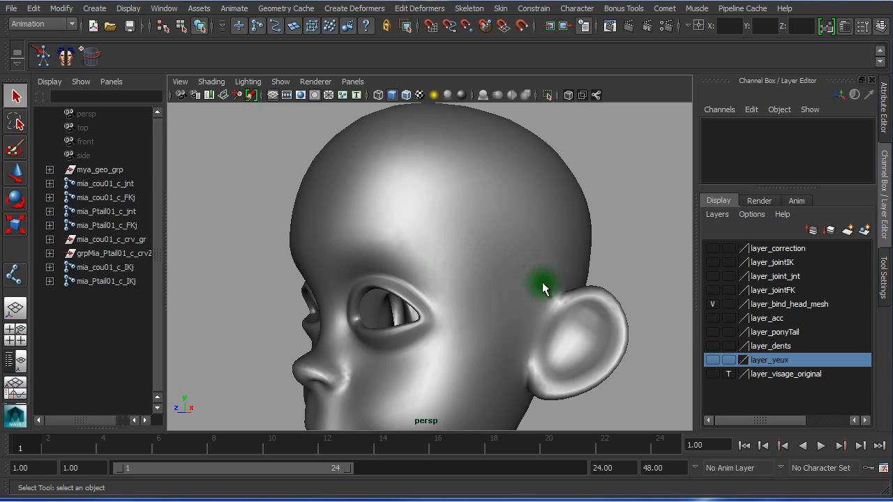
# Make layer_yeux visible and select the left eye mesh in the head
pyautogui.click(713, 360)
pyautogui.keyDown('alt'); pyautogui.moveTo(376, 286); pyautogui.dragTo(476, 297); pyautogui.keyUp('alt')
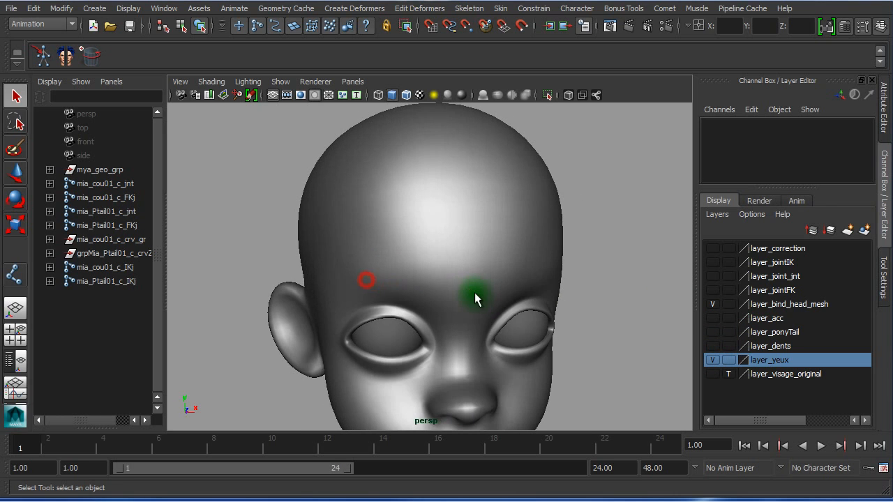
pyautogui.click(537, 325)
pyautogui.press('space')
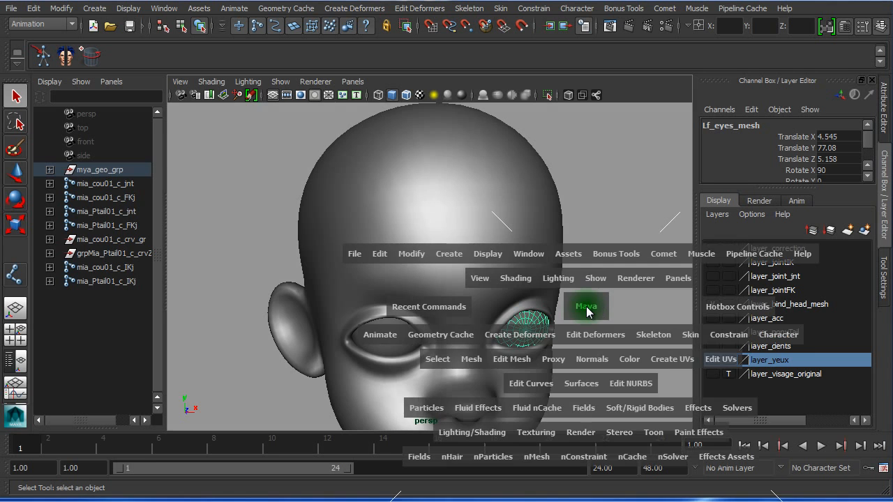
# Examine the shape of the left eyeball inside the head from the side in wireframe display
pyautogui.keyDown('alt'); pyautogui.moveTo(536, 296); pyautogui.dragTo(270, 269); pyautogui.keyUp('alt')
pyautogui.keyDown('alt'); pyautogui.moveTo(269, 270); pyautogui.dragTo(298, 231, button='middle'); pyautogui.keyUp('alt')
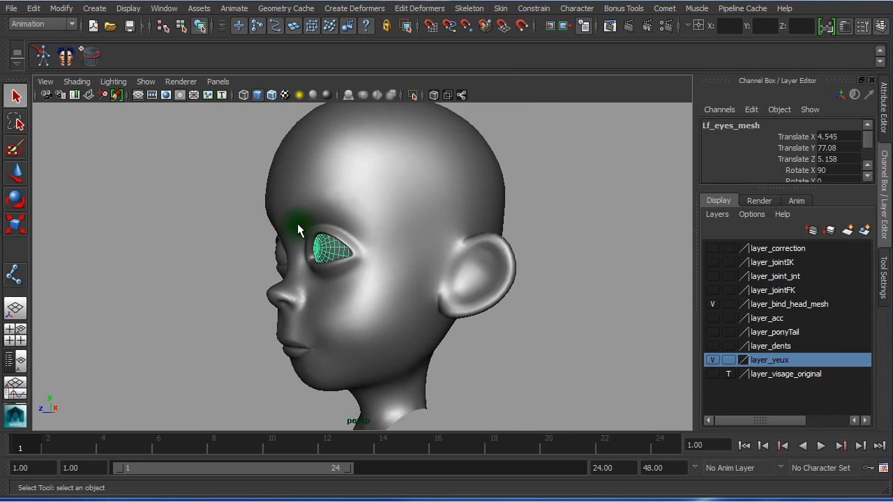
pyautogui.press('4')
pyautogui.press('w')
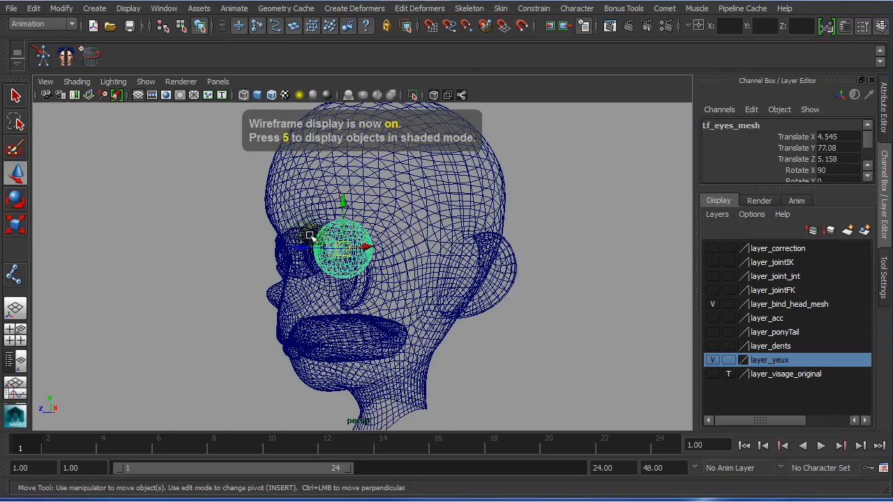
pyautogui.keyDown('alt'); pyautogui.moveTo(299, 235); pyautogui.dragTo(577, 330, button='right'); pyautogui.keyUp('alt')
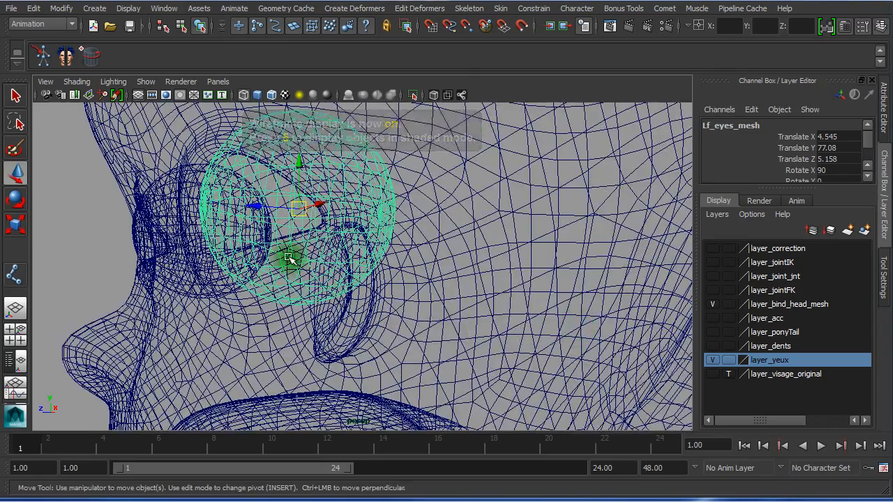
pyautogui.keyDown('alt'); pyautogui.moveTo(289, 256); pyautogui.dragTo(257, 256); pyautogui.keyUp('alt')
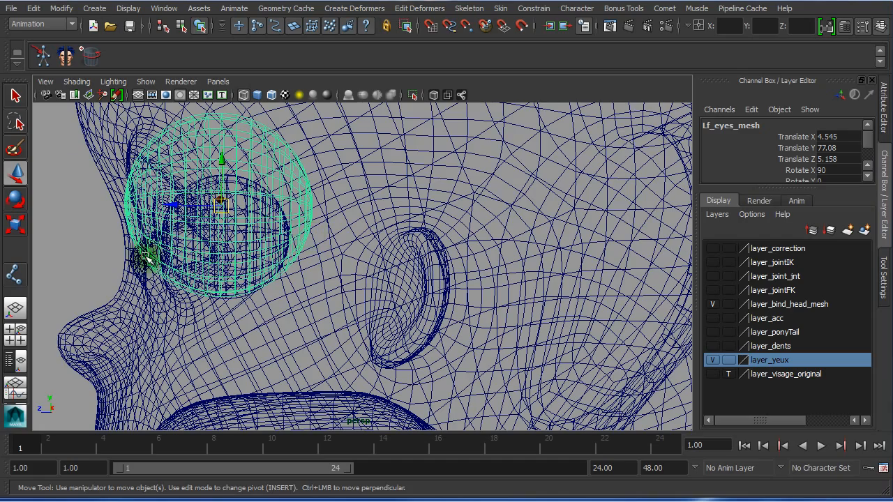
pyautogui.keyDown('alt'); pyautogui.moveTo(295, 240); pyautogui.dragTo(481, 313, button='right'); pyautogui.keyUp('alt')
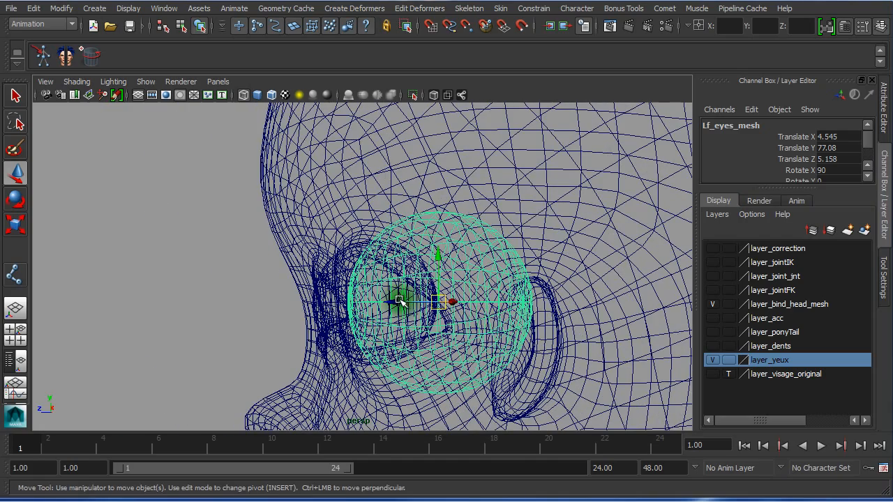
pyautogui.keyDown('alt'); pyautogui.moveTo(399, 299); pyautogui.dragTo(69, 246, button='right'); pyautogui.keyUp('alt')
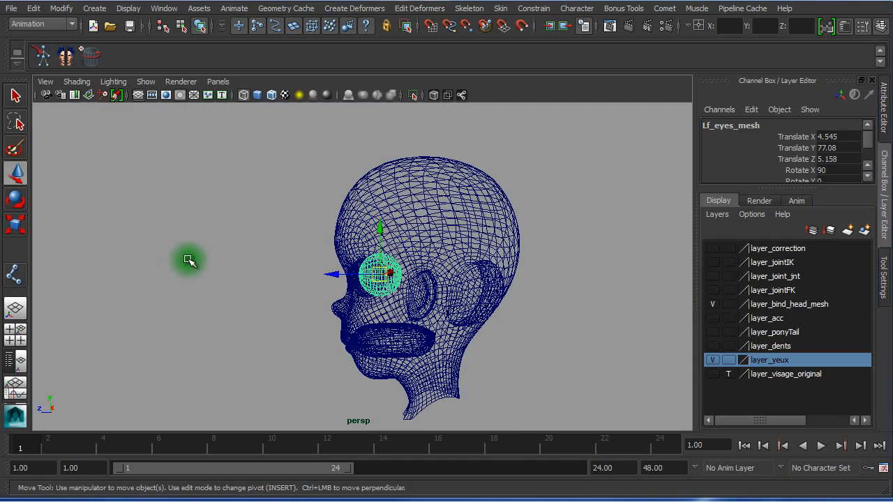
# Duplicate the left eye mesh, move the copy in front of the face to about Z 25.6, and flatten it vertically
pyautogui.hotkey('ctrl', 'd')
pyautogui.moveTo(323, 272); pyautogui.dragTo(165, 275)
pyautogui.press('r')
pyautogui.moveTo(218, 211); pyautogui.dragTo(223, 233)
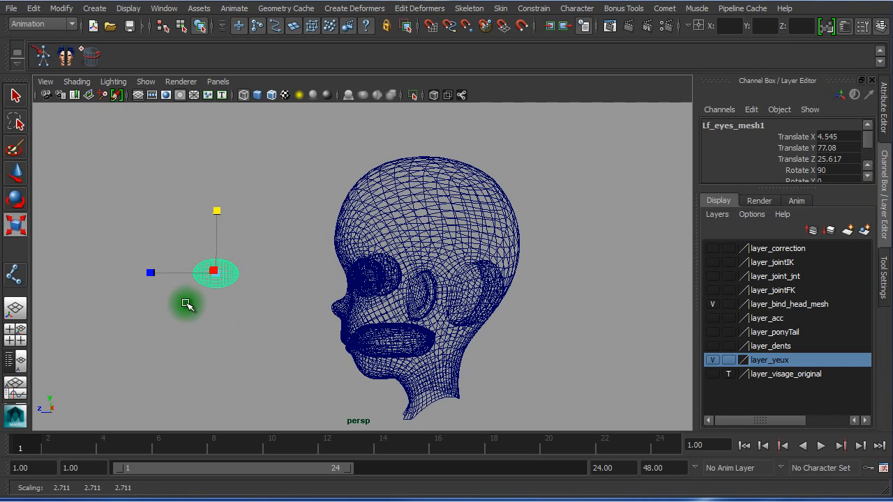
# Undo the flattening of the duplicated eye and stretch it vertically into an upright ellipsoid instead
pyautogui.keyDown('alt'); pyautogui.moveTo(185, 305); pyautogui.dragTo(325, 315, button='right'); pyautogui.keyUp('alt')
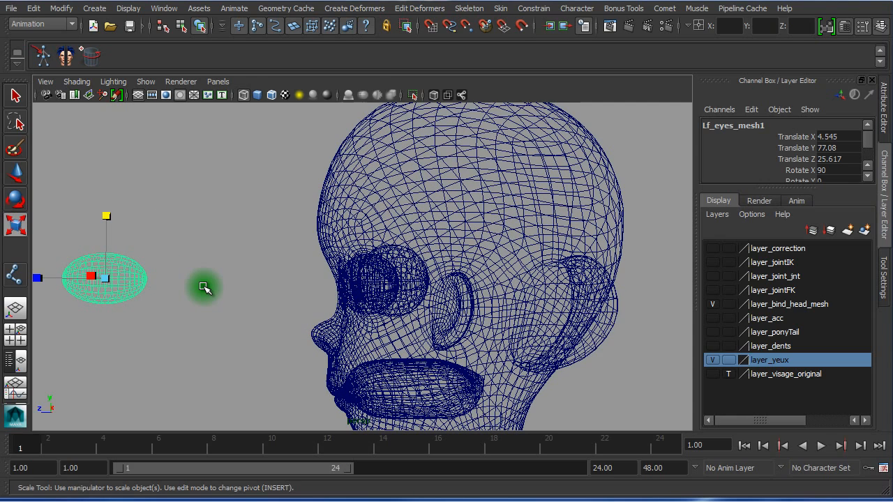
pyautogui.hotkey('ctrl', 'z')
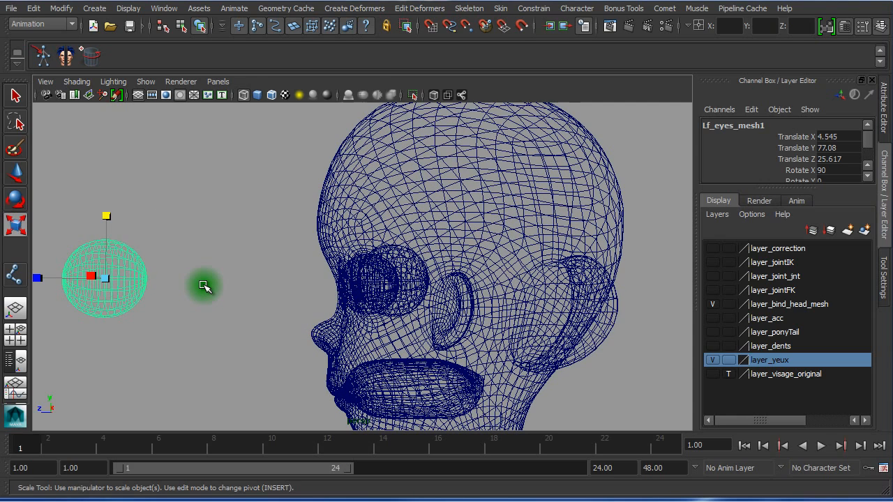
pyautogui.moveTo(108, 213); pyautogui.dragTo(108, 158)
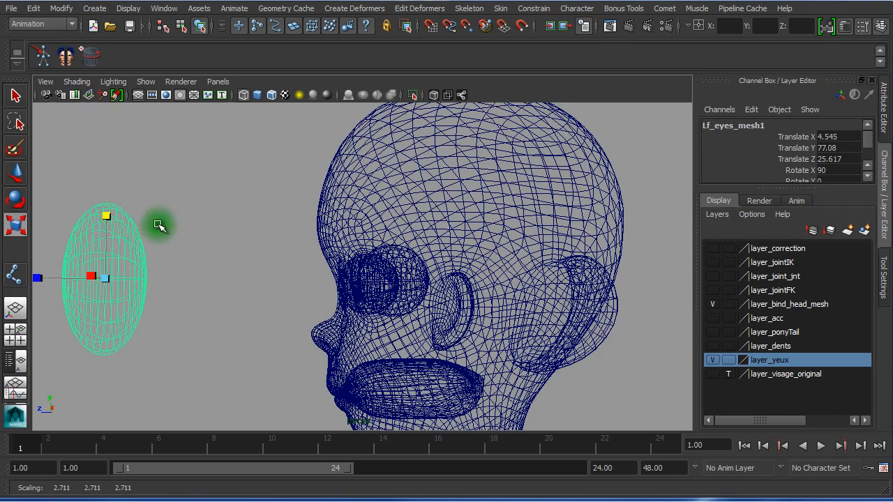
pyautogui.keyDown('alt'); pyautogui.moveTo(151, 225); pyautogui.dragTo(62, 212, button='right'); pyautogui.keyUp('alt')
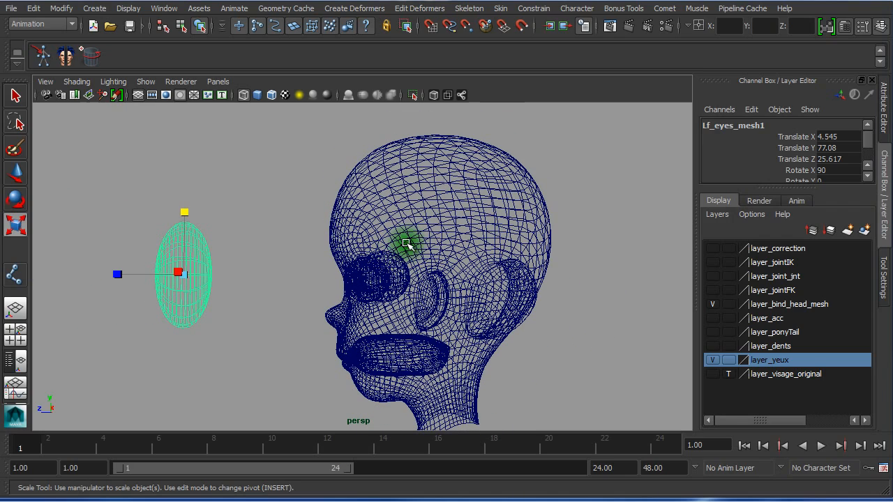
# Stretch the original left eye mesh vertically, and delete the duplicate in front of the face
pyautogui.click(386, 267)
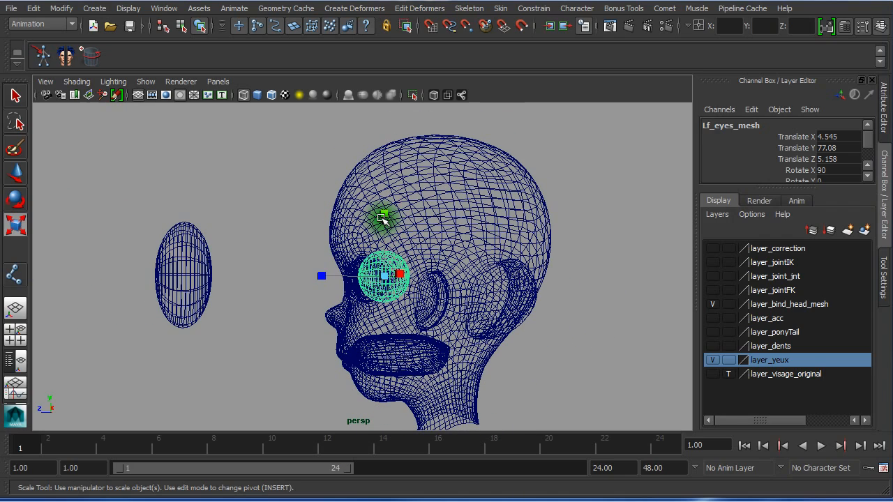
pyautogui.moveTo(387, 213); pyautogui.dragTo(377, 169)
pyautogui.keyDown('alt'); pyautogui.moveTo(358, 322); pyautogui.dragTo(427, 321); pyautogui.keyUp('alt')
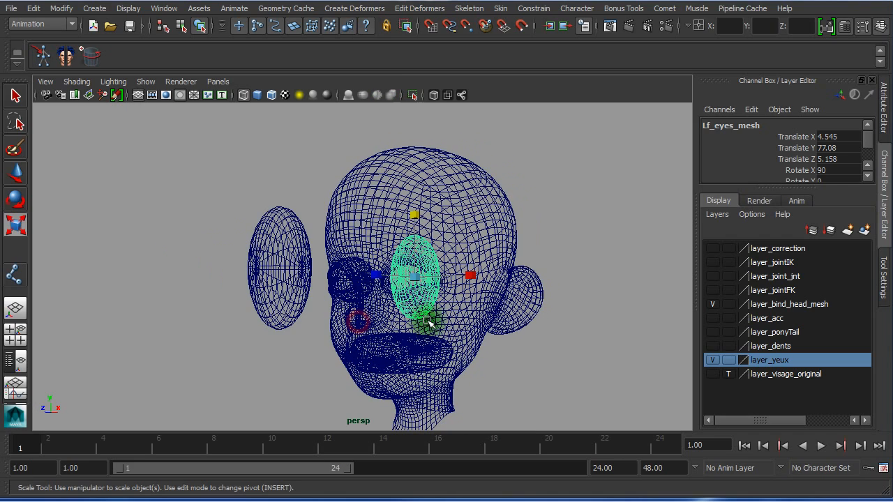
pyautogui.click(275, 260)
pyautogui.press('Delete')
pyautogui.press('5')
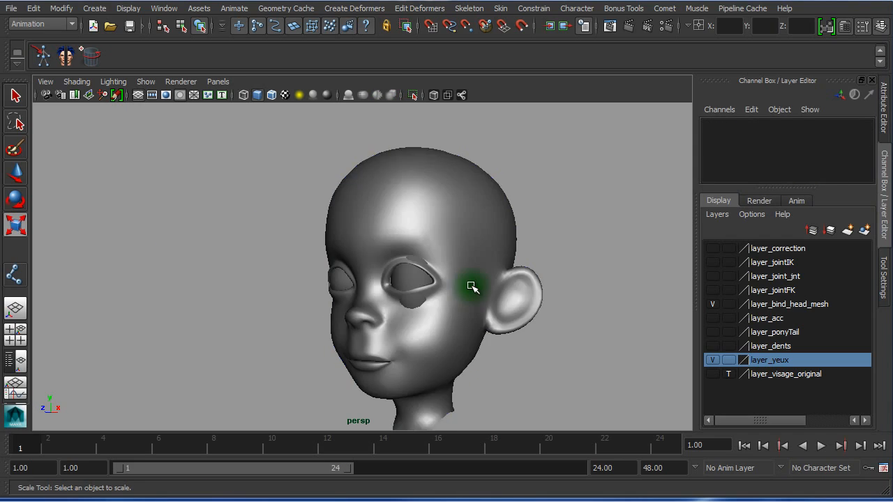
# Rotate the stretched left eye mesh in its socket to about 110° on X, and then to about 88°
pyautogui.keyDown('alt'); pyautogui.moveTo(329, 297); pyautogui.dragTo(478, 317, button='right'); pyautogui.keyUp('alt')
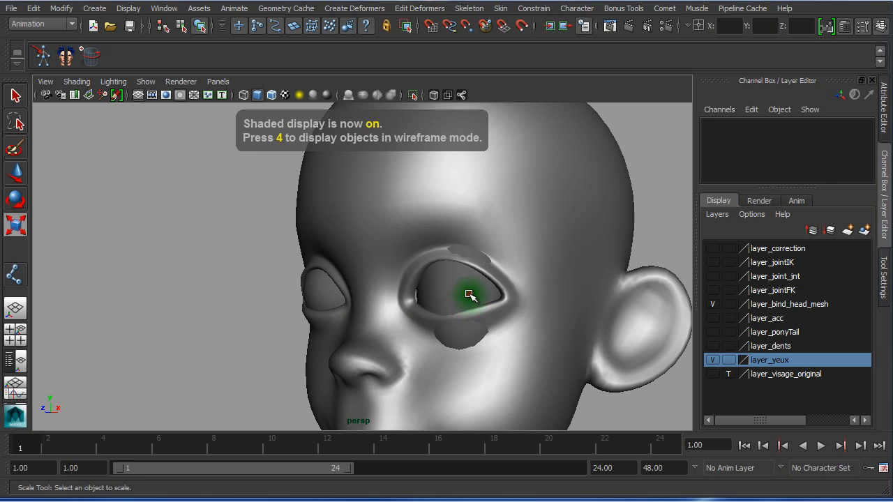
pyautogui.click(470, 295)
pyautogui.keyDown('alt'); pyautogui.moveTo(479, 314); pyautogui.dragTo(484, 312); pyautogui.keyUp('alt')
pyautogui.press('w')
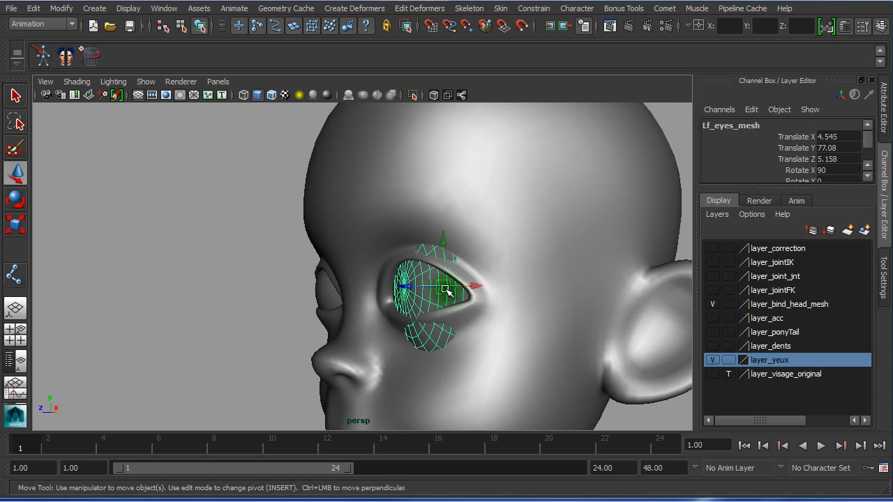
pyautogui.press('e')
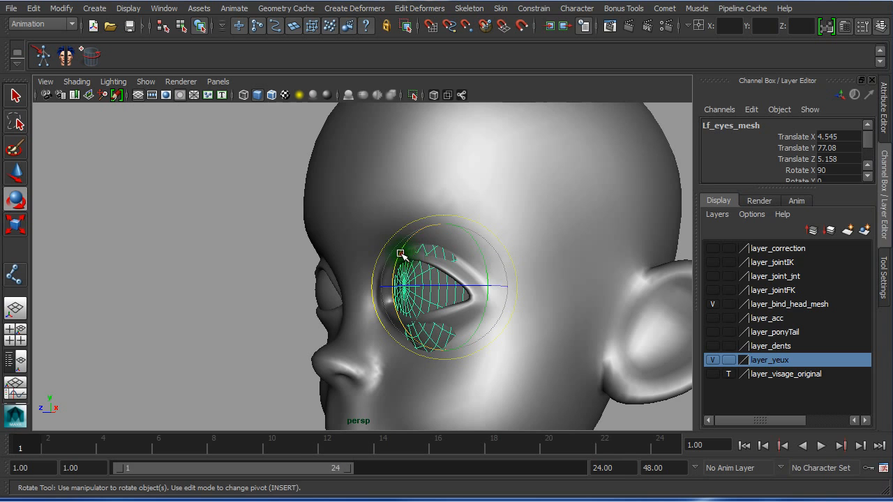
pyautogui.moveTo(415, 252); pyautogui.dragTo(433, 240)
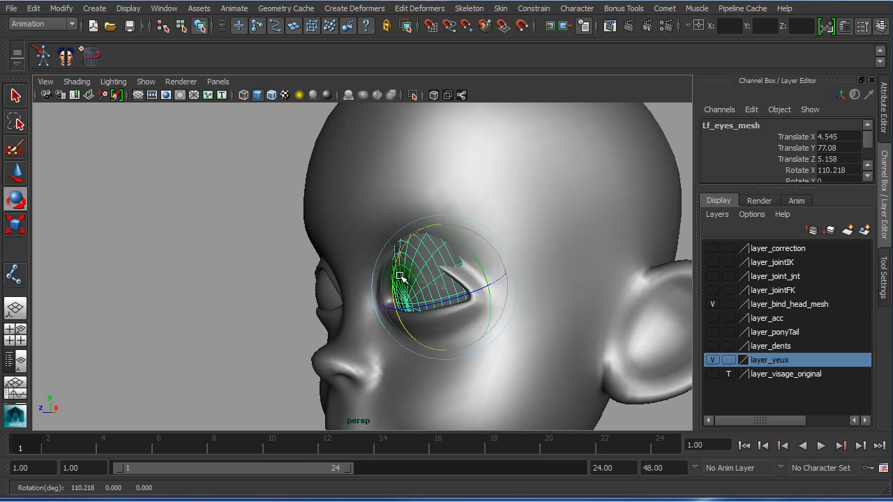
pyautogui.moveTo(396, 279); pyautogui.dragTo(438, 260)
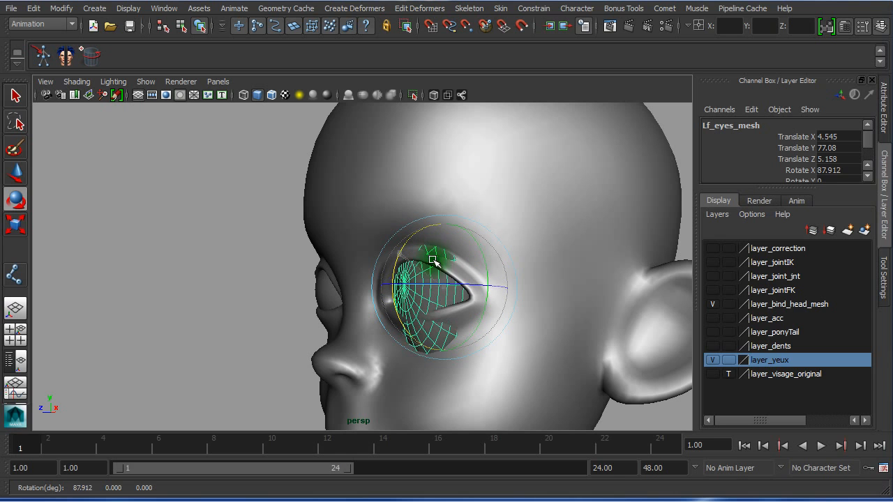
pyautogui.moveTo(434, 287); pyautogui.dragTo(417, 286)
# Undo the rotations and vertical stretching of the left eye mesh
pyautogui.hotkey('ctrl', 'z')
pyautogui.hotkey('ctrl', 'z')
pyautogui.hotkey('ctrl', 'z')
pyautogui.hotkey('ctrl', 'z')
pyautogui.hotkey('ctrl', 'z')
pyautogui.hotkey('ctrl', 'z')
pyautogui.hotkey('ctrl', 'z')
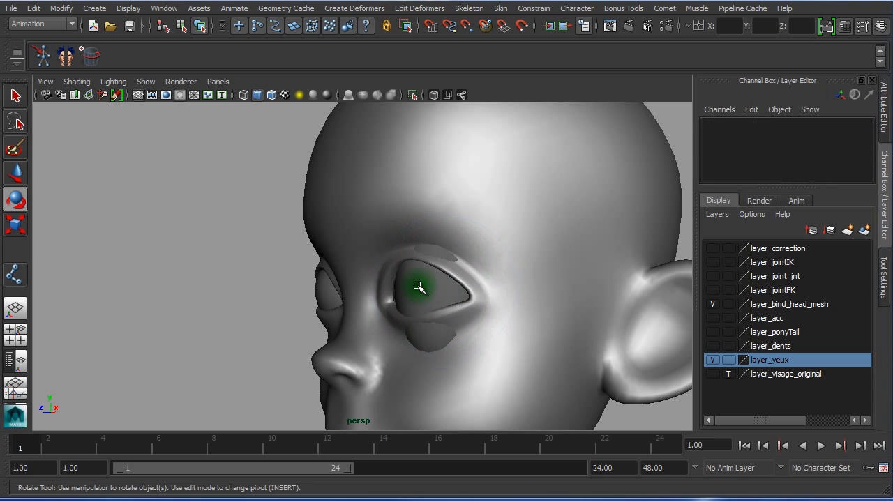
pyautogui.hotkey('ctrl', 'z')
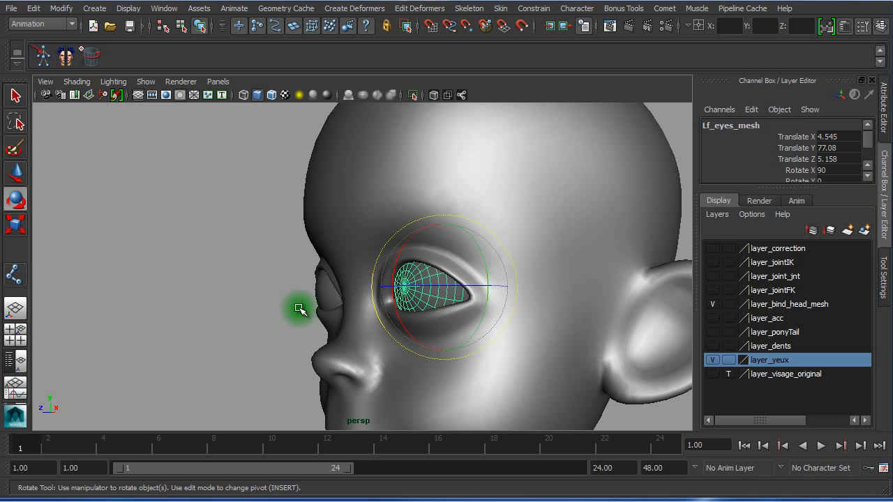
# Show the scene hierarchy and inspect Lf_eyes_mesh and Rt_eyes_mesh in the eyes_mesh group under mya_geo_grp
pyautogui.keyDown('alt'); pyautogui.moveTo(384, 322); pyautogui.dragTo(68, 271, button='right'); pyautogui.keyUp('alt')
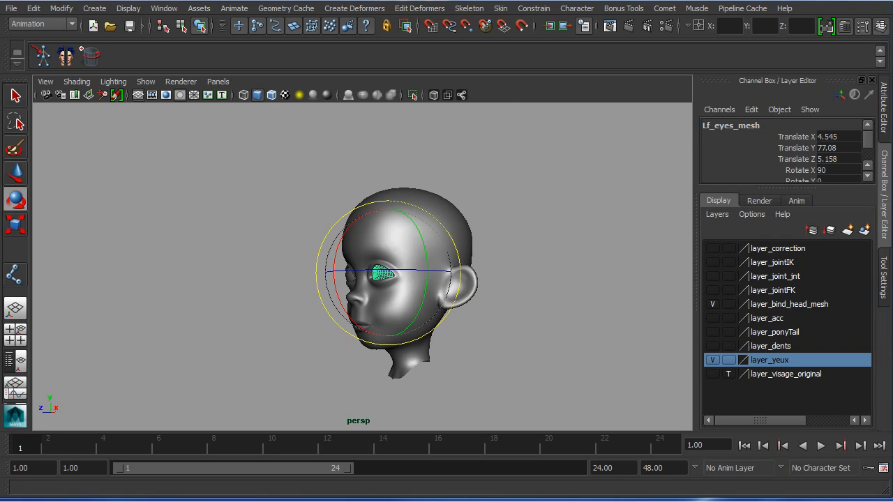
pyautogui.click(17, 360)
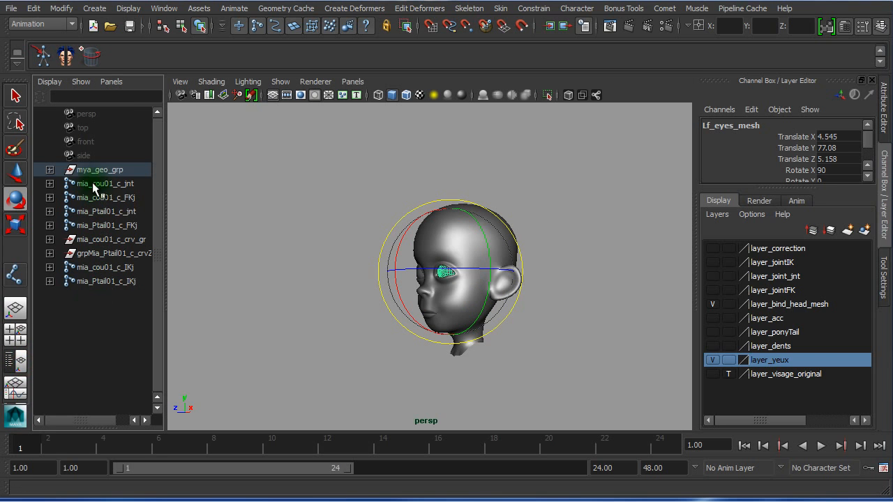
pyautogui.click(51, 171)
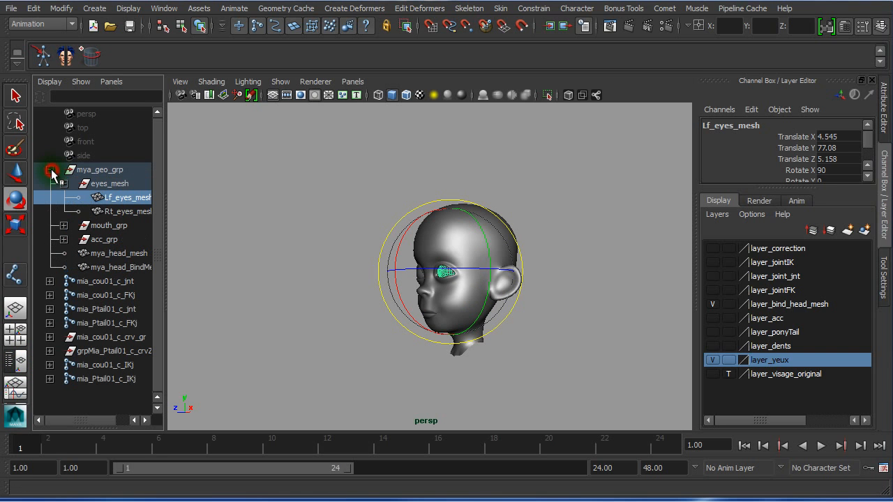
pyautogui.click(109, 184)
pyautogui.click(120, 197)
pyautogui.click(122, 212)
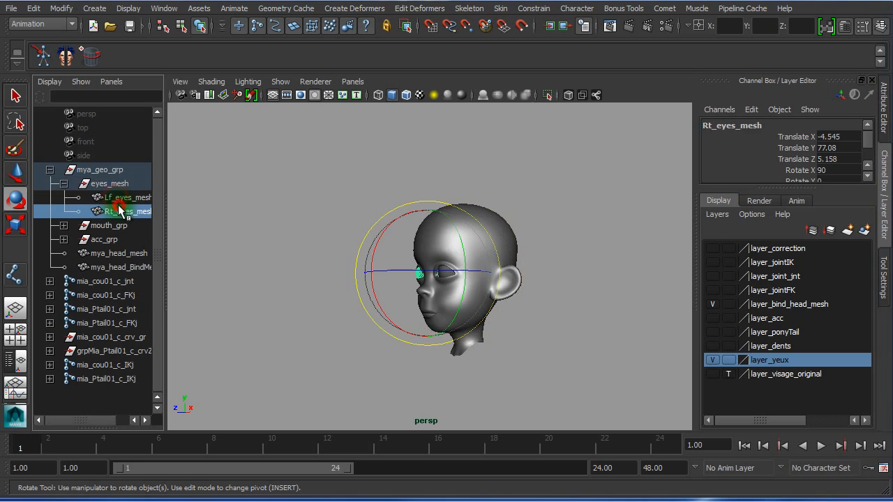
pyautogui.click(556, 348)
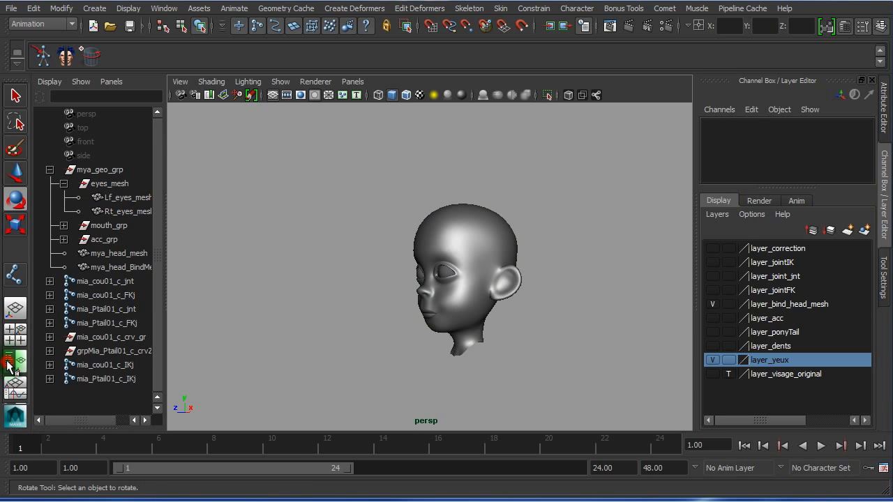
# In the side view, create a single joint in front of the forehead at about Y 81.2, Z 15.7
pyautogui.click(15, 334)
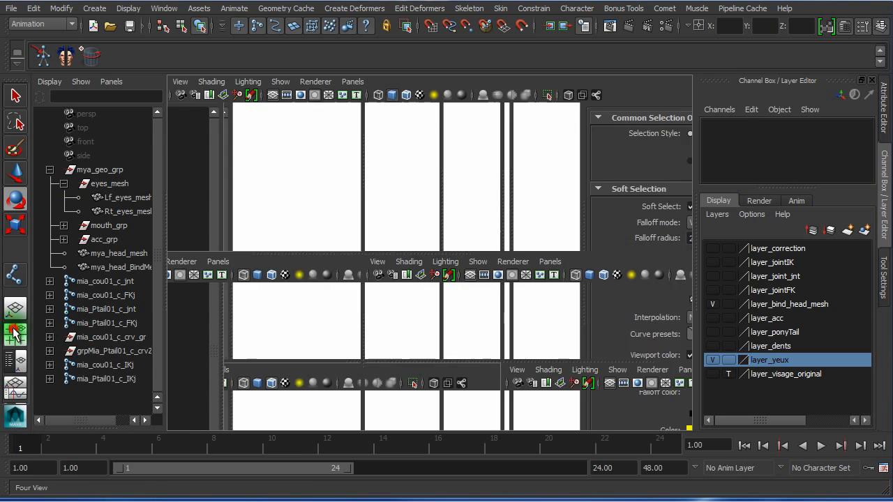
pyautogui.press('space')
pyautogui.keyDown('alt'); pyautogui.moveTo(550, 341); pyautogui.dragTo(147, 283, button='right'); pyautogui.keyUp('alt')
pyautogui.keyDown('alt'); pyautogui.moveTo(288, 312); pyautogui.dragTo(360, 501, button='middle'); pyautogui.keyUp('alt')
pyautogui.keyDown('alt'); pyautogui.moveTo(365, 300); pyautogui.dragTo(404, 298, button='right'); pyautogui.keyUp('alt')
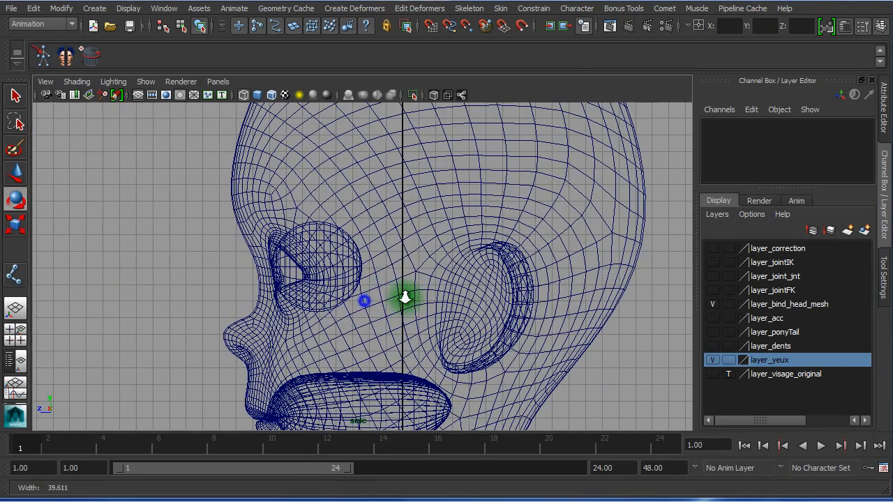
pyautogui.click(470, 9)
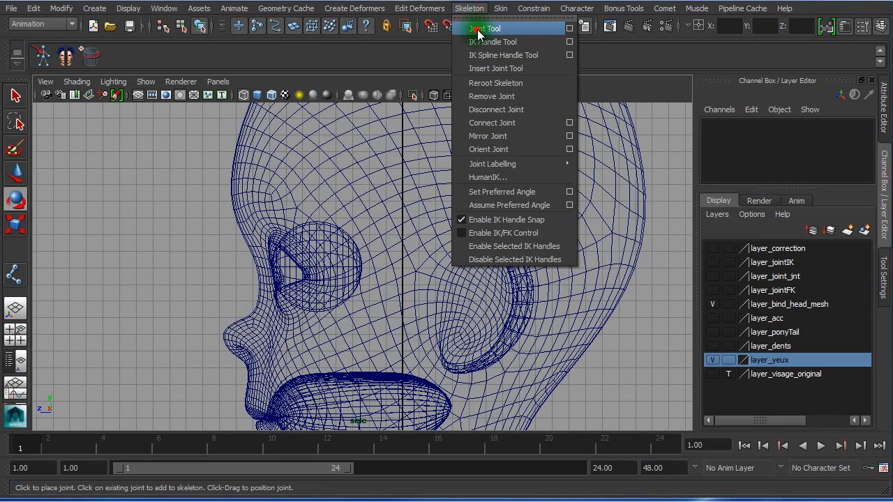
pyautogui.click(478, 29)
pyautogui.click(140, 198)
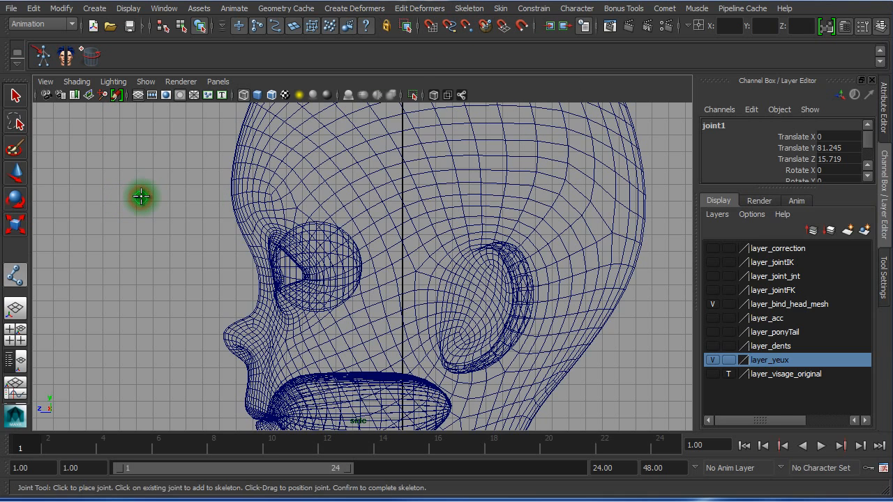
pyautogui.press('e')
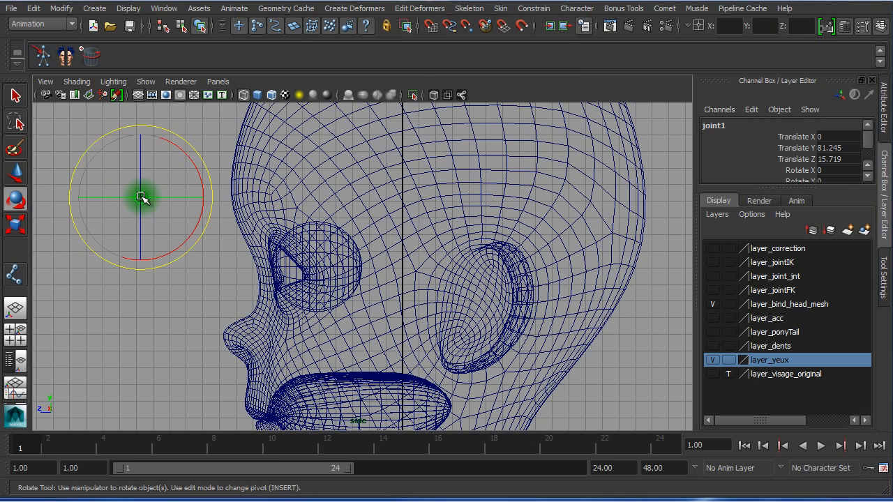
# Move the new joint in front of the eyes to about Y 78.2, Z 13.7
pyautogui.click(292, 266)
pyautogui.moveTo(90, 224); pyautogui.dragTo(227, 229)
pyautogui.press('w')
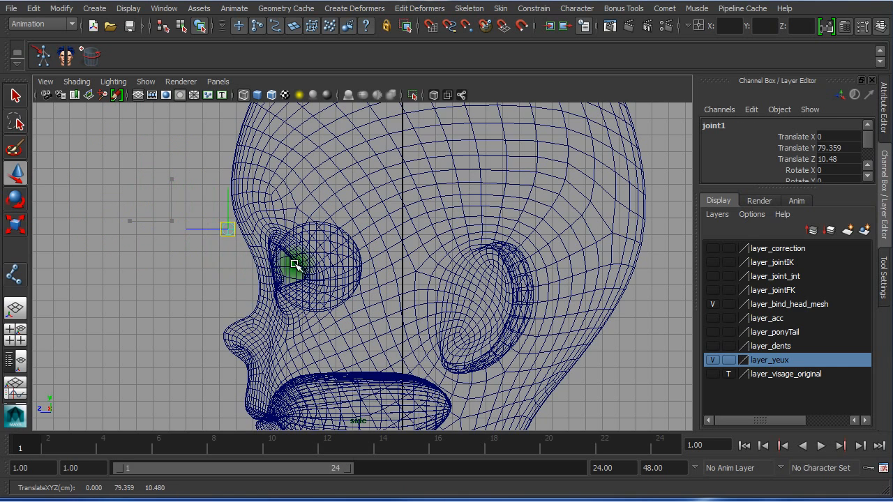
pyautogui.moveTo(294, 265); pyautogui.dragTo(235, 285, button='middle')
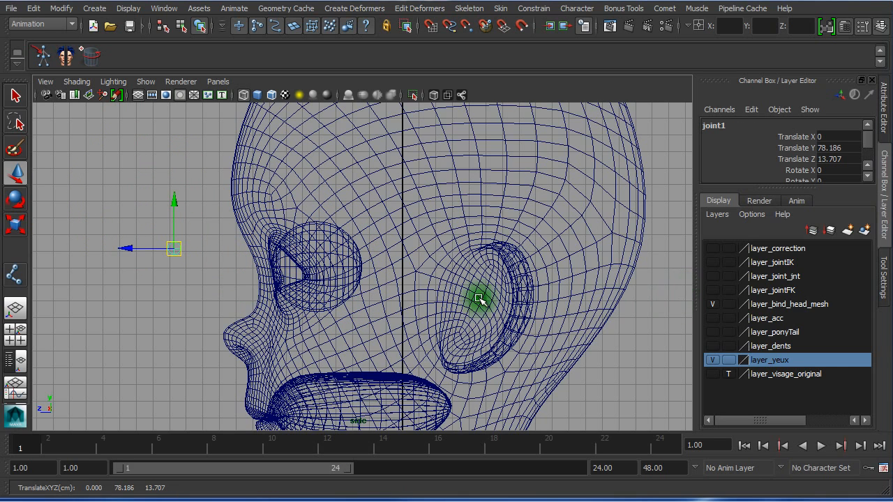
# Hide layer_bind_head_mesh and move joint1 up and in front of the eyeballs to about Y 80.6, Z 11.9
pyautogui.click(713, 304)
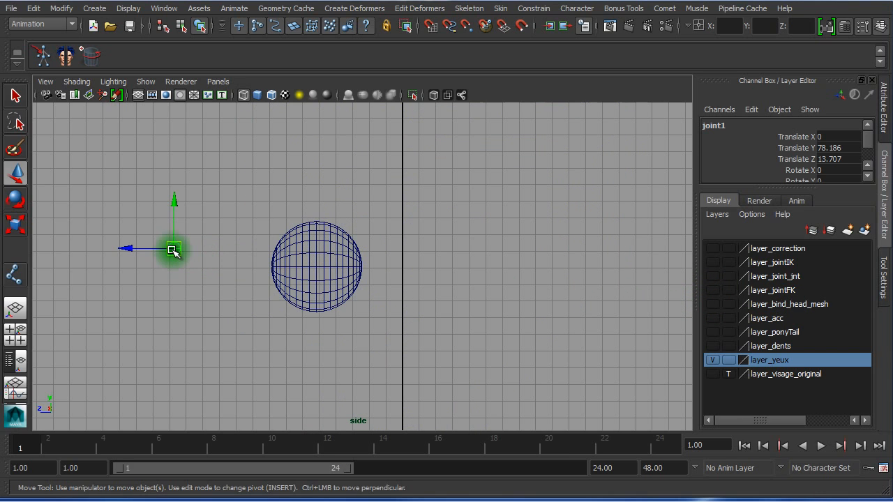
pyautogui.moveTo(173, 250); pyautogui.dragTo(316, 274, button='middle')
pyautogui.moveTo(314, 271); pyautogui.dragTo(202, 207)
pyautogui.keyDown('alt'); pyautogui.moveTo(194, 223); pyautogui.dragTo(312, 240, button='right'); pyautogui.keyUp('alt')
pyautogui.keyDown('alt'); pyautogui.moveTo(312, 240); pyautogui.dragTo(370, 275, button='middle'); pyautogui.keyUp('alt')
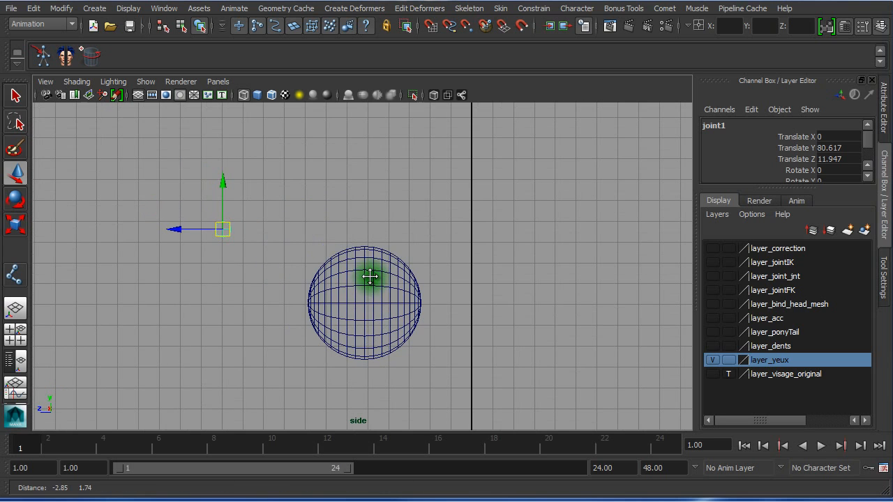
# Point constrain joint1 to both eye meshes using reset options, with maintain offset off, all axes and weight 1
pyautogui.moveTo(414, 214); pyautogui.dragTo(369, 281)
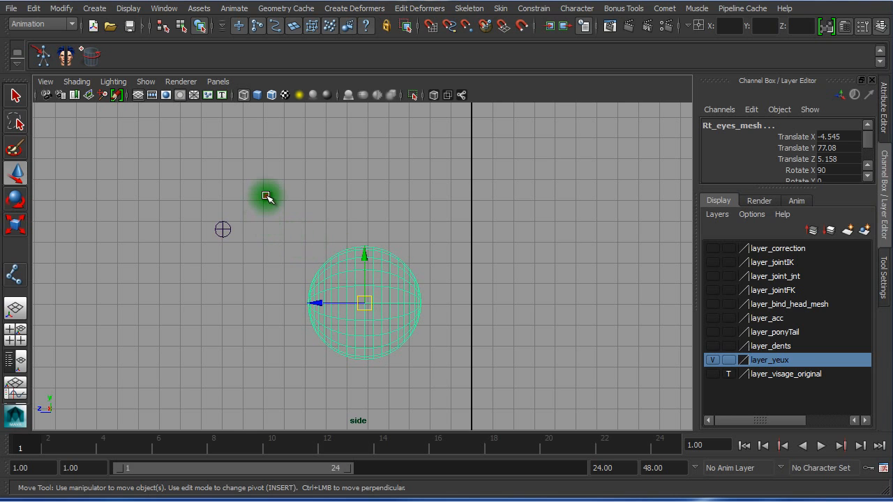
pyautogui.keyDown('shift'); pyautogui.moveTo(267, 195); pyautogui.dragTo(197, 245); pyautogui.keyUp('shift')
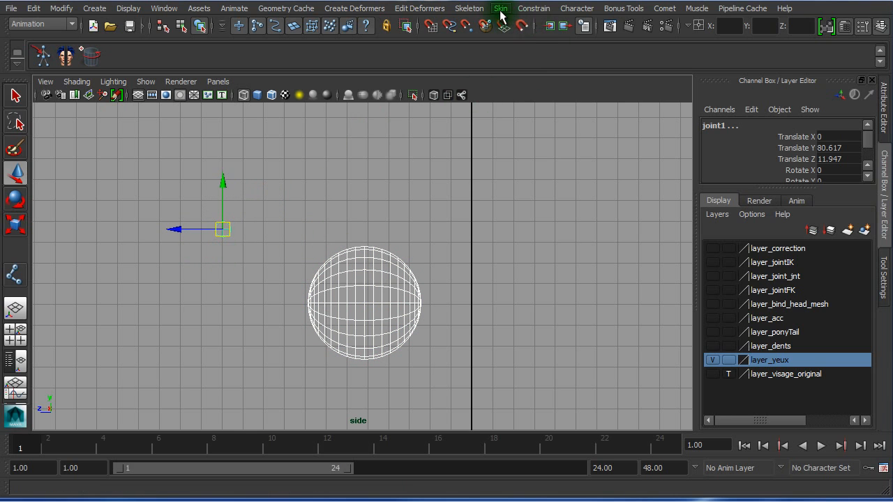
pyautogui.click(532, 9)
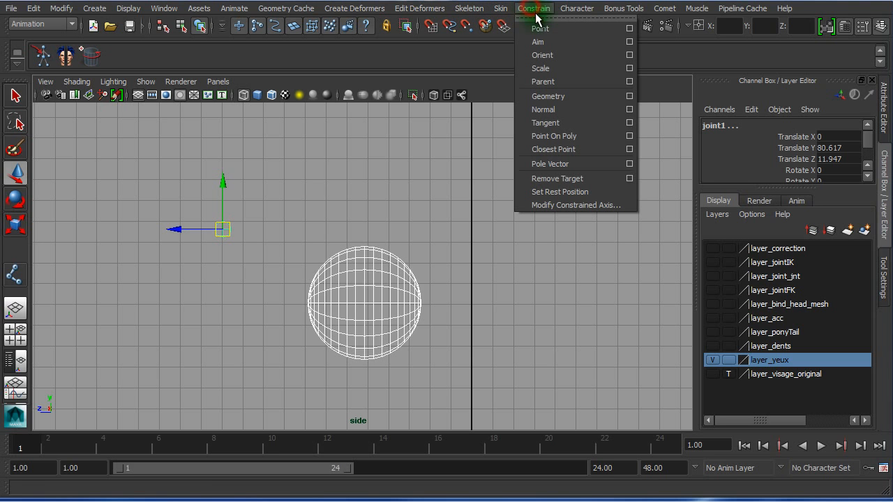
pyautogui.click(630, 29)
pyautogui.click(356, 48)
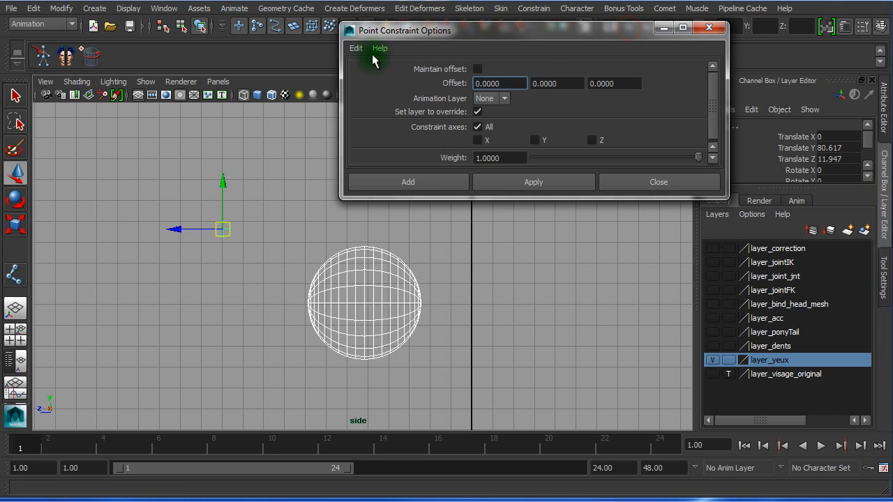
pyautogui.click(369, 75)
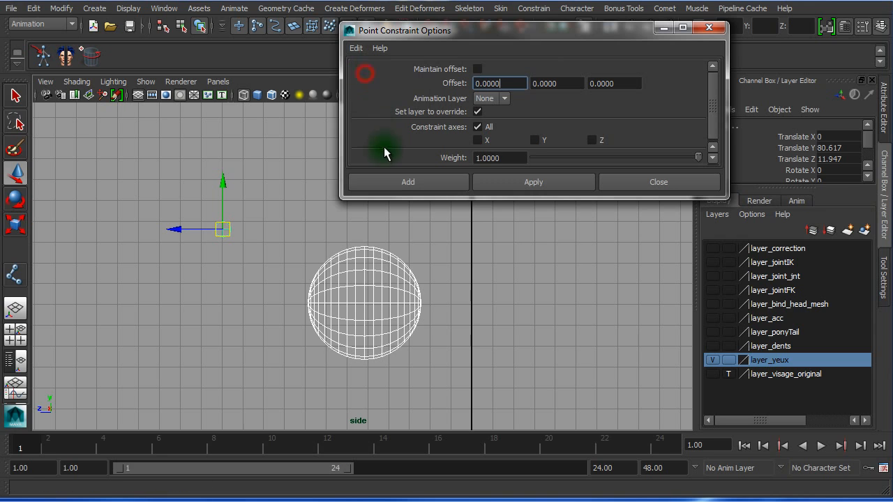
pyautogui.click(425, 183)
pyautogui.click(479, 241)
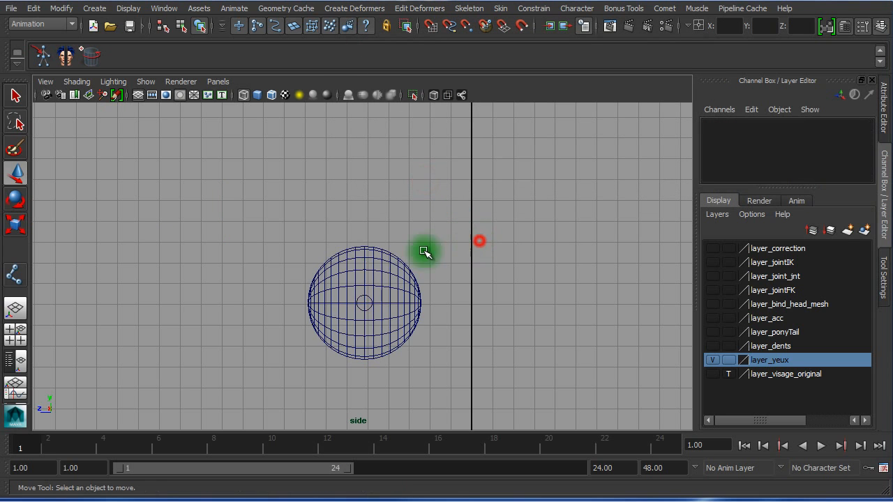
# Select joint1 and show the scene hierarchy beside the perspective view, framed closely on both eyes
pyautogui.click(342, 311)
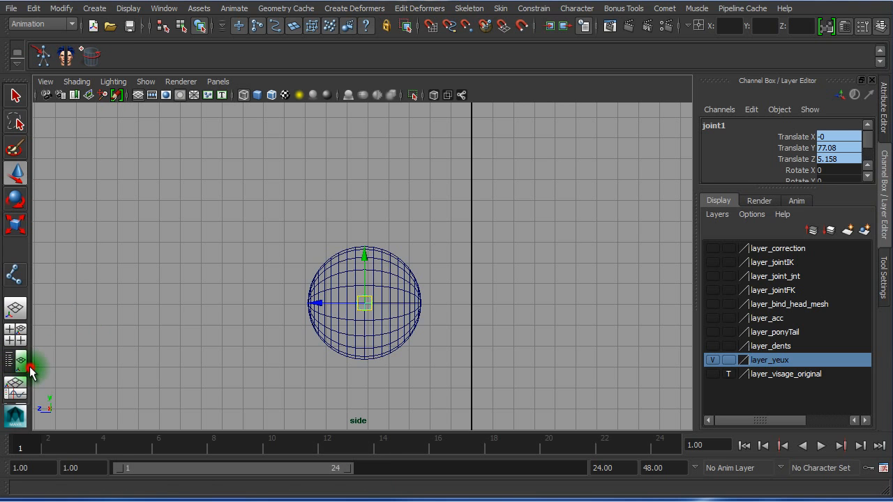
pyautogui.click(18, 363)
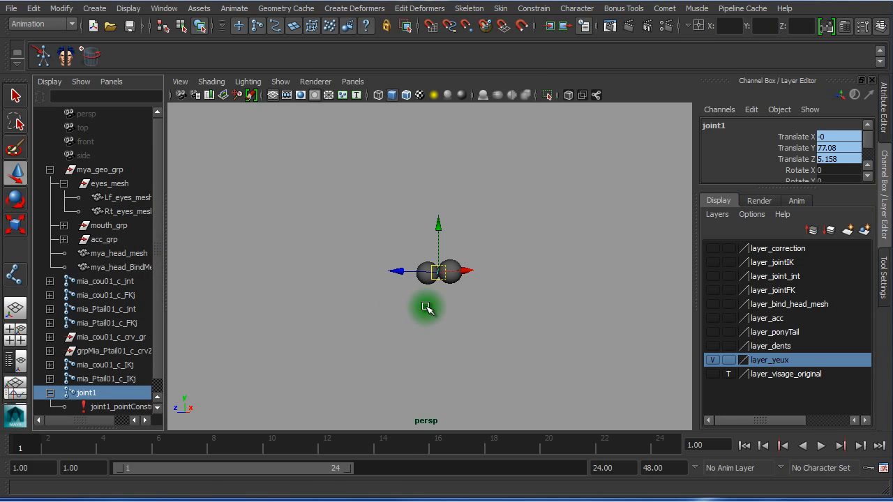
pyautogui.keyDown('alt'); pyautogui.moveTo(425, 305); pyautogui.dragTo(662, 333, button='right'); pyautogui.keyUp('alt')
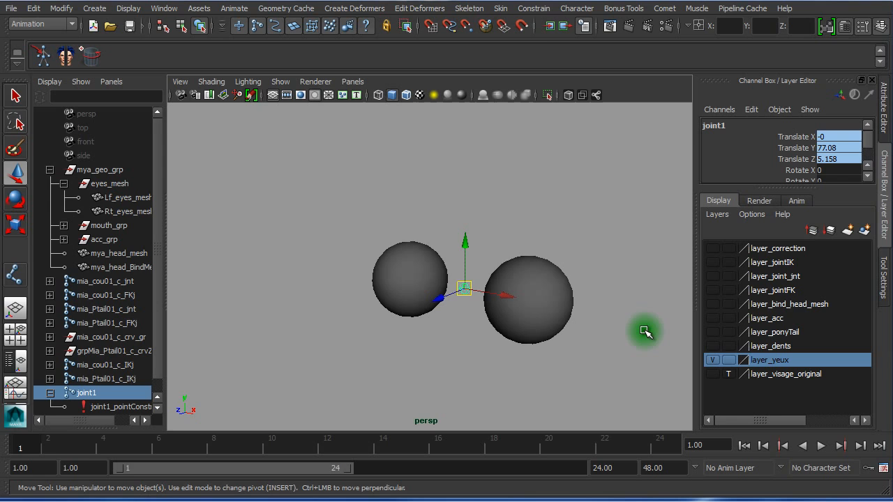
# Test the point constraint by moving Lf_eyes_mesh and Rt_eyes_mesh in turn, undoing each move
pyautogui.click(530, 278)
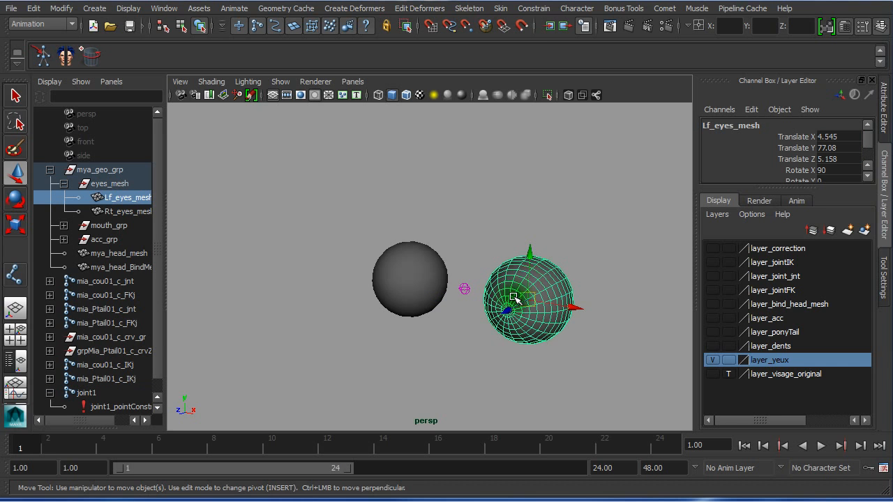
pyautogui.moveTo(514, 298); pyautogui.dragTo(456, 259)
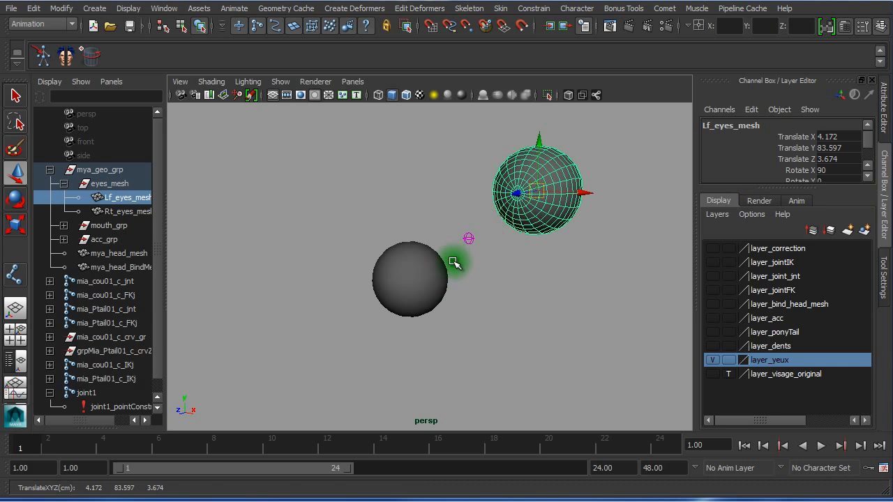
pyautogui.hotkey('ctrl', 'z')
pyautogui.click(422, 274)
pyautogui.moveTo(409, 293); pyautogui.dragTo(403, 196)
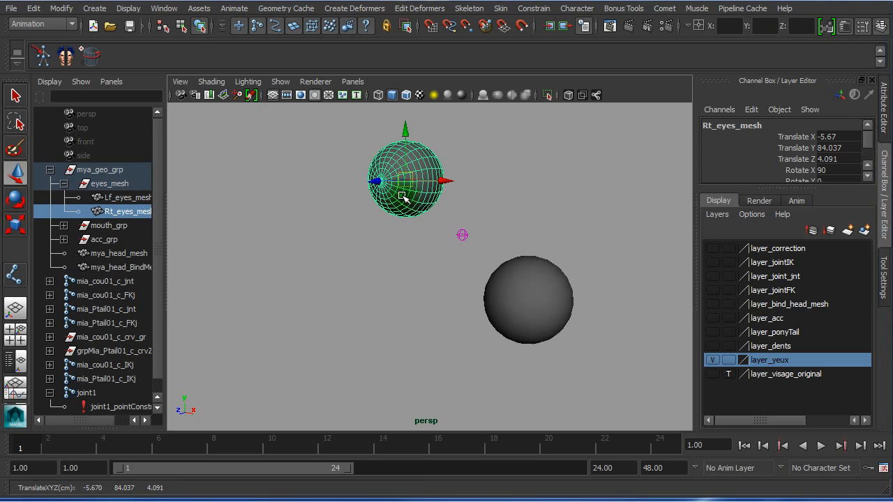
pyautogui.hotkey('ctrl', 'z')
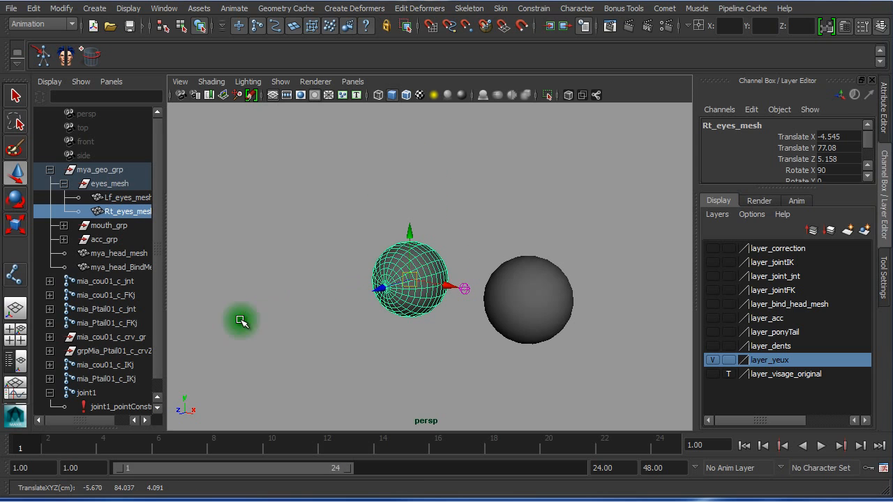
# Delete the point constraint that ties joint1 to both eye meshes
pyautogui.click(102, 407)
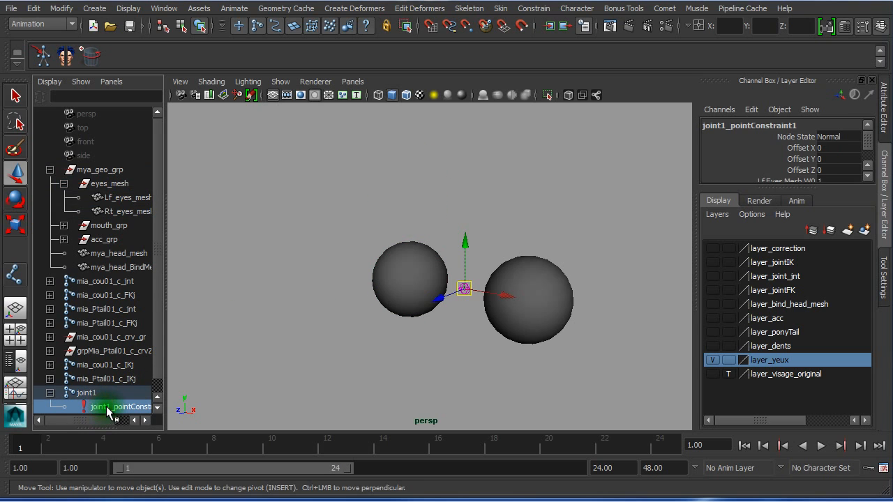
pyautogui.press('Delete')
pyautogui.click(393, 379)
# Test-move Lf_eyes_mesh without the constraint, undo the move, and select joint1 between the eyes
pyautogui.click(533, 325)
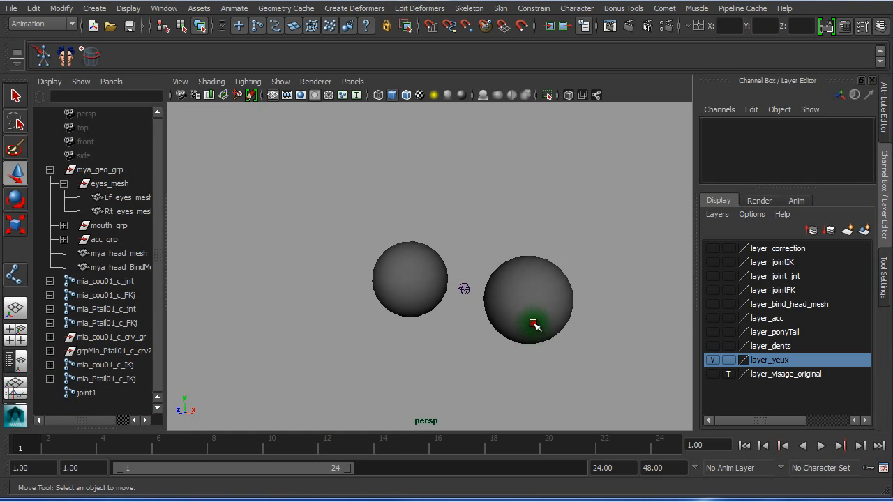
pyautogui.moveTo(534, 258); pyautogui.dragTo(515, 302)
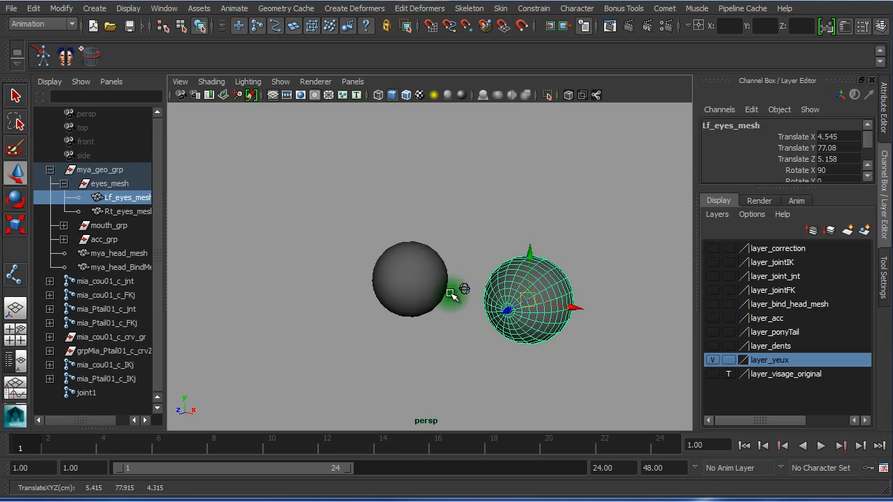
pyautogui.click(466, 282)
pyautogui.click(464, 292)
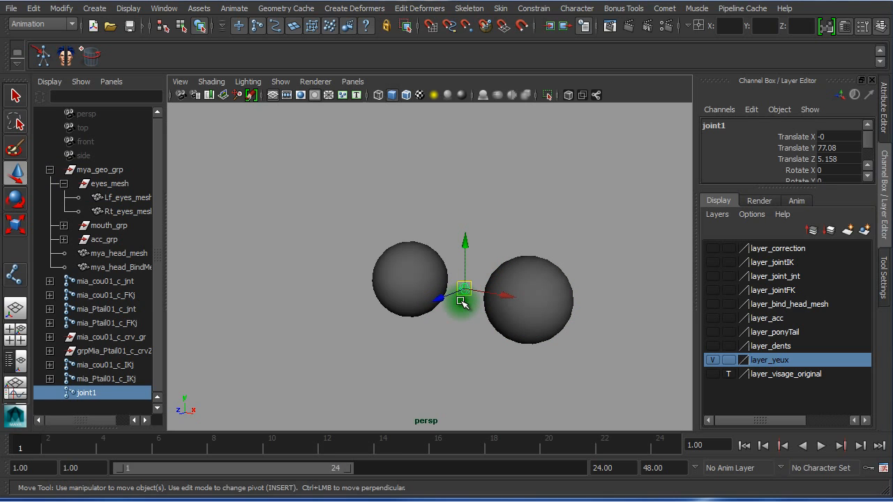
# Point constrain joint1 to Lf_eyes_mesh alone to place it at the centre of the left eye
pyautogui.click(519, 268)
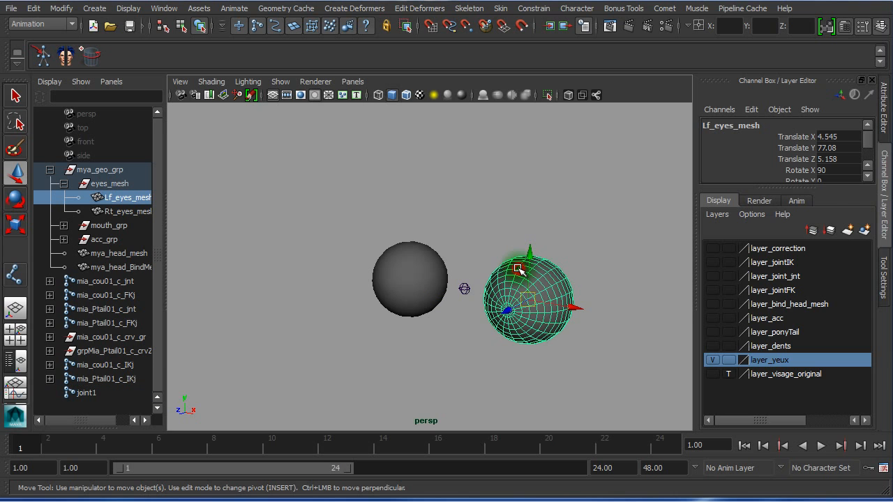
pyautogui.keyDown('alt'); pyautogui.moveTo(493, 336); pyautogui.dragTo(509, 338); pyautogui.keyUp('alt')
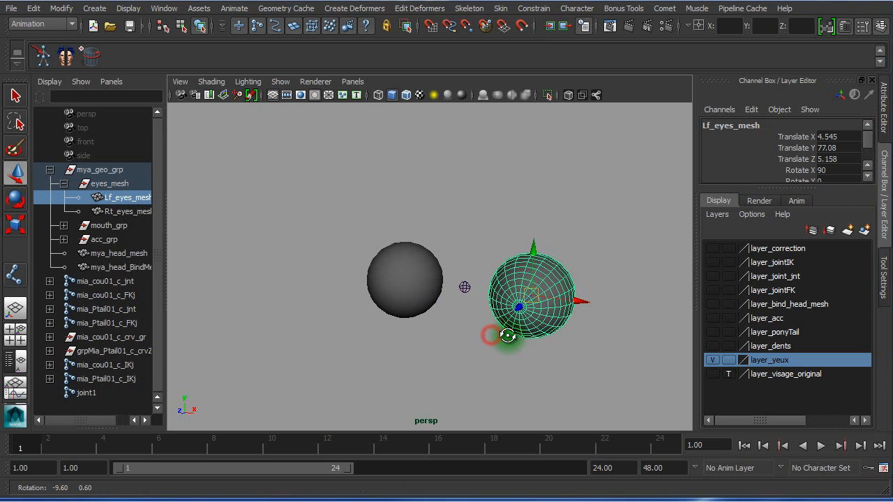
pyautogui.moveTo(483, 270); pyautogui.dragTo(460, 292)
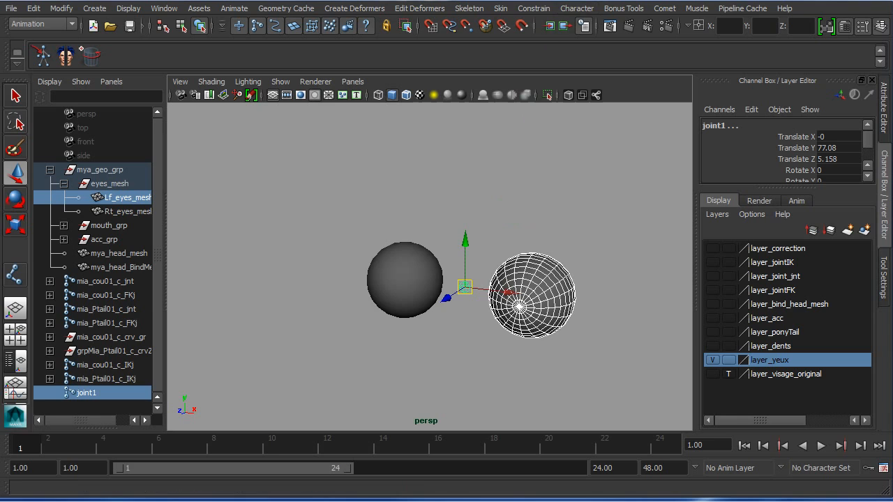
pyautogui.click(529, 10)
pyautogui.click(540, 29)
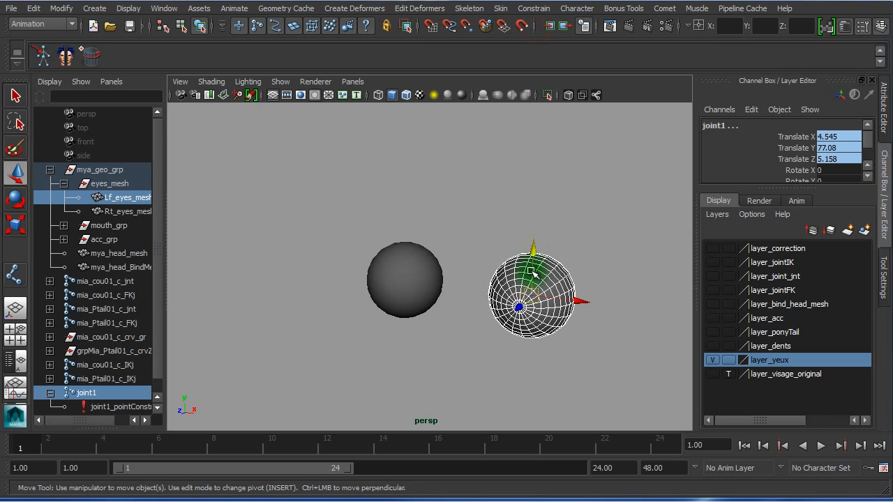
pyautogui.click(597, 96)
pyautogui.click(590, 208)
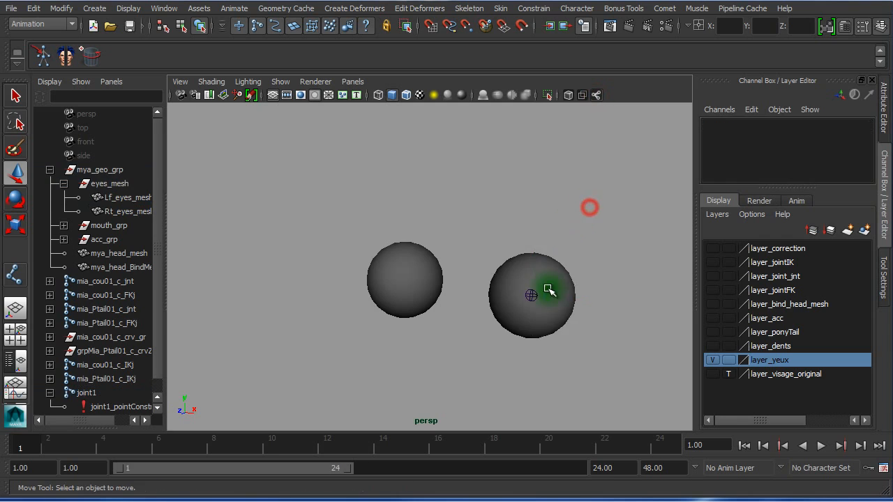
# Delete joint1's point constraint to the left eye mesh
pyautogui.keyDown('alt'); pyautogui.moveTo(552, 320); pyautogui.dragTo(514, 312); pyautogui.keyUp('alt')
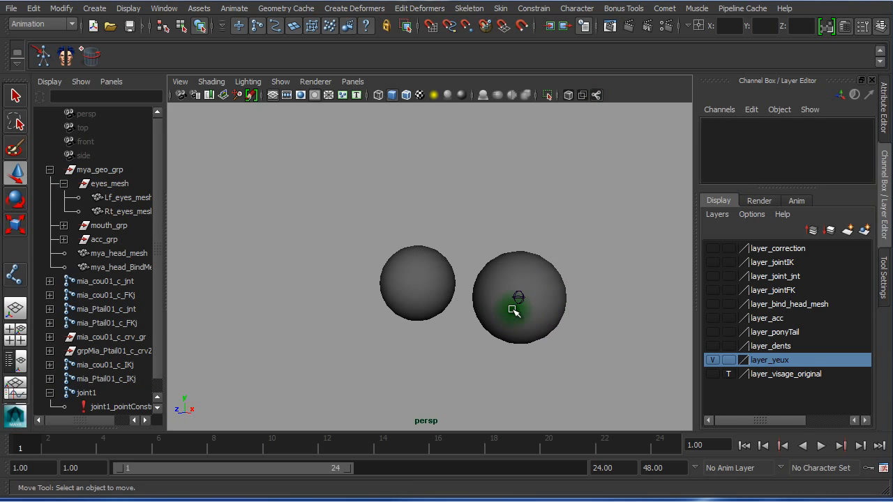
pyautogui.click(101, 408)
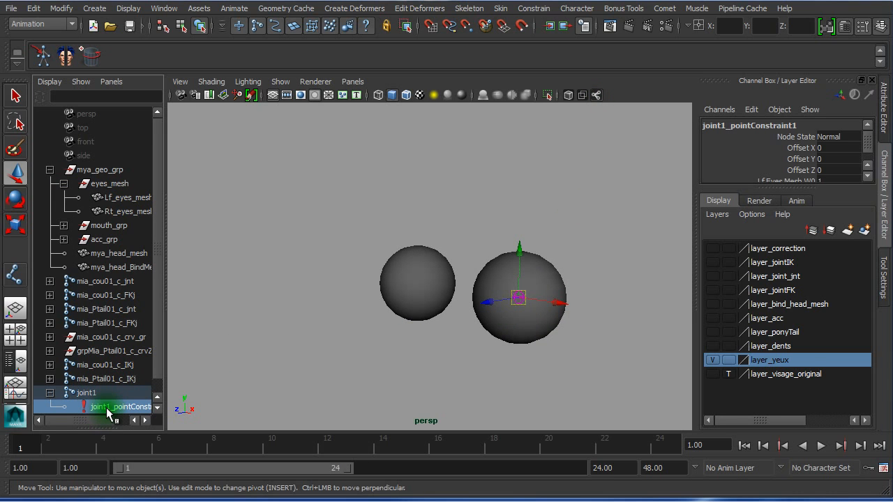
pyautogui.press('Delete')
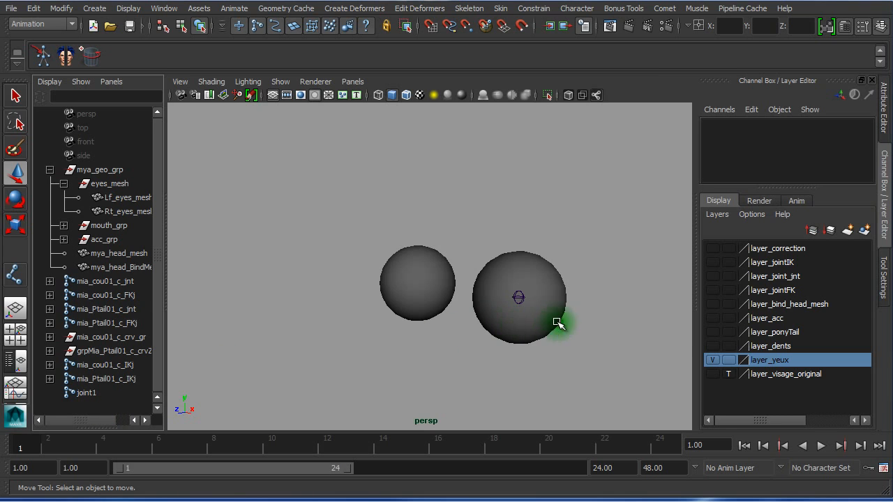
# Duplicate joint1 and move the copy forward along Z to about 7.6, near the front of the left eyeball
pyautogui.keyDown('alt'); pyautogui.moveTo(528, 333); pyautogui.dragTo(473, 320); pyautogui.keyUp('alt')
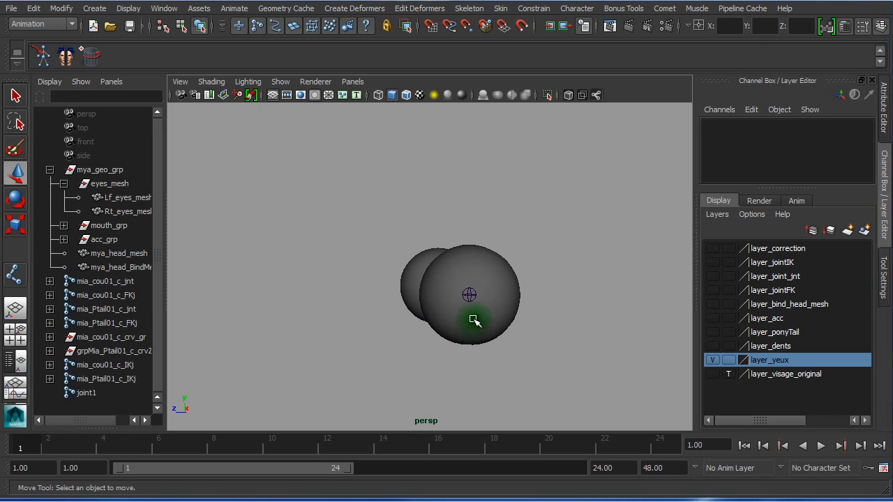
pyautogui.click(473, 297)
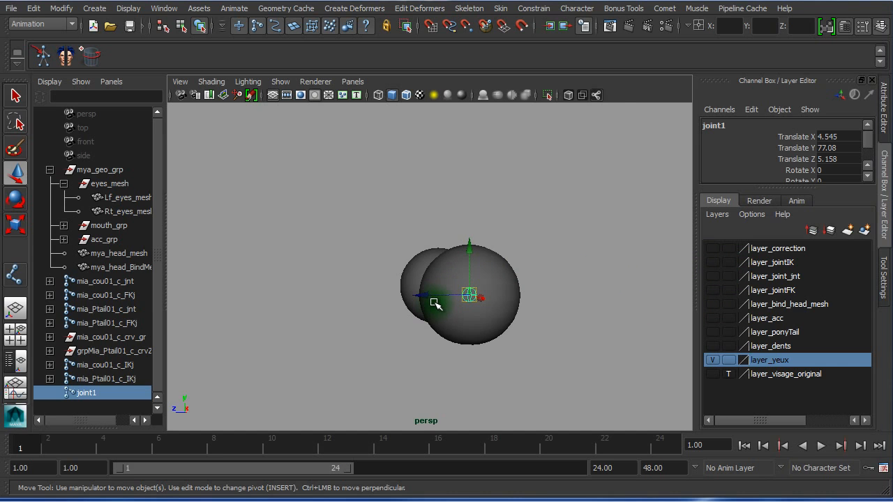
pyautogui.hotkey('ctrl', 'd')
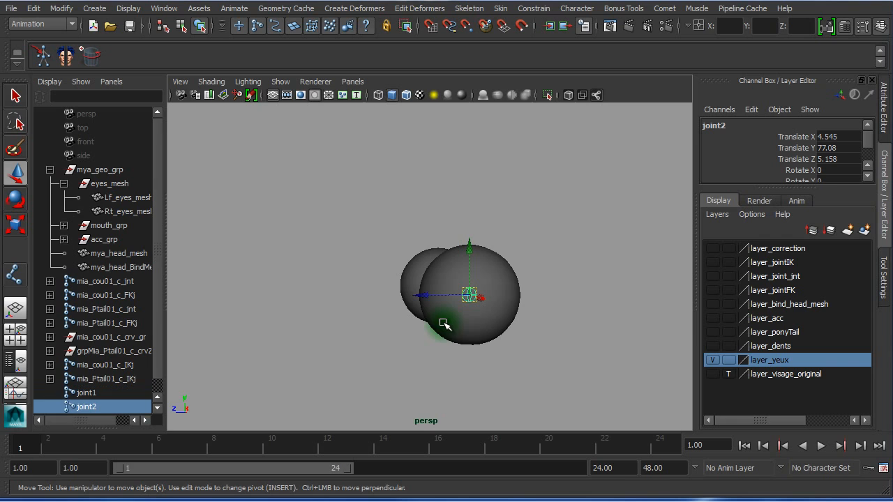
pyautogui.moveTo(423, 295); pyautogui.dragTo(373, 300)
pyautogui.keyDown('alt'); pyautogui.moveTo(372, 300); pyautogui.dragTo(535, 335, button='right'); pyautogui.keyUp('alt')
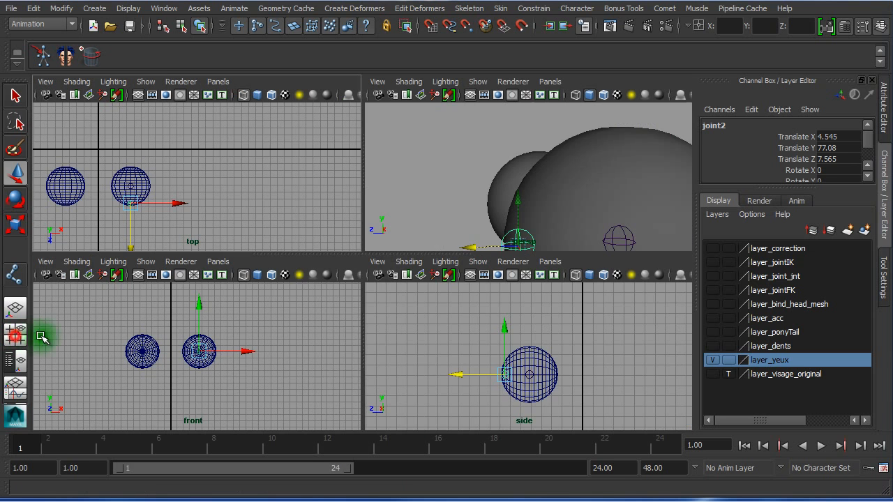
# In the side view, move the duplicated joint further forward, in front of the eyeball, to about Z 8.8
pyautogui.click(15, 335)
pyautogui.press('space')
pyautogui.keyDown('alt'); pyautogui.moveTo(249, 313); pyautogui.dragTo(489, 322, button='right'); pyautogui.keyUp('alt')
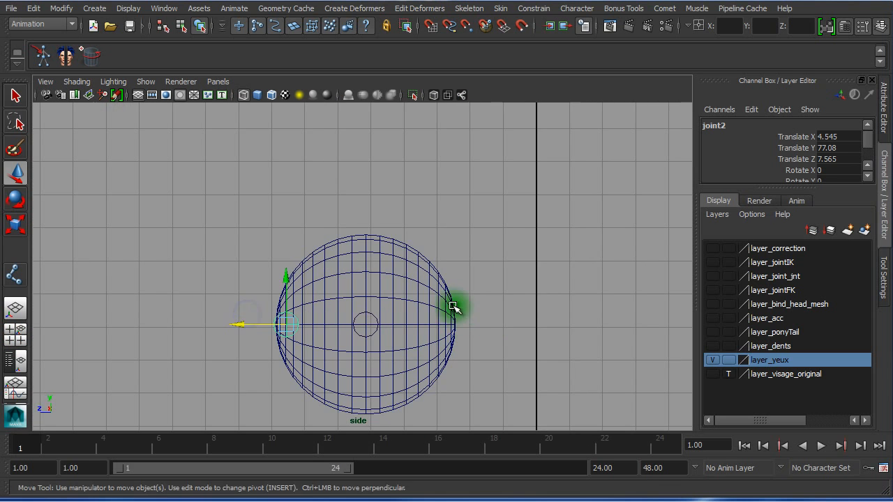
pyautogui.keyDown('alt'); pyautogui.moveTo(428, 333); pyautogui.dragTo(453, 225, button='middle'); pyautogui.keyUp('alt')
pyautogui.keyDown('alt'); pyautogui.moveTo(411, 228); pyautogui.dragTo(598, 268, button='right'); pyautogui.keyUp('alt')
pyautogui.keyDown('alt'); pyautogui.moveTo(408, 210); pyautogui.dragTo(475, 349, button='middle'); pyautogui.keyUp('alt')
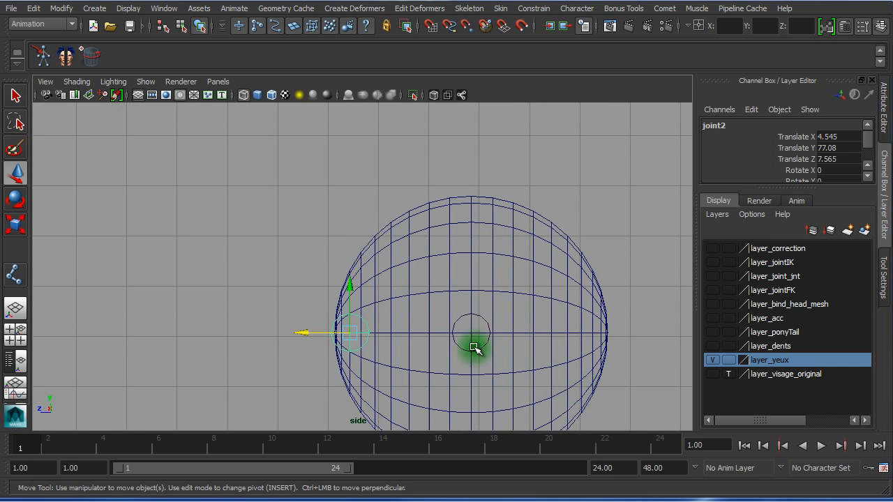
pyautogui.keyDown('alt'); pyautogui.moveTo(379, 309); pyautogui.dragTo(343, 233, button='middle'); pyautogui.keyUp('alt')
pyautogui.keyDown('alt'); pyautogui.moveTo(270, 261); pyautogui.dragTo(412, 259, button='right'); pyautogui.keyUp('alt')
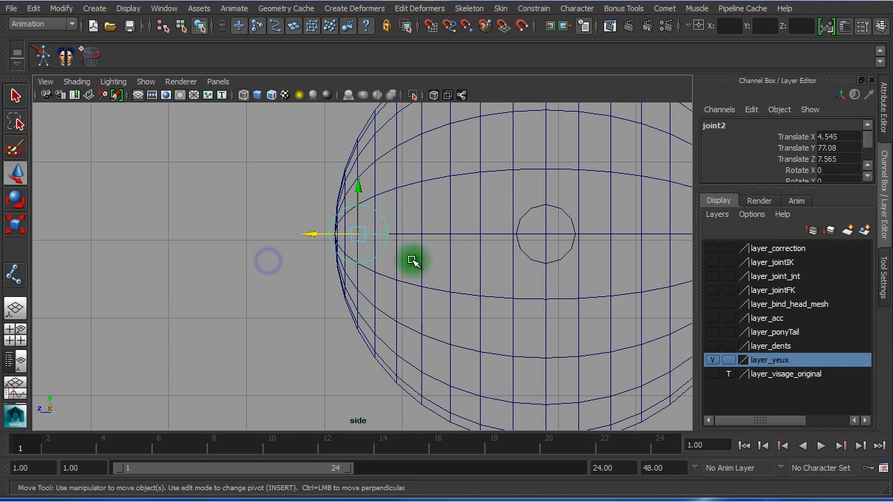
pyautogui.moveTo(302, 233); pyautogui.dragTo(203, 234)
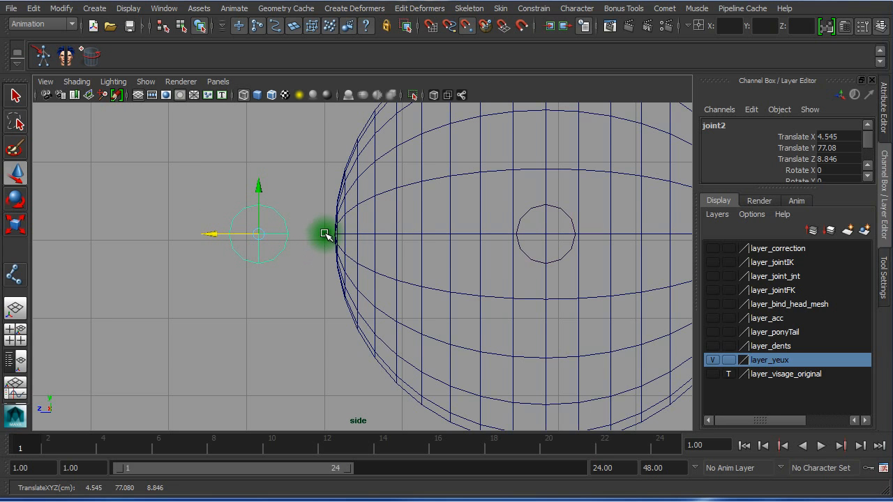
# Move joint2 back to the front surface of the left eyeball, at about Z 7.87, and parent it under joint1
pyautogui.moveTo(324, 234); pyautogui.dragTo(335, 235, button='middle')
pyautogui.keyDown('alt'); pyautogui.moveTo(374, 271); pyautogui.dragTo(219, 247, button='right'); pyautogui.keyUp('alt')
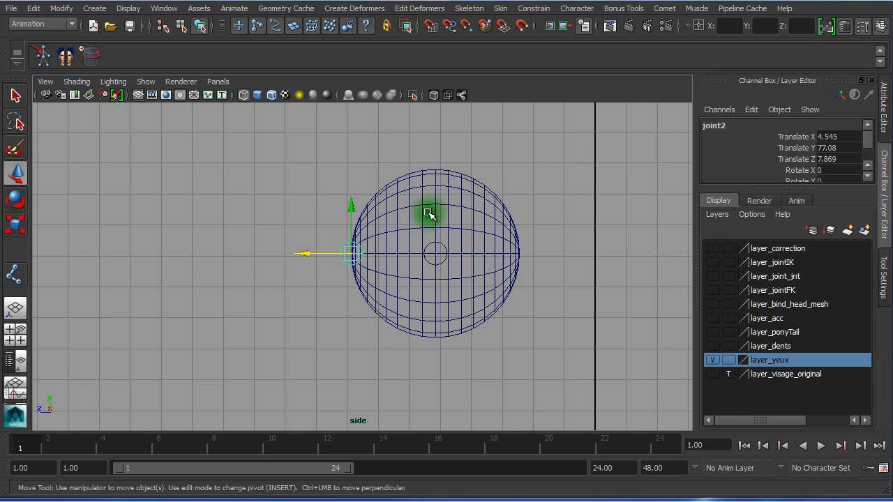
pyautogui.moveTo(429, 216); pyautogui.dragTo(451, 263)
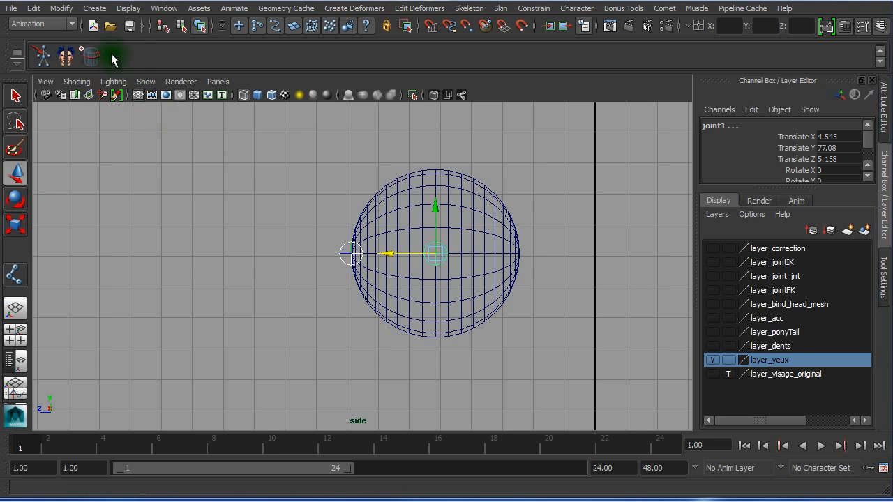
pyautogui.click(33, 8)
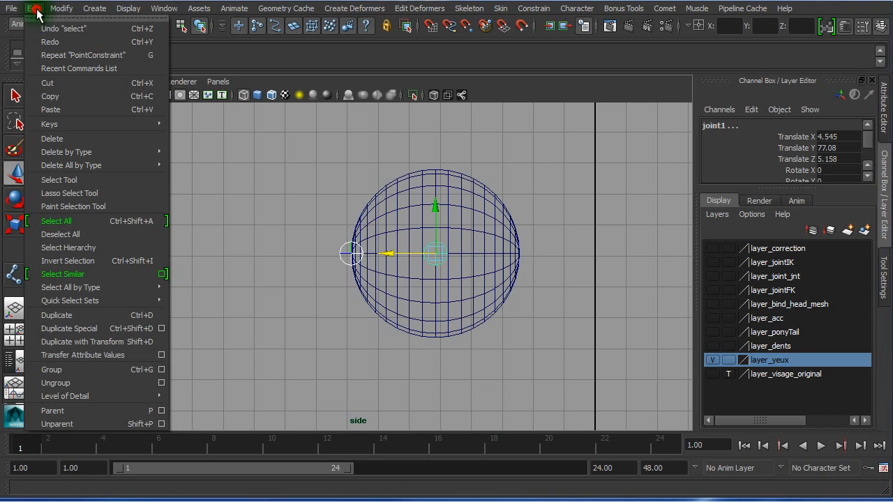
pyautogui.click(66, 409)
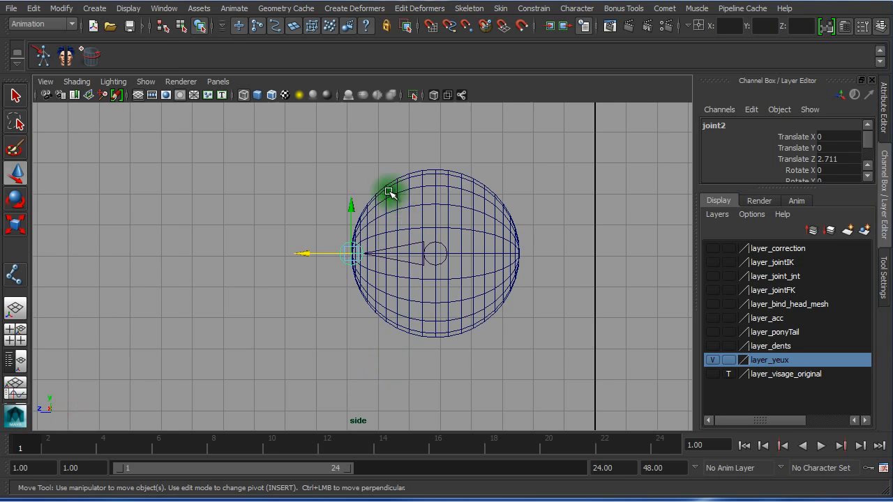
# Show the scene hierarchy beside the perspective view and rename joint1 as mia_parent_eye_jnt
pyautogui.moveTo(402, 208); pyautogui.dragTo(402, 291)
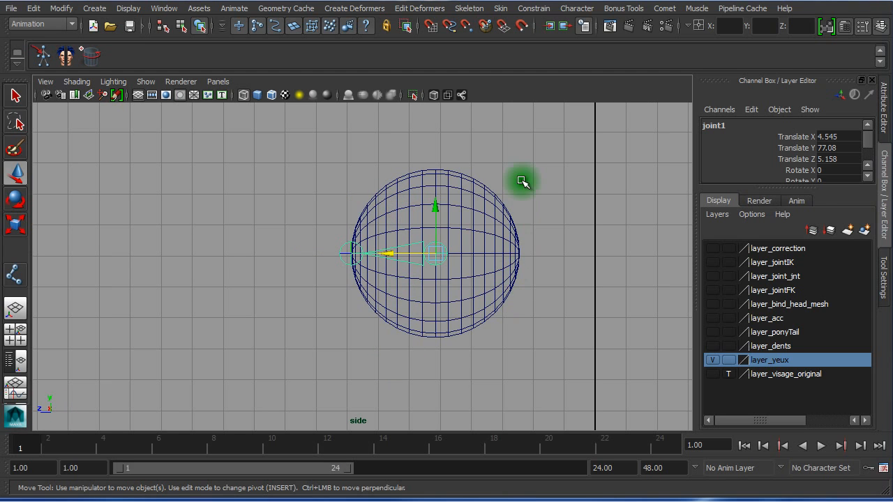
pyautogui.click(9, 360)
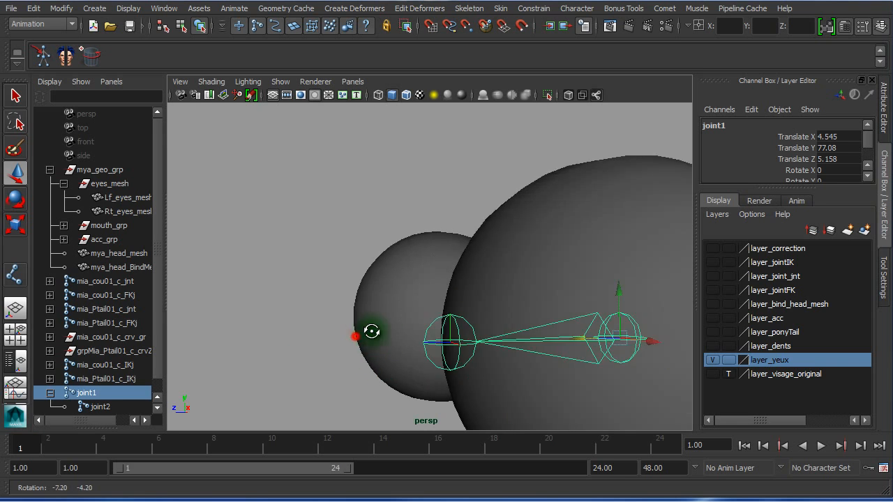
pyautogui.keyDown('alt'); pyautogui.moveTo(369, 329); pyautogui.dragTo(249, 369, button='right'); pyautogui.keyUp('alt')
pyautogui.doubleClick(115, 394)
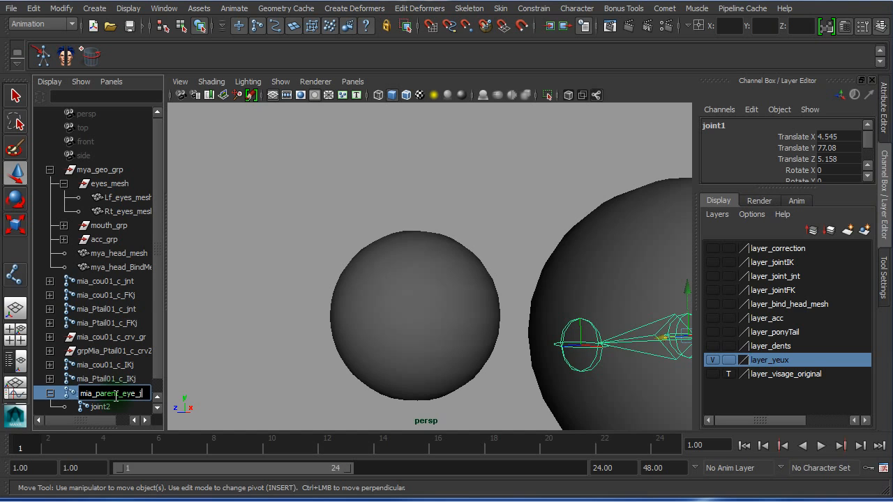
pyautogui.press('Return')
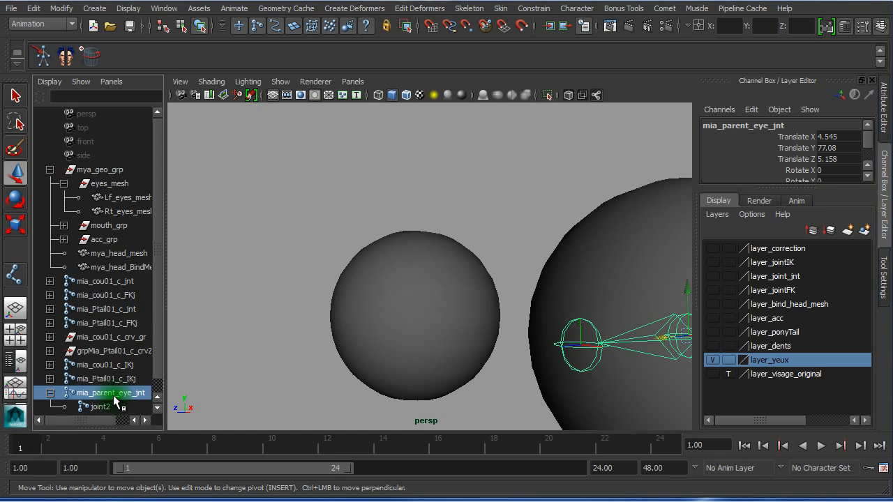
# Reuse the parent joint's name to rename its child joint2 as mia_parent_eye_jend, widening the hierarchy list to read it
pyautogui.doubleClick(115, 395)
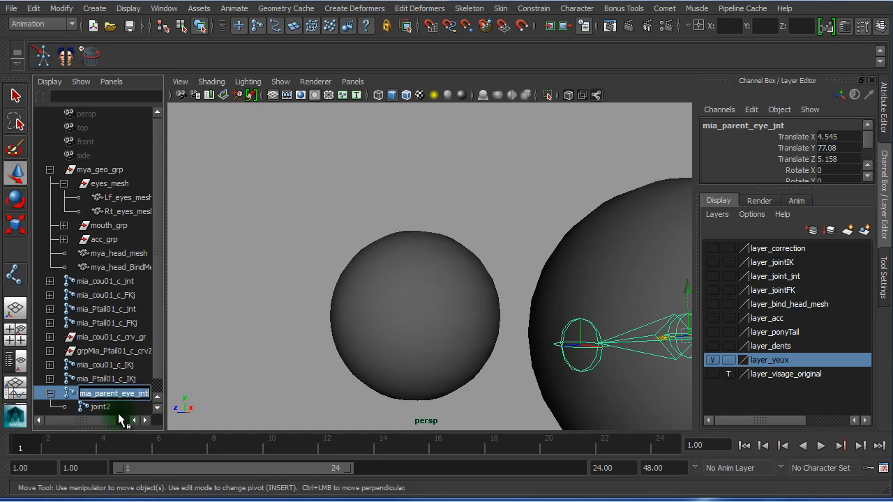
pyautogui.doubleClick(119, 411)
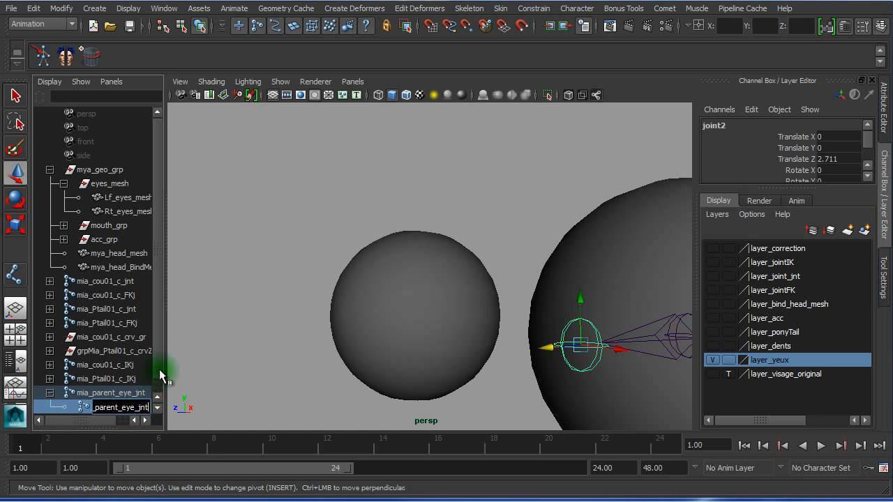
pyautogui.moveTo(162, 359); pyautogui.dragTo(245, 364)
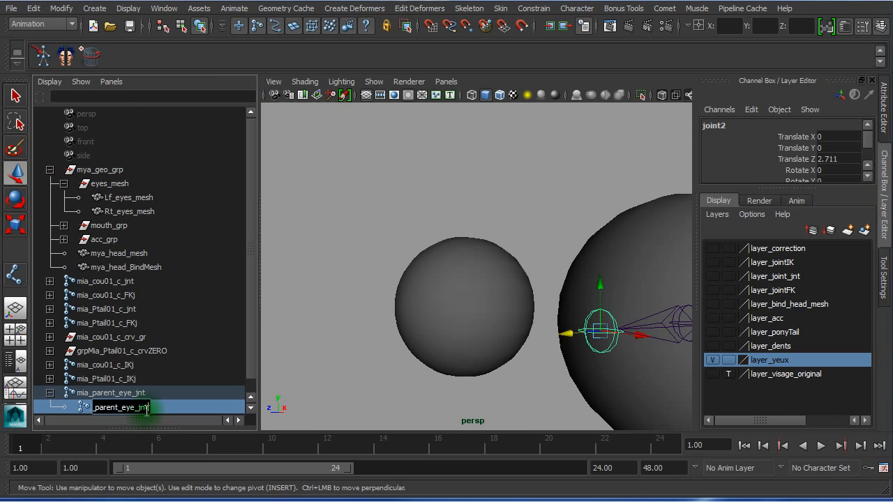
pyautogui.press('BackSpace')
pyautogui.press('BackSpace')
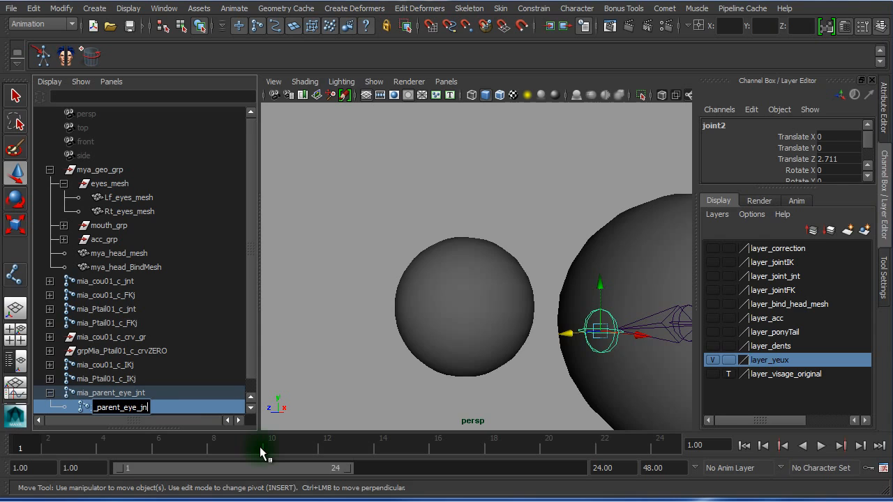
pyautogui.write('end')
pyautogui.press('Return')
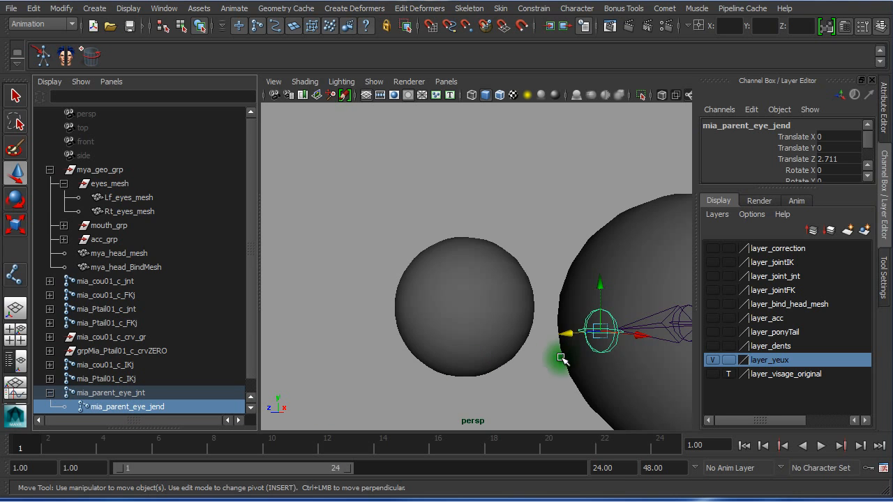
# Select mia_parent_eye_jnt and hide the layer_yeux layer so only the eye joints are displayed
pyautogui.click(668, 331)
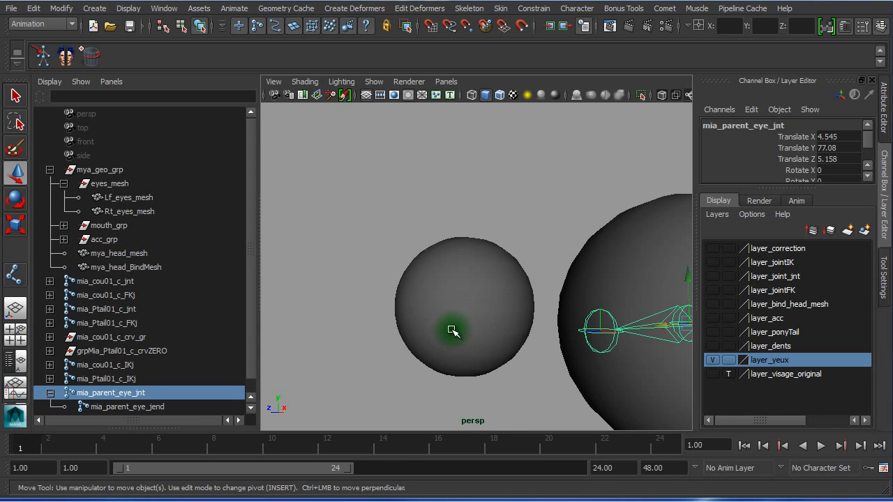
pyautogui.keyDown('alt'); pyautogui.moveTo(540, 350); pyautogui.dragTo(470, 349, button='right'); pyautogui.keyUp('alt')
pyautogui.keyDown('alt'); pyautogui.moveTo(534, 343); pyautogui.dragTo(494, 350); pyautogui.keyUp('alt')
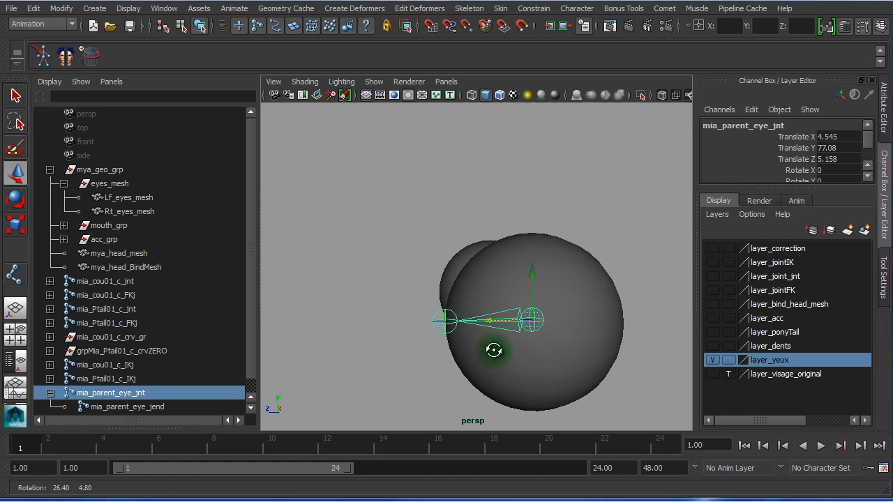
pyautogui.click(713, 360)
pyautogui.keyDown('alt'); pyautogui.moveTo(509, 323); pyautogui.dragTo(467, 271); pyautogui.keyUp('alt')
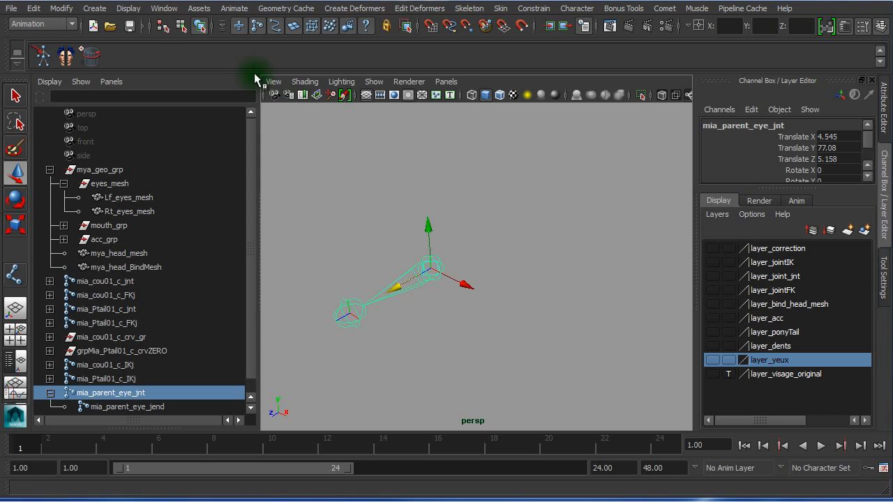
# Display the local rotation axes of mia_parent_eye_jnt and deselect it
pyautogui.click(123, 8)
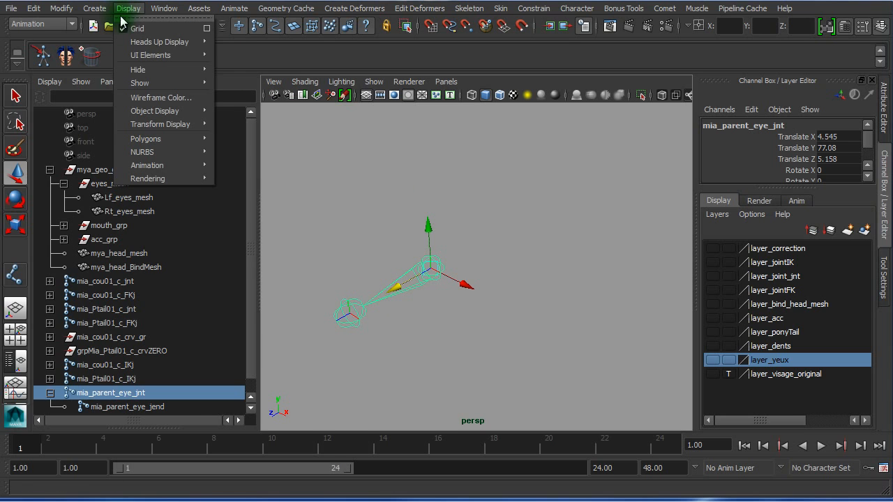
pyautogui.moveTo(180, 123)
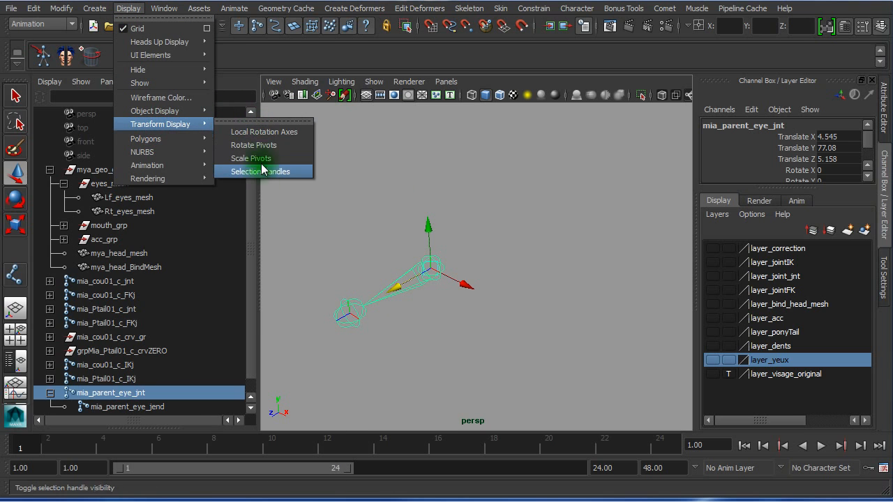
pyautogui.click(266, 132)
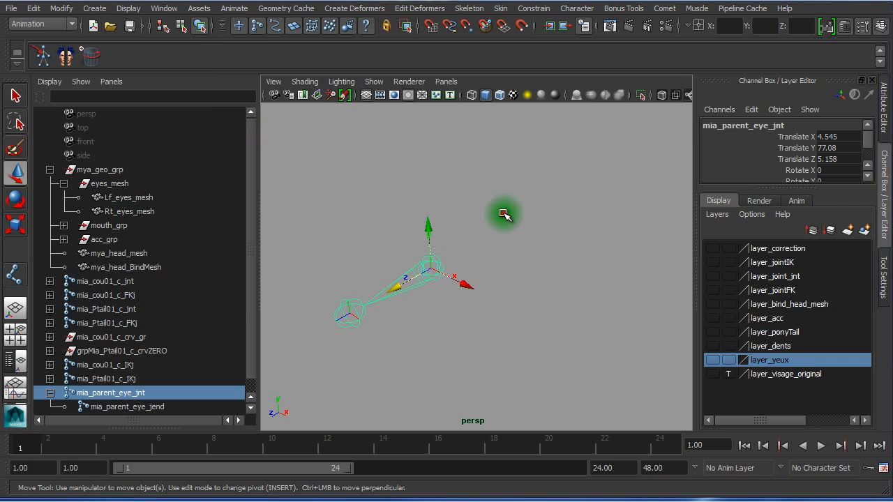
pyautogui.click(504, 212)
pyautogui.keyDown('alt'); pyautogui.moveTo(469, 314); pyautogui.dragTo(525, 236); pyautogui.keyUp('alt')
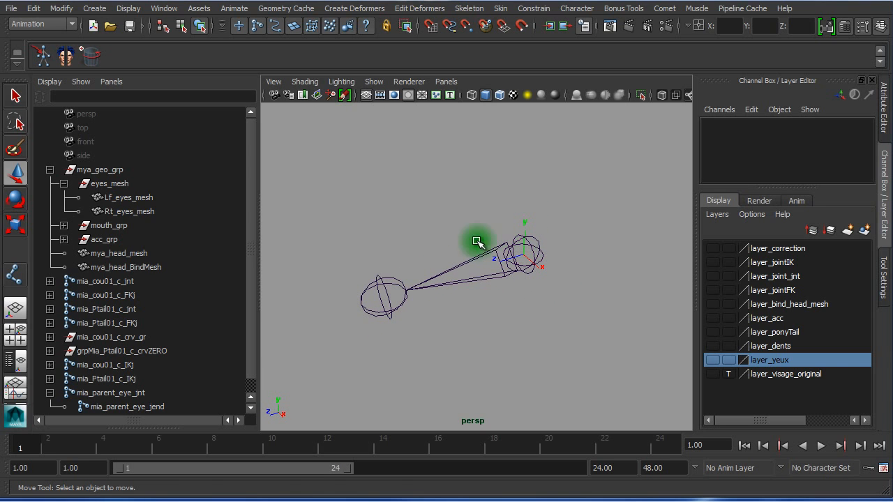
# Display the local rotation axes of the end joint mia_parent_eye_jend and deselect it
pyautogui.click(382, 288)
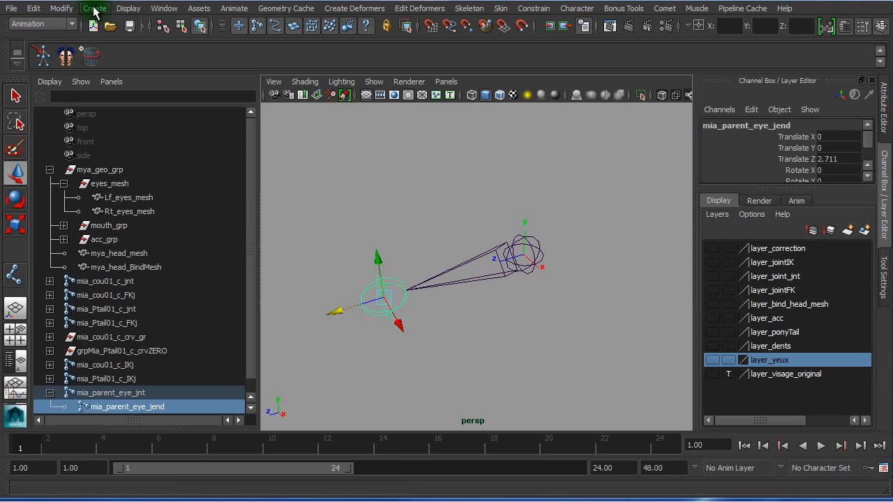
pyautogui.click(127, 8)
pyautogui.moveTo(171, 140)
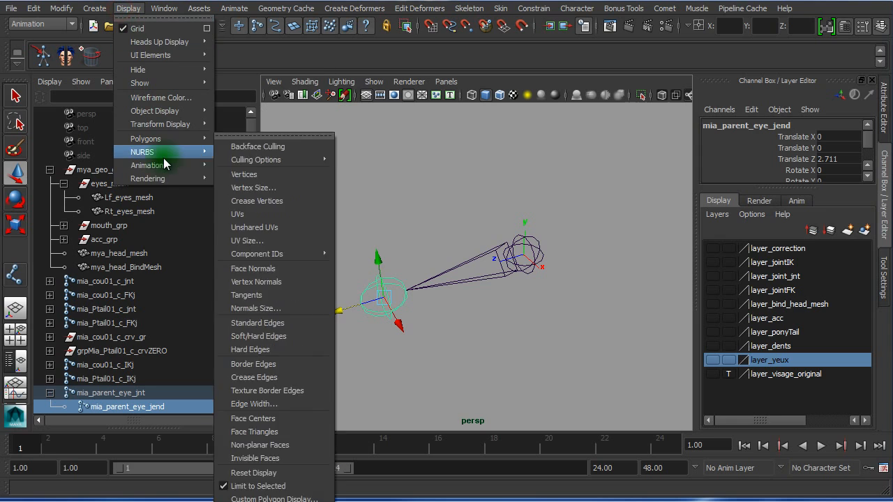
pyautogui.moveTo(180, 124)
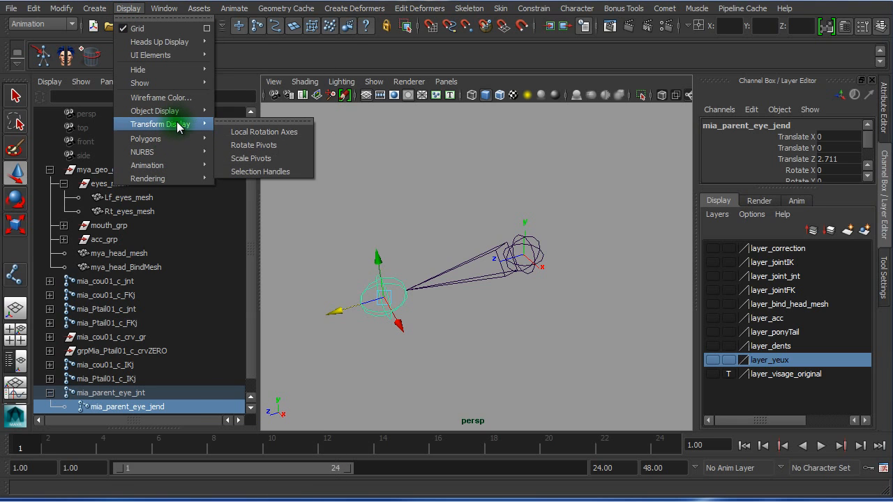
pyautogui.click(252, 133)
pyautogui.click(479, 347)
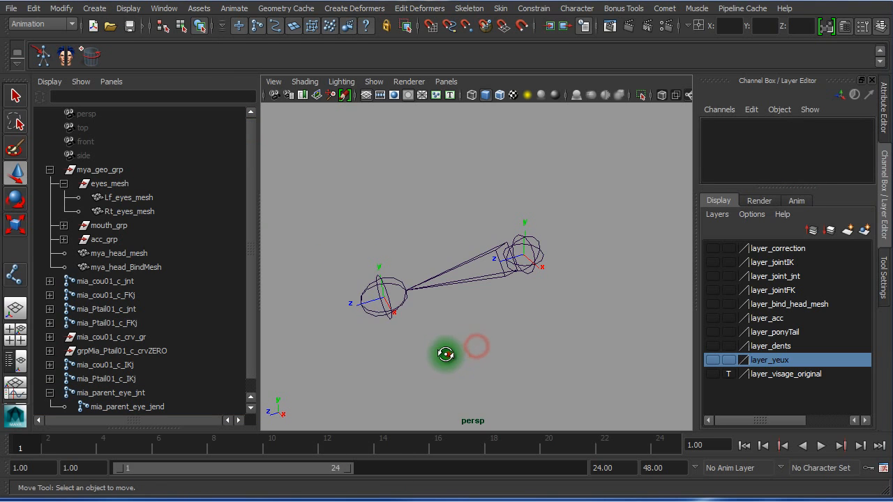
pyautogui.click(445, 356)
# Select mia_parent_eye_jnt and show its full attributes in the Attribute Editor
pyautogui.moveTo(456, 235); pyautogui.dragTo(475, 290)
pyautogui.click(516, 377)
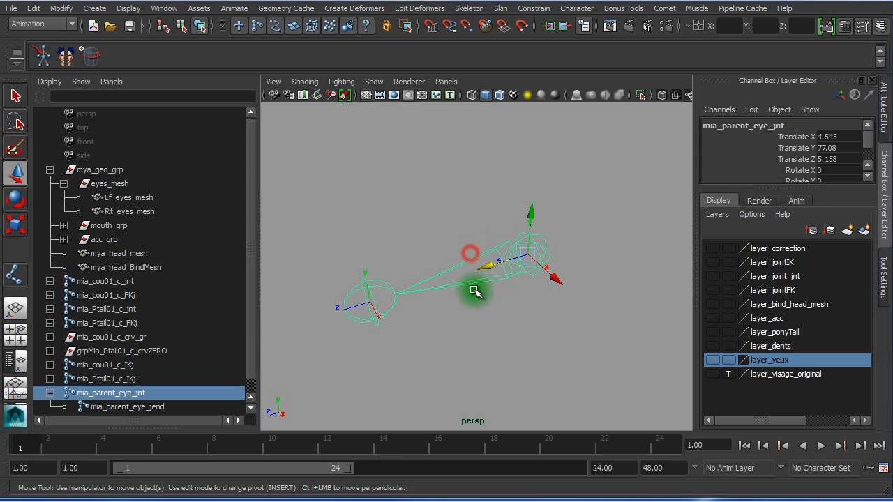
pyautogui.hotkey('ctrl', 'a')
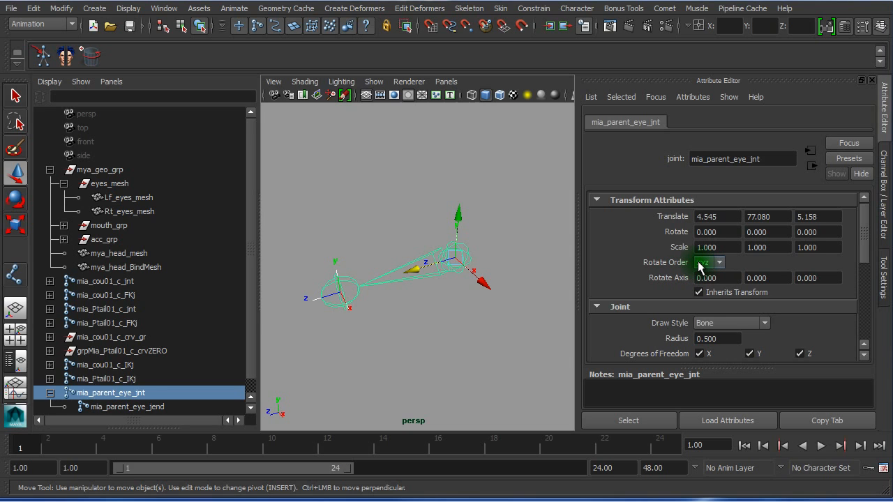
pyautogui.click(449, 326)
pyautogui.moveTo(405, 239); pyautogui.dragTo(419, 291)
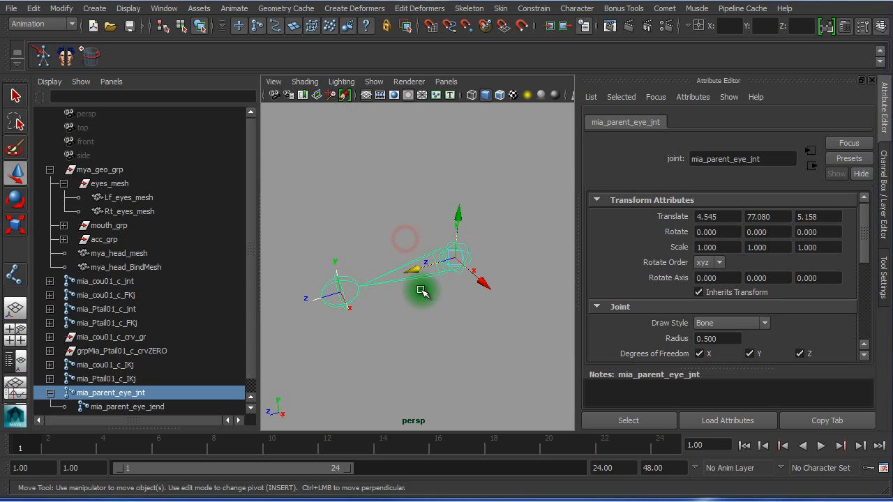
# Test-rotate mia_parent_eye_jnt by about 5.7° around Z and about 8° around X, undoing each rotation
pyautogui.press('e')
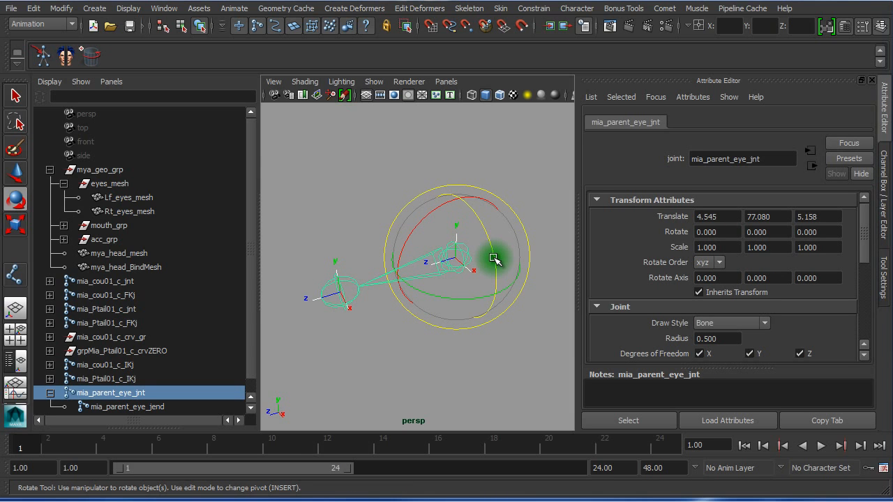
pyautogui.moveTo(493, 259); pyautogui.dragTo(463, 215)
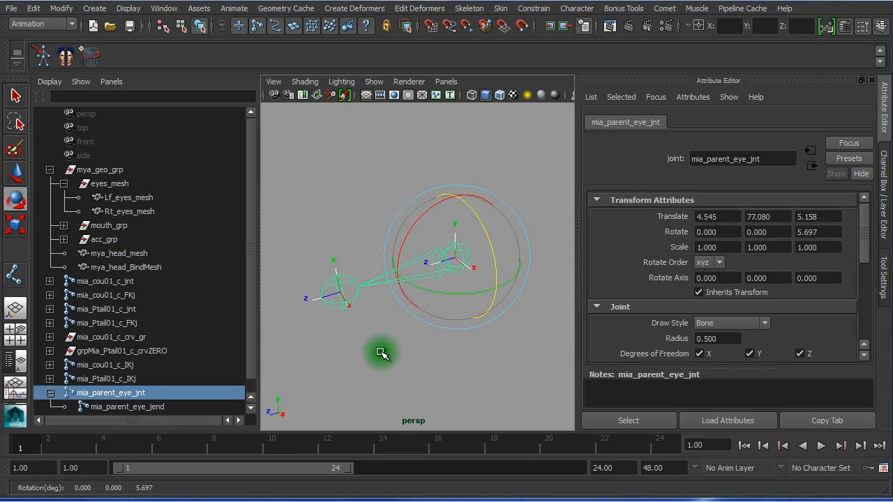
pyautogui.hotkey('ctrl', 'z')
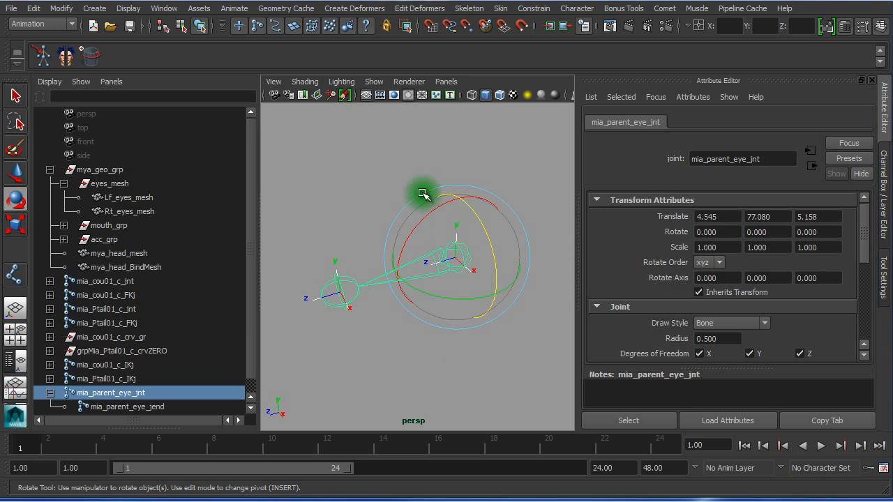
pyautogui.moveTo(422, 216); pyautogui.dragTo(419, 242)
pyautogui.hotkey('ctrl', 'z')
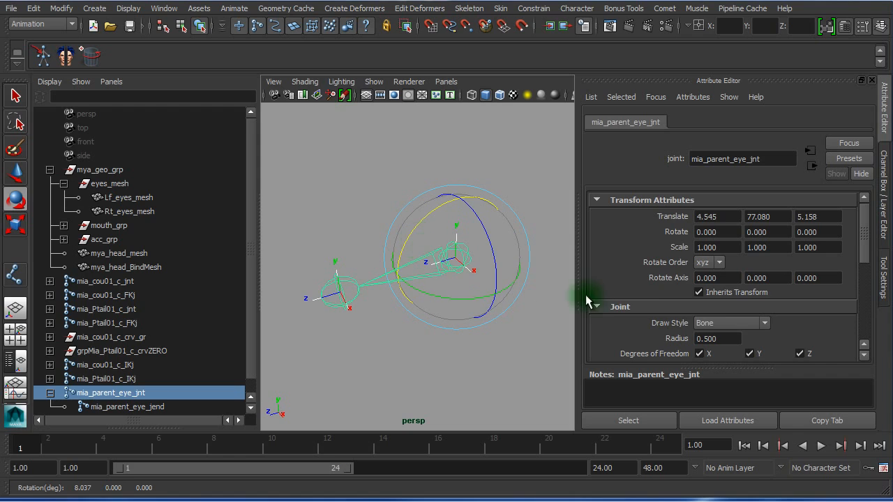
# Set the Rotate Order of mia_parent_eye_jnt to zyx
pyautogui.click(717, 265)
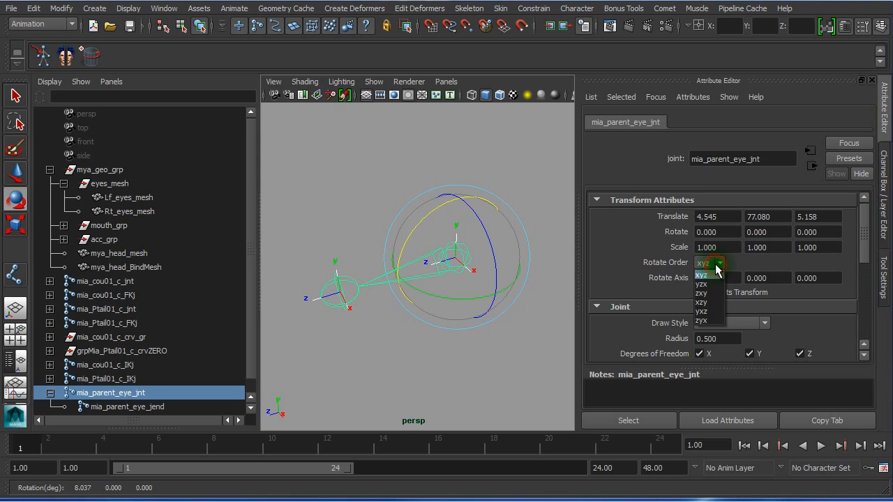
pyautogui.click(707, 325)
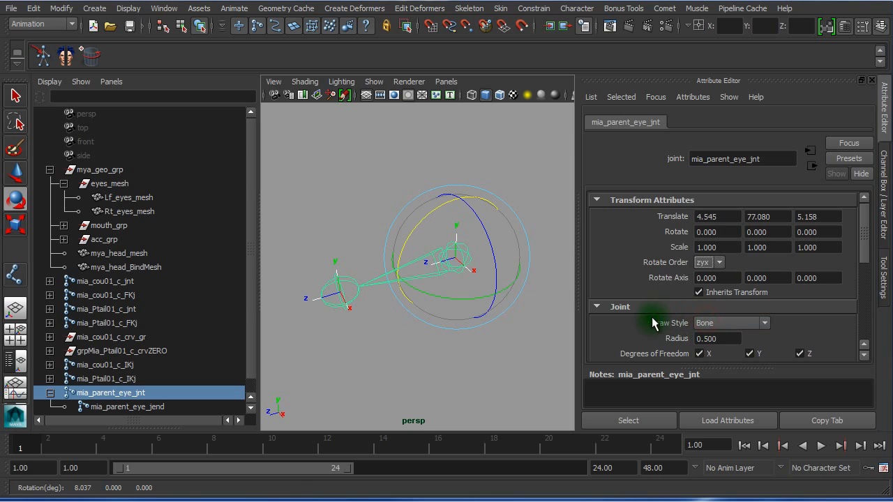
pyautogui.click(355, 326)
# Set the Rotate Order of the end joint mia_parent_eye_jend to zyx
pyautogui.click(337, 292)
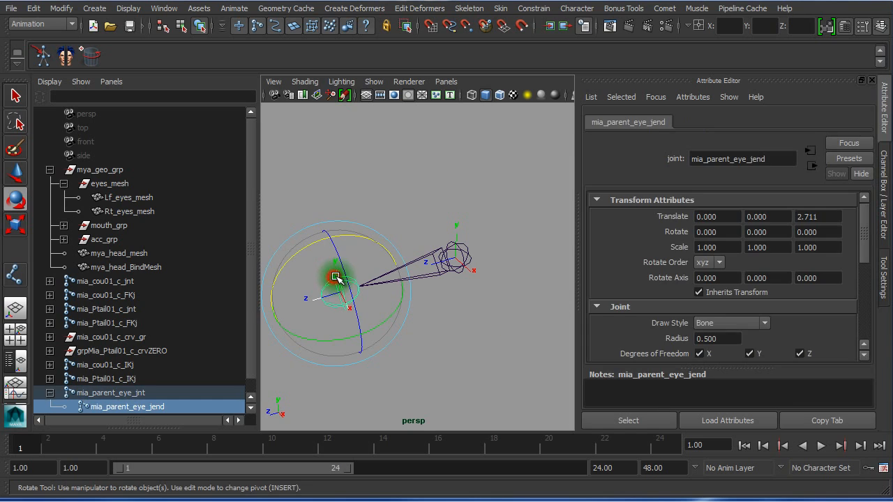
pyautogui.click(708, 263)
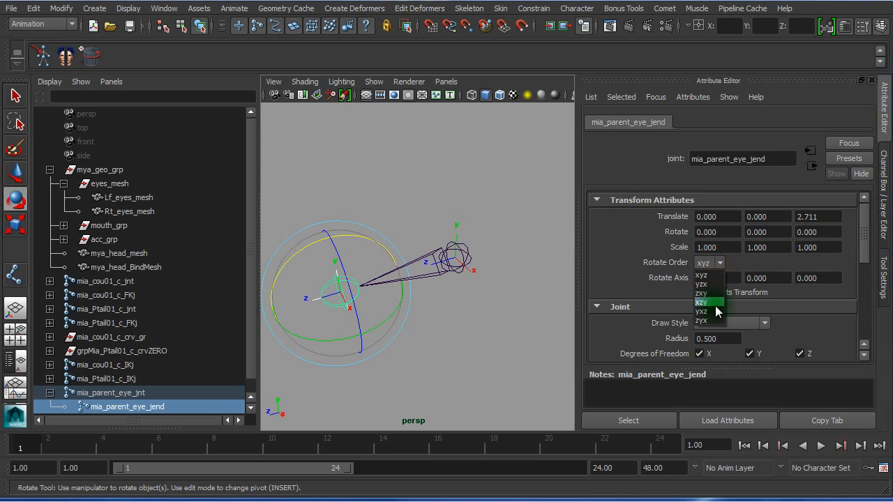
pyautogui.click(703, 322)
# Check the Rotate Order of mia_parent_eye_jnt and mia_parent_eye_jend by reselecting each joint in turn
pyautogui.click(472, 319)
pyautogui.click(432, 241)
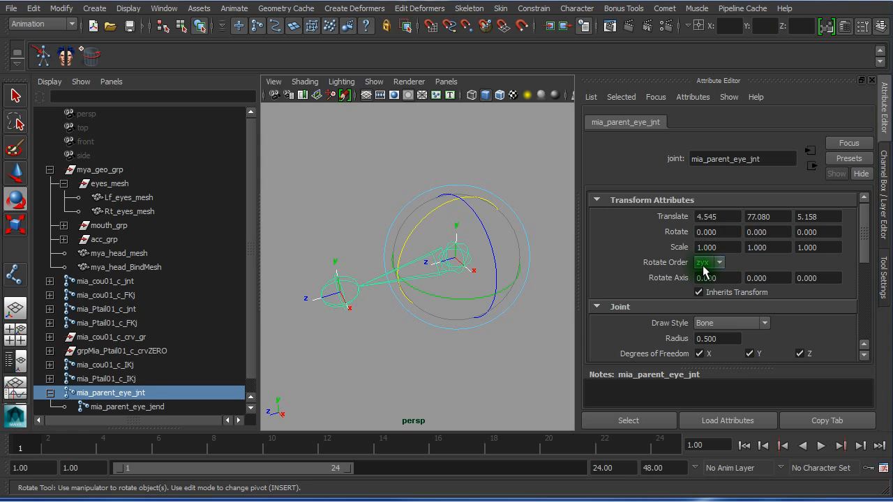
pyautogui.click(328, 265)
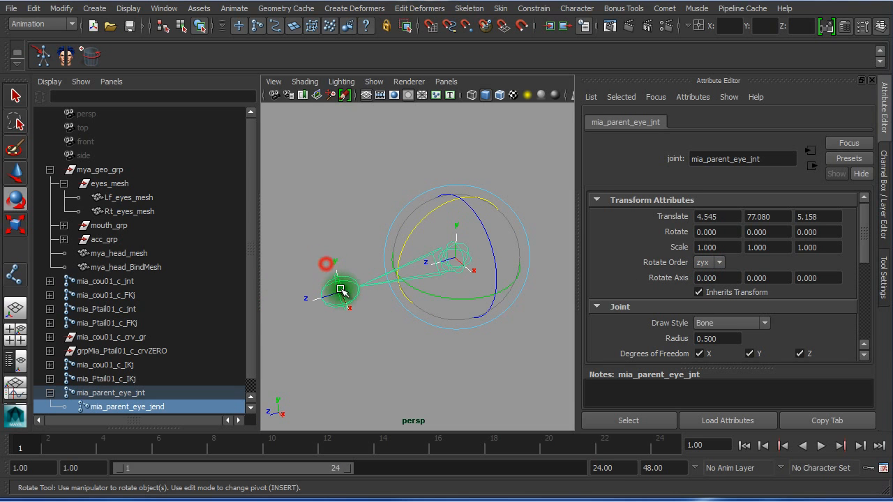
pyautogui.click(450, 325)
pyautogui.click(429, 239)
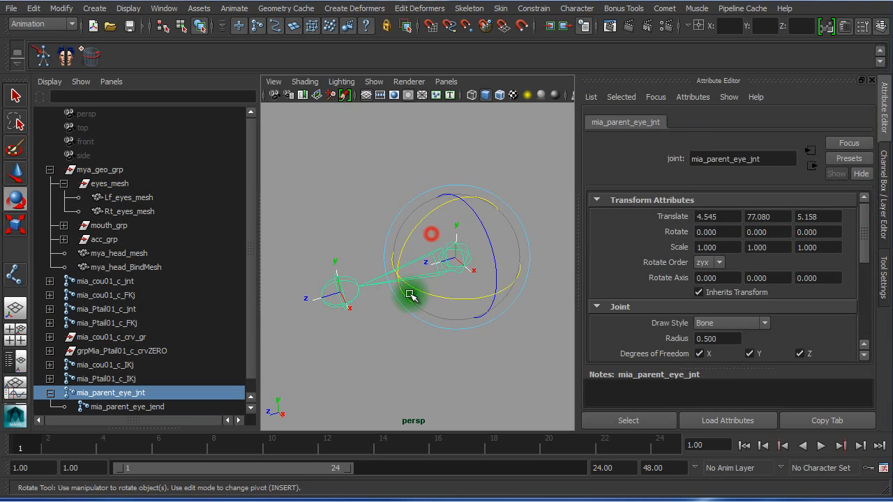
# Hide the local rotation axes of both mia_parent_eye_jnt and mia_parent_eye_jend, and clear the selection
pyautogui.keyDown('shift'); pyautogui.moveTo(305, 253); pyautogui.dragTo(321, 309); pyautogui.keyUp('shift')
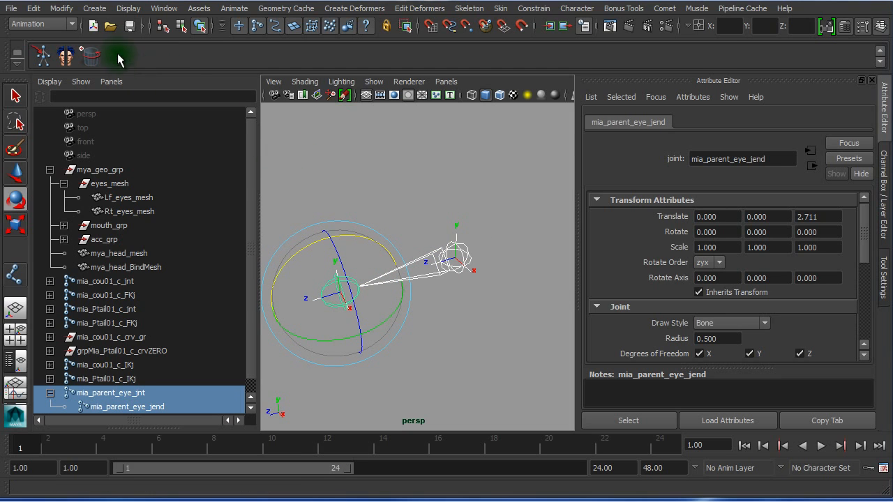
pyautogui.click(127, 8)
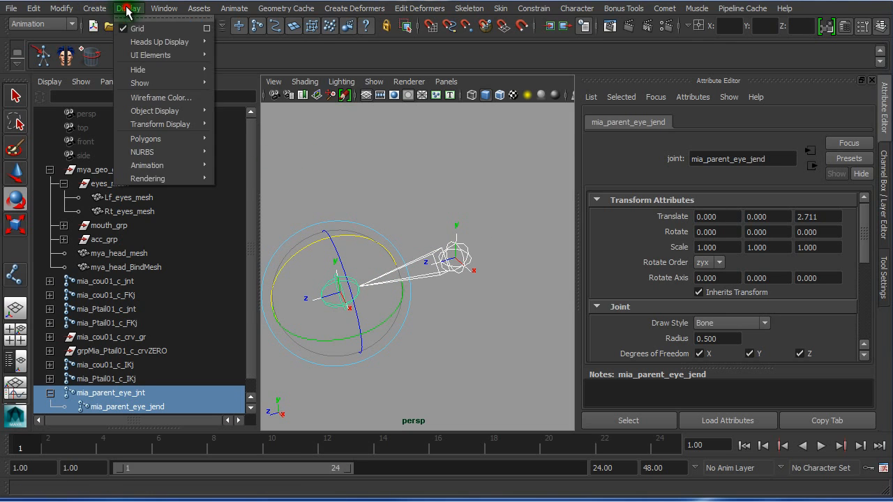
pyautogui.moveTo(175, 123)
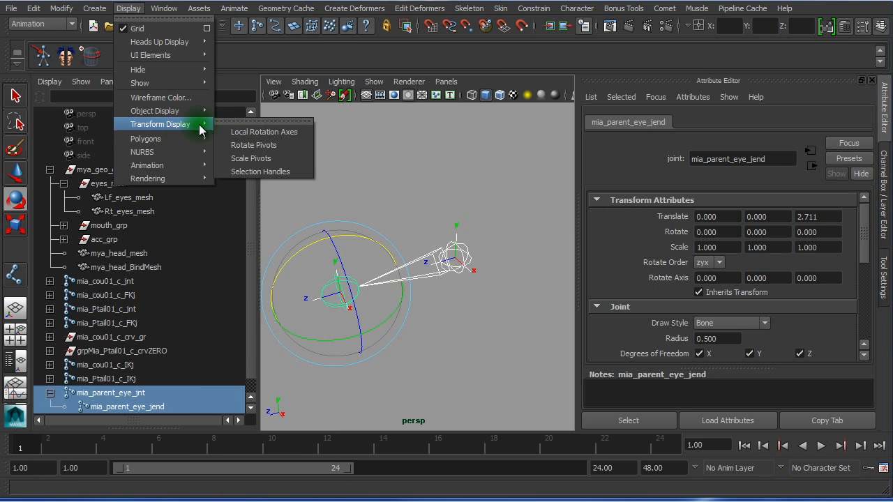
pyautogui.click(251, 131)
pyautogui.moveTo(453, 298); pyautogui.dragTo(438, 313)
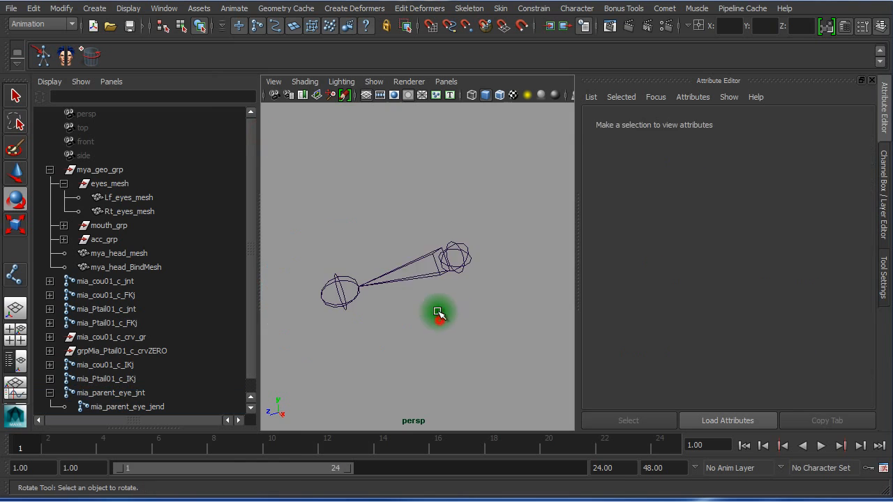
# Select mia_parent_eye_jnt, enlarge the perspective view to fill the workspace, and close the Attribute Editor so the Channel Box shows
pyautogui.click(415, 273)
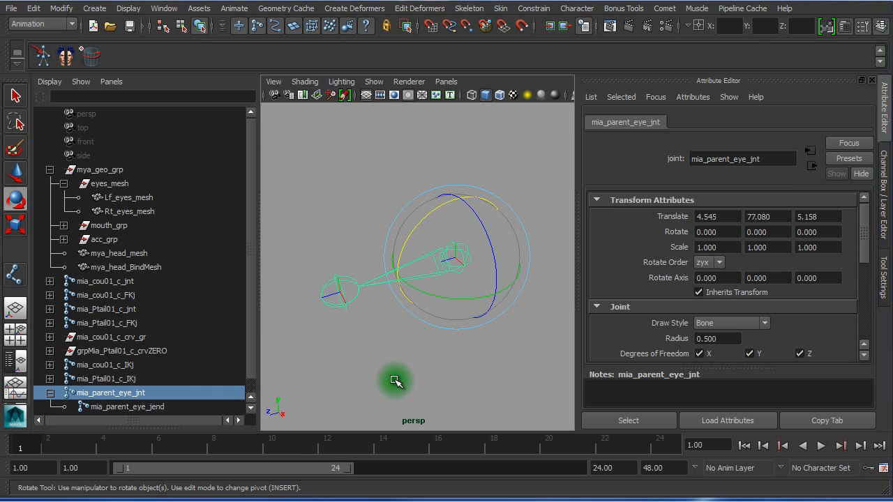
pyautogui.keyDown('alt'); pyautogui.moveTo(454, 413); pyautogui.dragTo(358, 333); pyautogui.keyUp('alt')
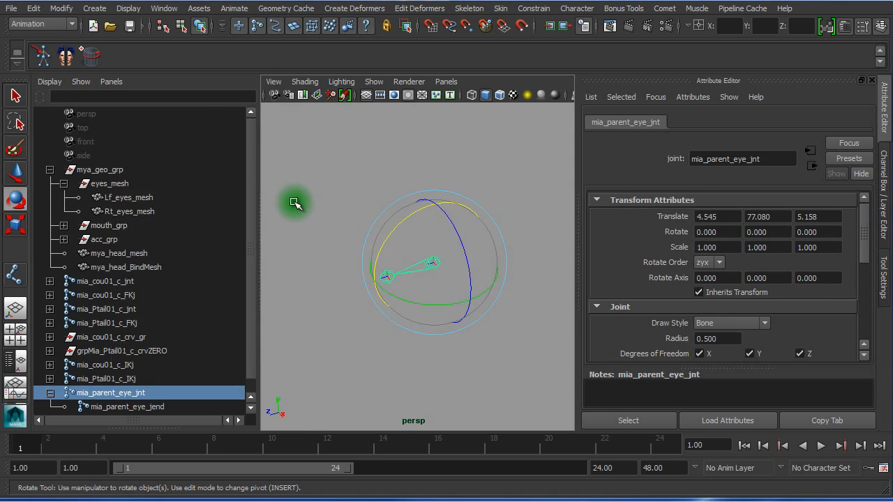
pyautogui.press('space')
pyautogui.click(872, 82)
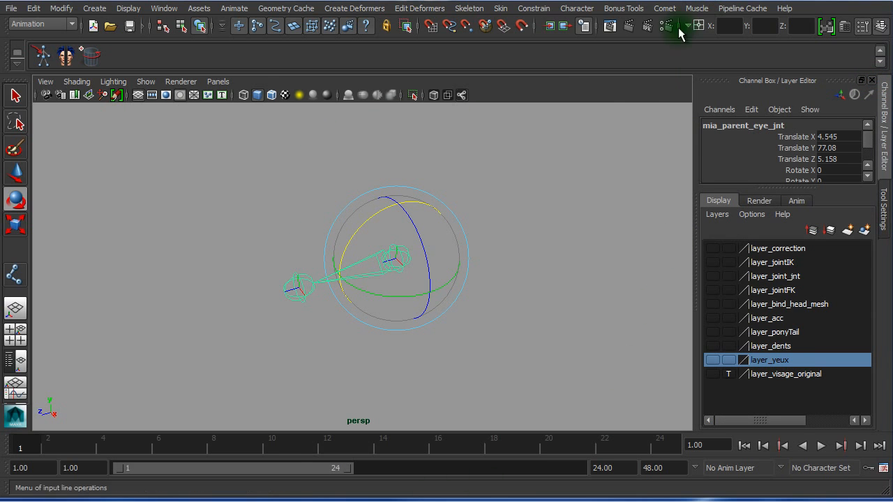
# Hide the Status Line, Time Slider and Range Slider to enlarge the viewport
pyautogui.press('space')
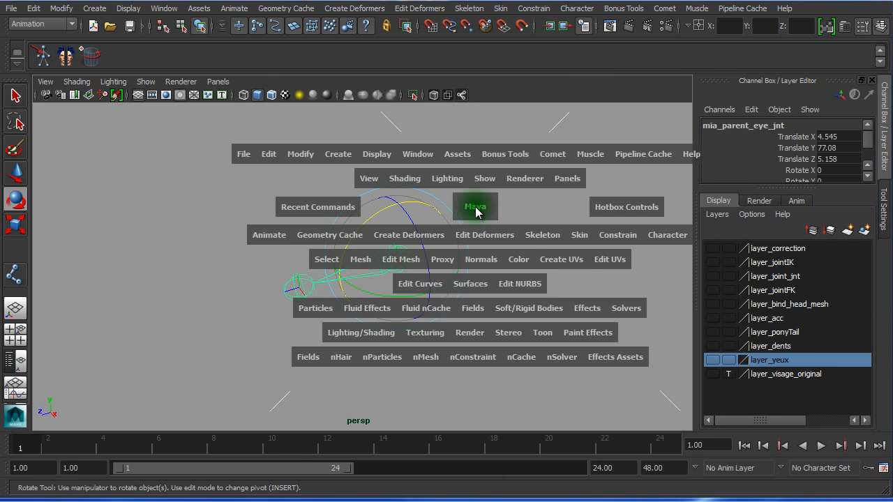
pyautogui.click(583, 280)
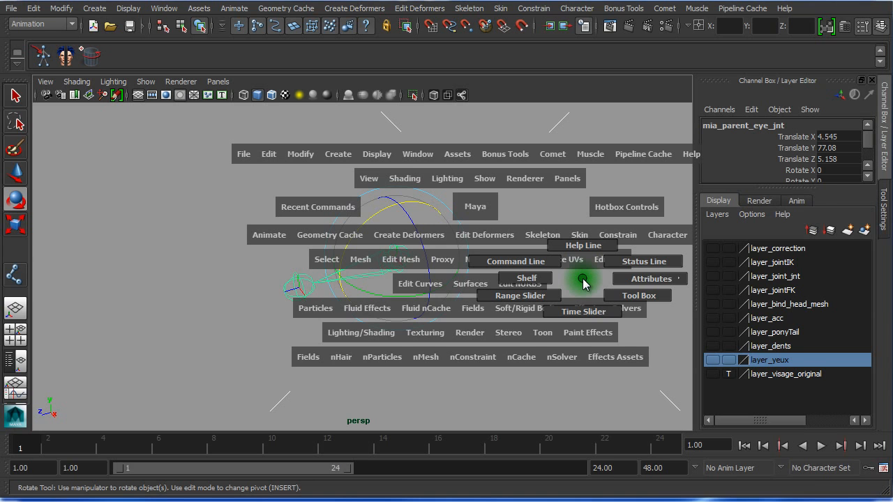
pyautogui.moveTo(584, 283); pyautogui.dragTo(646, 261)
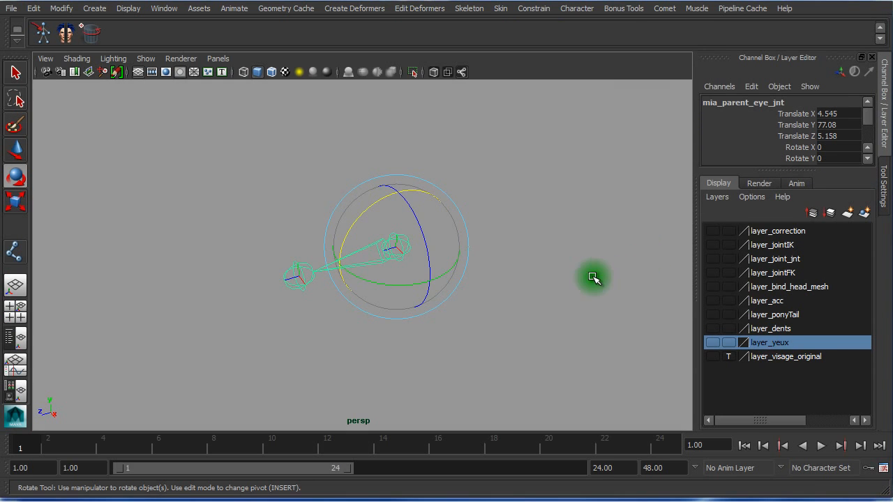
pyautogui.press('space')
pyautogui.moveTo(571, 287)
pyautogui.mouseDown()
pyautogui.moveTo(619, 279)
pyautogui.moveTo(569, 282)
pyautogui.mouseUp()
pyautogui.moveTo(640, 283); pyautogui.dragTo(646, 312)
pyautogui.press('space')
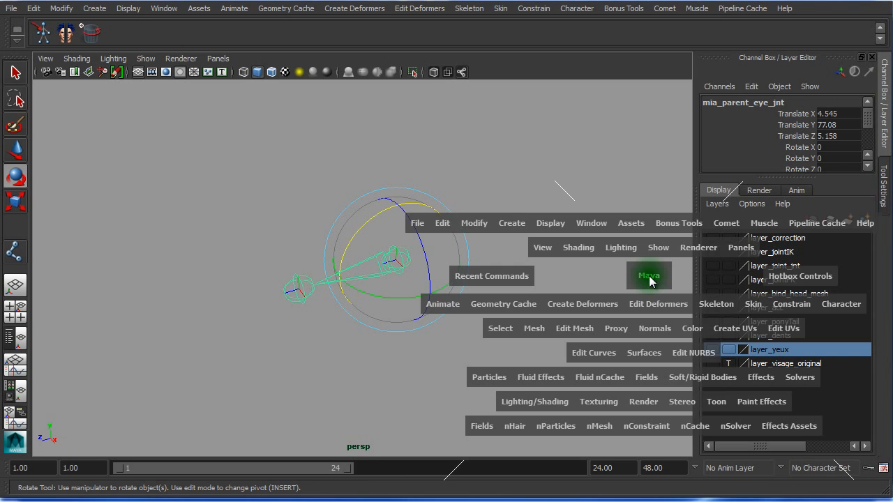
pyautogui.moveTo(695, 280); pyautogui.dragTo(652, 291)
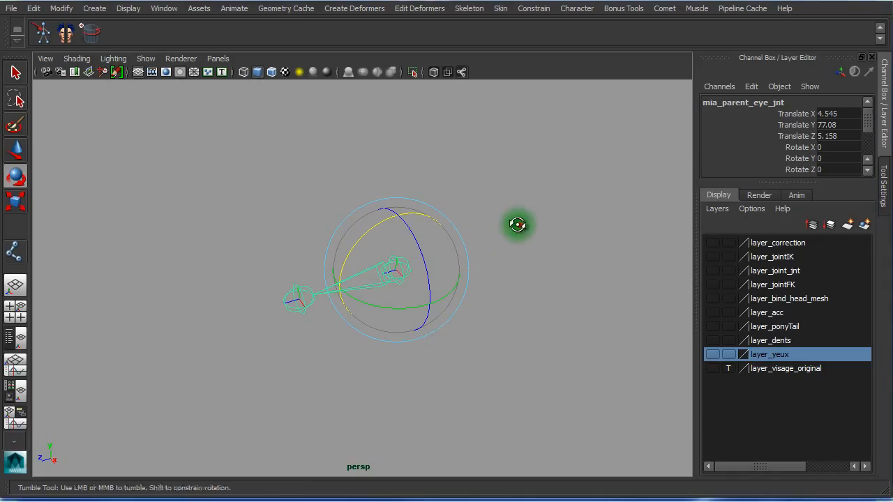
# Deselect the eye joint and make the layers layer_bind_head_mesh and layer_yeux visible
pyautogui.keyDown('alt'); pyautogui.moveTo(520, 225); pyautogui.dragTo(482, 229); pyautogui.keyUp('alt')
pyautogui.click(489, 182)
pyautogui.keyDown('alt'); pyautogui.moveTo(361, 262); pyautogui.dragTo(535, 275, button='right'); pyautogui.keyUp('alt')
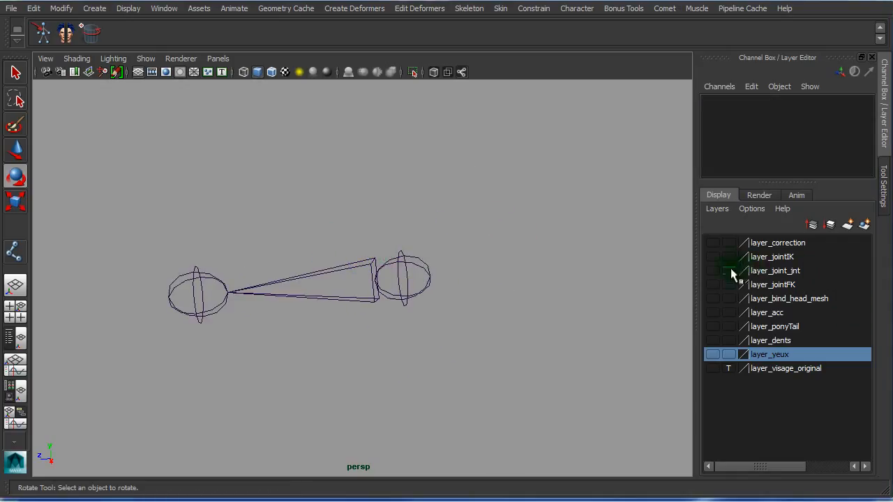
pyautogui.click(712, 300)
pyautogui.keyDown('alt'); pyautogui.moveTo(487, 256); pyautogui.dragTo(314, 183); pyautogui.keyUp('alt')
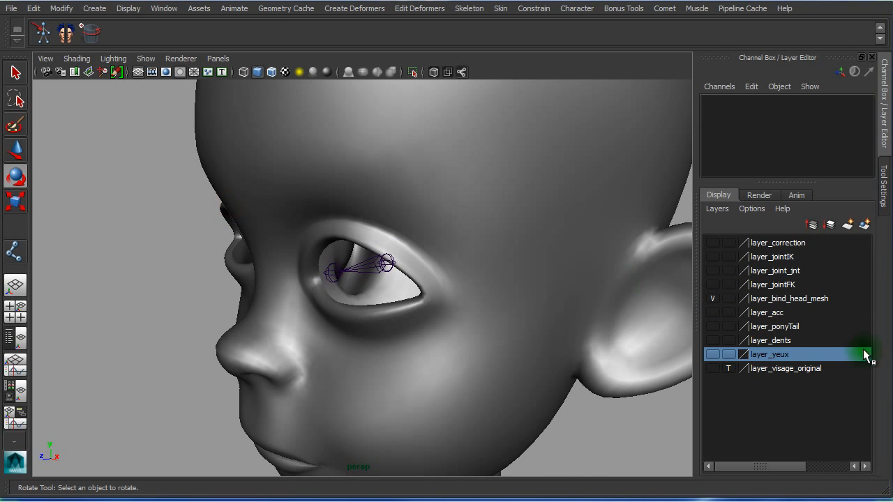
pyautogui.click(713, 355)
# Duplicate mia_parent_eye_jnt and rotate the copy to about -31.5° around X, up to the upper eyelid
pyautogui.keyDown('alt'); pyautogui.moveTo(146, 262); pyautogui.dragTo(394, 282, button='right'); pyautogui.keyUp('alt')
pyautogui.keyDown('alt'); pyautogui.moveTo(356, 282); pyautogui.dragTo(223, 259); pyautogui.keyUp('alt')
pyautogui.click(328, 251)
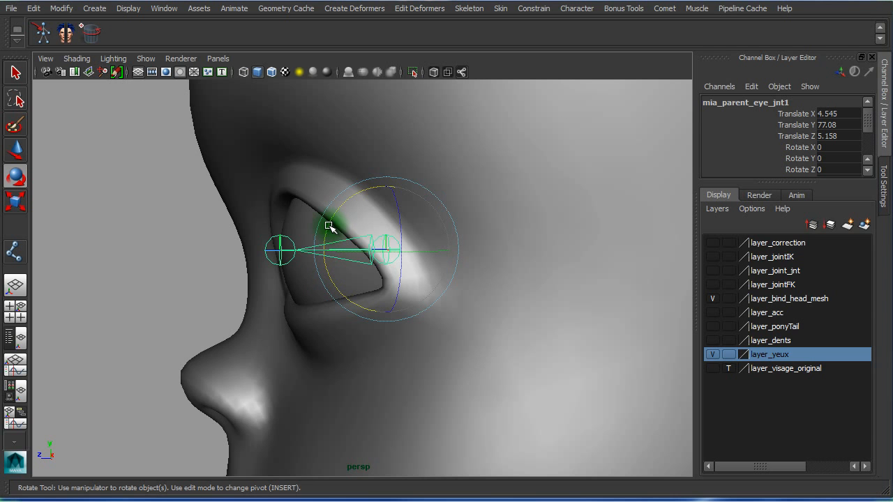
pyautogui.keyDown('alt'); pyautogui.moveTo(310, 256); pyautogui.dragTo(423, 295); pyautogui.keyUp('alt')
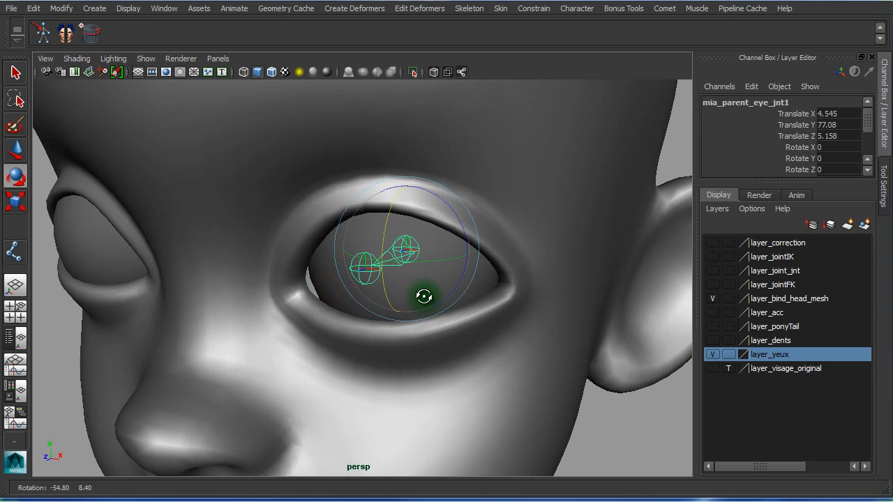
pyautogui.moveTo(386, 225); pyautogui.dragTo(393, 200)
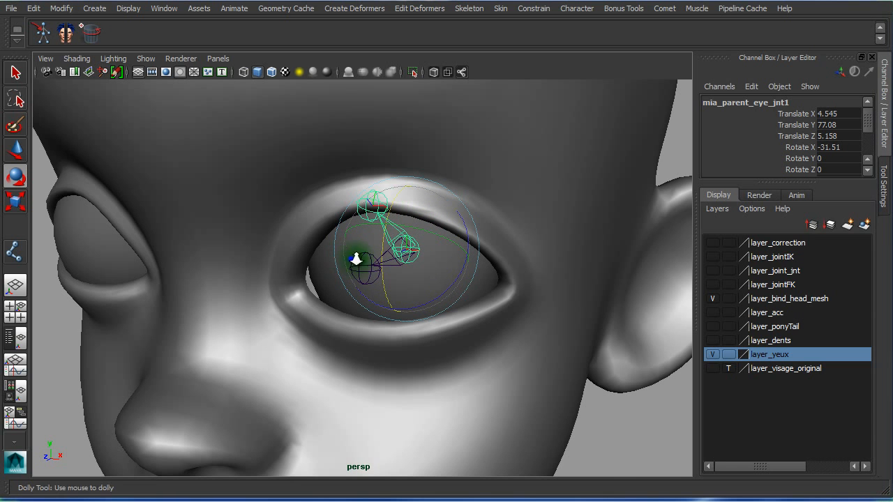
# Turn on wireframe on shaded in the perspective view and examine the duplicated joint's tip against the upper eyelid edge
pyautogui.keyDown('alt'); pyautogui.moveTo(356, 255); pyautogui.dragTo(492, 273, button='right'); pyautogui.keyUp('alt')
pyautogui.keyDown('alt'); pyautogui.moveTo(405, 259); pyautogui.dragTo(363, 256); pyautogui.keyUp('alt')
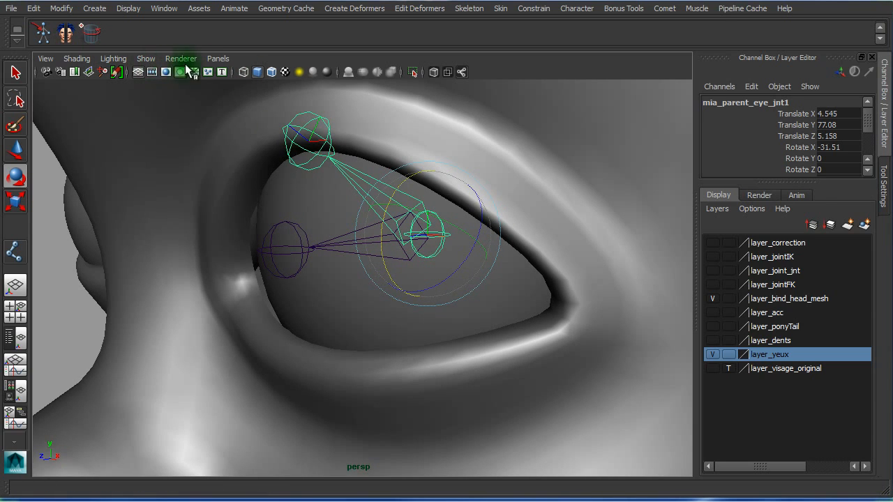
pyautogui.click(274, 73)
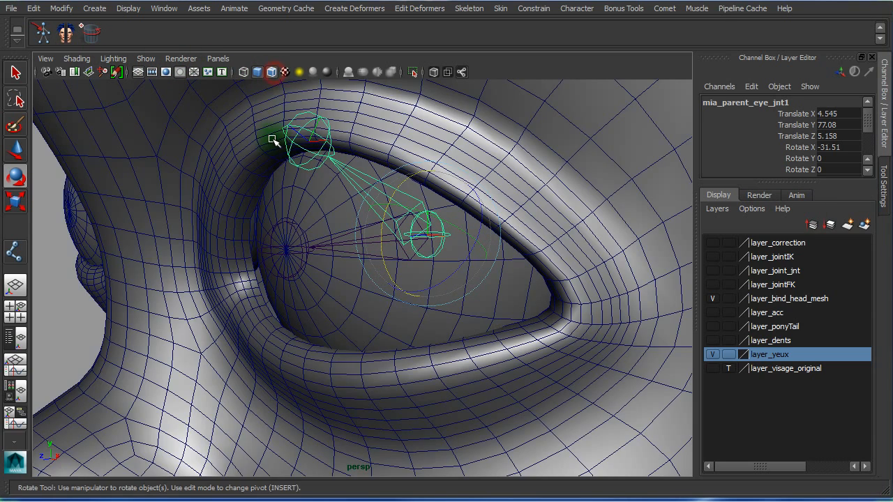
pyautogui.keyDown('alt'); pyautogui.moveTo(305, 148); pyautogui.dragTo(425, 158, button='right'); pyautogui.keyUp('alt')
pyautogui.moveTo(361, 145)
pyautogui.keyDown('alt'); pyautogui.mouseDown()
pyautogui.moveTo(409, 137)
pyautogui.moveTo(339, 219)
pyautogui.moveTo(323, 254)
pyautogui.moveTo(345, 256)
pyautogui.moveTo(240, 229)
pyautogui.moveTo(256, 210)
pyautogui.moveTo(266, 227)
pyautogui.mouseUp(); pyautogui.keyUp('alt')
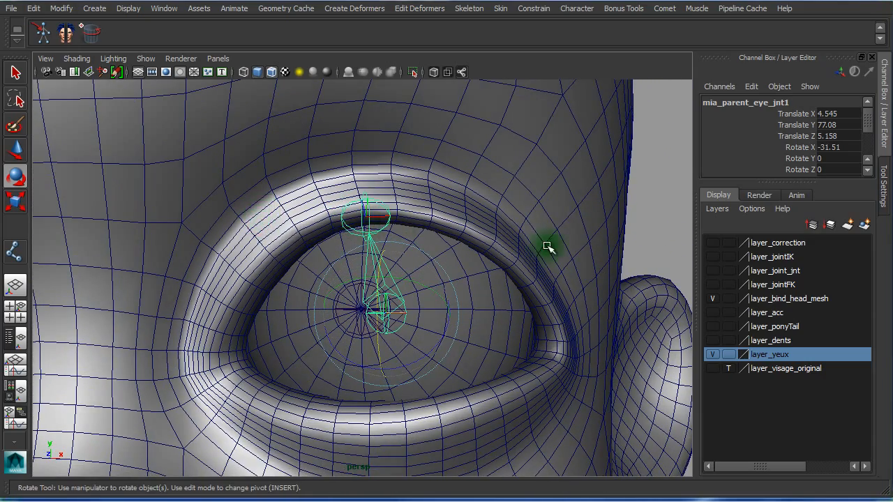
pyautogui.keyDown('alt'); pyautogui.moveTo(441, 231); pyautogui.dragTo(280, 235); pyautogui.keyUp('alt')
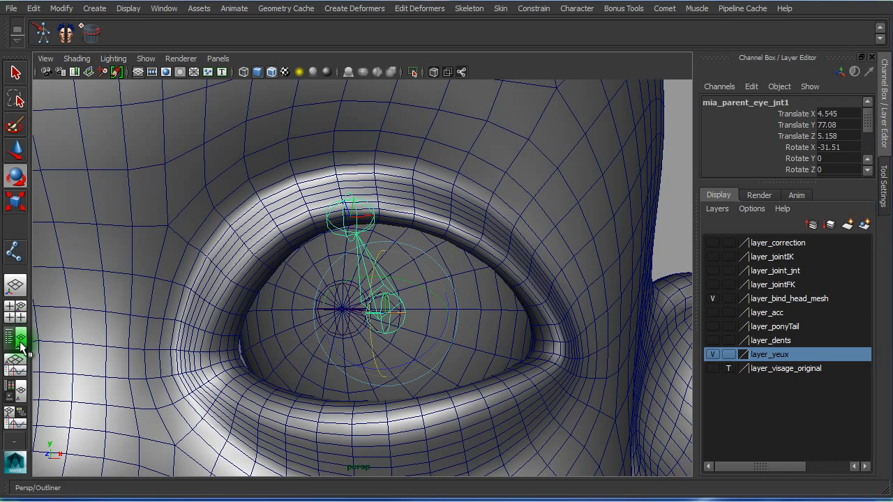
# Show the front view full size, shaded with wireframe, framed closely on the left eye
pyautogui.click(23, 319)
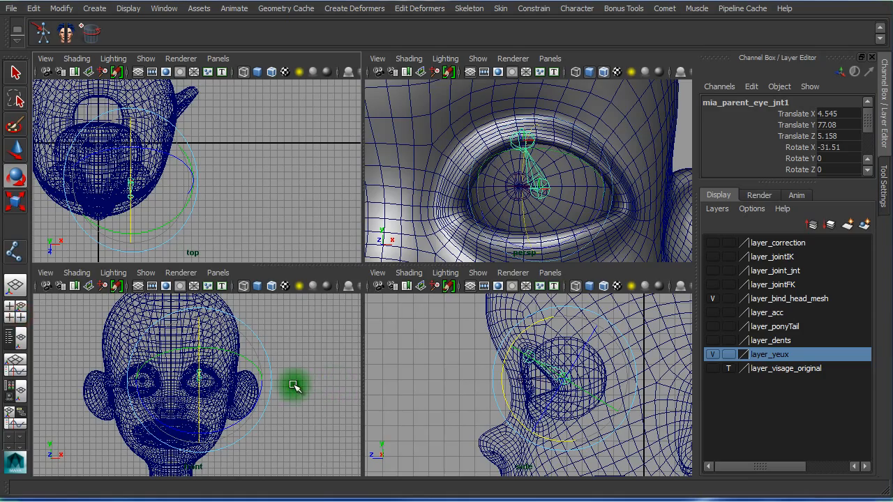
pyautogui.press('space')
pyautogui.press('5')
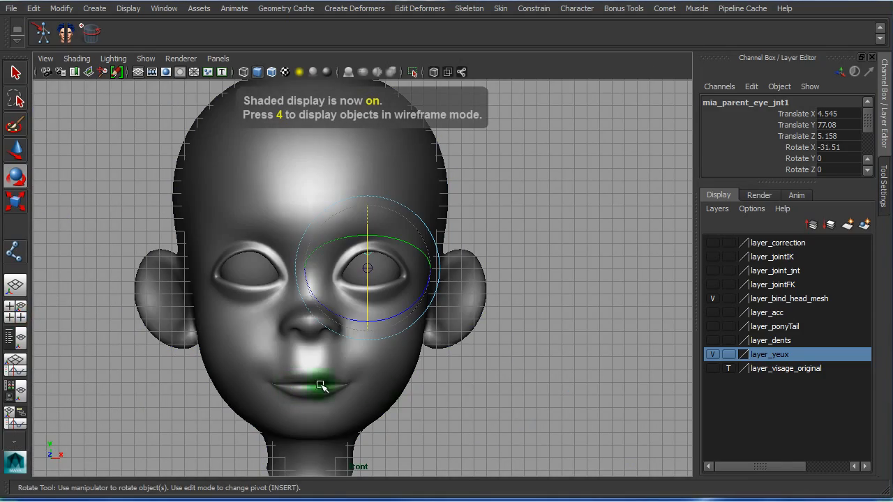
pyautogui.click(271, 72)
pyautogui.moveTo(343, 313)
pyautogui.keyDown('alt'); pyautogui.mouseDown(button='right')
pyautogui.moveTo(503, 405)
pyautogui.moveTo(742, 423)
pyautogui.moveTo(732, 428)
pyautogui.mouseUp(button='right'); pyautogui.keyUp('alt')
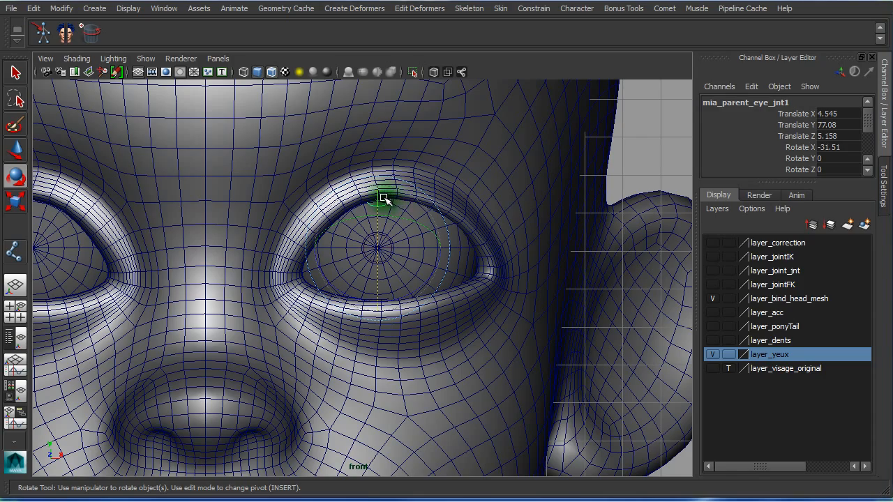
pyautogui.keyDown('alt'); pyautogui.moveTo(373, 207); pyautogui.dragTo(588, 229, button='right'); pyautogui.keyUp('alt')
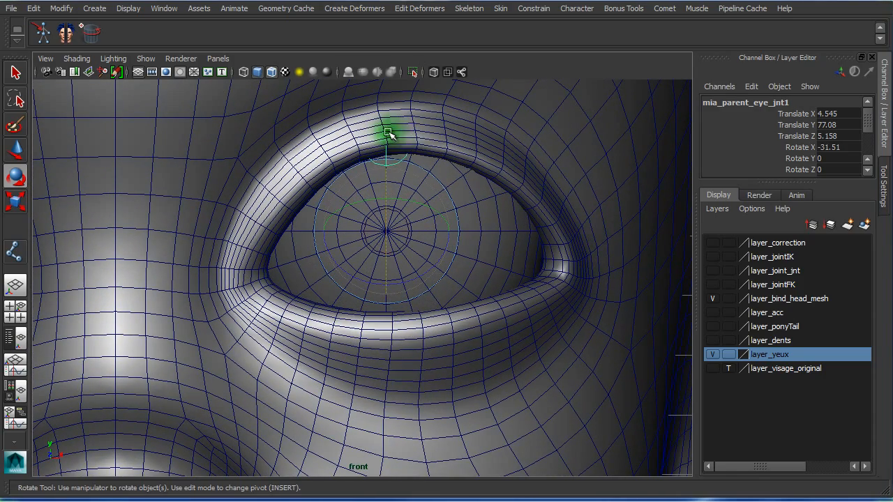
# Rotate the duplicated joint freely along the upper eyelid to about -27.4° in X, 9.6° in Y and 0.13° in Z
pyautogui.click(388, 190)
pyautogui.moveTo(387, 190)
pyautogui.mouseDown()
pyautogui.moveTo(412, 200)
pyautogui.moveTo(396, 199)
pyautogui.mouseUp()
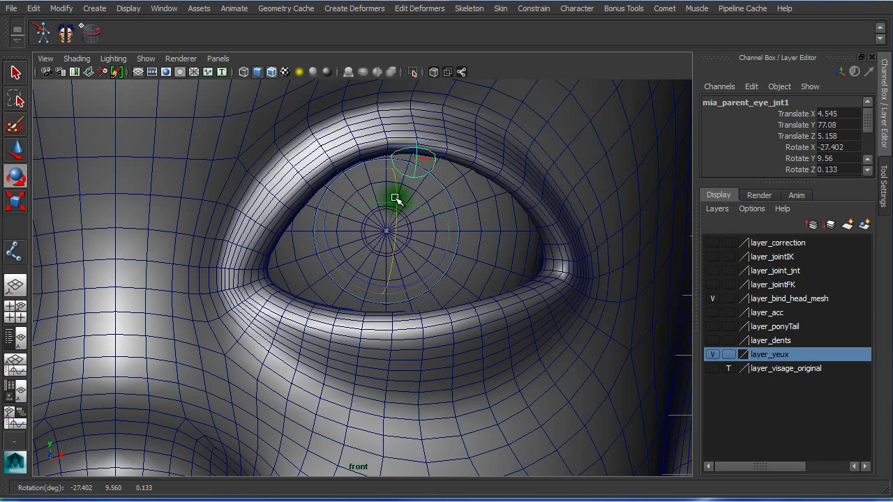
pyautogui.keyDown('alt'); pyautogui.moveTo(408, 199); pyautogui.dragTo(626, 225, button='right'); pyautogui.keyUp('alt')
pyautogui.keyDown('alt'); pyautogui.moveTo(614, 218); pyautogui.dragTo(602, 313, button='middle'); pyautogui.keyUp('alt')
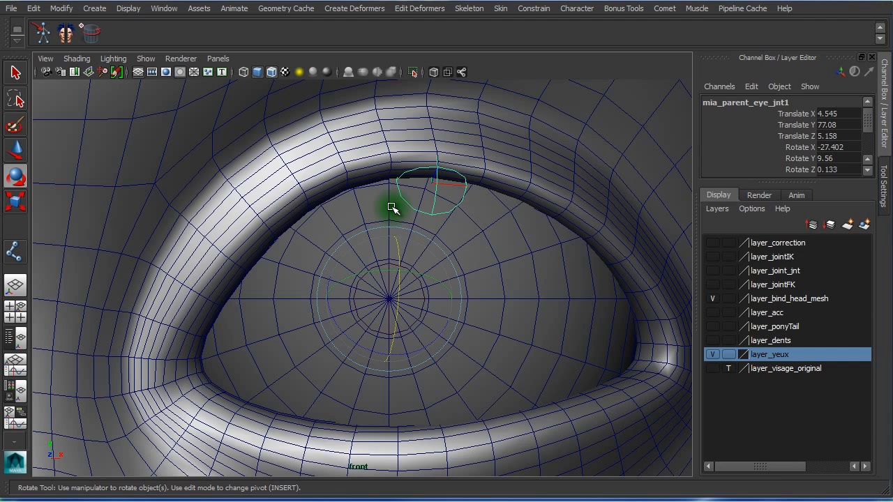
# Set the duplicated joint's Rotate Z to 0 and make Rotate Y the active channel
pyautogui.click(837, 170)
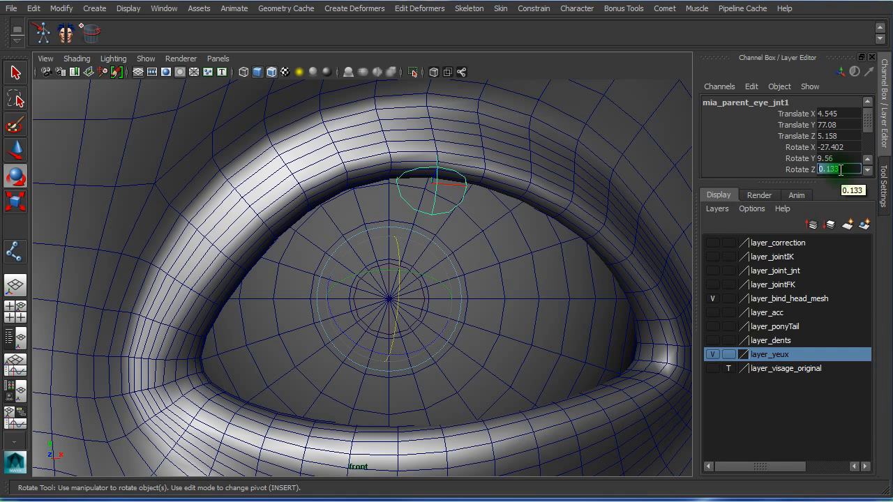
pyautogui.write('0')
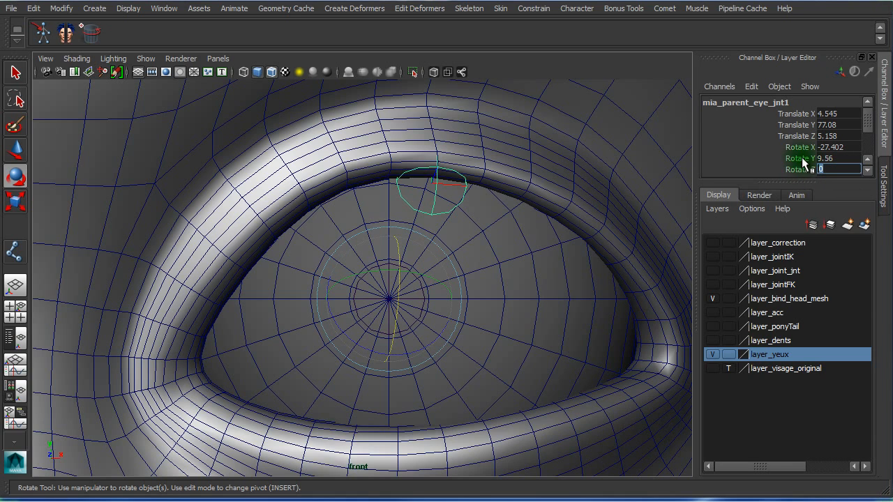
pyautogui.click(799, 159)
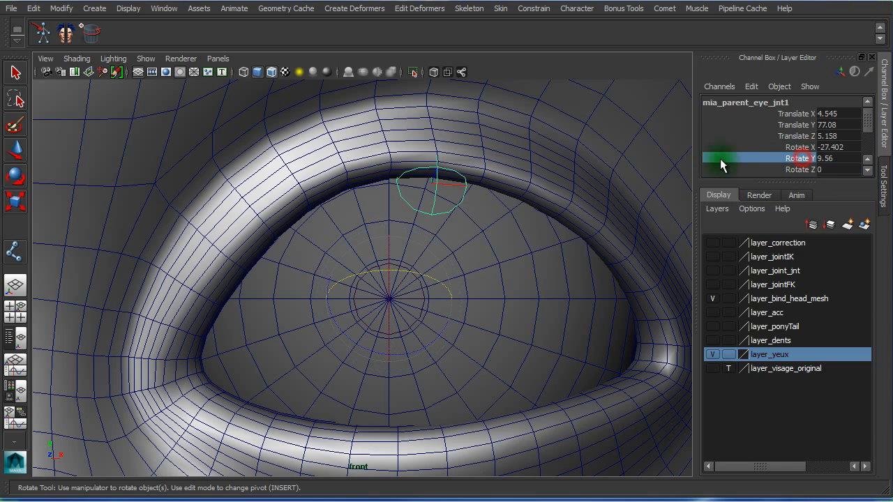
# Reset the Rotate tool and set its rotate mode to Gimbal
pyautogui.doubleClick(16, 178)
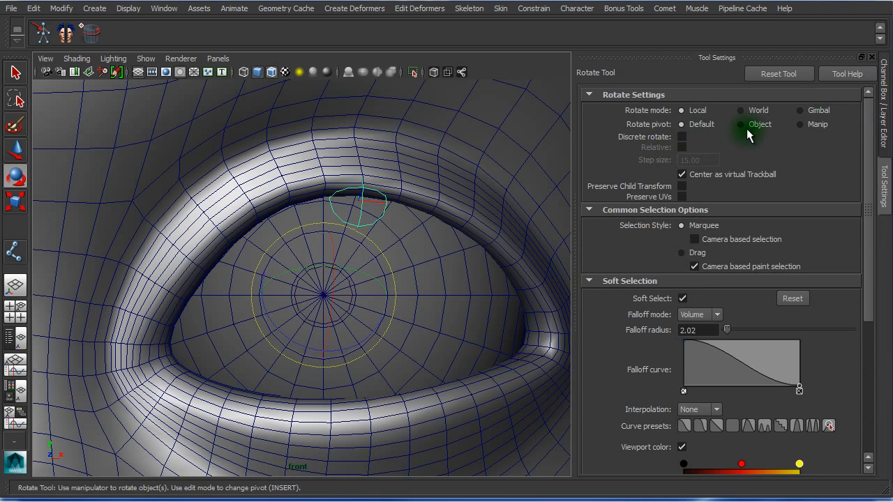
pyautogui.click(773, 74)
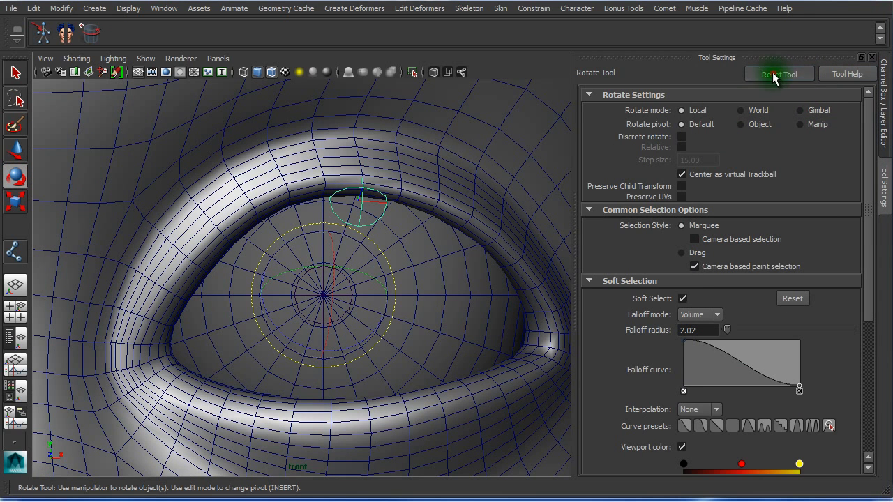
pyautogui.click(800, 110)
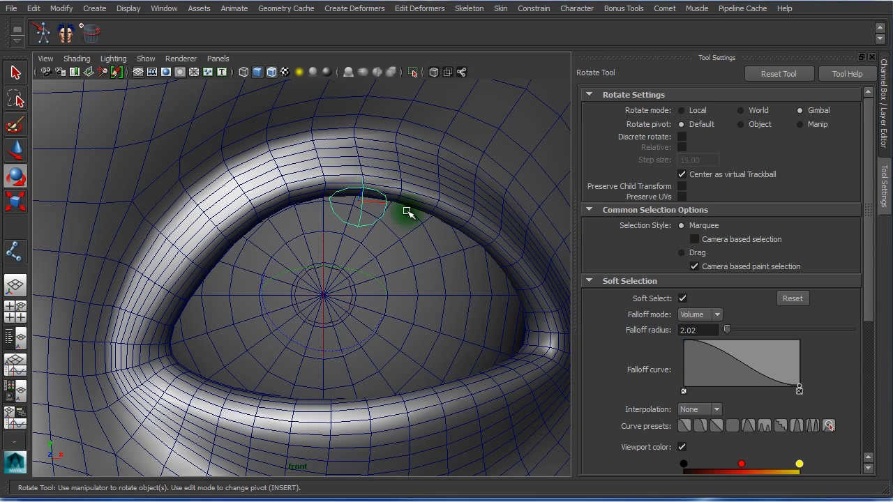
pyautogui.keyDown('alt'); pyautogui.moveTo(401, 309); pyautogui.dragTo(207, 291, button='right'); pyautogui.keyUp('alt')
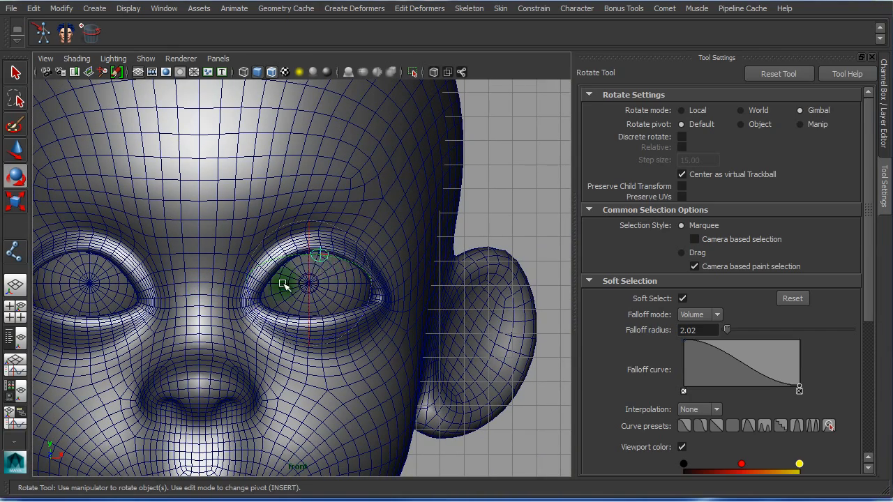
pyautogui.keyDown('alt'); pyautogui.moveTo(287, 313); pyautogui.dragTo(601, 325, button='right'); pyautogui.keyUp('alt')
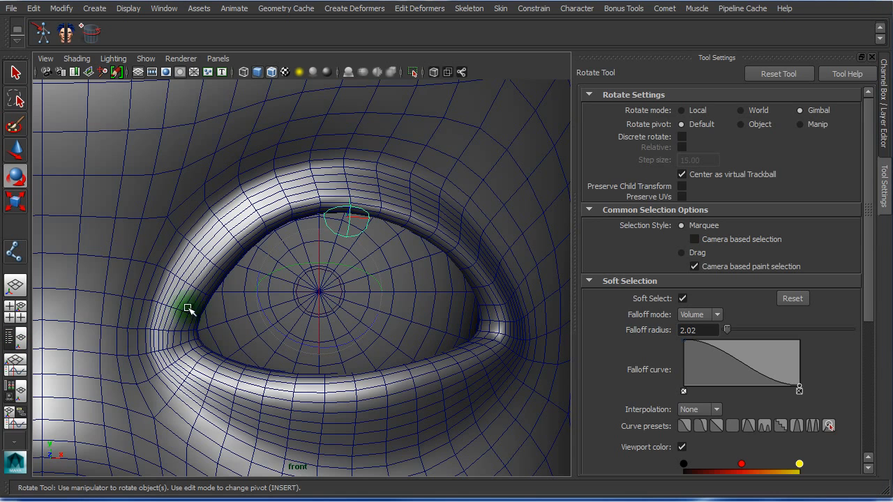
# Show the outliner beside the perspective view, widened, and rename the duplicated eye joint as mia_par_eyeLidB_Lf_j
pyautogui.click(18, 354)
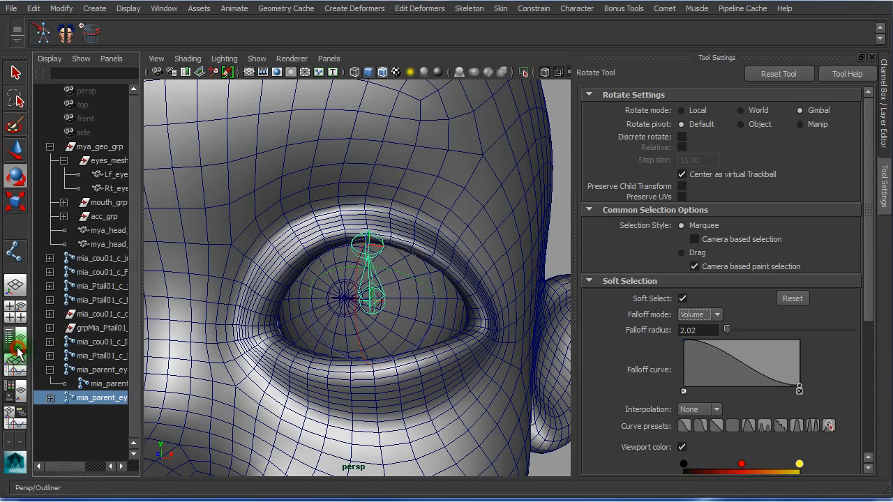
pyautogui.moveTo(141, 326); pyautogui.dragTo(309, 333)
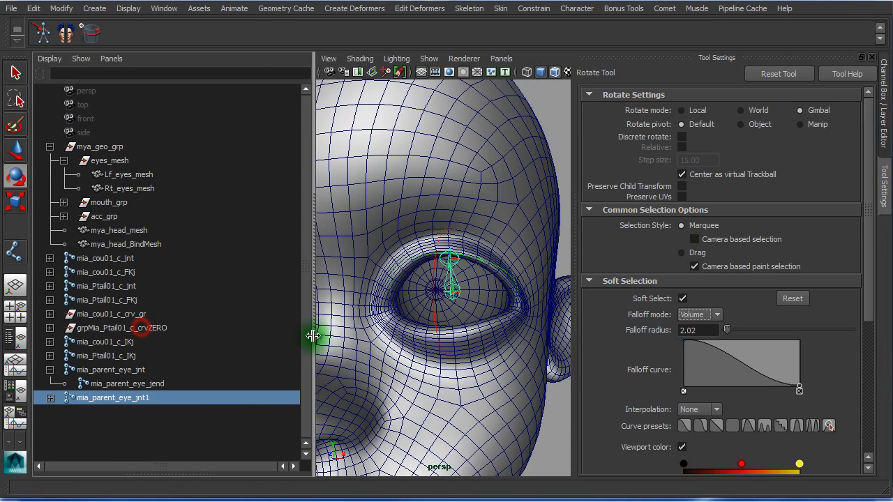
pyautogui.click(49, 397)
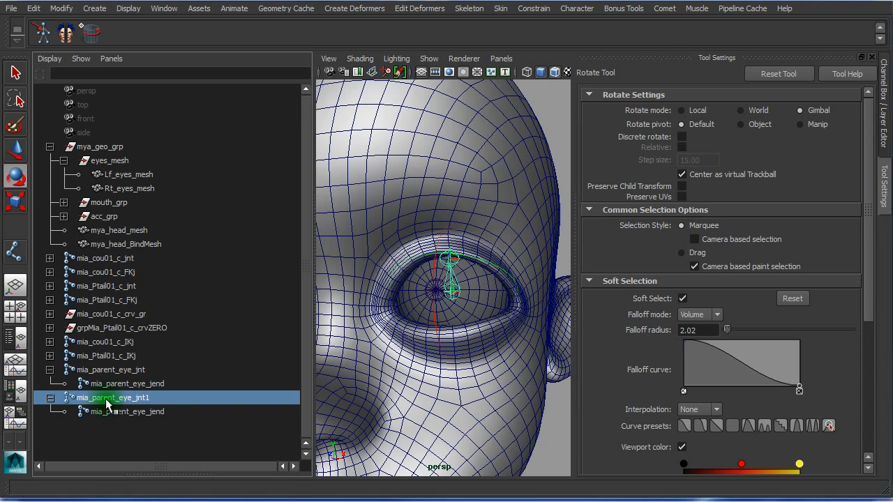
pyautogui.doubleClick(109, 398)
pyautogui.click(117, 399)
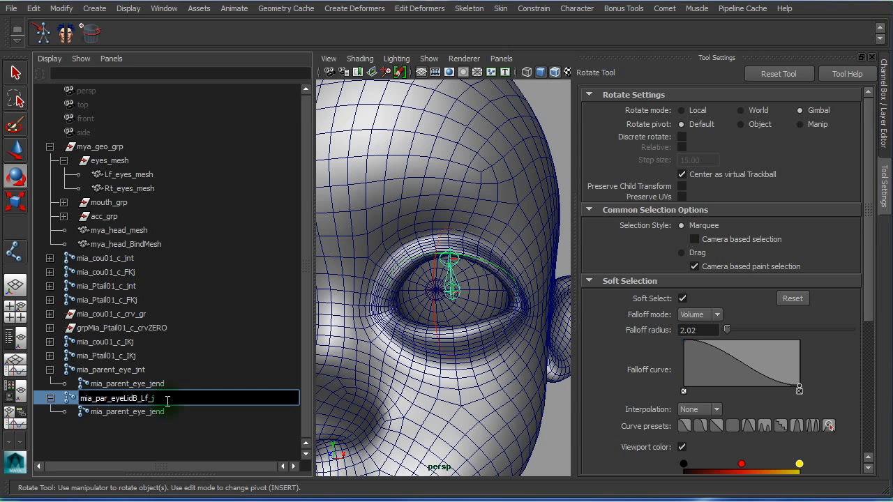
pyautogui.press('Return')
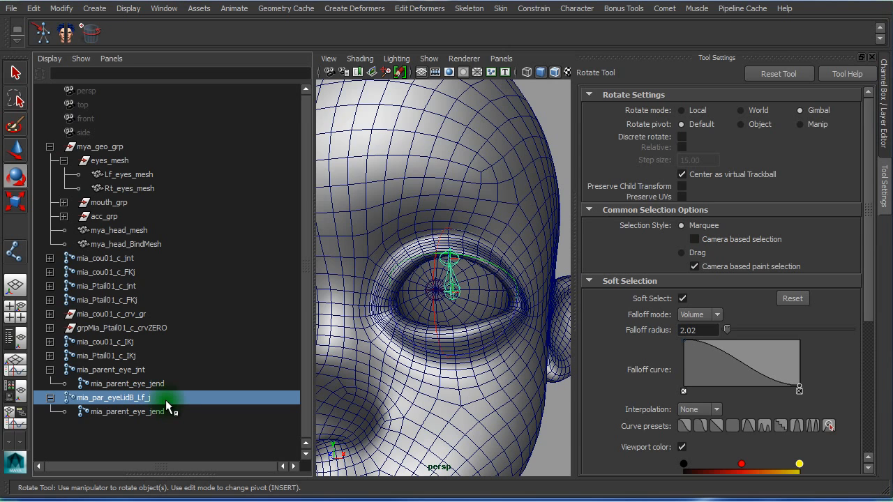
# Rename the original parent eye joint as mia_parent_eye_j
pyautogui.click(151, 370)
pyautogui.doubleClick(154, 372)
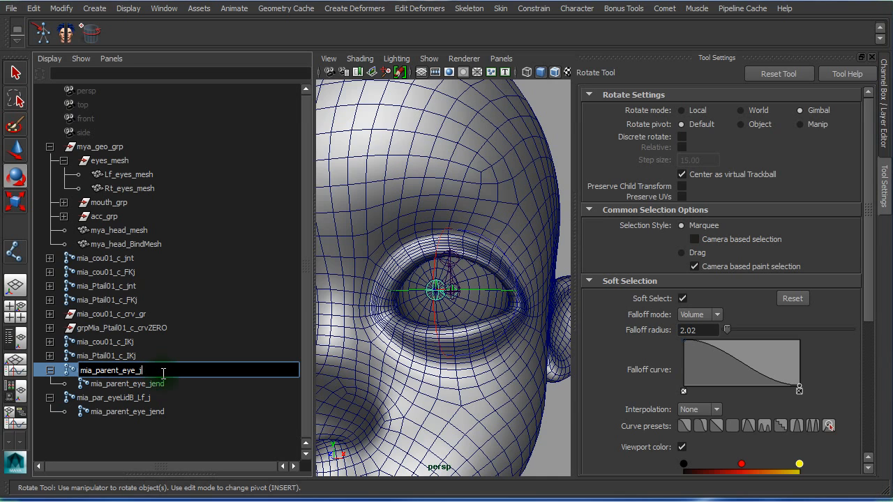
pyautogui.press('Return')
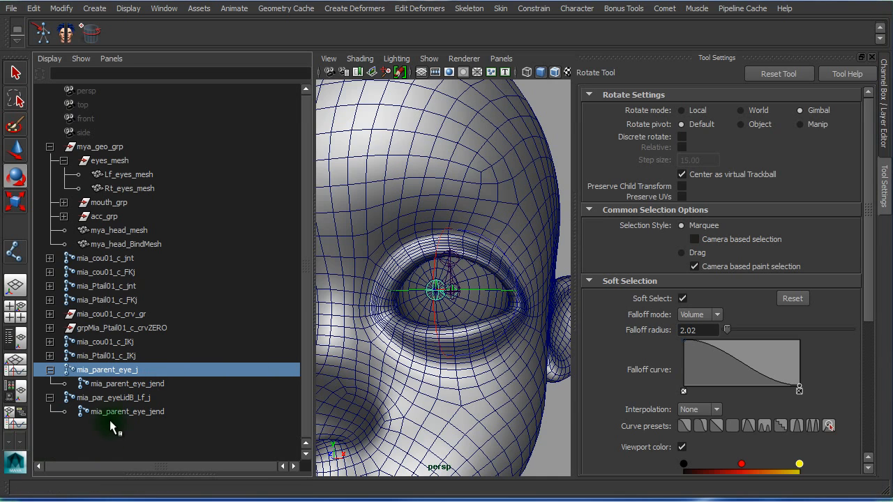
# Rename the end joint under mia_par_eyeLidB_Lf_j as mia_par_eyeLidB_Lf_jnt, reusing its parent's name
pyautogui.click(122, 402)
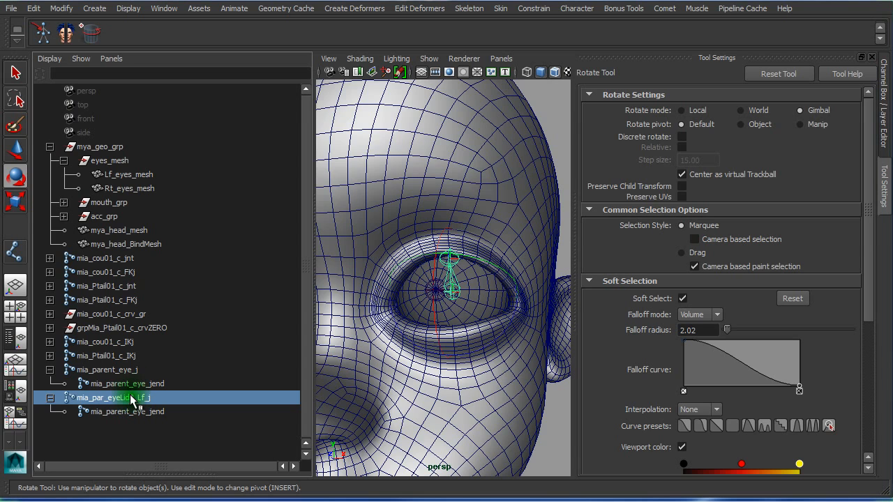
pyautogui.doubleClick(131, 400)
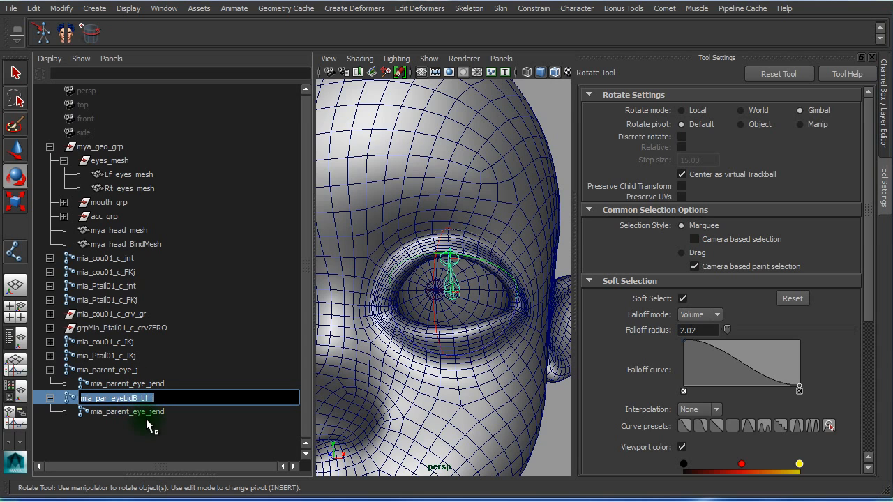
pyautogui.click(155, 412)
pyautogui.doubleClick(155, 412)
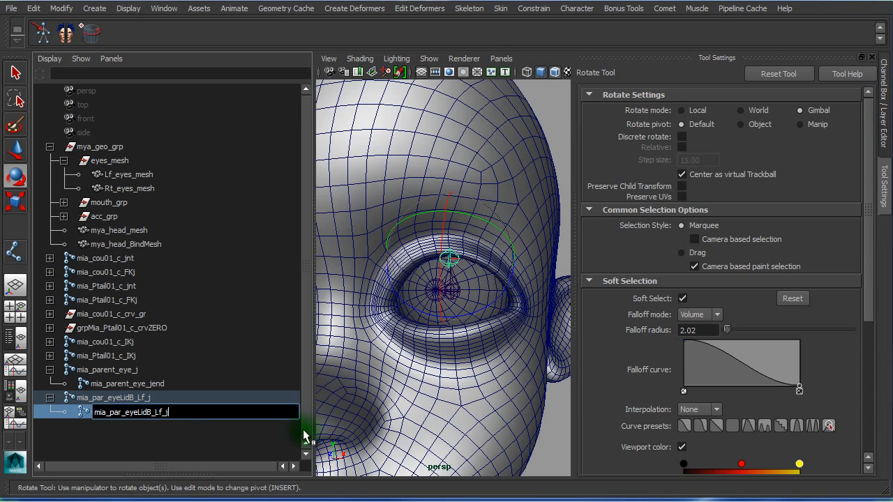
pyautogui.press('Return')
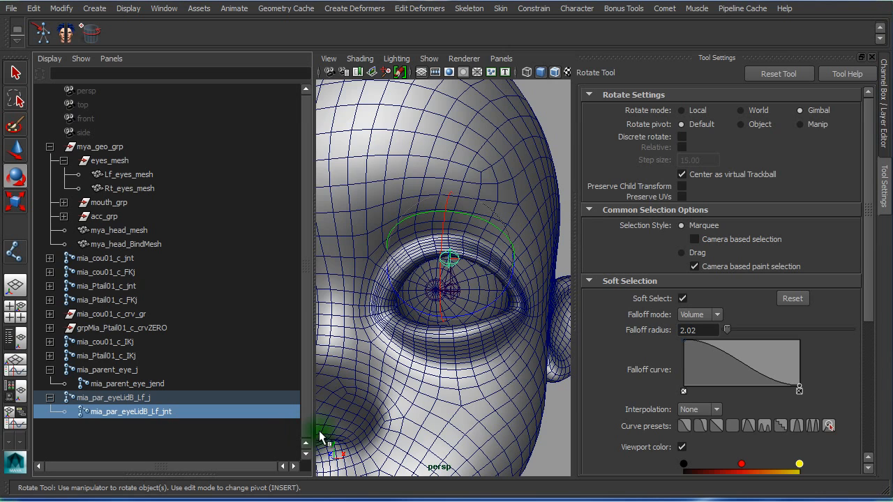
# Examine the renamed eyelid joint chain on the left eye from the side and front, with the perspective view full size
pyautogui.keyDown('alt'); pyautogui.moveTo(489, 307); pyautogui.dragTo(380, 333); pyautogui.keyUp('alt')
pyautogui.press('f')
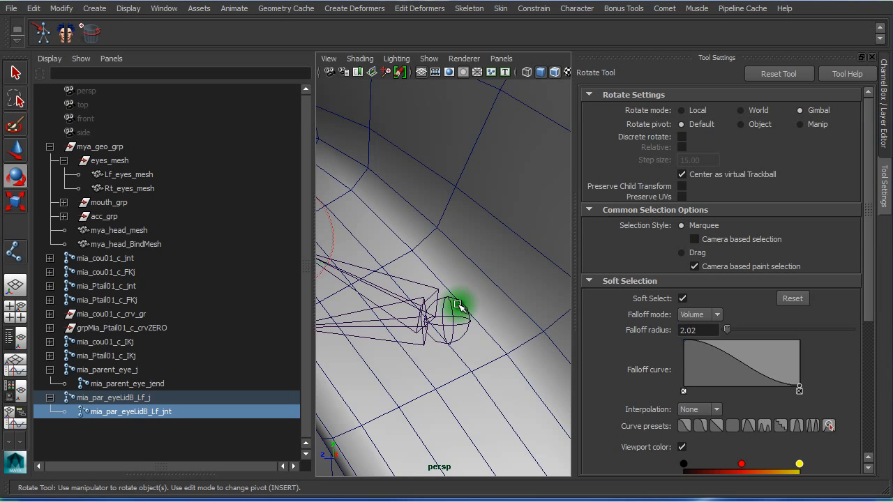
pyautogui.keyDown('alt'); pyautogui.moveTo(425, 240); pyautogui.dragTo(279, 234, button='right'); pyautogui.keyUp('alt')
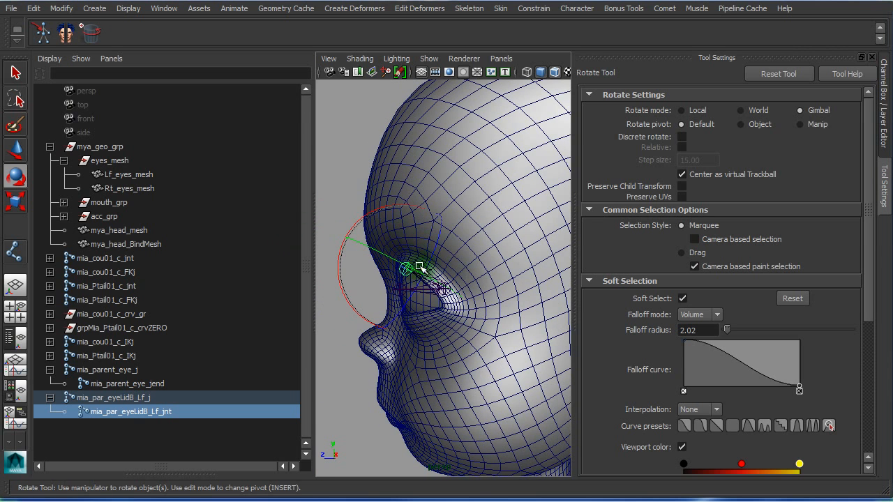
pyautogui.keyDown('alt'); pyautogui.moveTo(419, 268); pyautogui.dragTo(428, 278); pyautogui.keyUp('alt')
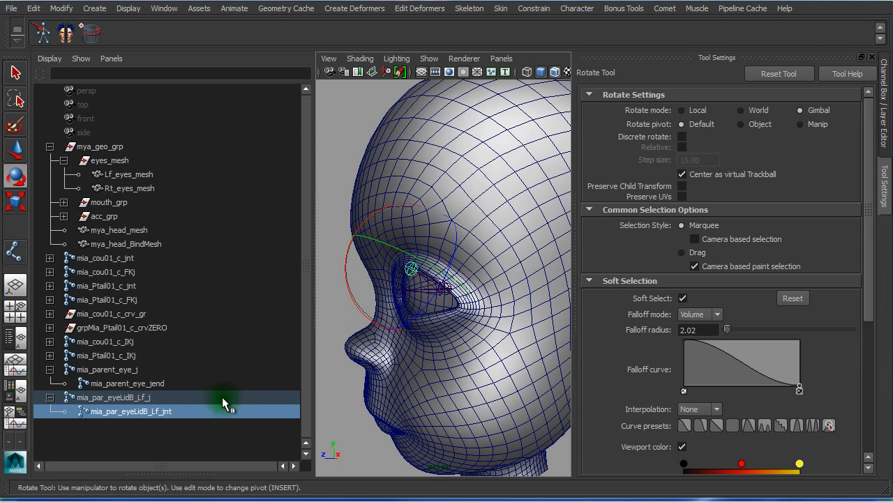
pyautogui.click(143, 397)
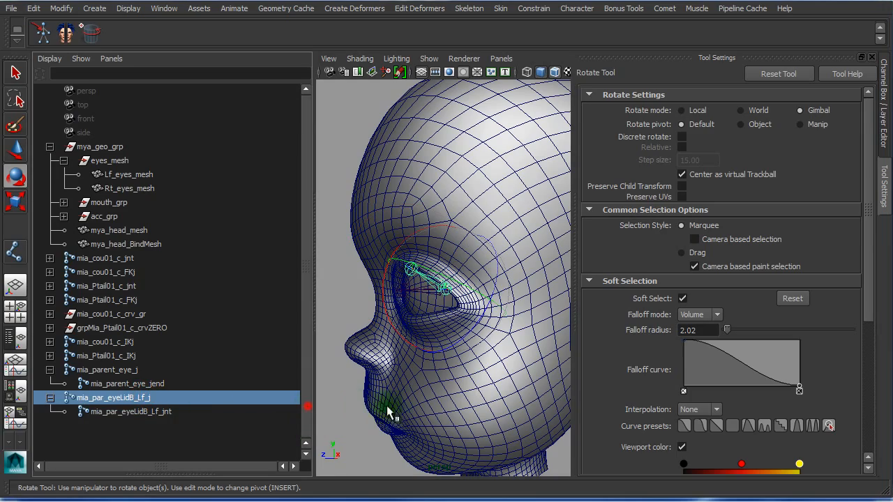
pyautogui.press('space')
pyautogui.keyDown('alt'); pyautogui.moveTo(354, 393); pyautogui.dragTo(426, 372); pyautogui.keyUp('alt')
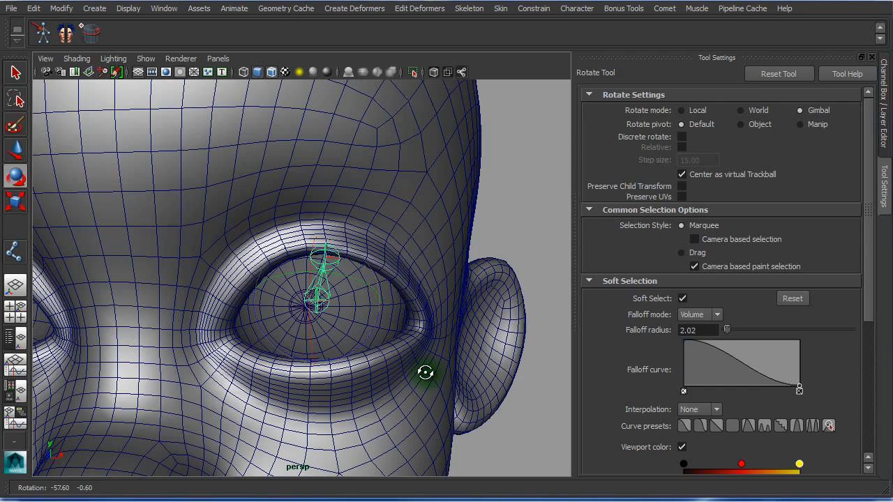
pyautogui.keyDown('alt'); pyautogui.moveTo(431, 375); pyautogui.dragTo(118, 358, button='right'); pyautogui.keyUp('alt')
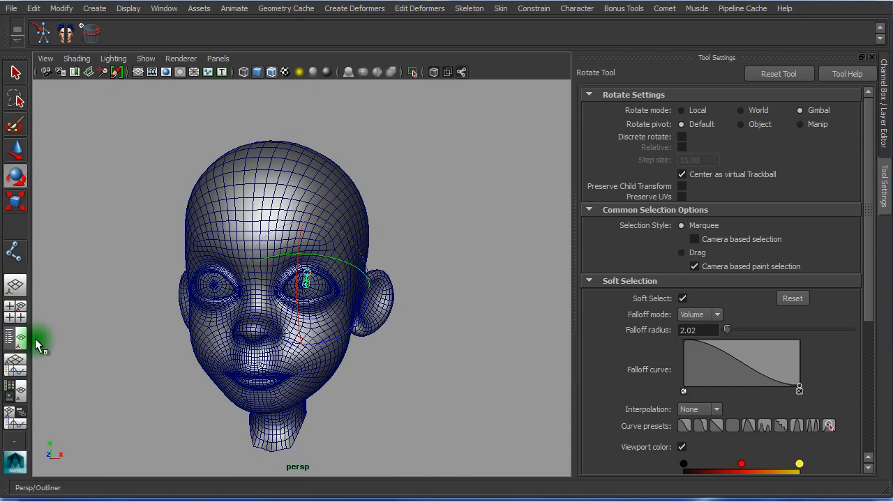
# Show the Channel Box and review the three rotation channels of mia_par_eyeLidB_Lf_j against its orientation in the eye
pyautogui.click(881, 122)
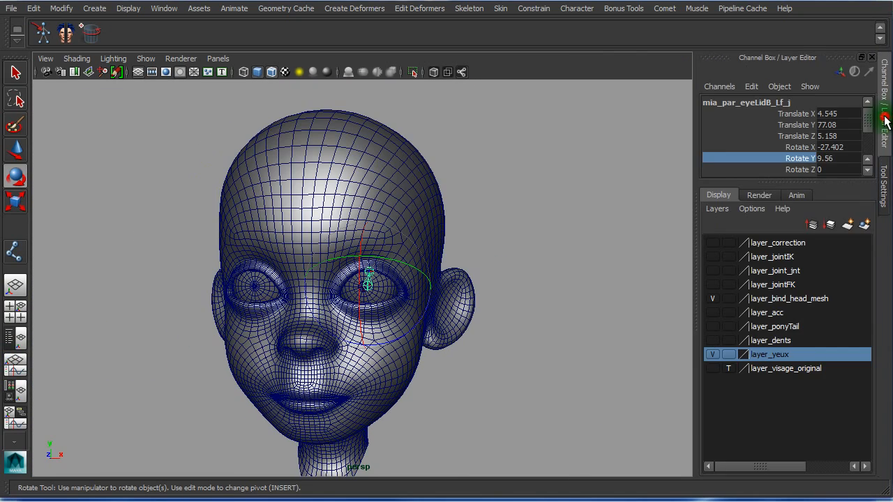
pyautogui.click(827, 158)
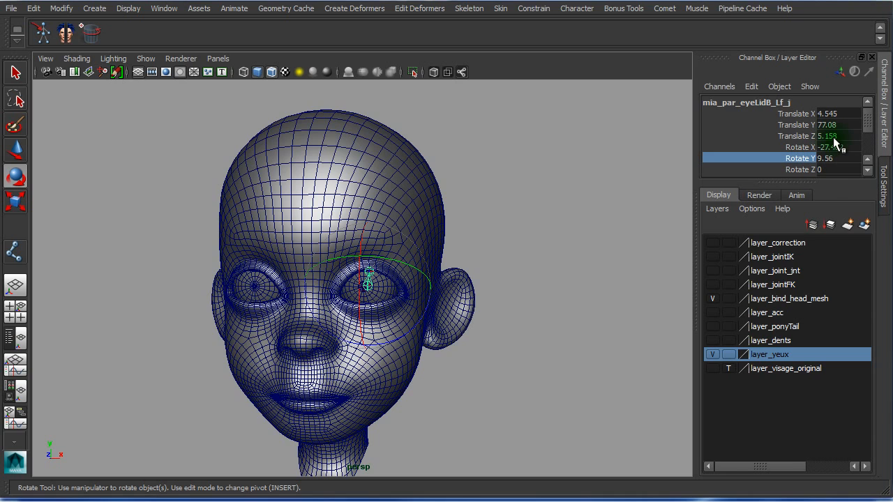
pyautogui.moveTo(837, 148); pyautogui.dragTo(840, 168)
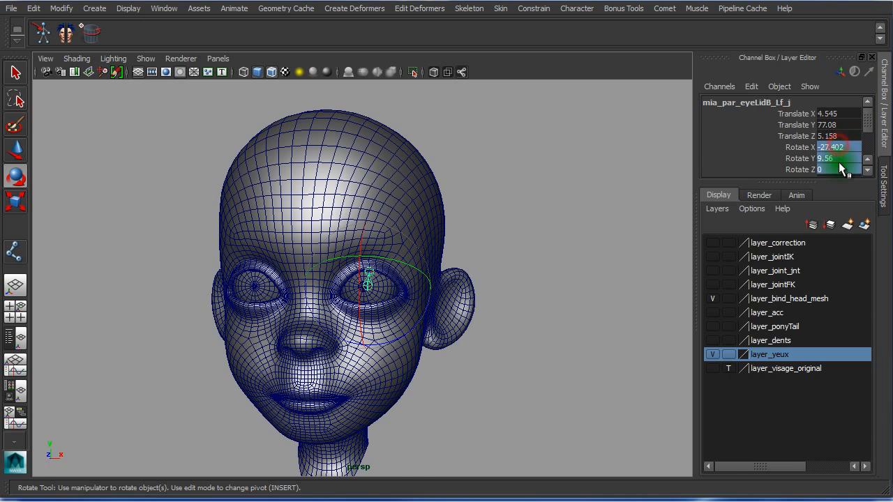
pyautogui.press('f')
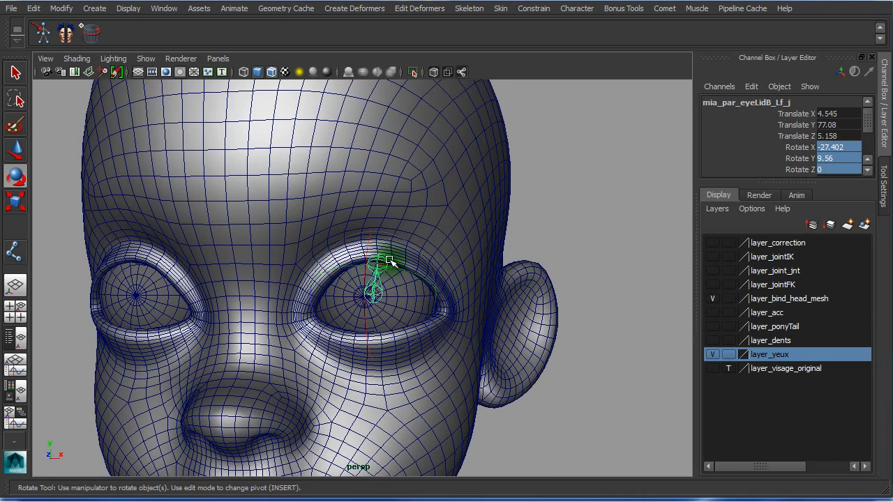
pyautogui.keyDown('alt'); pyautogui.moveTo(651, 291); pyautogui.dragTo(184, 331); pyautogui.keyUp('alt')
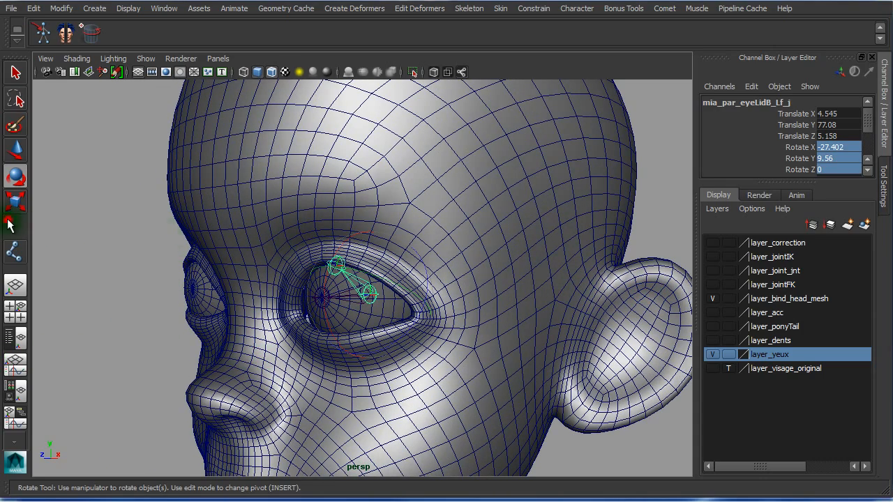
# Select the end joint mia_par_eyeLidB_Lf_jnt and enlarge the Channel Box to show all of its channels
pyautogui.click(80, 213)
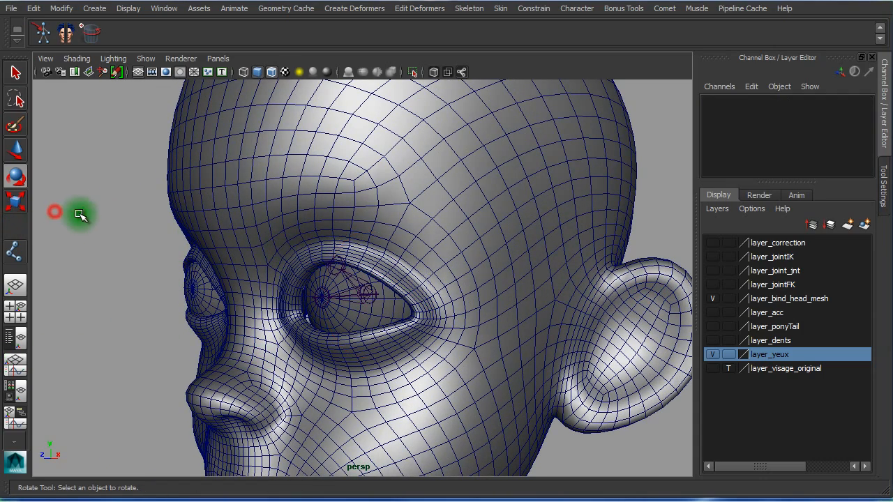
pyautogui.click(332, 258)
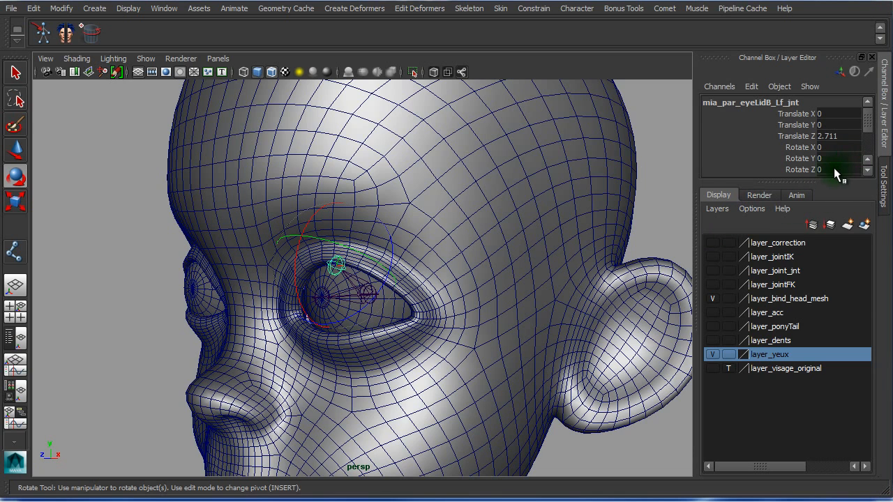
pyautogui.moveTo(817, 181); pyautogui.dragTo(824, 260)
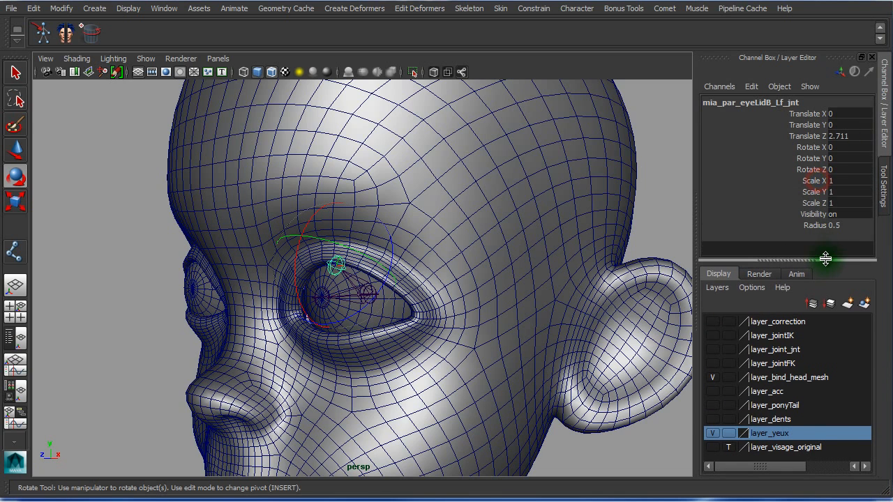
# Duplicate the eyelid joint mia_par_eyeLidB_Lf_j and rotate the copy along the upper eyelid to about 54.4° in Y
pyautogui.click(116, 294)
pyautogui.keyDown('alt'); pyautogui.moveTo(266, 308); pyautogui.dragTo(342, 309); pyautogui.keyUp('alt')
pyautogui.keyDown('alt'); pyautogui.moveTo(343, 309); pyautogui.dragTo(502, 339, button='right'); pyautogui.keyUp('alt')
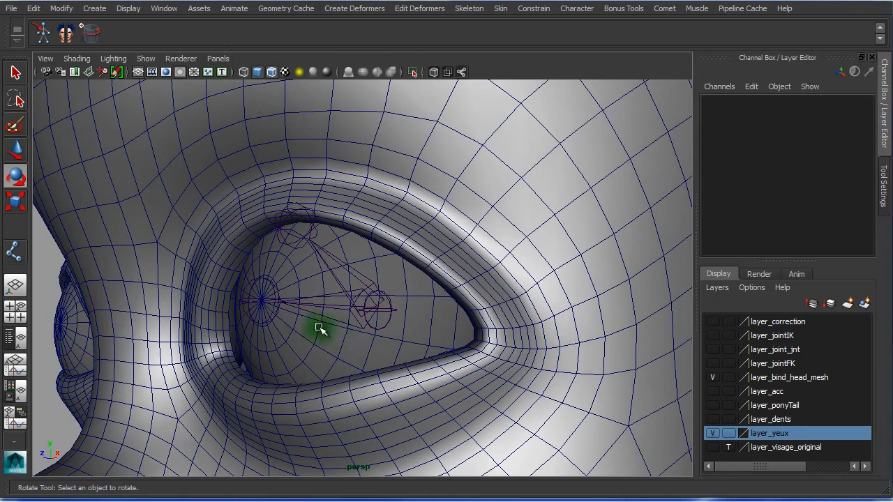
pyautogui.click(321, 302)
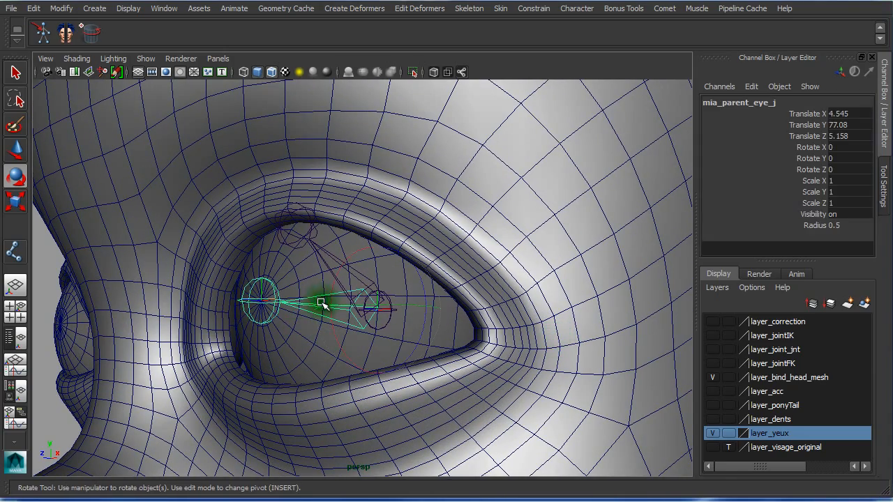
pyautogui.click(321, 247)
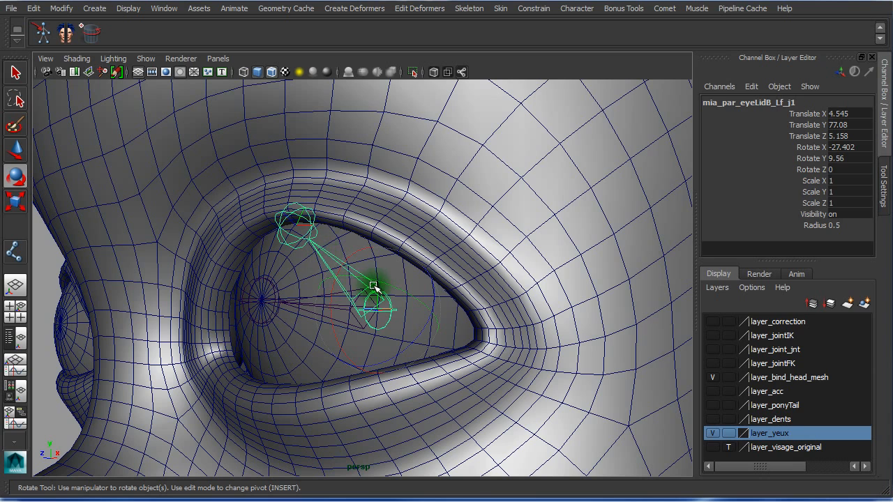
pyautogui.moveTo(377, 283); pyautogui.dragTo(427, 291)
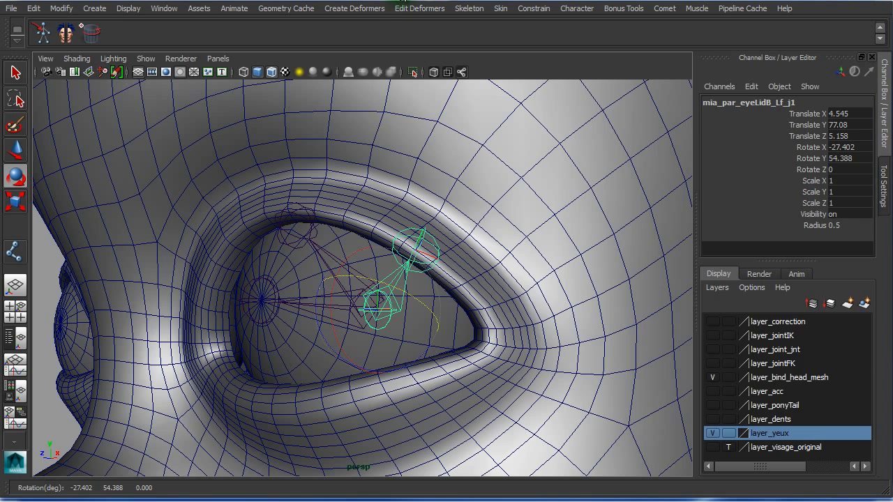
# Create a locator and move it up to the head, to about X 6.519, Y 82.734, Z 7.684
pyautogui.click(94, 9)
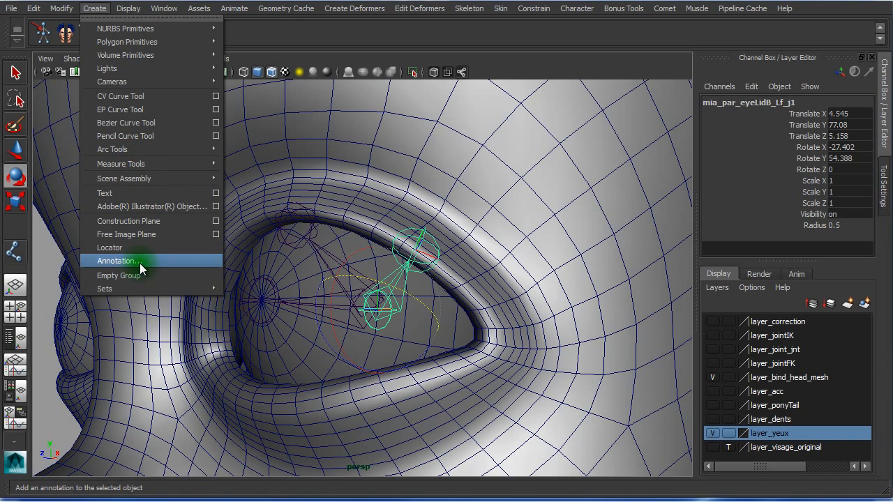
pyautogui.click(109, 248)
pyautogui.press('a')
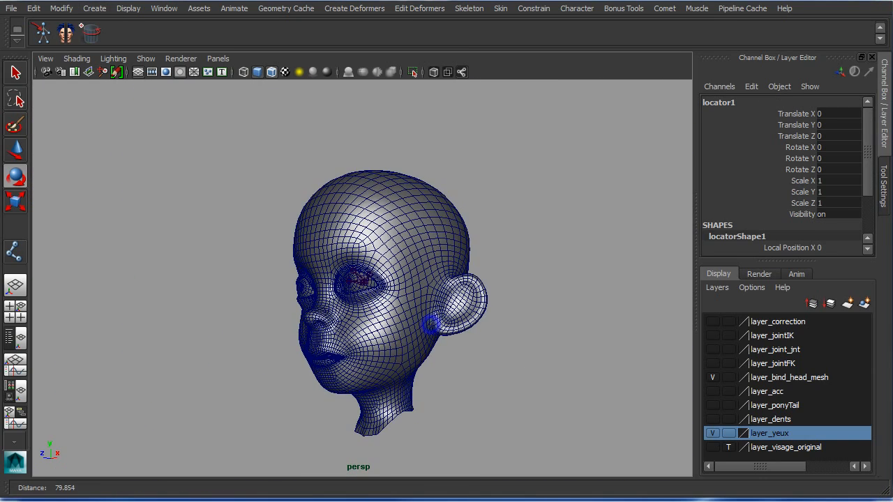
pyautogui.keyDown('alt'); pyautogui.moveTo(381, 321); pyautogui.dragTo(168, 283, button='right'); pyautogui.keyUp('alt')
pyautogui.keyDown('alt'); pyautogui.moveTo(242, 295); pyautogui.dragTo(468, 312, button='right'); pyautogui.keyUp('alt')
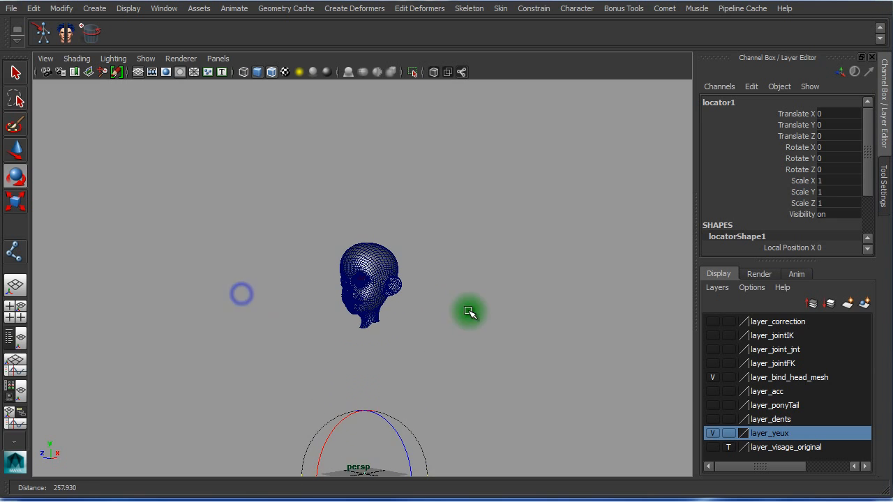
pyautogui.press('w')
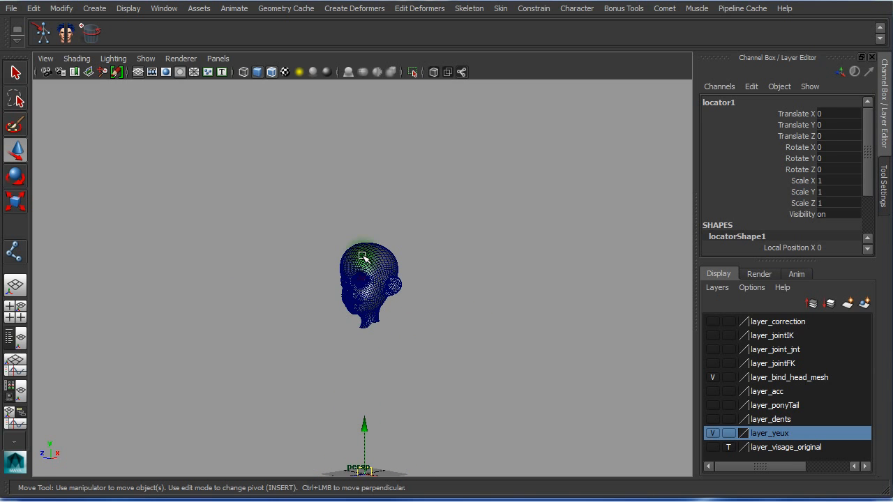
pyautogui.moveTo(363, 257); pyautogui.dragTo(347, 325, button='middle')
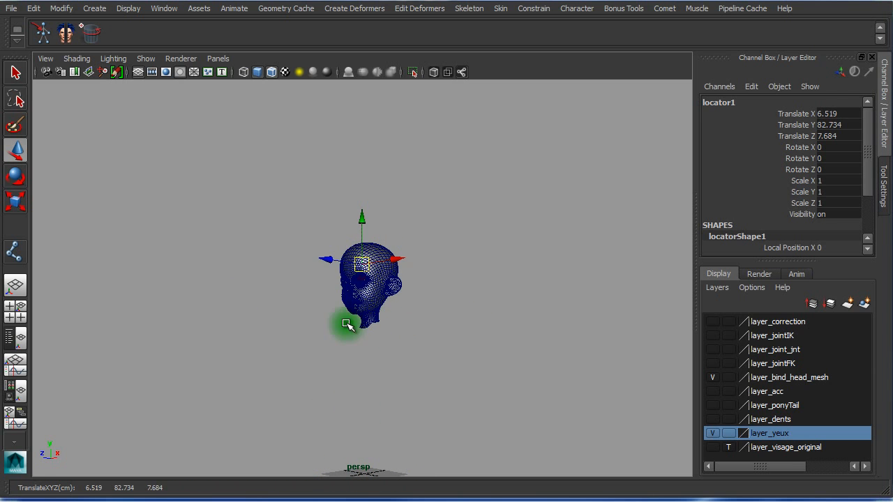
# Move the locator down and inward onto the left eye's lower eyelid, to about X 4.853, Y 75.474
pyautogui.keyDown('alt'); pyautogui.moveTo(348, 325); pyautogui.dragTo(477, 295, button='right'); pyautogui.keyUp('alt')
pyautogui.moveTo(360, 115); pyautogui.dragTo(354, 273)
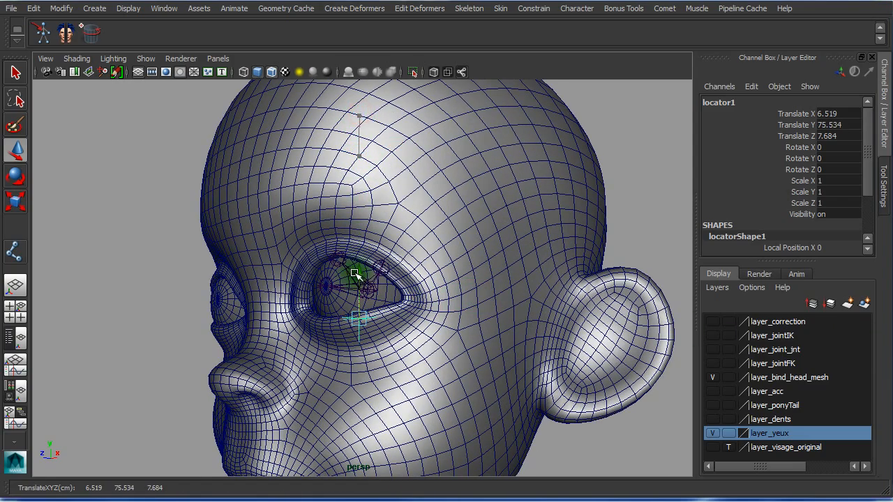
pyautogui.keyDown('alt'); pyautogui.moveTo(358, 365); pyautogui.dragTo(389, 365); pyautogui.keyUp('alt')
pyautogui.moveTo(414, 331); pyautogui.dragTo(386, 325)
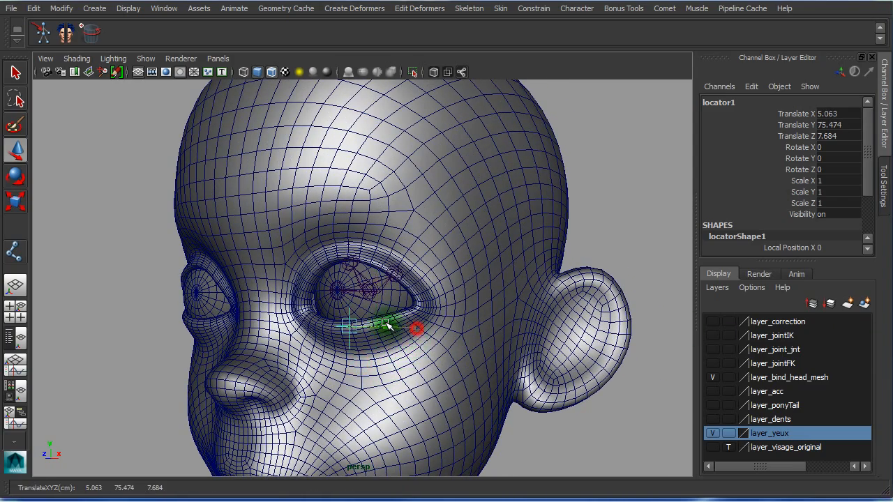
# In the front view, move the locator to the inner edge of the lower eyelid at about X 4.639, Y 75.722
pyautogui.click(16, 311)
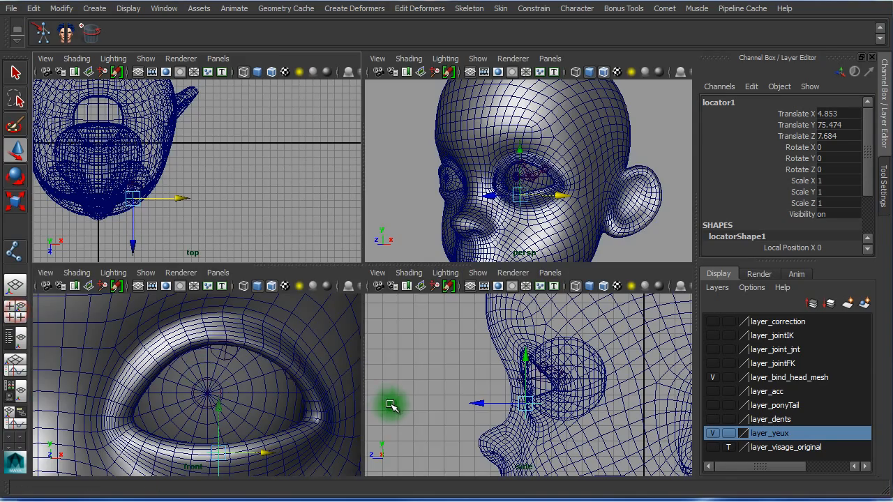
pyautogui.press('space')
pyautogui.keyDown('alt'); pyautogui.moveTo(205, 395); pyautogui.dragTo(299, 388, button='right'); pyautogui.keyUp('alt')
pyautogui.keyDown('alt'); pyautogui.moveTo(297, 332); pyautogui.dragTo(237, 177, button='middle'); pyautogui.keyUp('alt')
pyautogui.keyDown('alt'); pyautogui.moveTo(254, 251); pyautogui.dragTo(166, 247, button='right'); pyautogui.keyUp('alt')
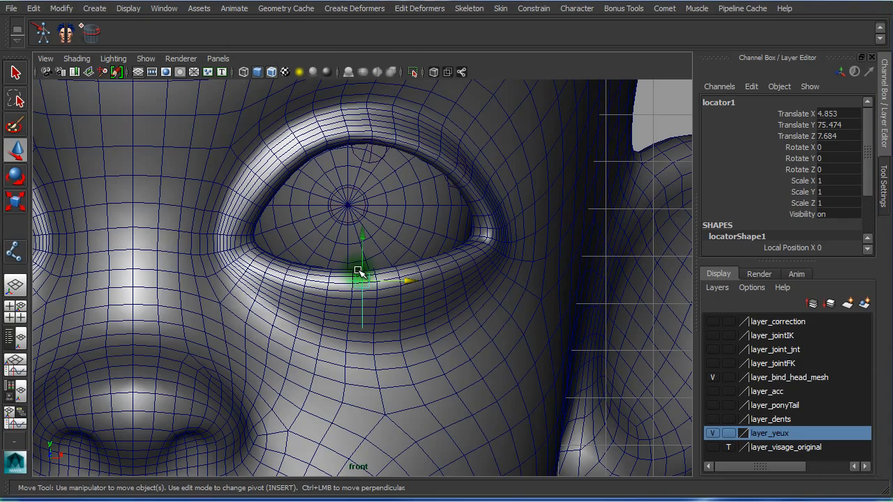
pyautogui.keyDown('alt'); pyautogui.moveTo(352, 276); pyautogui.dragTo(761, 314, button='right'); pyautogui.keyUp('alt')
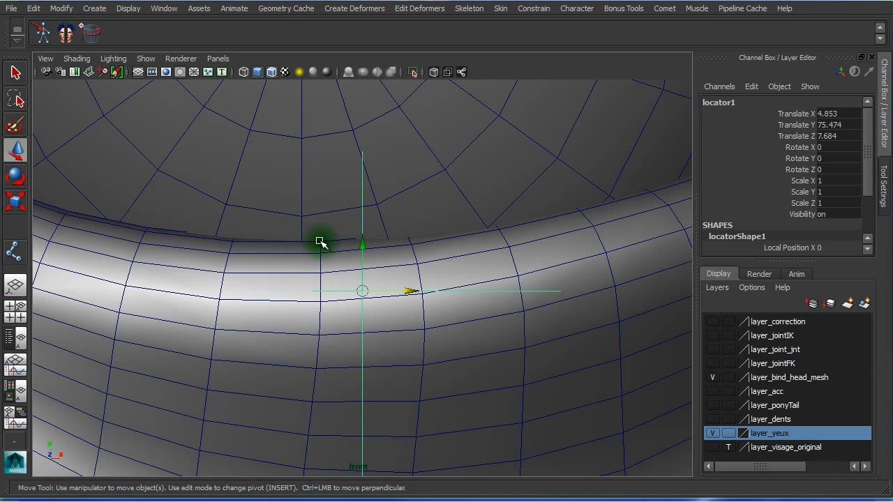
pyautogui.moveTo(362, 291); pyautogui.dragTo(318, 246)
# Return to a close perspective view of the locator and select a head-mesh vertex beside it on the lower eyelid
pyautogui.press('space')
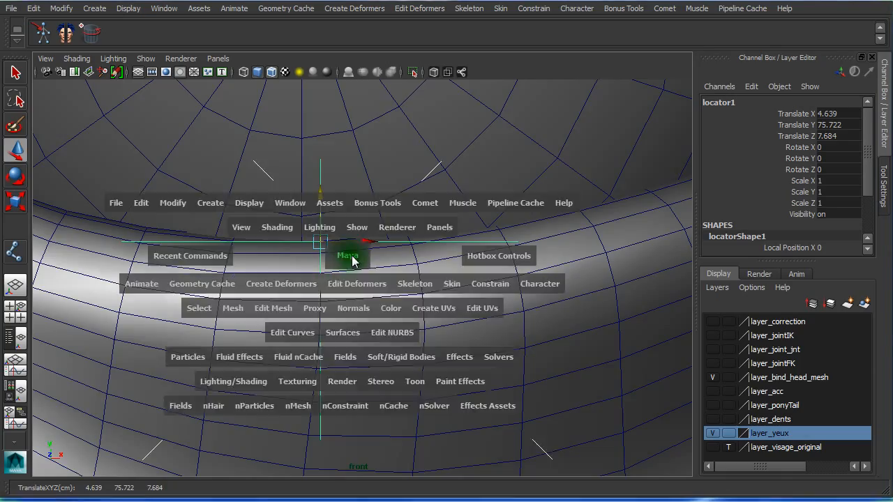
pyautogui.press('space')
pyautogui.keyDown('alt'); pyautogui.moveTo(387, 258); pyautogui.dragTo(334, 289); pyautogui.keyUp('alt')
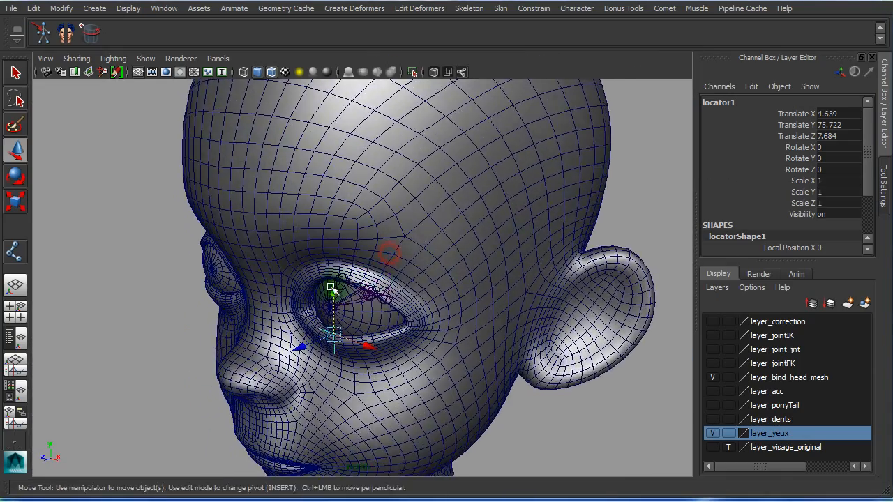
pyautogui.keyDown('alt'); pyautogui.moveTo(334, 290); pyautogui.dragTo(583, 308, button='right'); pyautogui.keyUp('alt')
pyautogui.keyDown('alt'); pyautogui.moveTo(393, 295); pyautogui.dragTo(402, 182, button='middle'); pyautogui.keyUp('alt')
pyautogui.keyDown('alt'); pyautogui.moveTo(199, 243); pyautogui.dragTo(262, 265); pyautogui.keyUp('alt')
pyautogui.keyDown('alt'); pyautogui.moveTo(262, 266); pyautogui.dragTo(544, 292, button='right'); pyautogui.keyUp('alt')
pyautogui.keyDown('alt'); pyautogui.moveTo(369, 296); pyautogui.dragTo(366, 182, button='middle'); pyautogui.keyUp('alt')
pyautogui.keyDown('alt'); pyautogui.moveTo(273, 217); pyautogui.dragTo(243, 205); pyautogui.keyUp('alt')
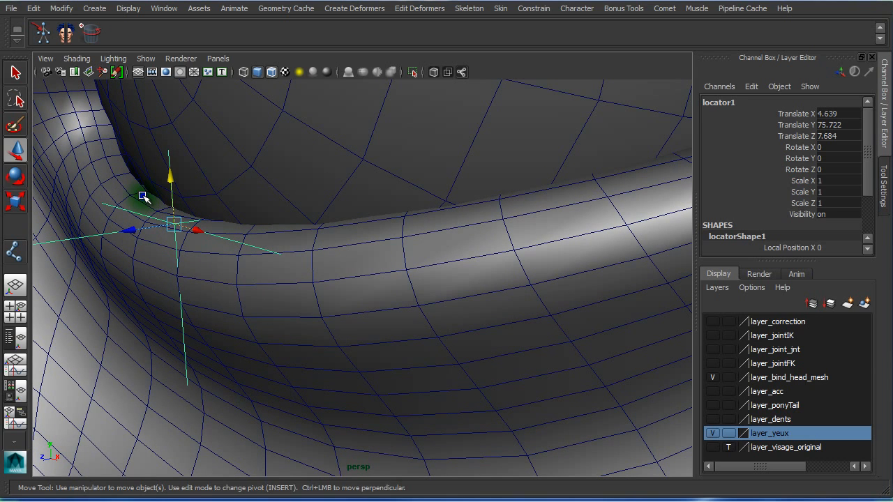
pyautogui.moveTo(142, 197)
pyautogui.mouseDown(button='right')
pyautogui.moveTo(106, 182)
pyautogui.moveTo(121, 198)
pyautogui.mouseUp(button='right')
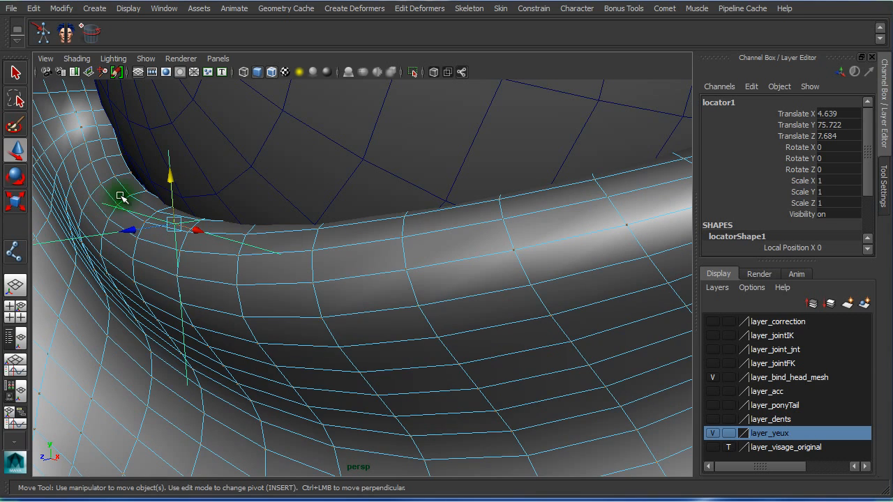
pyautogui.click(131, 195)
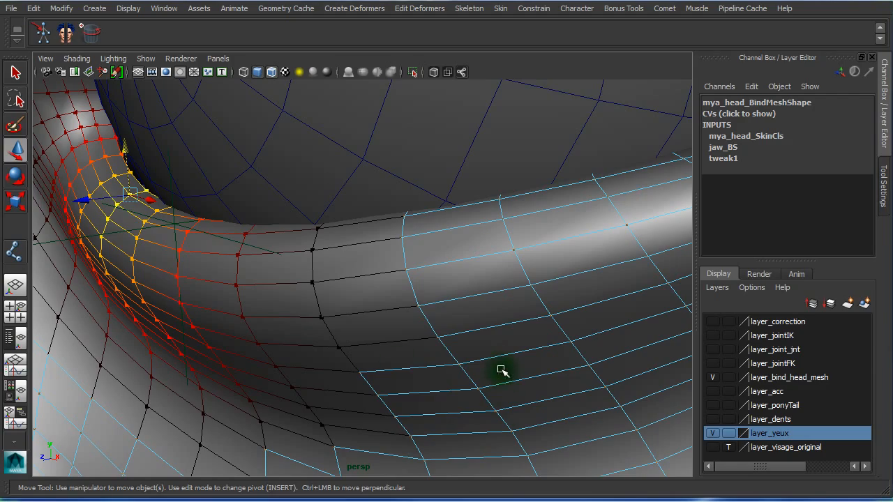
# Turn off soft selection and pick single vertices one at a time along the inner edge of the lower eyelid
pyautogui.keyDown('alt'); pyautogui.moveTo(500, 332); pyautogui.dragTo(81, 276, button='right'); pyautogui.keyUp('alt')
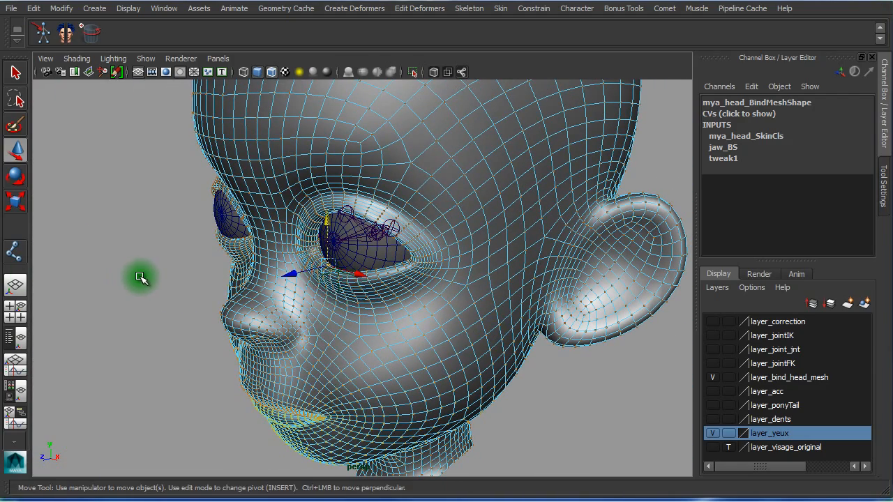
pyautogui.keyDown('alt'); pyautogui.moveTo(318, 291); pyautogui.dragTo(753, 325, button='right'); pyautogui.keyUp('alt')
pyautogui.rightClick(1, 241)
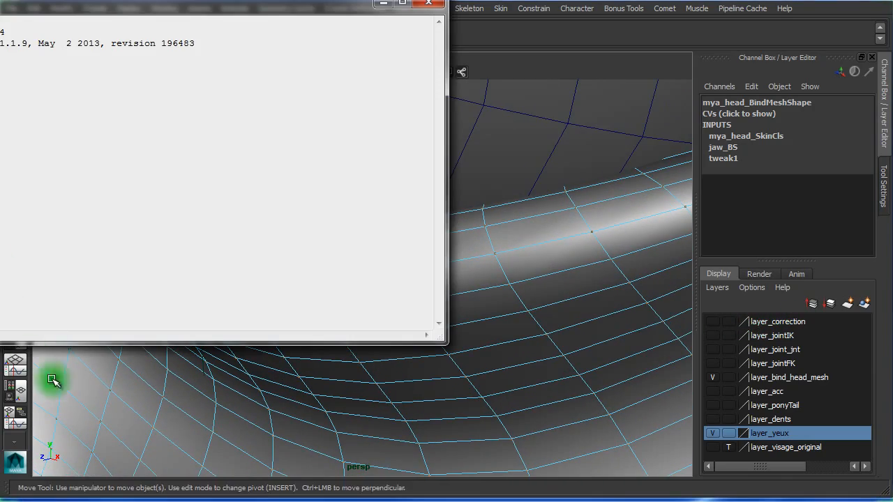
pyautogui.click(127, 405)
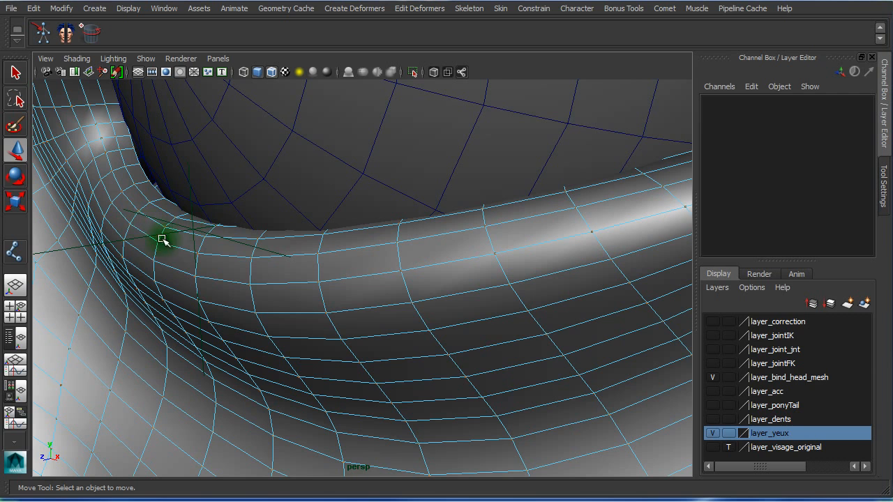
pyautogui.keyDown('alt'); pyautogui.moveTo(163, 241); pyautogui.dragTo(231, 249, button='right'); pyautogui.keyUp('alt')
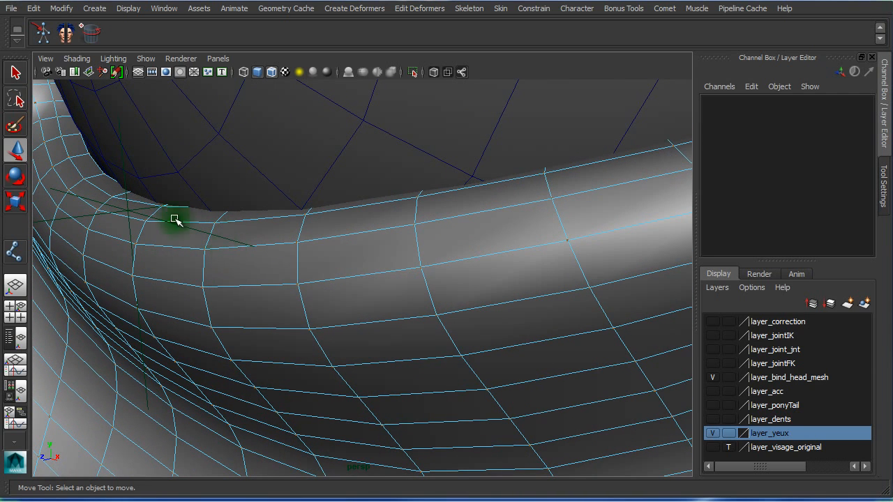
pyautogui.click(110, 196)
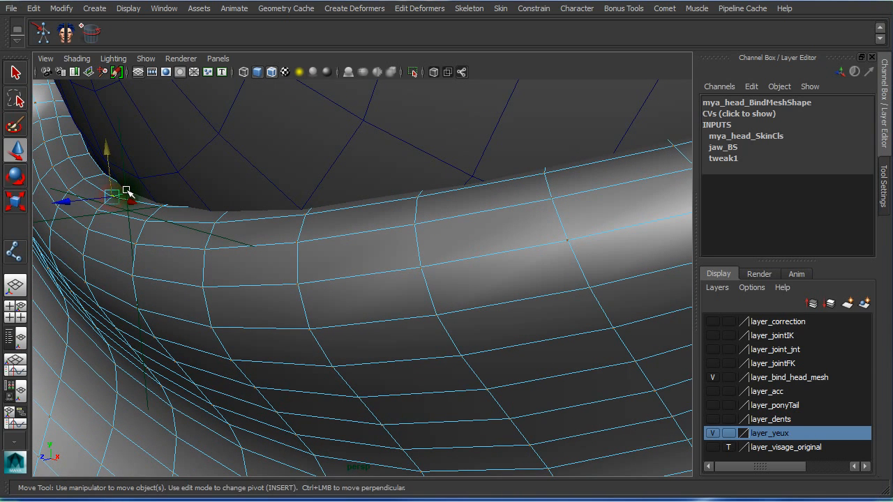
pyautogui.click(69, 157)
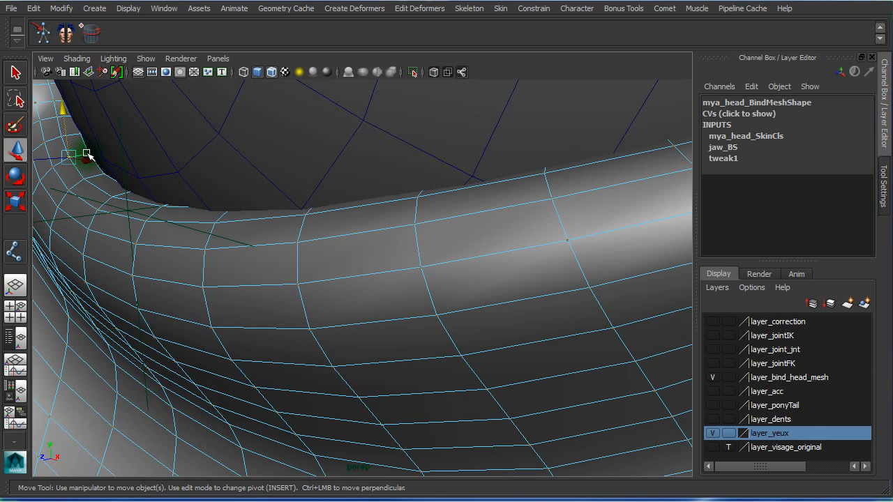
pyautogui.click(87, 156)
pyautogui.keyDown('alt'); pyautogui.moveTo(346, 264); pyautogui.dragTo(325, 254, button='right'); pyautogui.keyUp('alt')
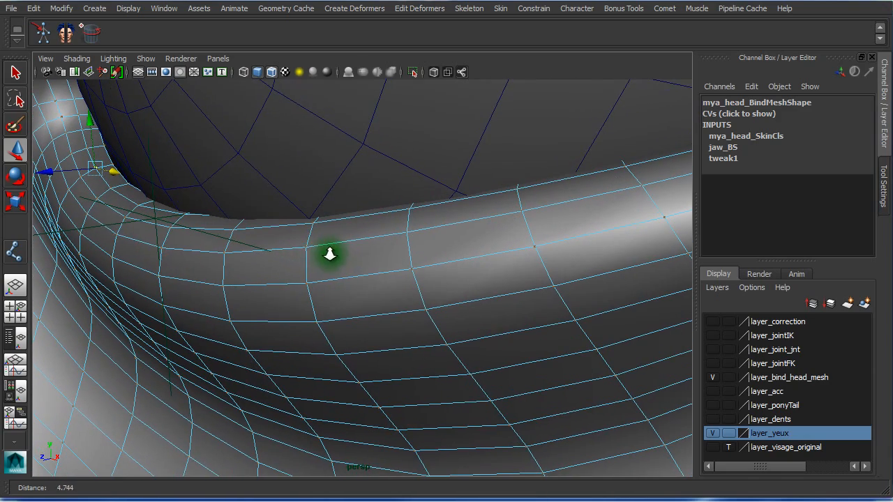
# Reselect the locator in object mode and snap it to the lower eyelid's edge vertex at X 4.639, Y 75.722, Z 7.519
pyautogui.click(151, 219)
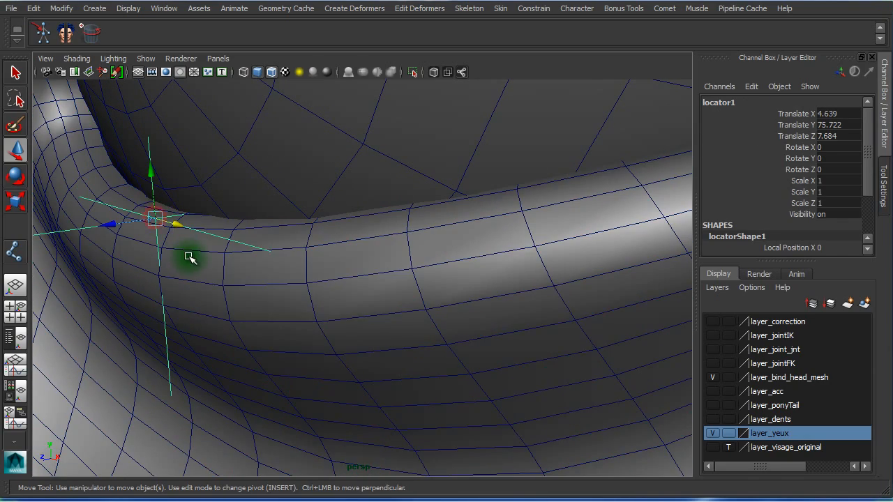
pyautogui.keyDown('alt'); pyautogui.moveTo(189, 255); pyautogui.dragTo(156, 264); pyautogui.keyUp('alt')
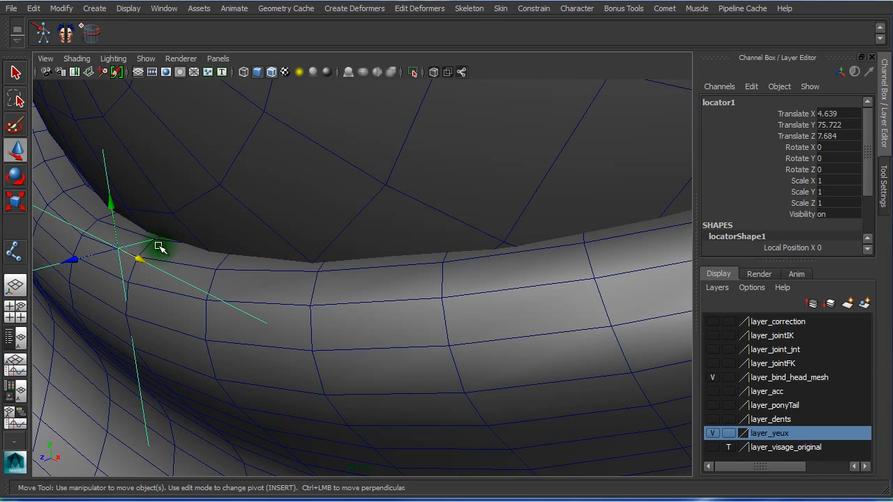
pyautogui.moveTo(162, 244); pyautogui.dragTo(119, 221, button='middle')
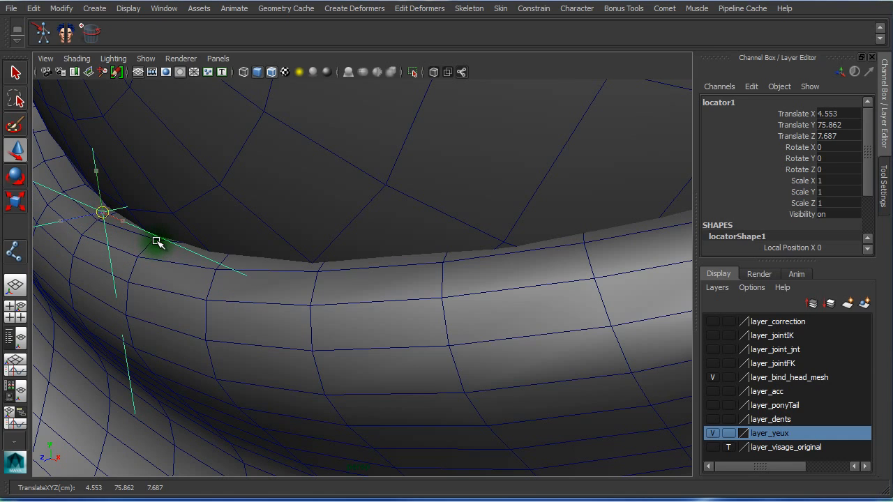
pyautogui.keyDown('alt'); pyautogui.moveTo(298, 275); pyautogui.dragTo(111, 277, button='right'); pyautogui.keyUp('alt')
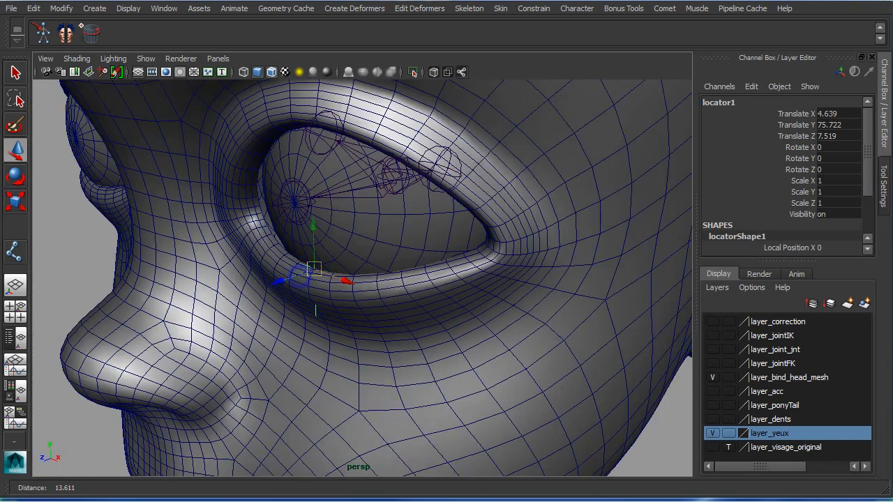
pyautogui.moveTo(323, 292)
pyautogui.keyDown('alt'); pyautogui.mouseDown()
pyautogui.moveTo(311, 291)
pyautogui.moveTo(345, 279)
pyautogui.moveTo(319, 261)
pyautogui.moveTo(366, 260)
pyautogui.moveTo(321, 258)
pyautogui.moveTo(293, 271)
pyautogui.moveTo(285, 296)
pyautogui.moveTo(319, 284)
pyautogui.mouseUp(); pyautogui.keyUp('alt')
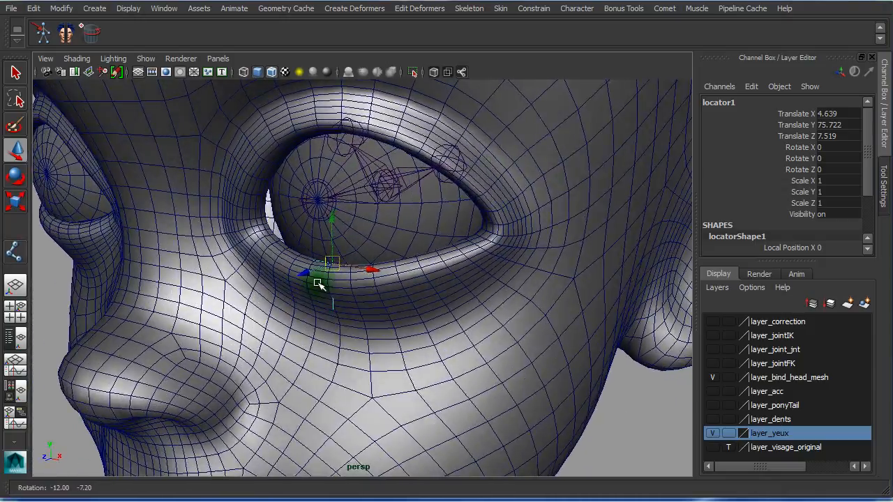
# Select the locator and then the joint mia_par_eyeLidB_Lf_j1, and reset the Aim Constraint options to their defaults
pyautogui.click(409, 174)
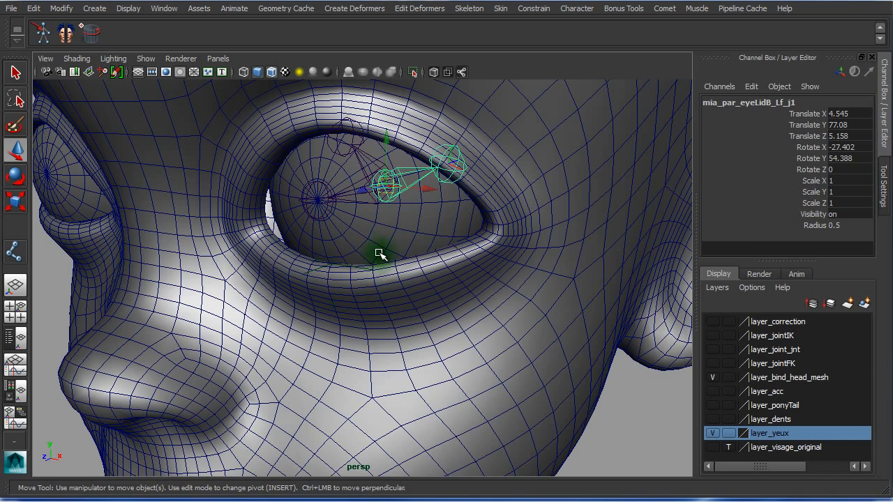
pyautogui.click(310, 271)
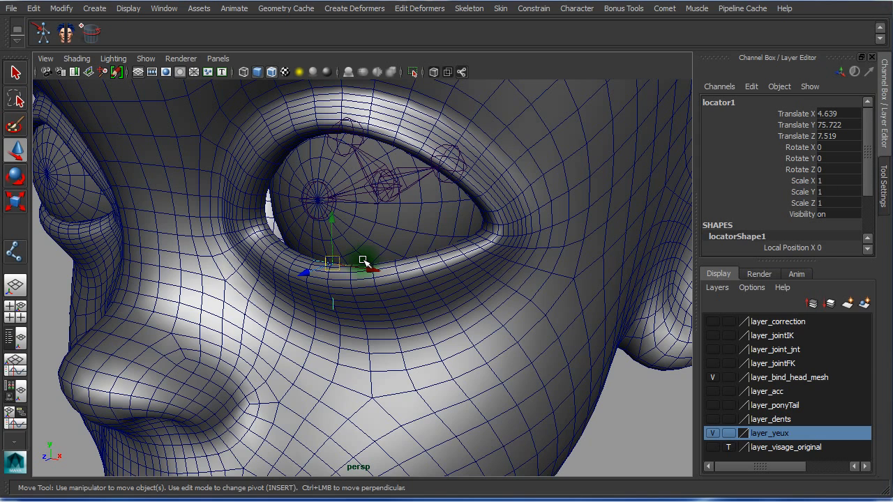
pyautogui.click(420, 172)
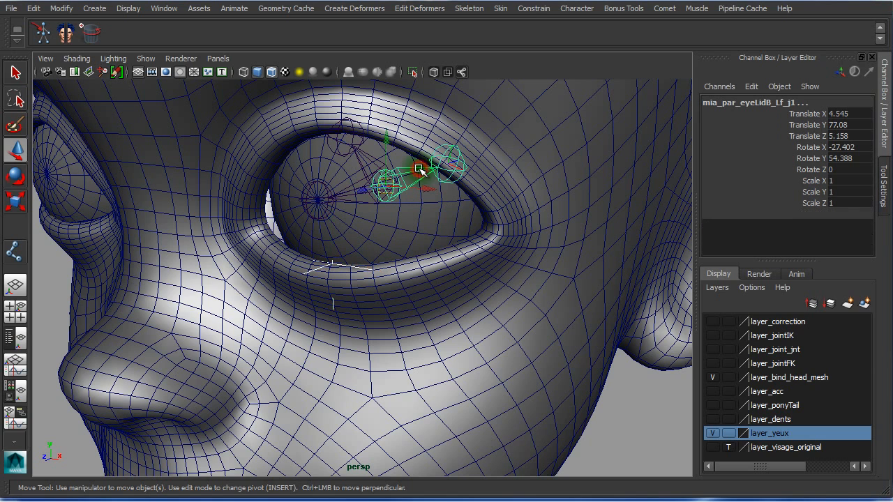
pyautogui.click(532, 8)
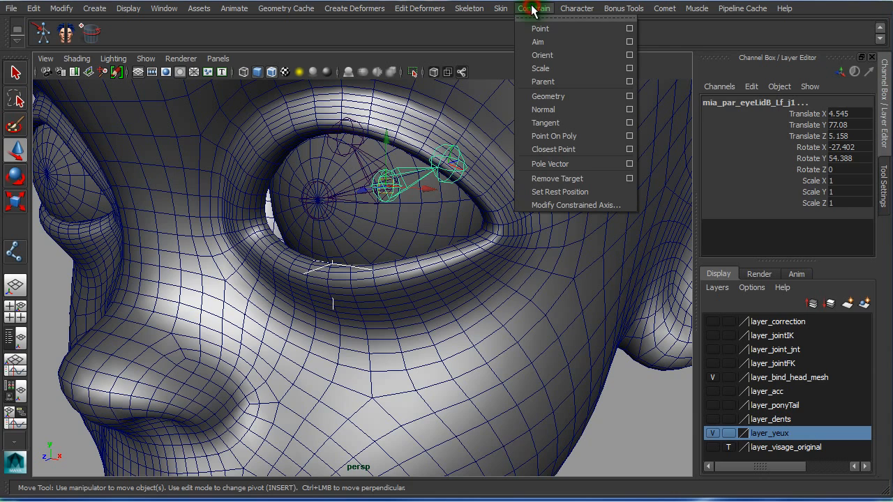
pyautogui.click(633, 44)
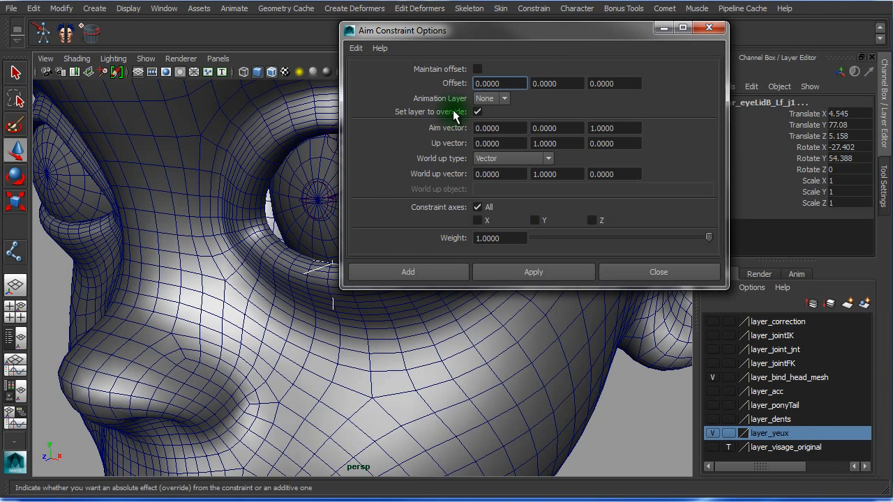
pyautogui.click(354, 48)
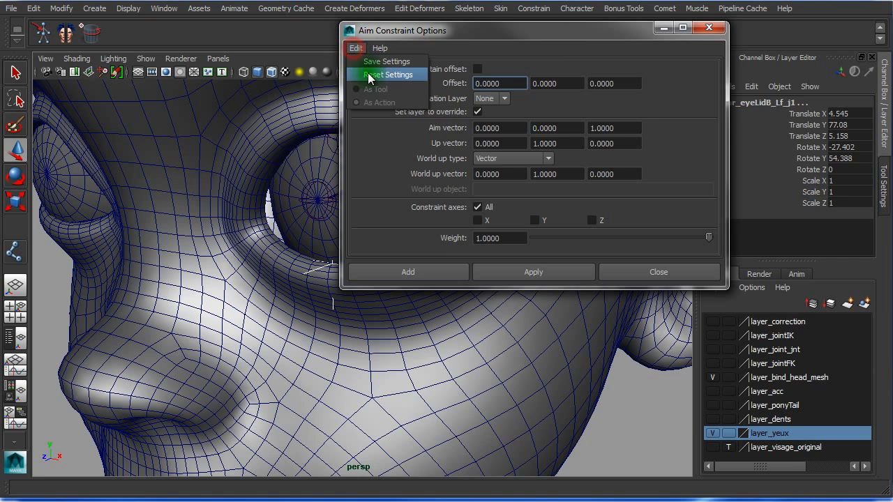
pyautogui.click(368, 74)
# Move the Aim Constraint options clear of the eye and inspect the selected joint's orientation relative to the locator
pyautogui.moveTo(473, 31); pyautogui.dragTo(475, 21)
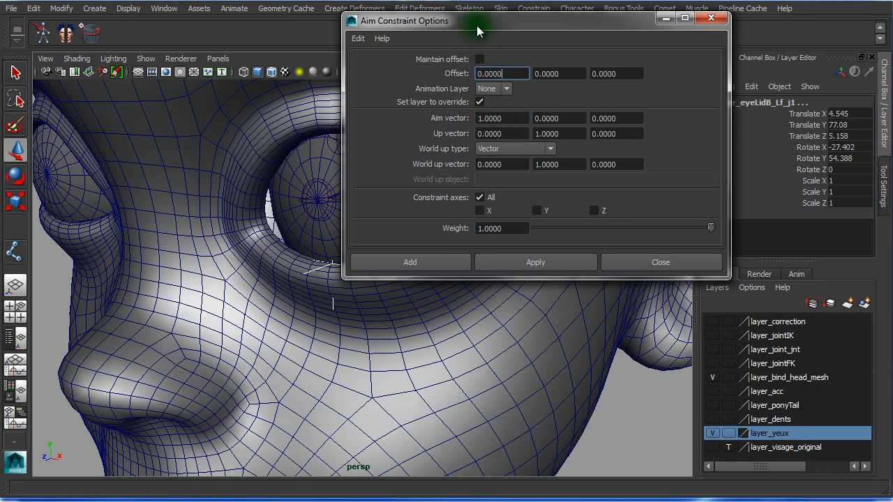
pyautogui.moveTo(476, 26); pyautogui.dragTo(736, 48)
pyautogui.keyDown('alt'); pyautogui.moveTo(387, 152); pyautogui.dragTo(323, 359); pyautogui.keyUp('alt')
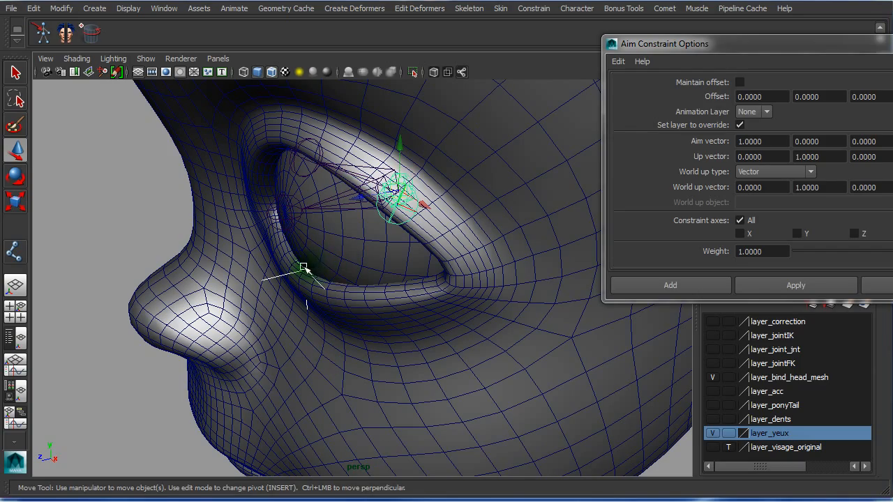
# Set the Aim Constraint's aim vector to 0, 0, 1, keeping the up vector at 0, 1, 0
pyautogui.keyDown('alt'); pyautogui.moveTo(366, 259); pyautogui.dragTo(399, 249); pyautogui.keyUp('alt')
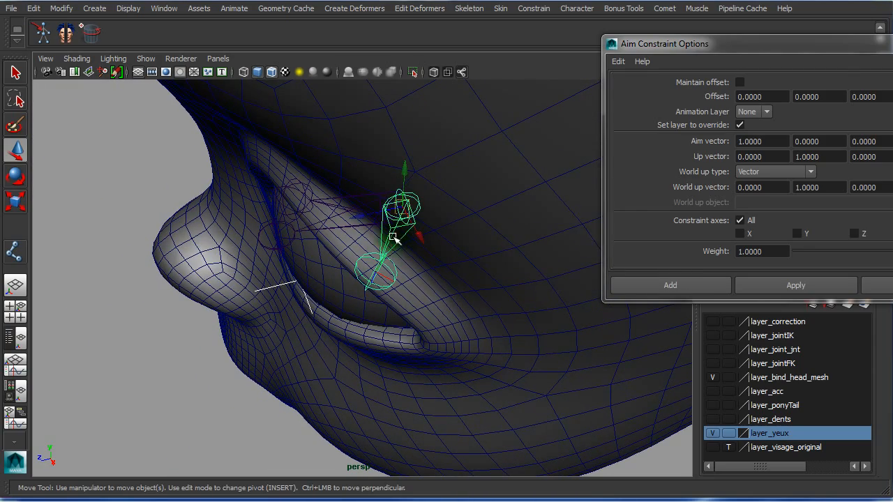
pyautogui.click(762, 141)
pyautogui.write('0')
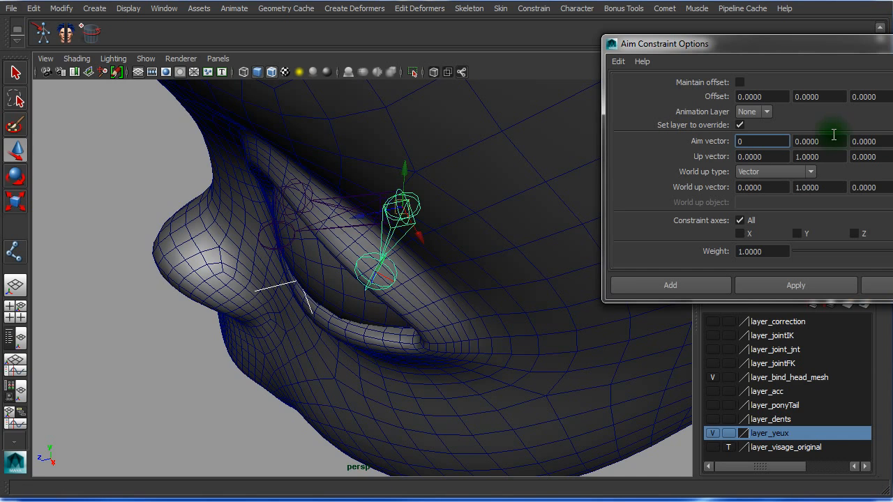
pyautogui.click(883, 138)
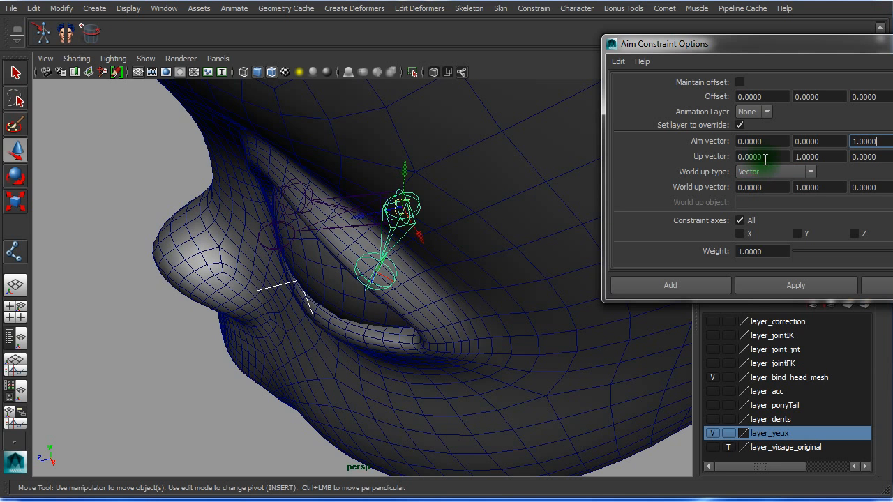
pyautogui.click(824, 156)
# Check the joint's axes up close and set the Aim Constraint's world up type to Scene up
pyautogui.keyDown('alt'); pyautogui.moveTo(372, 178); pyautogui.dragTo(295, 174); pyautogui.keyUp('alt')
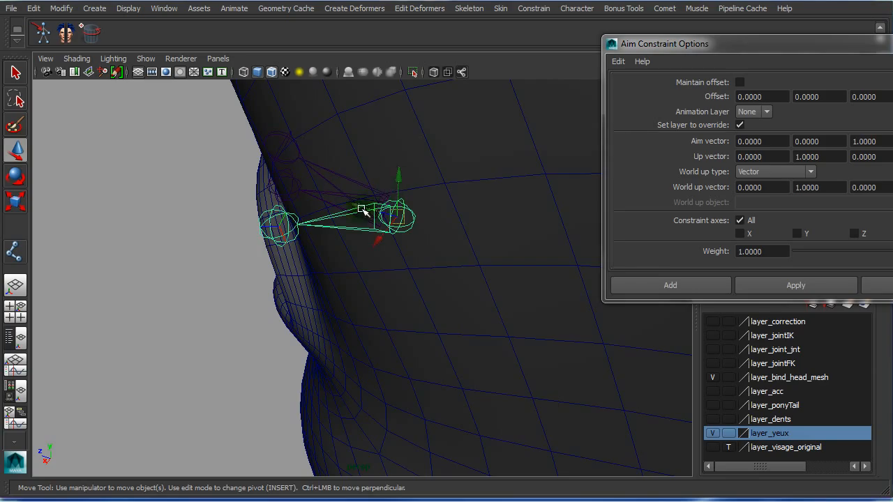
pyautogui.keyDown('alt'); pyautogui.moveTo(362, 210); pyautogui.dragTo(351, 197); pyautogui.keyUp('alt')
pyautogui.keyDown('alt'); pyautogui.moveTo(349, 198); pyautogui.dragTo(503, 207, button='right'); pyautogui.keyUp('alt')
pyautogui.keyDown('alt'); pyautogui.moveTo(388, 212); pyautogui.dragTo(477, 316, button='middle'); pyautogui.keyUp('alt')
pyautogui.moveTo(332, 232)
pyautogui.keyDown('alt'); pyautogui.mouseDown()
pyautogui.moveTo(421, 225)
pyautogui.moveTo(344, 223)
pyautogui.mouseUp(); pyautogui.keyUp('alt')
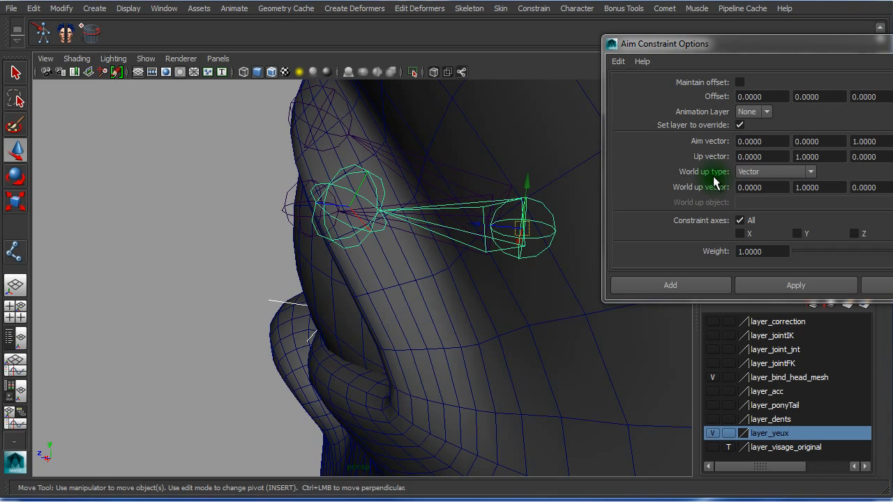
pyautogui.click(780, 173)
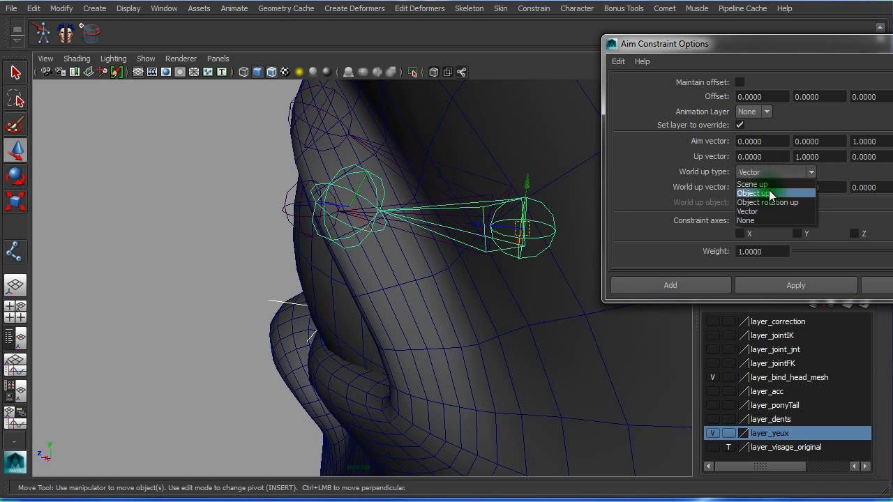
pyautogui.click(766, 185)
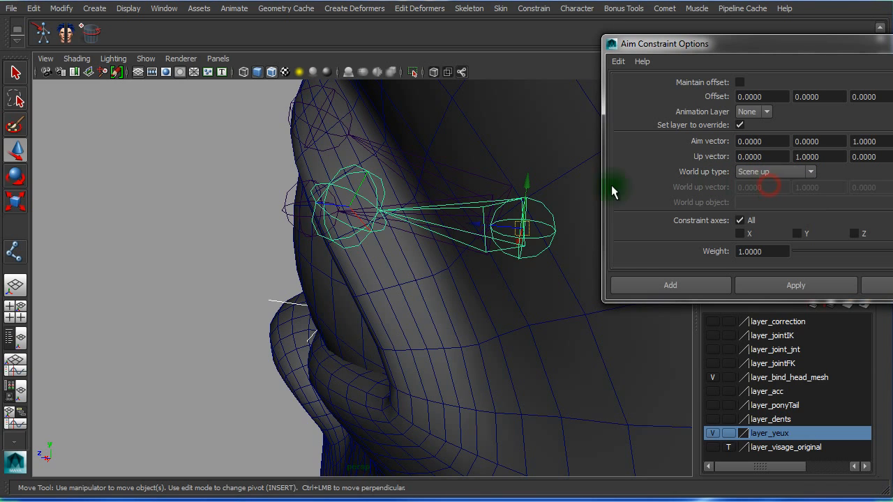
# Select the lower-eyelid locator and then the joint mia_par_eyeLidB_Lf_j1, and apply the aim constraint
pyautogui.keyDown('alt'); pyautogui.moveTo(501, 231); pyautogui.dragTo(483, 210); pyautogui.keyUp('alt')
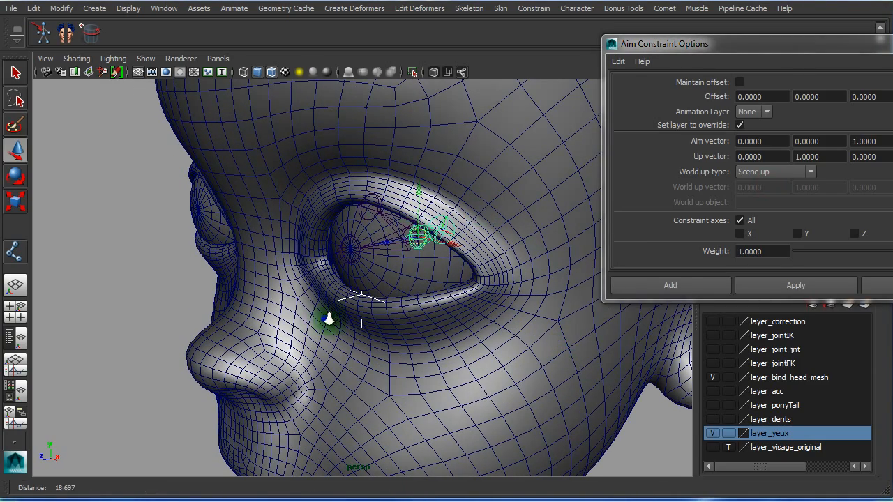
pyautogui.keyDown('alt'); pyautogui.moveTo(328, 319); pyautogui.dragTo(438, 327, button='right'); pyautogui.keyUp('alt')
pyautogui.click(78, 274)
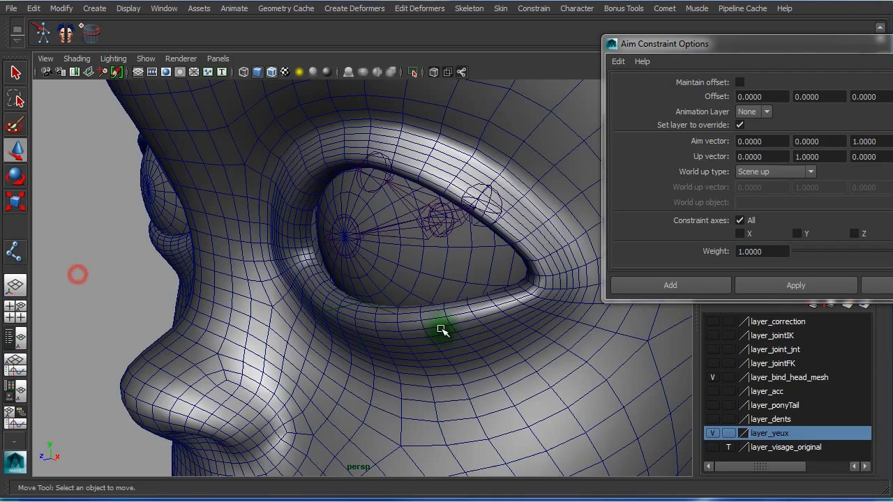
pyautogui.click(354, 306)
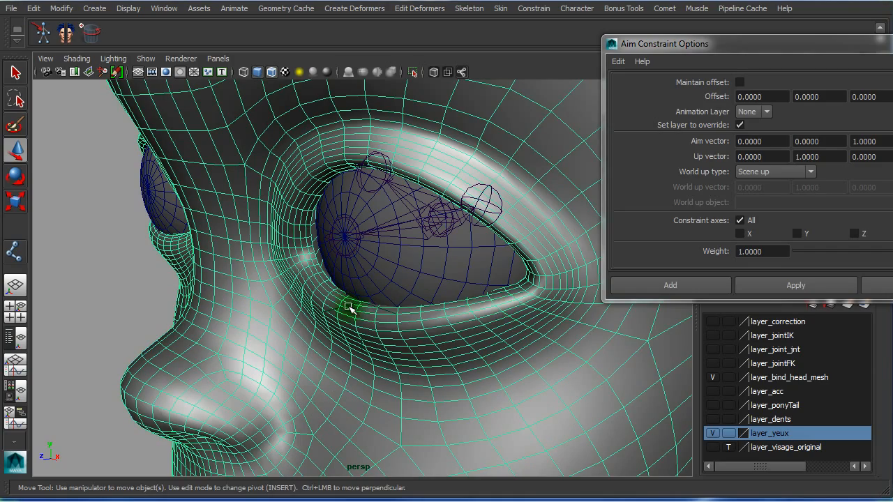
pyautogui.click(346, 307)
pyautogui.keyDown('alt'); pyautogui.moveTo(447, 314); pyautogui.dragTo(401, 269); pyautogui.keyUp('alt')
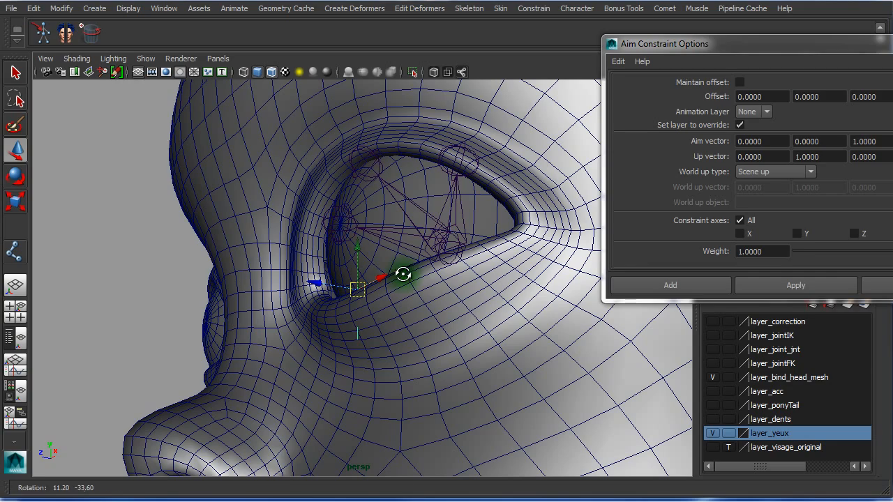
pyautogui.click(457, 191)
pyautogui.keyDown('alt'); pyautogui.moveTo(454, 309); pyautogui.dragTo(453, 317); pyautogui.keyUp('alt')
pyautogui.click(793, 285)
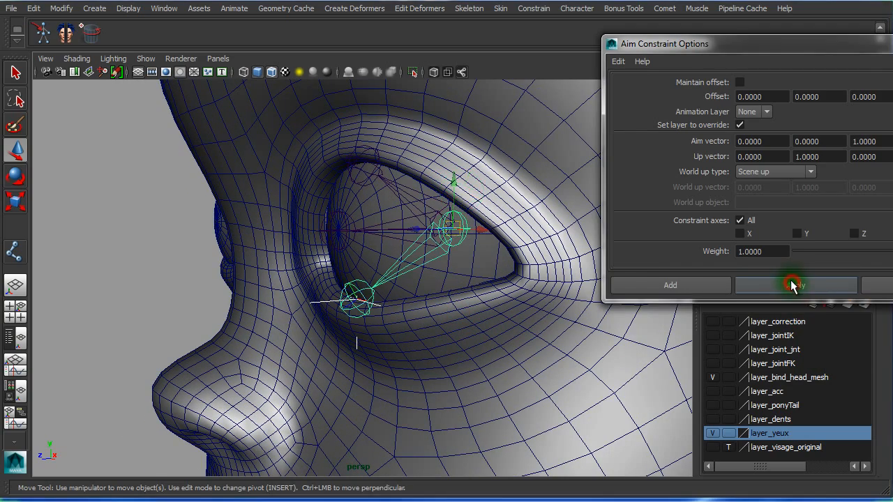
# Show the command line, open the Script Editor from it, and move the editor so the latest history lines are readable
pyautogui.keyDown('alt'); pyautogui.moveTo(370, 288); pyautogui.dragTo(394, 293); pyautogui.keyUp('alt')
pyautogui.keyDown('alt'); pyautogui.moveTo(393, 293); pyautogui.dragTo(437, 317, button='right'); pyautogui.keyUp('alt')
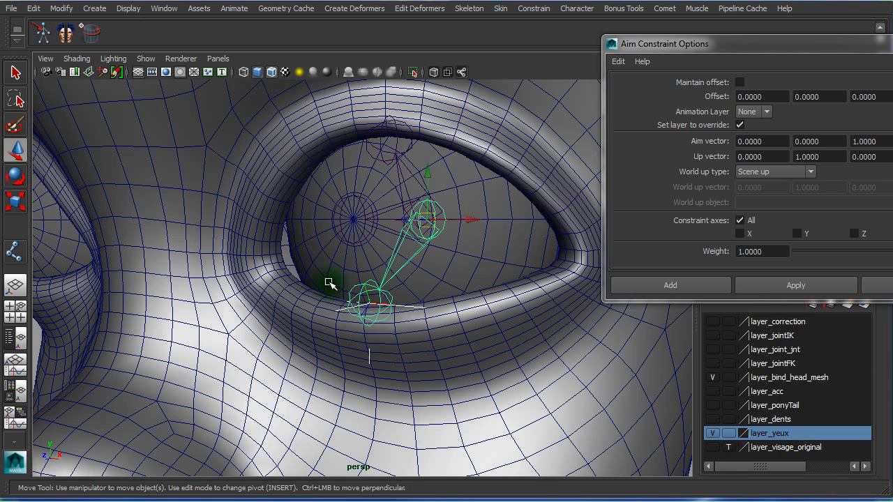
pyautogui.press('space')
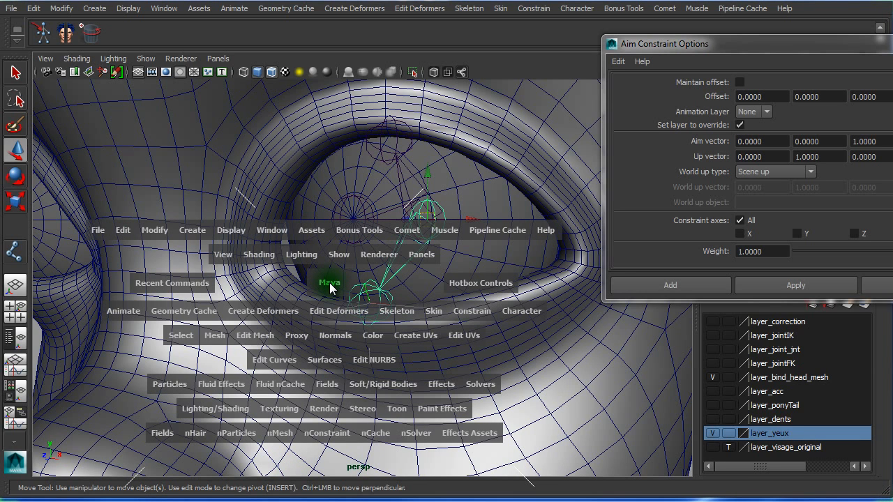
pyautogui.click(412, 281)
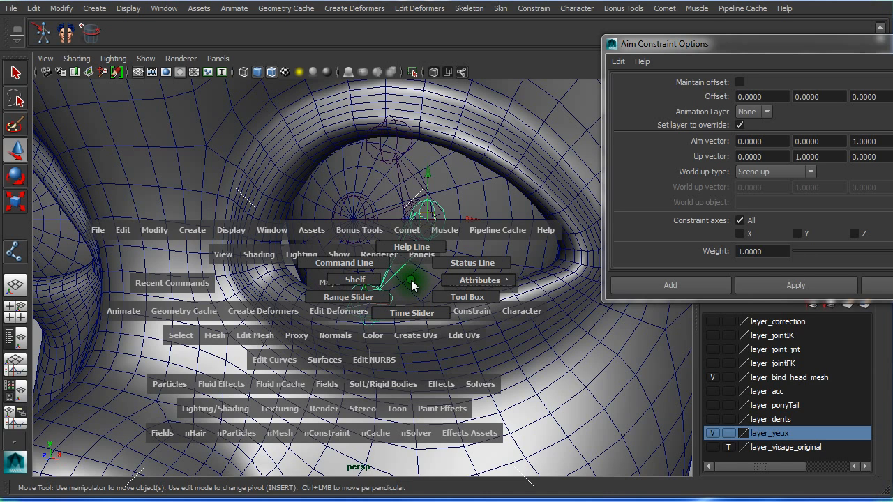
pyautogui.click(348, 264)
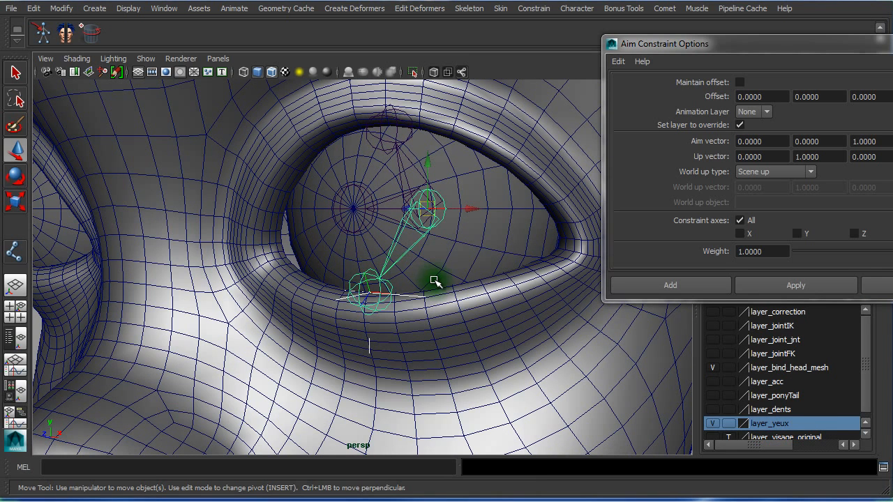
pyautogui.click(883, 469)
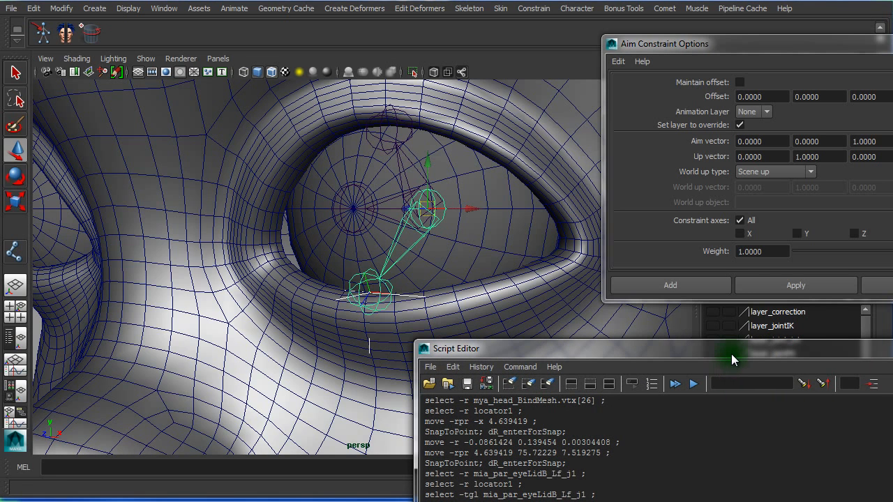
pyautogui.moveTo(732, 354); pyautogui.dragTo(672, 239)
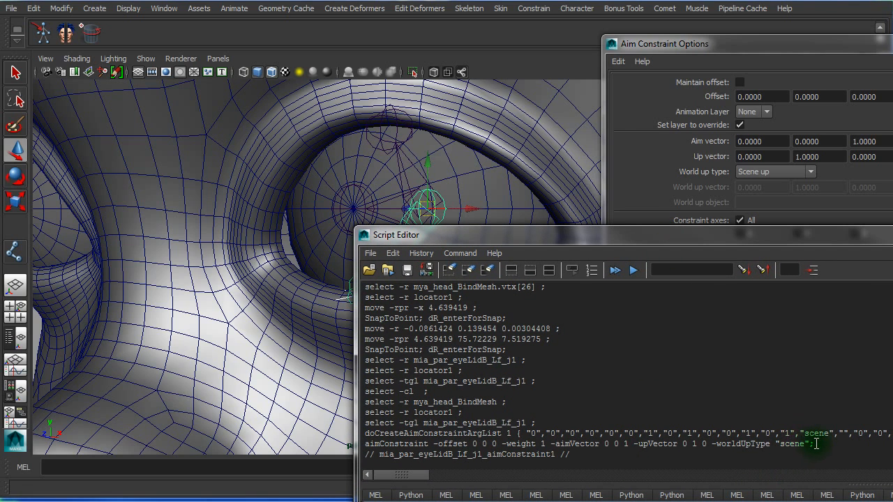
# Copy the logged aimConstraint -offset 0 0 0 -weight 1 -aimVector 0 0 1 -upVector 0 1 0 -worldUpType "scene" command into a new MEL tab
pyautogui.moveTo(815, 444); pyautogui.dragTo(349, 441)
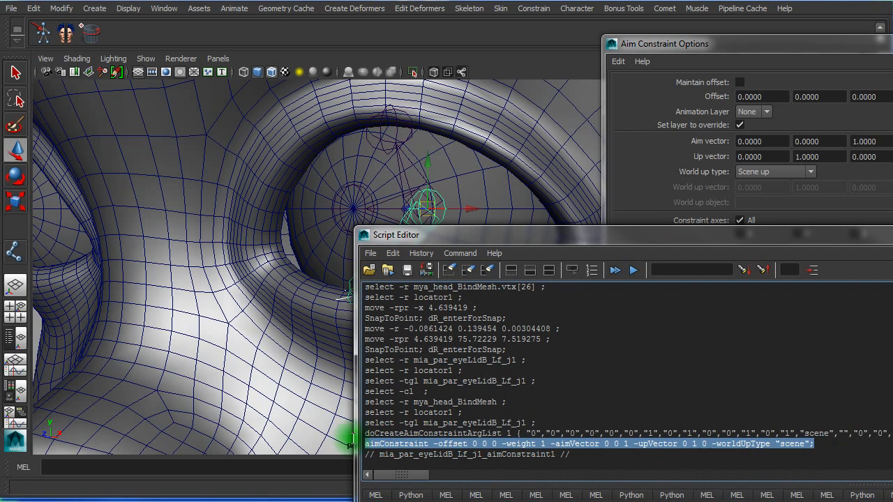
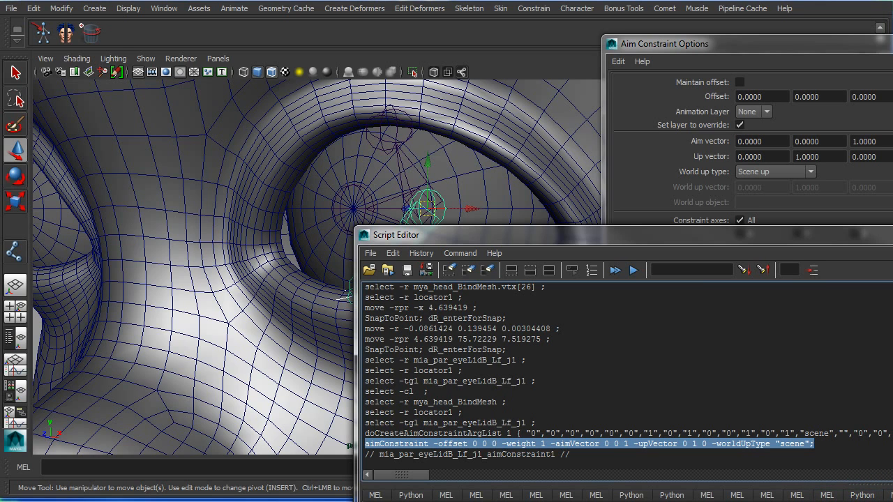
pyautogui.rightClick(573, 493)
pyautogui.moveTo(572, 481); pyautogui.dragTo(585, 444, button='right')
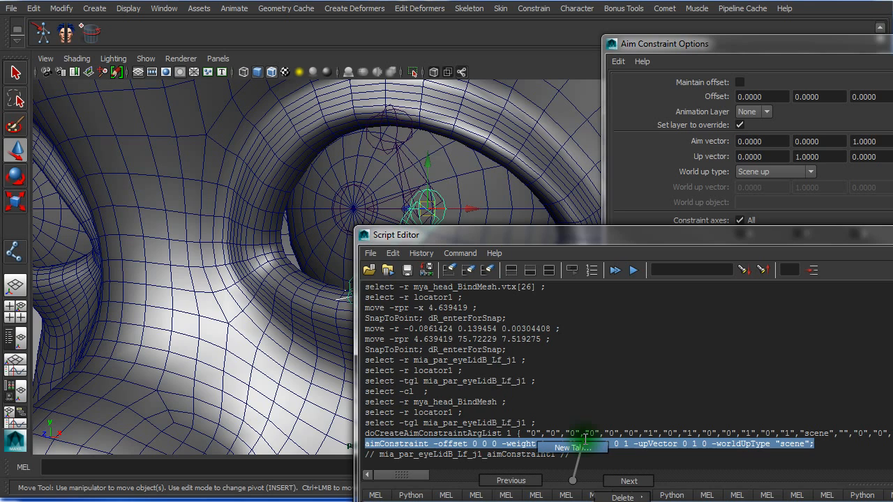
pyautogui.moveTo(584, 442); pyautogui.dragTo(586, 438, button='right')
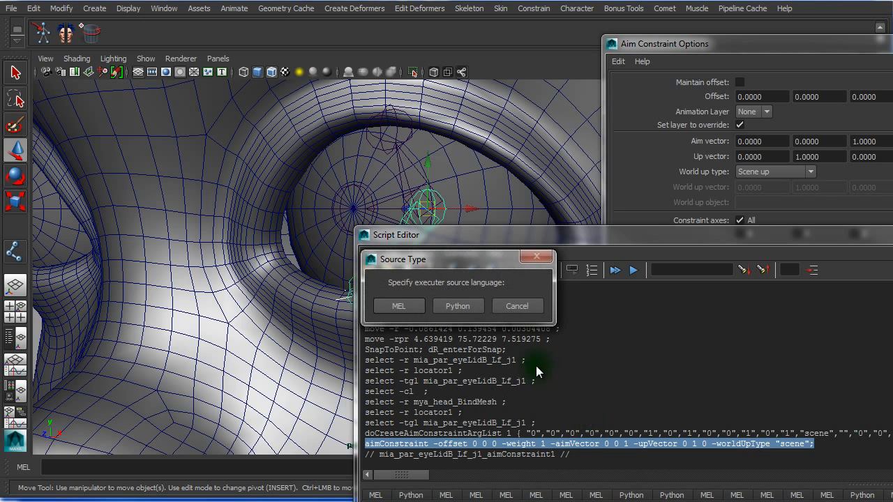
pyautogui.click(408, 309)
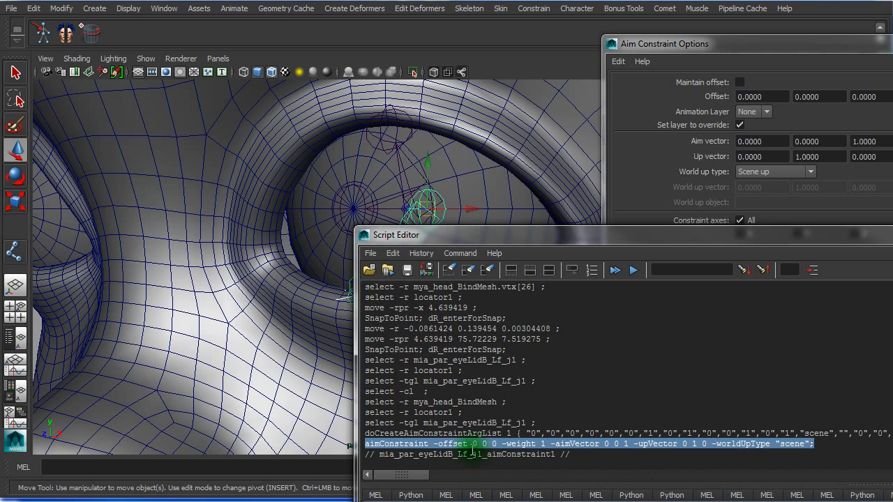
pyautogui.moveTo(535, 235); pyautogui.dragTo(492, 128)
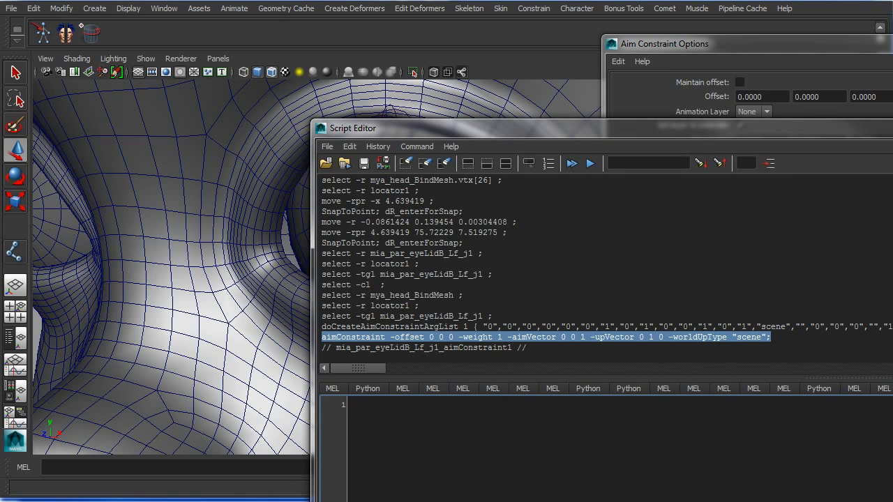
pyautogui.moveTo(892, 501); pyautogui.dragTo(862, 457)
pyautogui.click(431, 397)
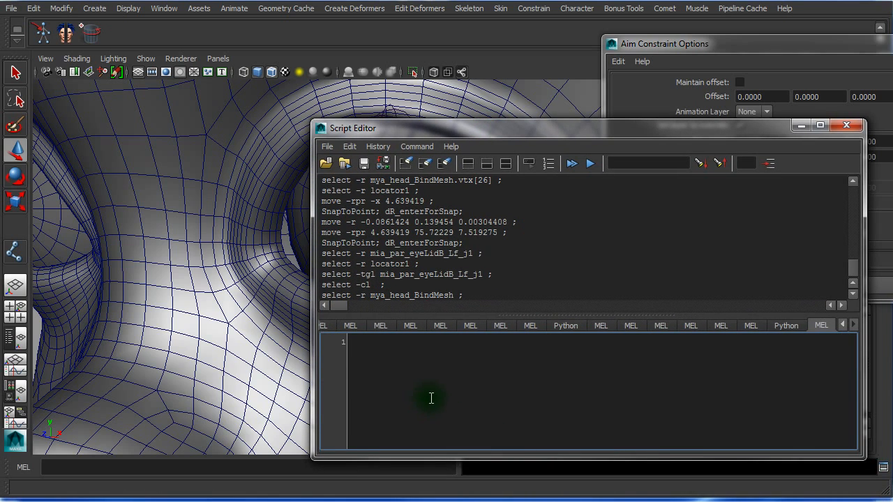
pyautogui.write('aimConstraint -offset 0 0 0 -weight 1 -aimVector 0 0 1 -upVector 0 1 0 -worldUpType "scene";')
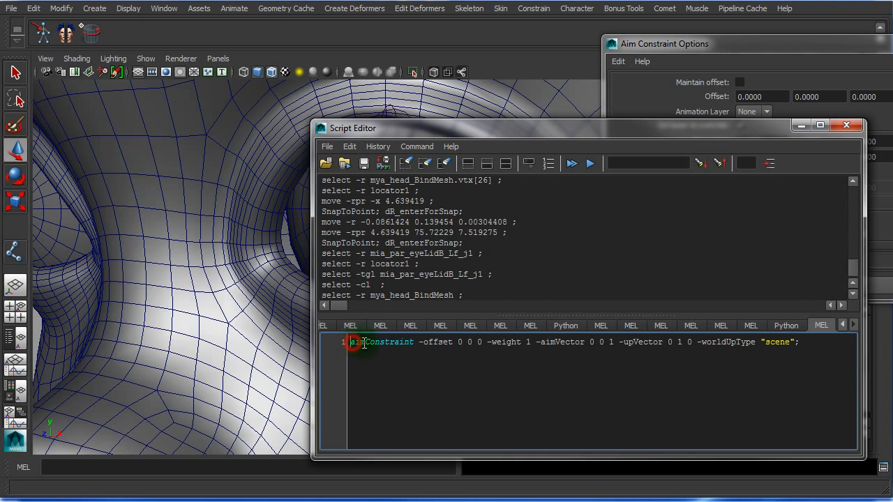
# Prefix the aimConstraint command with delete and enclose it in backticks, keeping the closing semicolon outside
pyautogui.moveTo(452, 126); pyautogui.dragTo(414, 53)
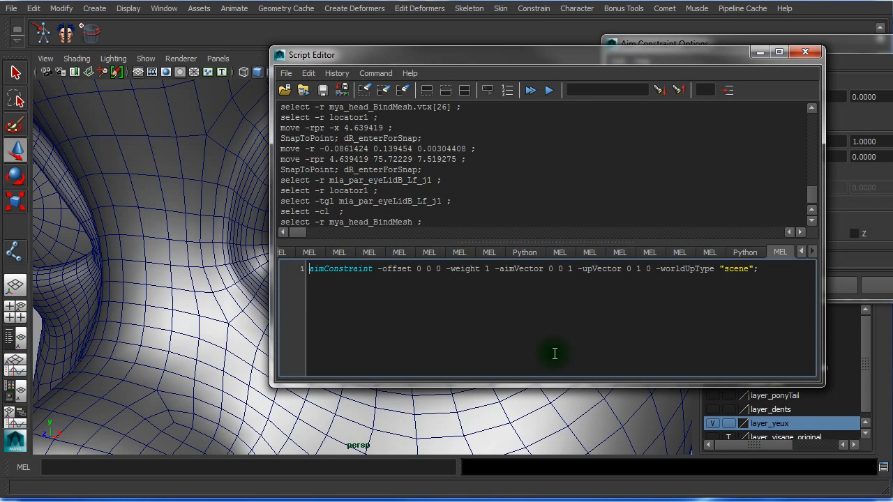
pyautogui.write('dele')
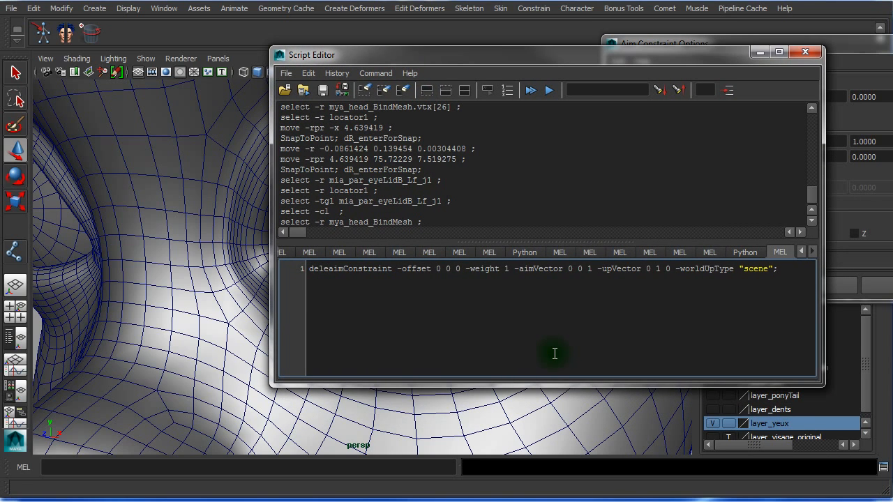
pyautogui.write('te ')
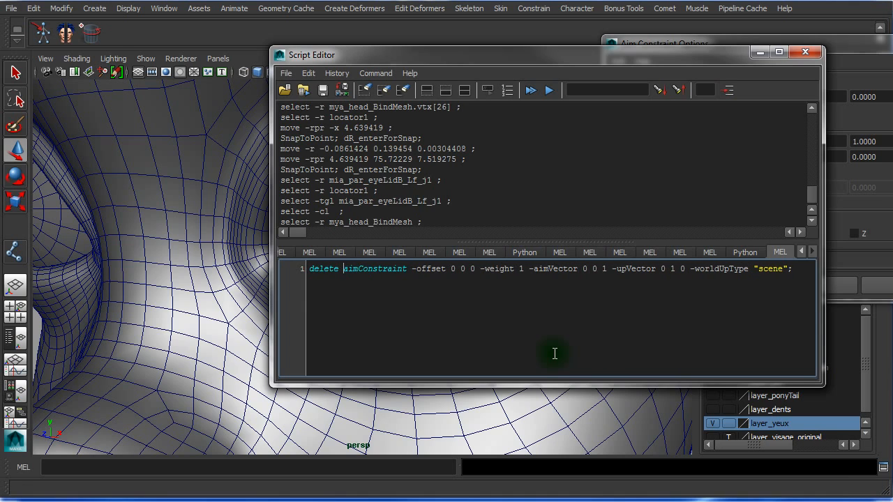
pyautogui.write('`')
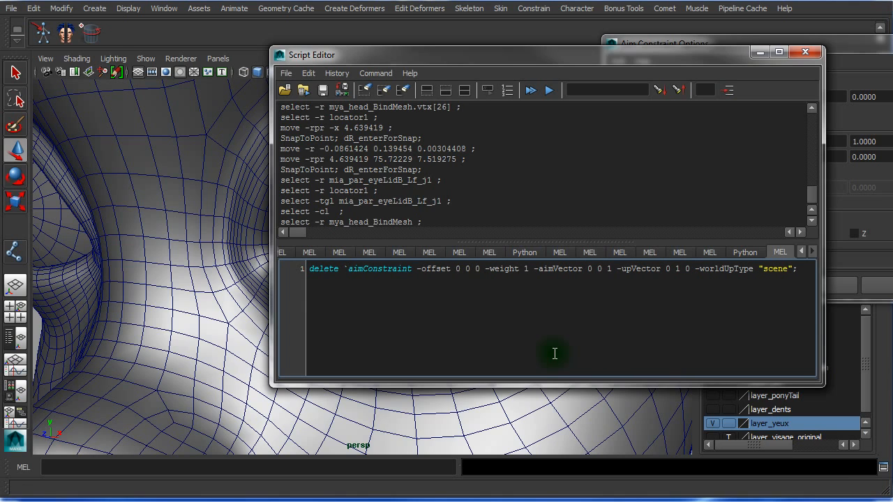
pyautogui.doubleClick(344, 270)
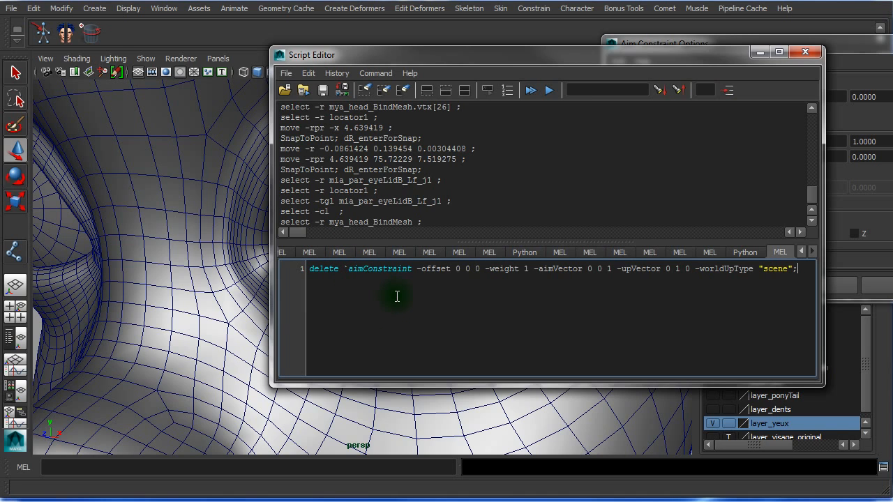
pyautogui.click(792, 269)
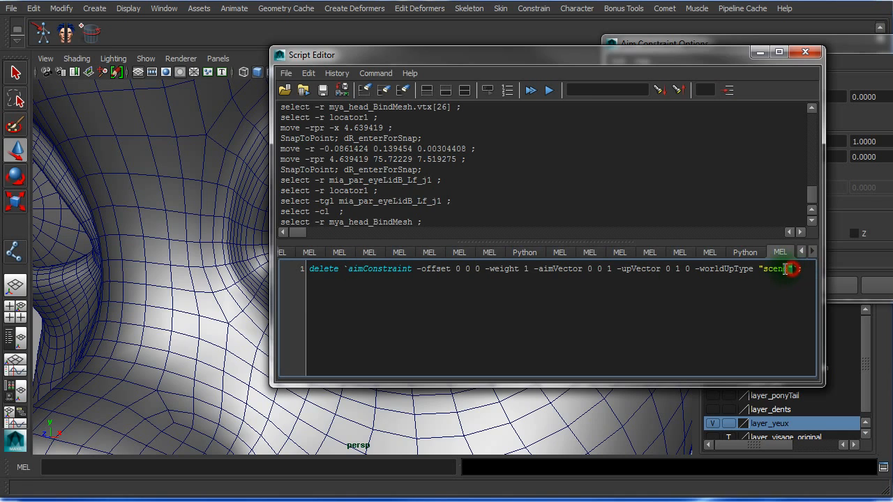
# Review the aimConstraint expression and its enclosing backticks by highlighting them in the script line
pyautogui.moveTo(782, 270); pyautogui.dragTo(352, 270)
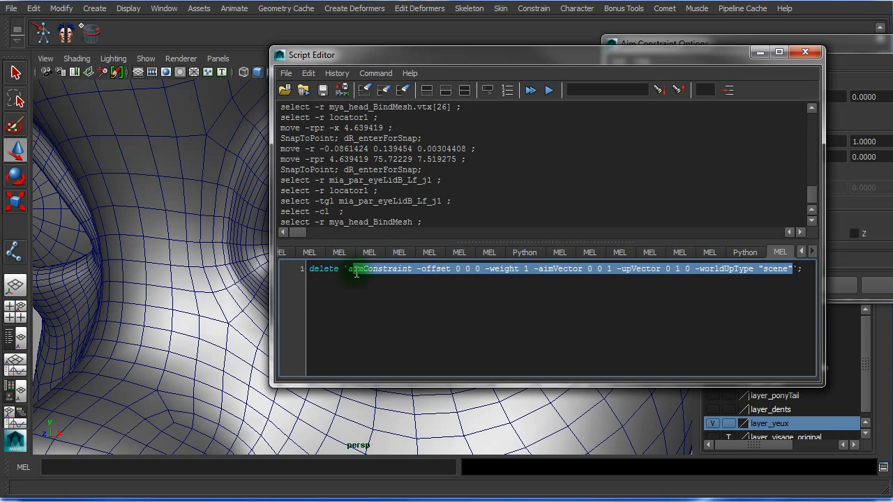
pyautogui.click(346, 270)
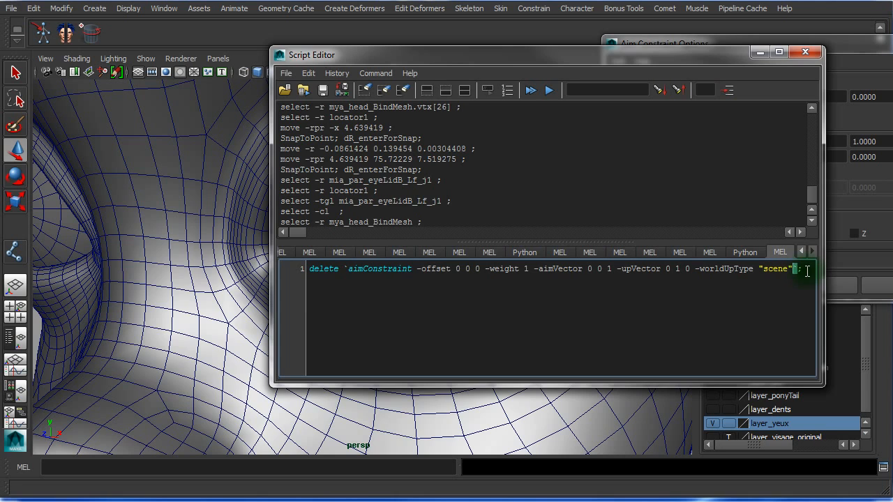
pyautogui.click(353, 273)
pyautogui.click(347, 271)
pyautogui.hotkey('shift', 'End')
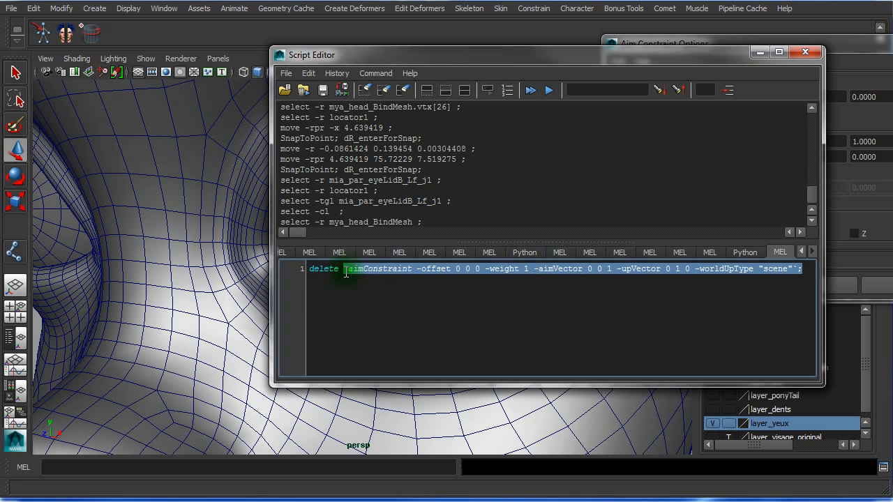
# Enlarge the Script Editor and its text to read the complete delete aimConstraint command
pyautogui.click(346, 287)
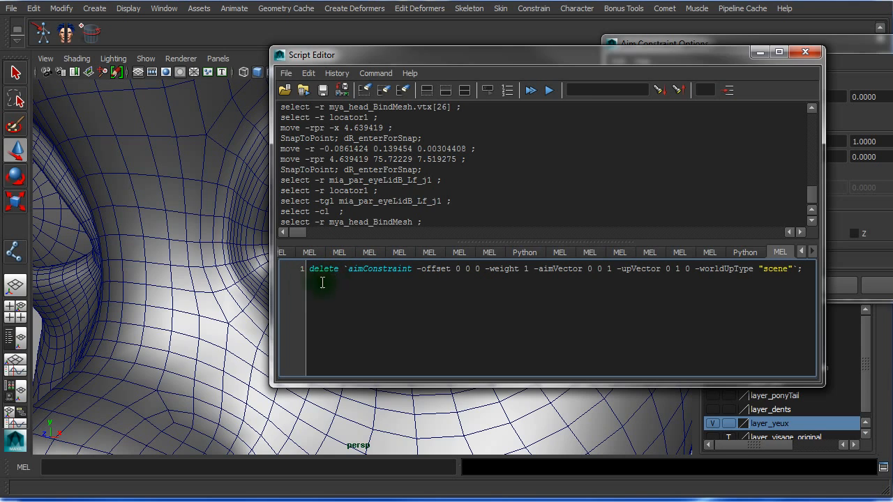
pyautogui.moveTo(524, 60); pyautogui.dragTo(307, 45)
pyautogui.moveTo(601, 370); pyautogui.dragTo(892, 432)
pyautogui.keyDown('ctrl'); pyautogui.scroll(5, 580, 382); pyautogui.keyUp('ctrl')
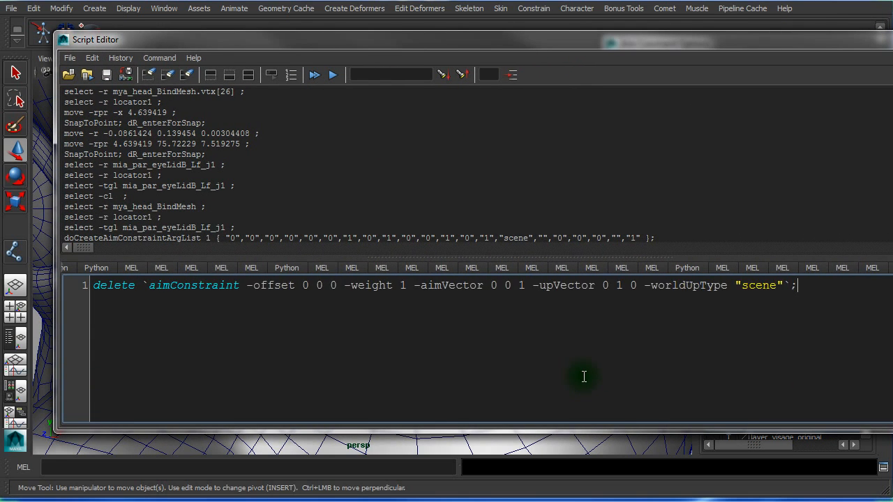
pyautogui.keyDown('ctrl'); pyautogui.scroll(1, 584, 377); pyautogui.keyUp('ctrl')
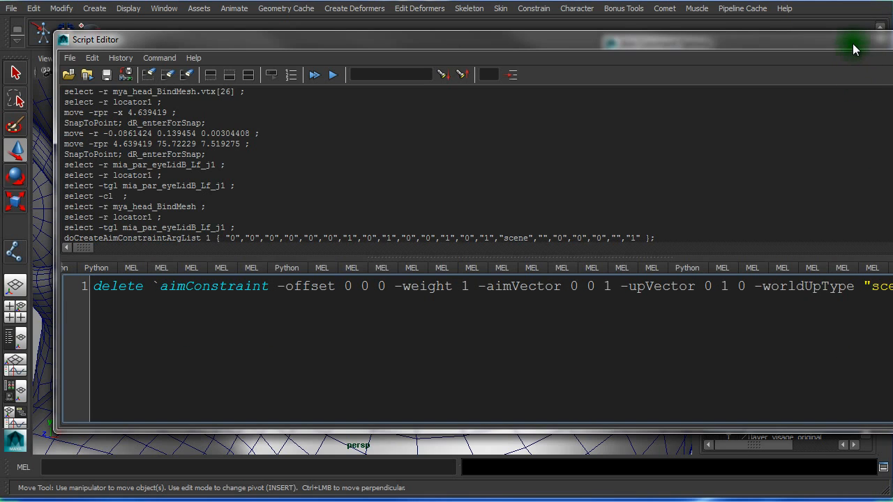
pyautogui.moveTo(853, 43); pyautogui.dragTo(786, 45)
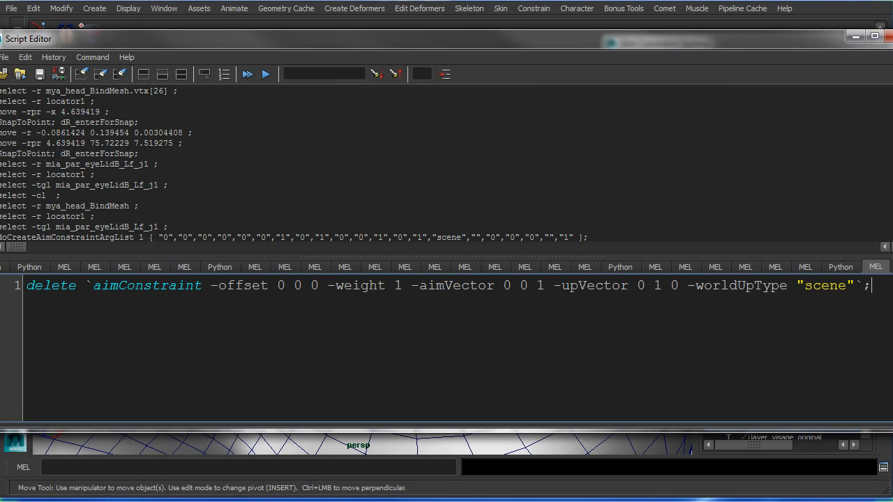
pyautogui.moveTo(892, 430); pyautogui.dragTo(716, 423)
pyautogui.keyDown('ctrl'); pyautogui.scroll(4, 627, 374); pyautogui.keyUp('ctrl')
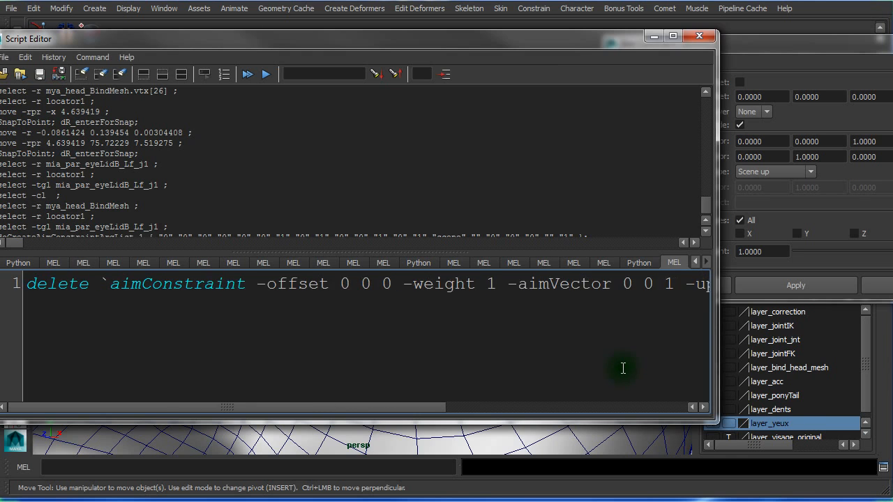
pyautogui.keyDown('ctrl'); pyautogui.scroll(-5, 623, 364); pyautogui.keyUp('ctrl')
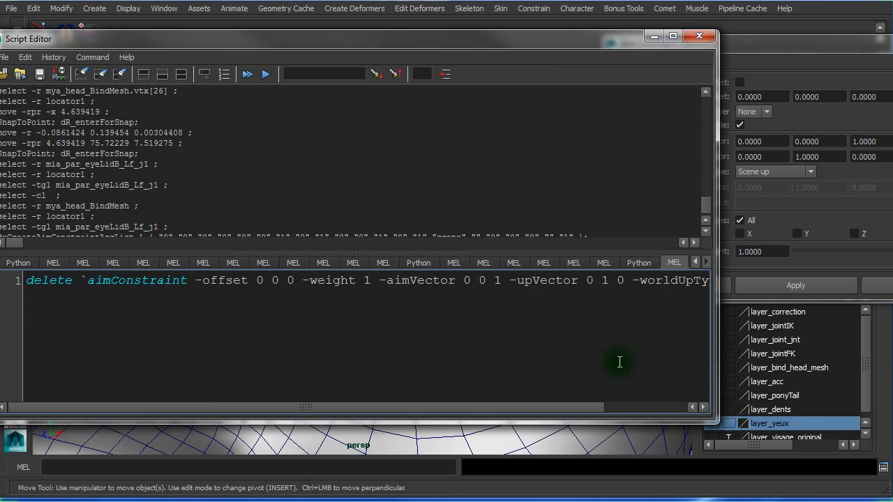
# Save the complete delete aimConstraint command to the shelf as daim and close the Script Editor
pyautogui.moveTo(540, 42); pyautogui.dragTo(750, 66)
pyautogui.moveTo(746, 301); pyautogui.dragTo(264, 298)
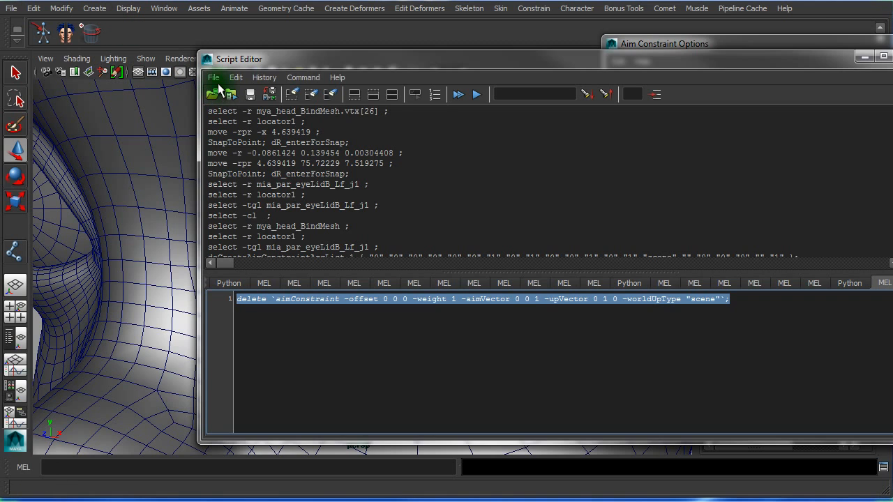
pyautogui.click(217, 78)
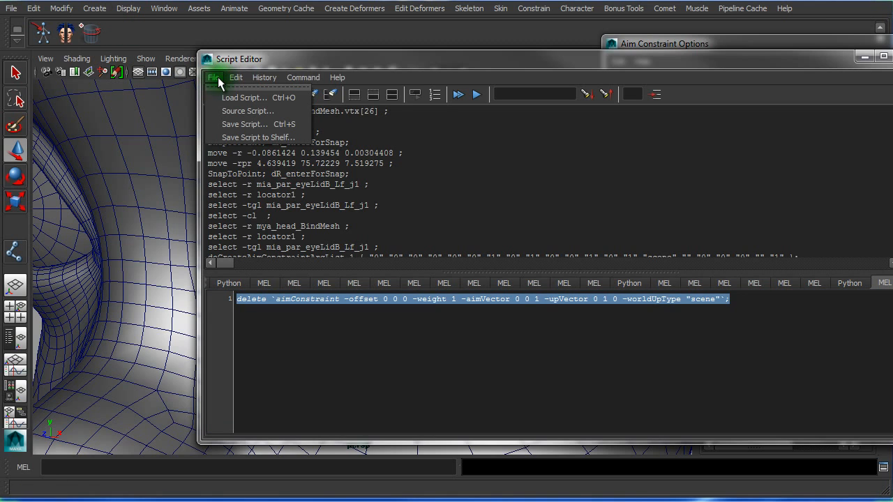
pyautogui.click(257, 137)
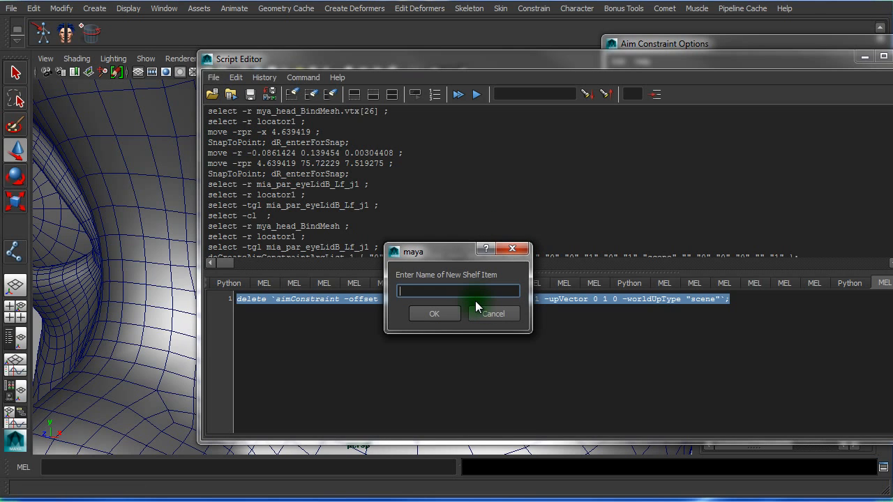
pyautogui.write('daim')
pyautogui.click(442, 316)
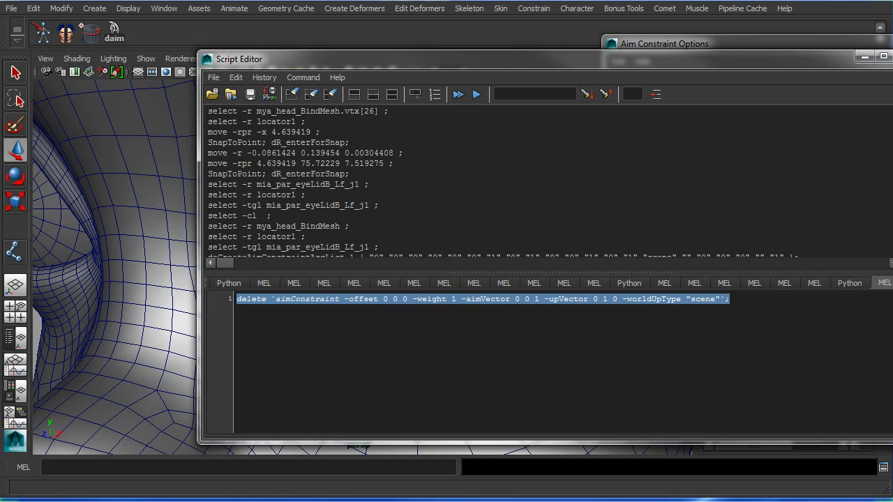
pyautogui.click(892, 56)
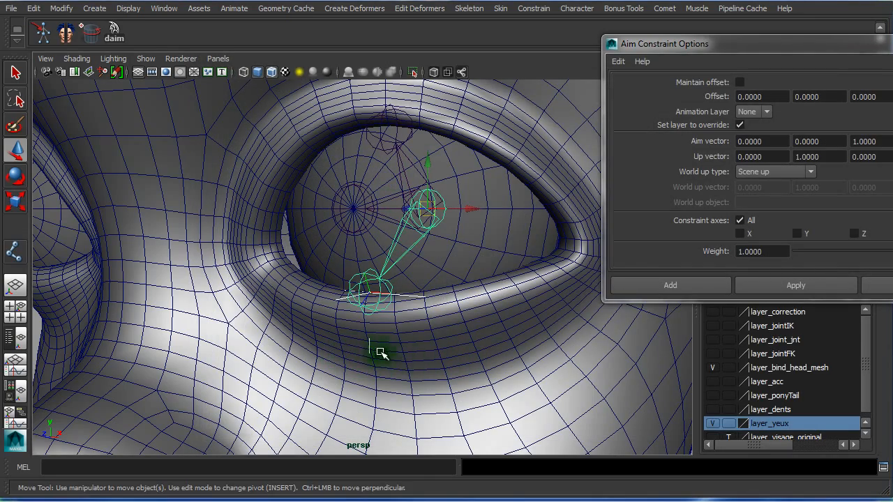
# Show the Outliner beside the viewport and delete the aim constraint node under the lower eyelid's mia_par_eyeLidB_Lf_j1 joint
pyautogui.keyDown('alt'); pyautogui.moveTo(379, 353); pyautogui.dragTo(526, 357, button='right'); pyautogui.keyUp('alt')
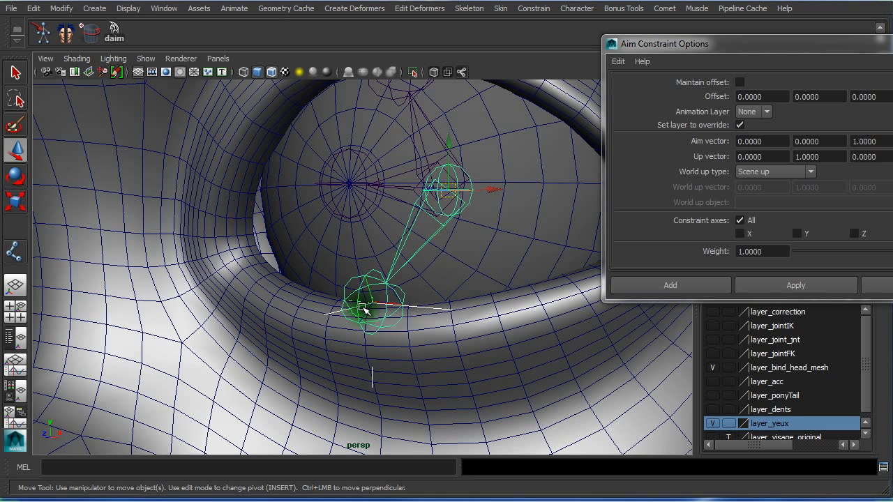
pyautogui.click(16, 345)
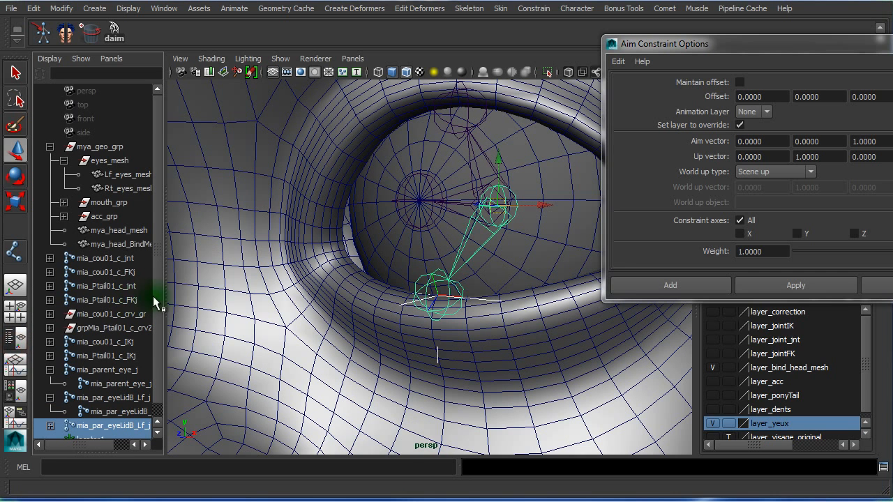
pyautogui.moveTo(157, 204); pyautogui.dragTo(158, 256)
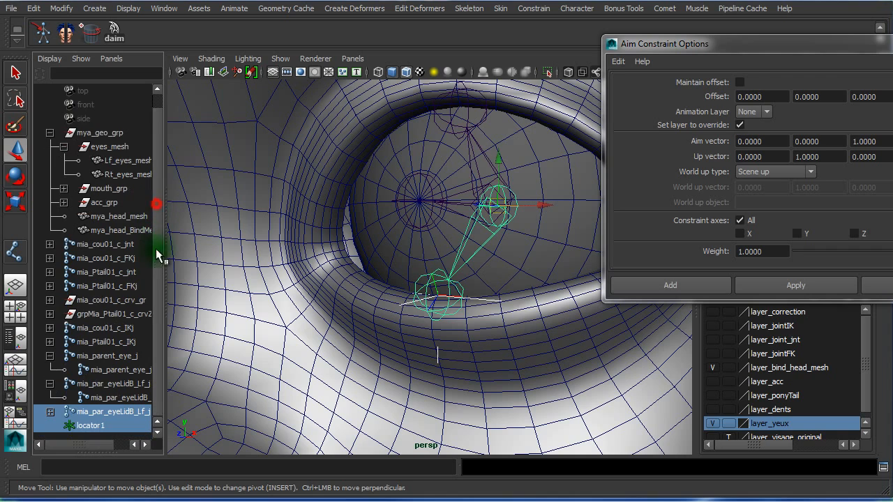
pyautogui.click(50, 412)
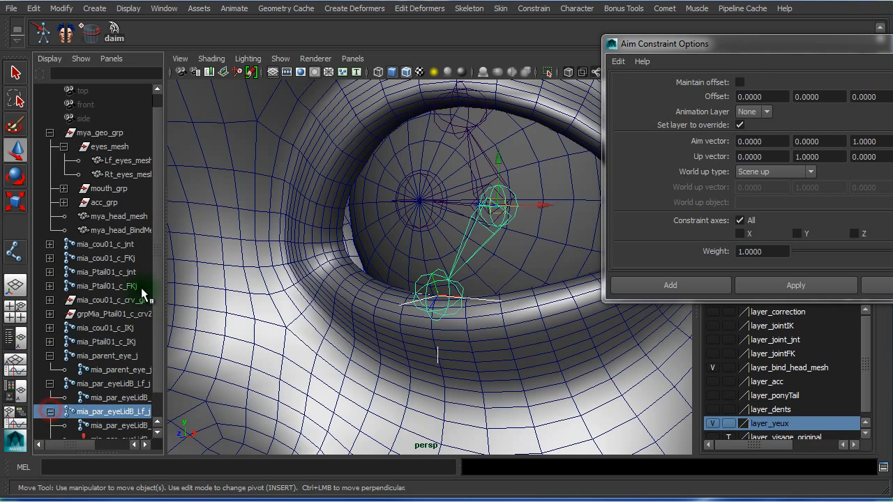
pyautogui.moveTo(155, 220); pyautogui.dragTo(155, 269)
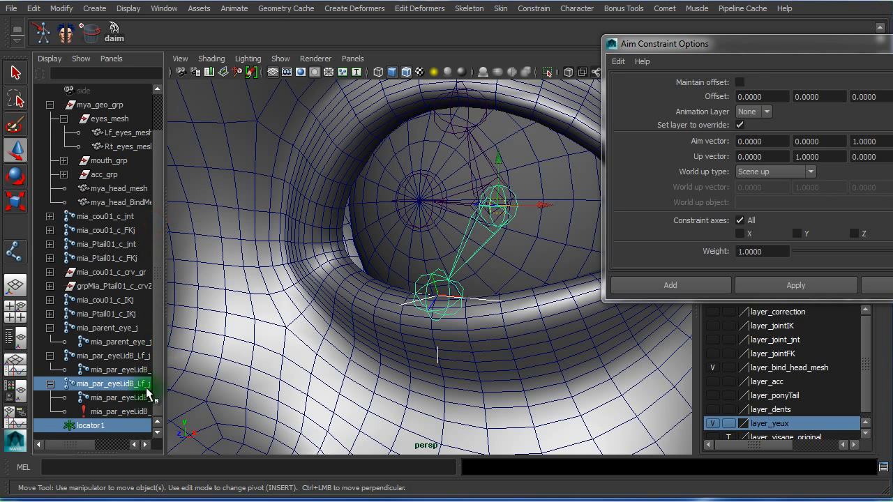
pyautogui.click(106, 412)
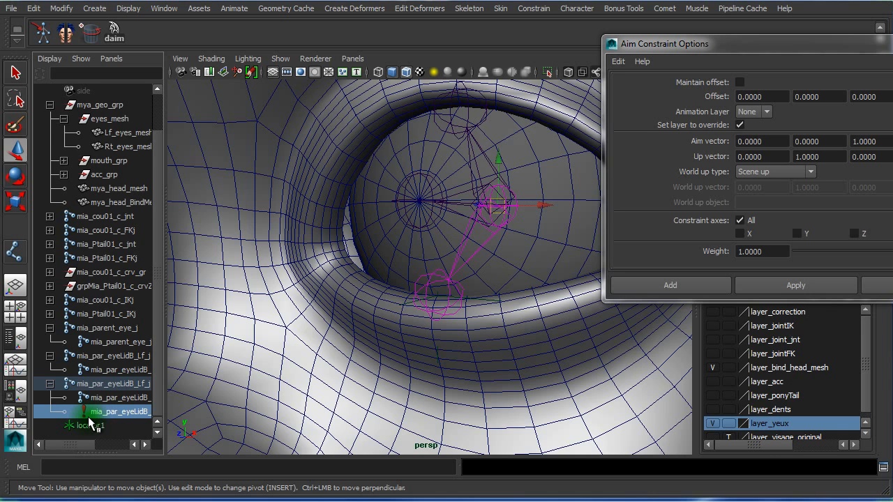
pyautogui.press('Delete')
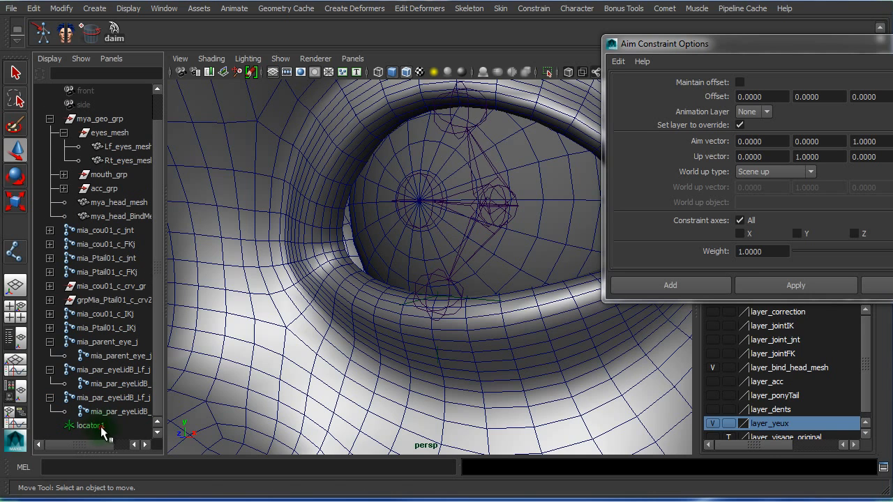
# Select locator1, clear the options window out of the way, and move the locator along the left lower eyelid toward its outer corner
pyautogui.click(98, 427)
pyautogui.moveTo(730, 46); pyautogui.dragTo(892, 73)
pyautogui.scroll(3, 515, 165)
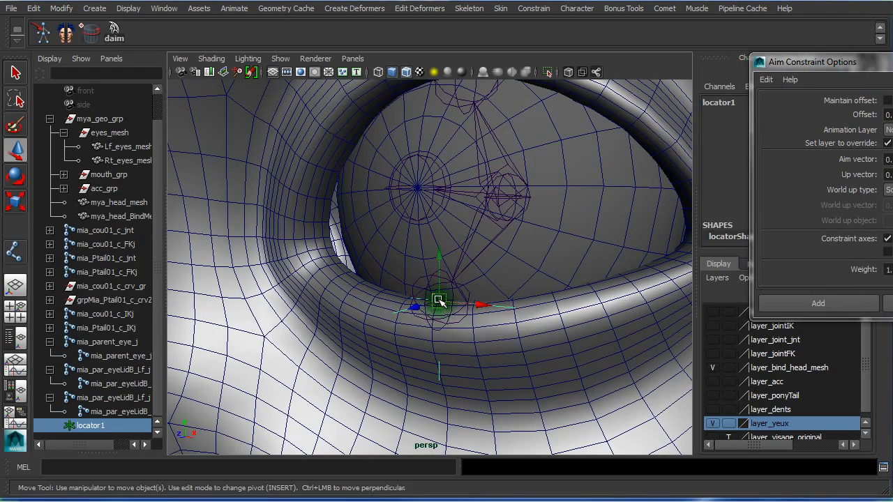
pyautogui.moveTo(438, 300); pyautogui.dragTo(584, 301)
pyautogui.scroll(-3, 455, 271)
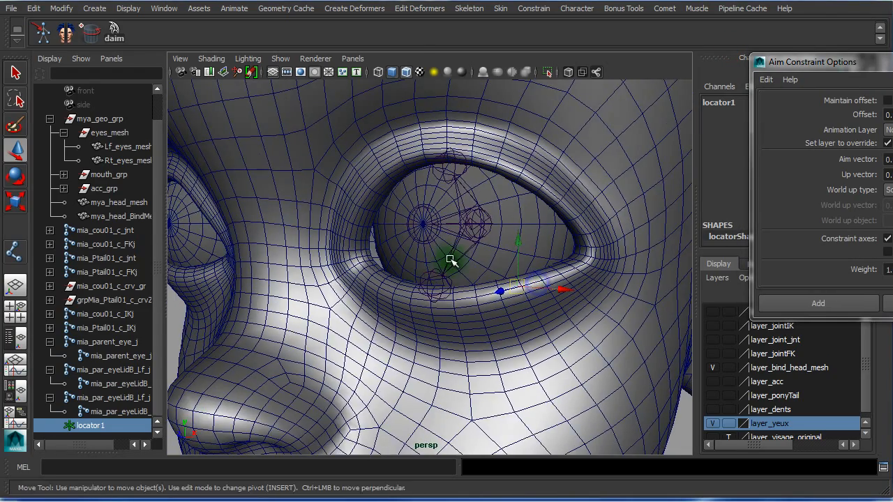
# Snap locator1 to a vertex on the left lower eyelid's rim near the outer corner of the eye
pyautogui.keyDown('alt'); pyautogui.moveTo(450, 260); pyautogui.dragTo(426, 259); pyautogui.keyUp('alt')
pyautogui.keyDown('alt'); pyautogui.moveTo(522, 269); pyautogui.dragTo(600, 263, button='right'); pyautogui.keyUp('alt')
pyautogui.keyDown('alt'); pyautogui.moveTo(600, 263); pyautogui.dragTo(434, 269, button='middle'); pyautogui.keyUp('alt')
pyautogui.keyDown('alt'); pyautogui.moveTo(418, 274); pyautogui.dragTo(513, 267, button='right'); pyautogui.keyUp('alt')
pyautogui.keyDown('alt'); pyautogui.moveTo(420, 278); pyautogui.dragTo(457, 287); pyautogui.keyUp('alt')
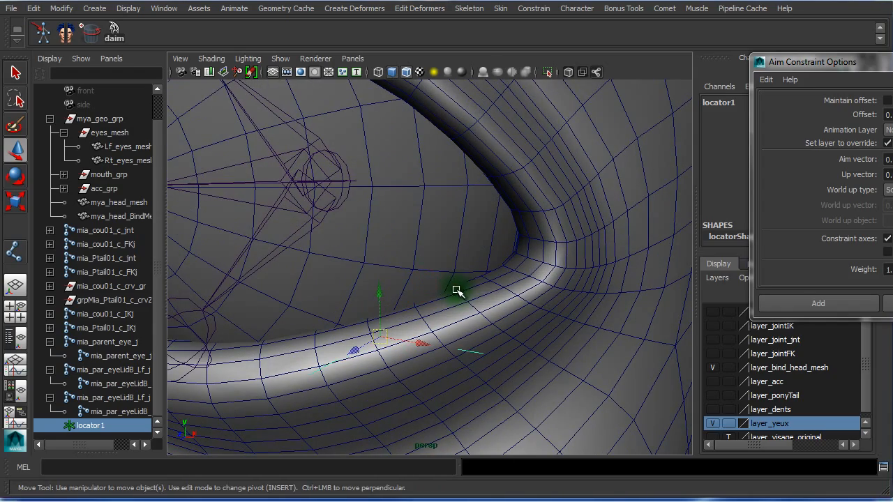
pyautogui.keyDown('alt'); pyautogui.moveTo(531, 258); pyautogui.dragTo(484, 242); pyautogui.keyUp('alt')
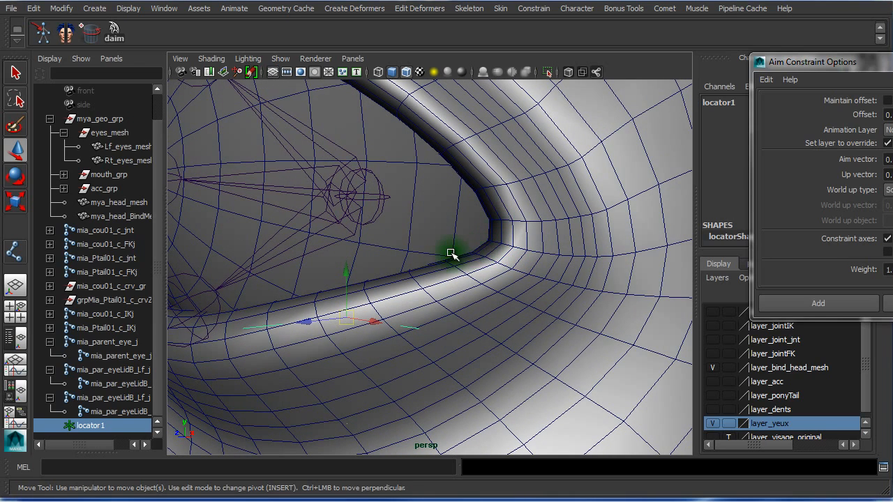
pyautogui.moveTo(446, 264)
pyautogui.keyDown('alt'); pyautogui.mouseDown()
pyautogui.moveTo(598, 273)
pyautogui.moveTo(462, 261)
pyautogui.mouseUp(); pyautogui.keyUp('alt')
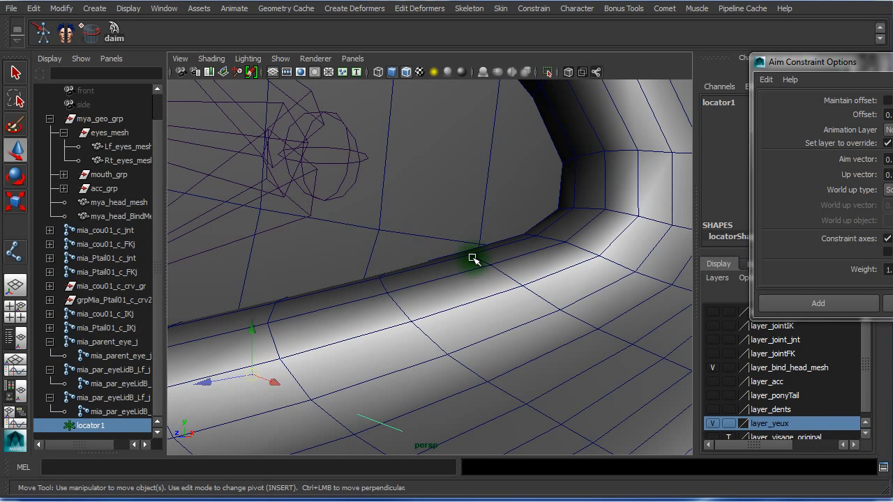
pyautogui.moveTo(473, 259); pyautogui.dragTo(471, 258, button='middle')
# Examine locator1's placement and the surrounding mesh along the left lower eyelid rim from several angles
pyautogui.keyDown('alt'); pyautogui.moveTo(476, 265); pyautogui.dragTo(305, 255); pyautogui.keyUp('alt')
pyautogui.keyDown('alt'); pyautogui.moveTo(404, 269); pyautogui.dragTo(663, 275, button='right'); pyautogui.keyUp('alt')
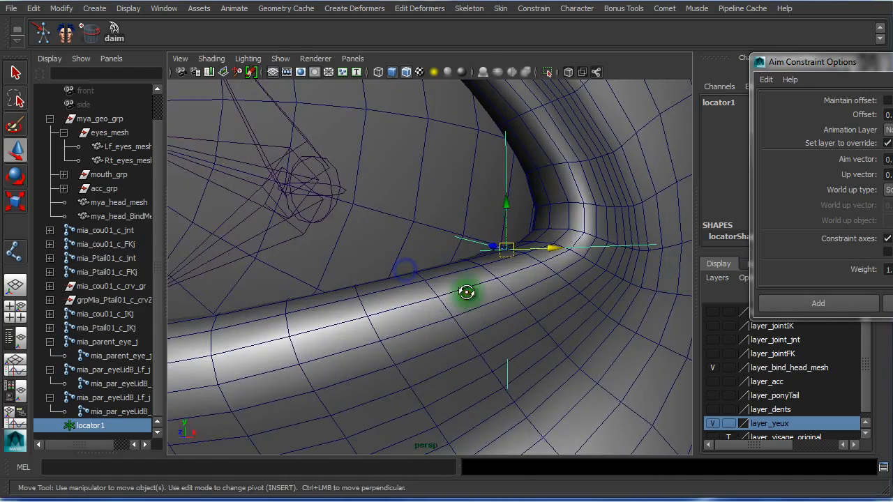
pyautogui.keyDown('alt'); pyautogui.moveTo(465, 292); pyautogui.dragTo(474, 281); pyautogui.keyUp('alt')
pyautogui.keyDown('alt'); pyautogui.moveTo(334, 266); pyautogui.dragTo(346, 288, button='right'); pyautogui.keyUp('alt')
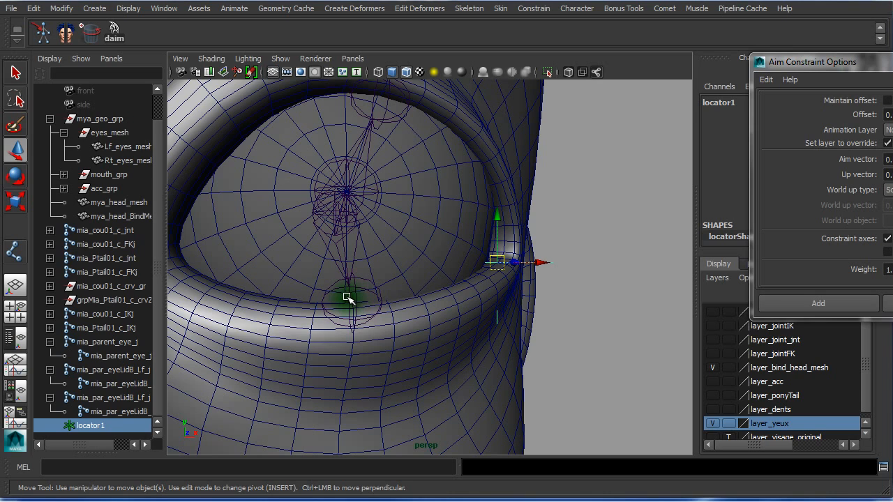
pyautogui.keyDown('alt'); pyautogui.moveTo(339, 311); pyautogui.dragTo(275, 282); pyautogui.keyUp('alt')
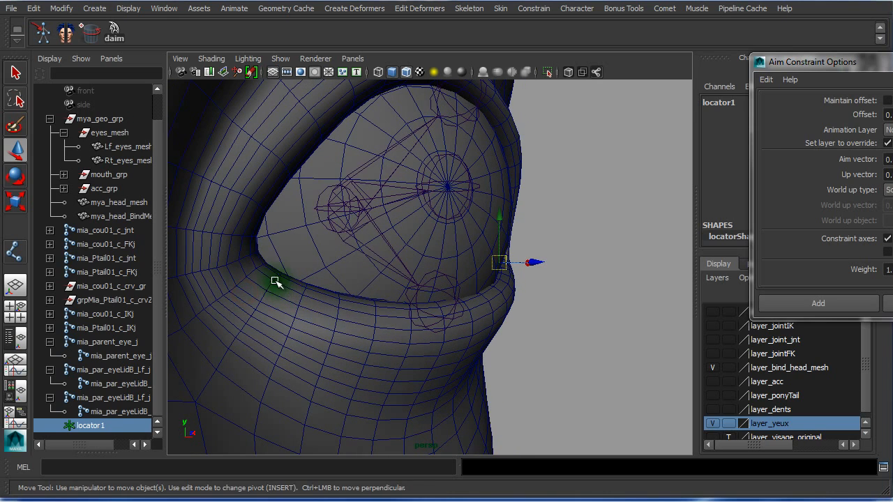
pyautogui.keyDown('alt'); pyautogui.moveTo(255, 266); pyautogui.dragTo(283, 266, button='right'); pyautogui.keyUp('alt')
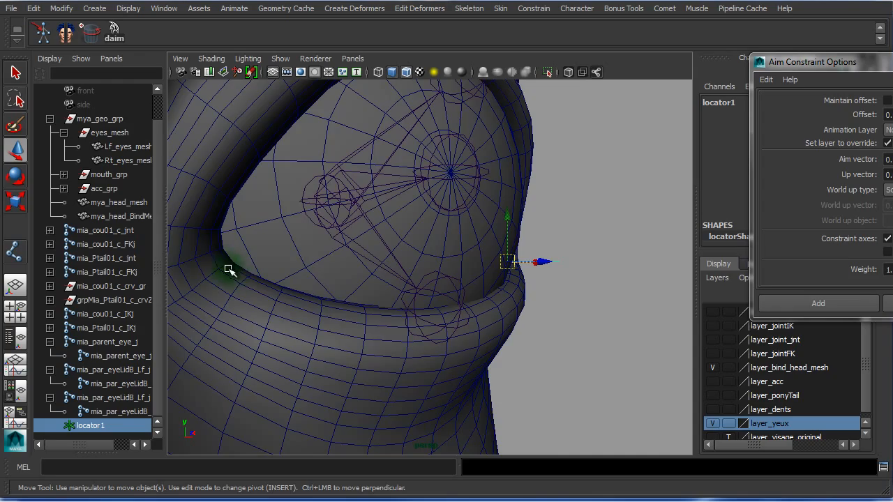
pyautogui.keyDown('alt'); pyautogui.moveTo(296, 287); pyautogui.dragTo(160, 283); pyautogui.keyUp('alt')
pyautogui.keyDown('alt'); pyautogui.moveTo(340, 291); pyautogui.dragTo(496, 305, button='right'); pyautogui.keyUp('alt')
pyautogui.keyDown('alt'); pyautogui.moveTo(475, 284); pyautogui.dragTo(510, 296); pyautogui.keyUp('alt')
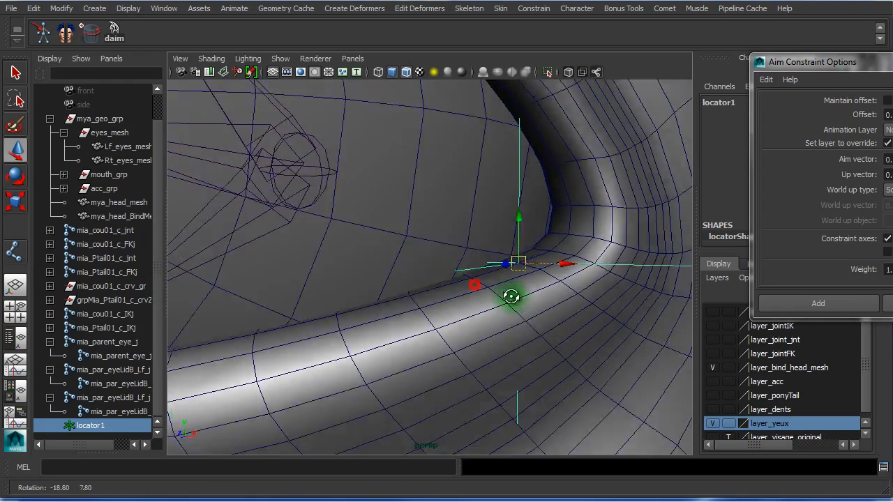
pyautogui.keyDown('alt'); pyautogui.moveTo(511, 297); pyautogui.dragTo(618, 313, button='right'); pyautogui.keyUp('alt')
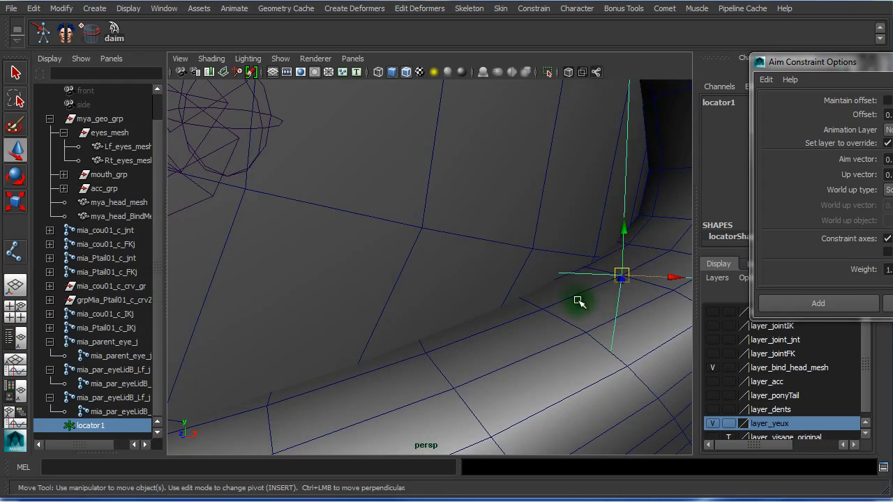
pyautogui.keyDown('alt'); pyautogui.moveTo(578, 302); pyautogui.dragTo(414, 309); pyautogui.keyUp('alt')
pyautogui.keyDown('alt'); pyautogui.moveTo(414, 309); pyautogui.dragTo(554, 325, button='right'); pyautogui.keyUp('alt')
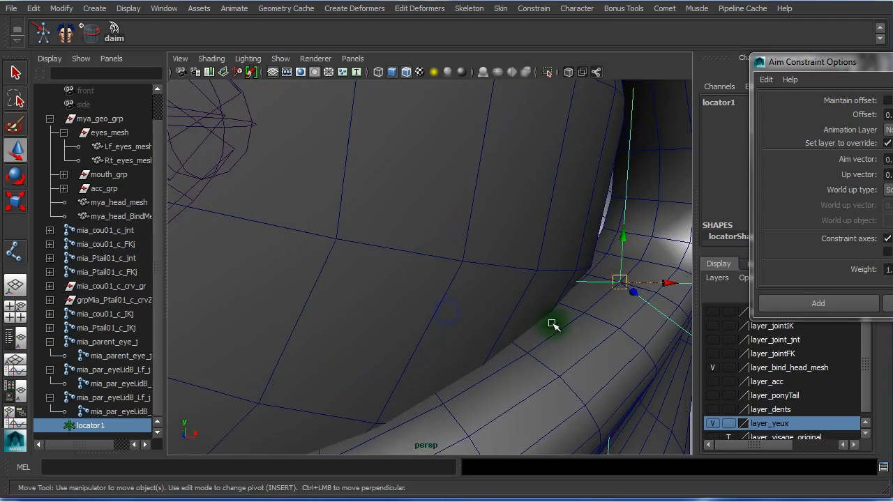
pyautogui.keyDown('alt'); pyautogui.moveTo(554, 325); pyautogui.dragTo(503, 311); pyautogui.keyUp('alt')
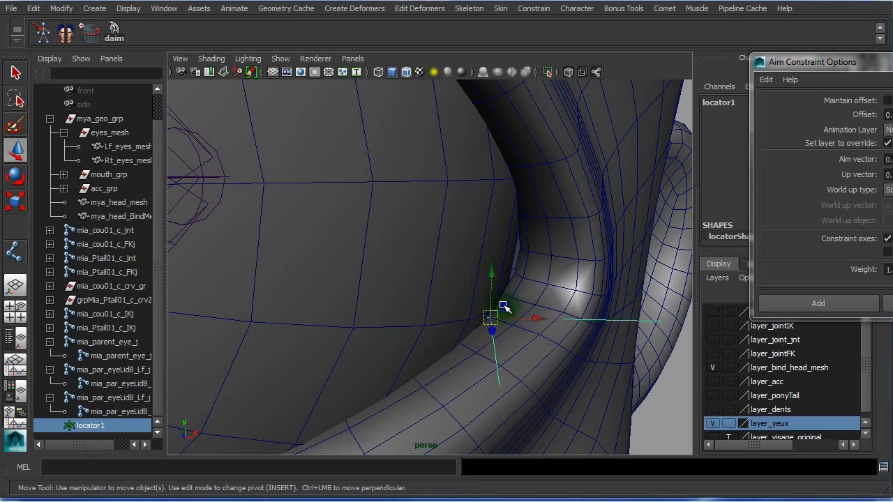
# Select the edge loop around the left eyelid opening on mya_head_BindMesh and inspect the rim near the outer corner
pyautogui.moveTo(504, 307); pyautogui.dragTo(503, 287, button='right')
pyautogui.click(507, 308)
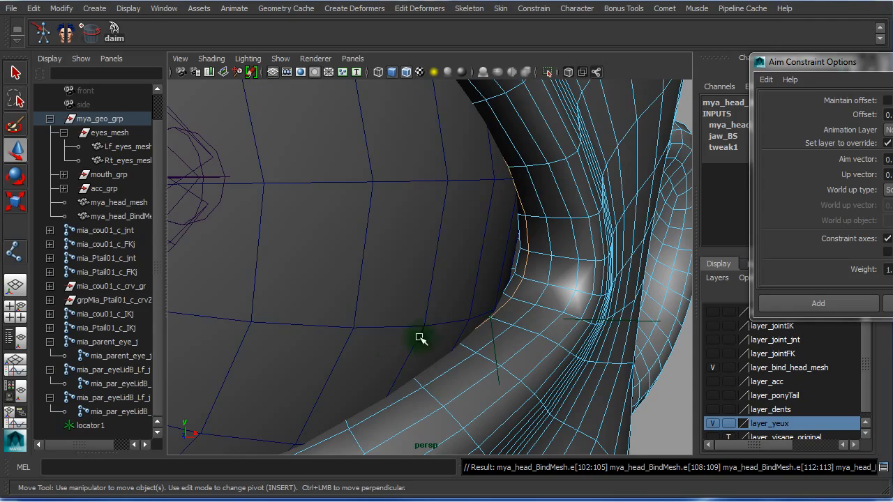
pyautogui.keyDown('alt'); pyautogui.moveTo(421, 339); pyautogui.dragTo(329, 355); pyautogui.keyUp('alt')
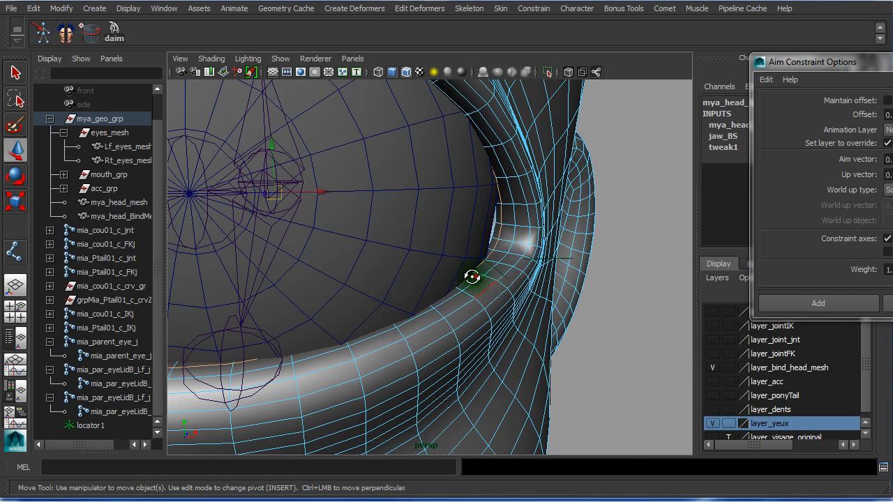
pyautogui.keyDown('alt'); pyautogui.moveTo(470, 277); pyautogui.dragTo(442, 277); pyautogui.keyUp('alt')
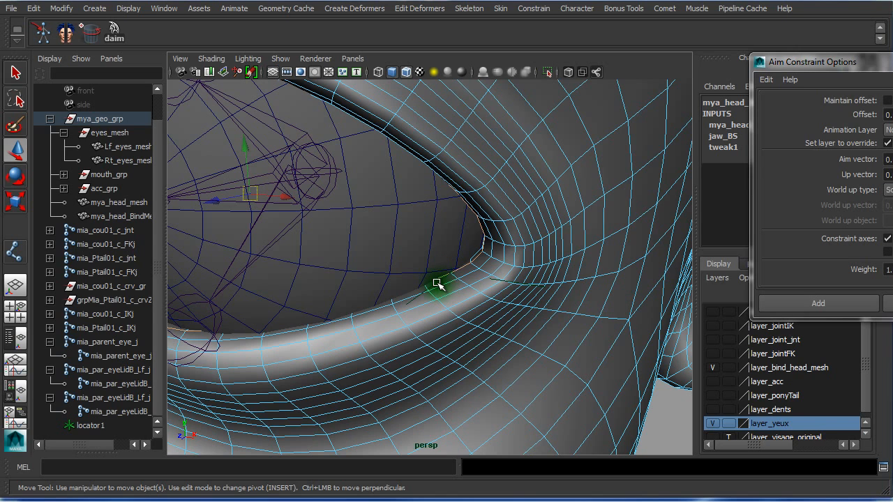
pyautogui.click(437, 283)
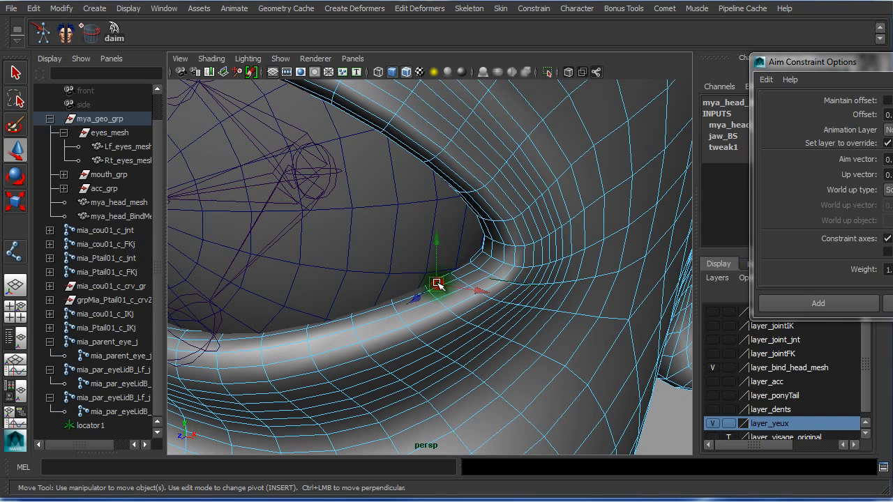
# Select the eye joint and the two left eyelid joint chains in turn to identify each one
pyautogui.click(112, 342)
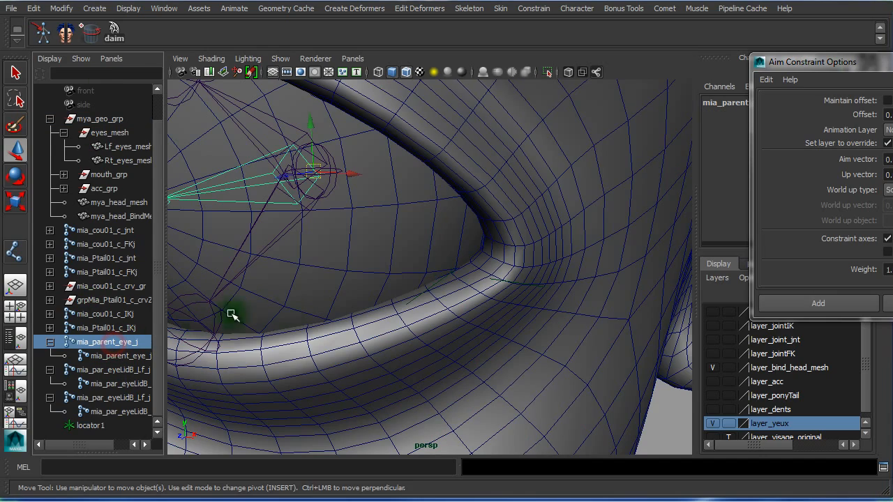
pyautogui.keyDown('alt'); pyautogui.moveTo(405, 304); pyautogui.dragTo(277, 301, button='right'); pyautogui.keyUp('alt')
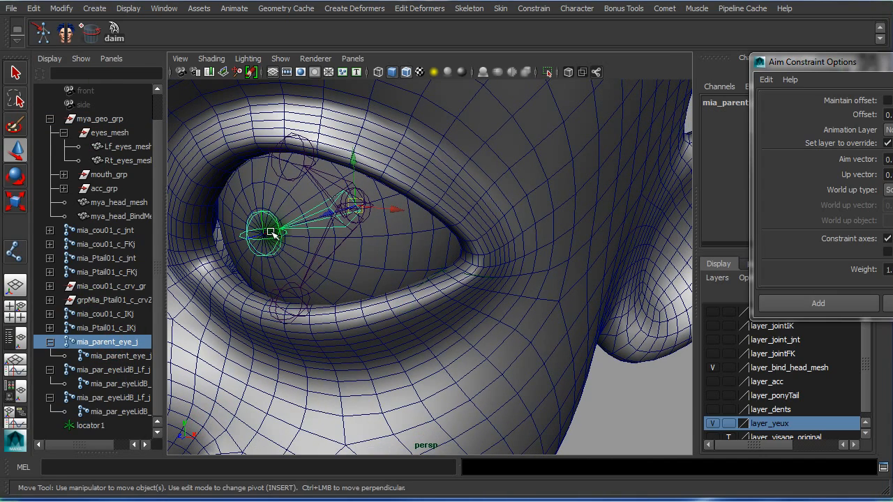
pyautogui.click(91, 370)
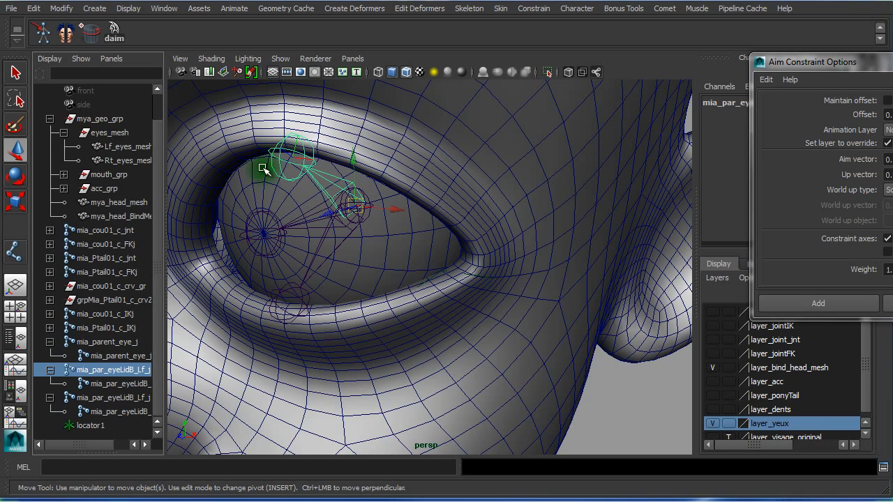
pyautogui.click(117, 398)
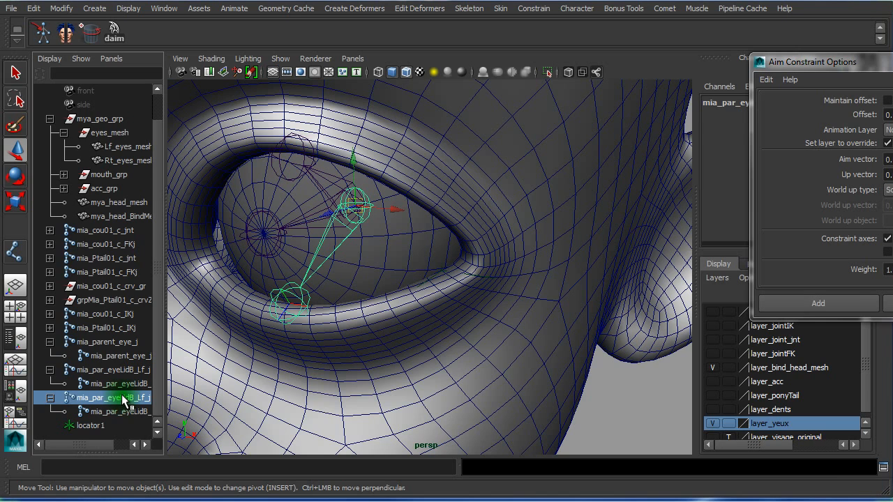
# Duplicate the mia_parent_eye_j joint chain inside the left eye
pyautogui.click(298, 222)
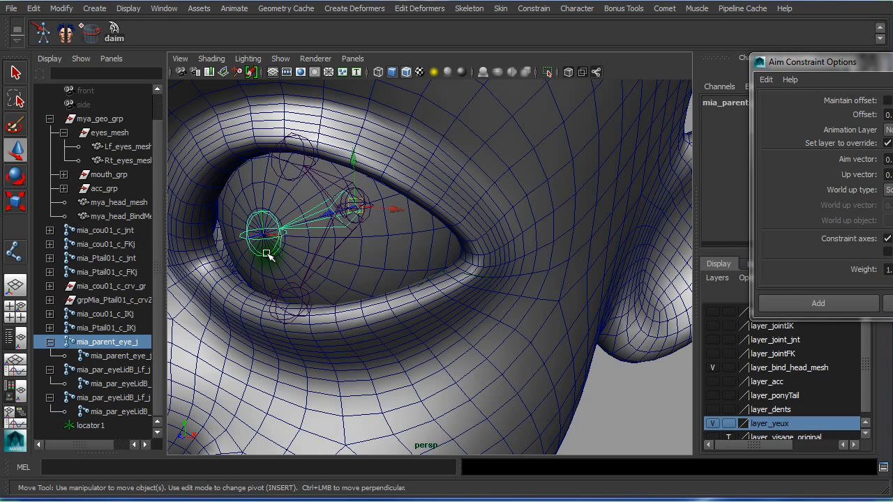
pyautogui.hotkey('ctrl', 'd')
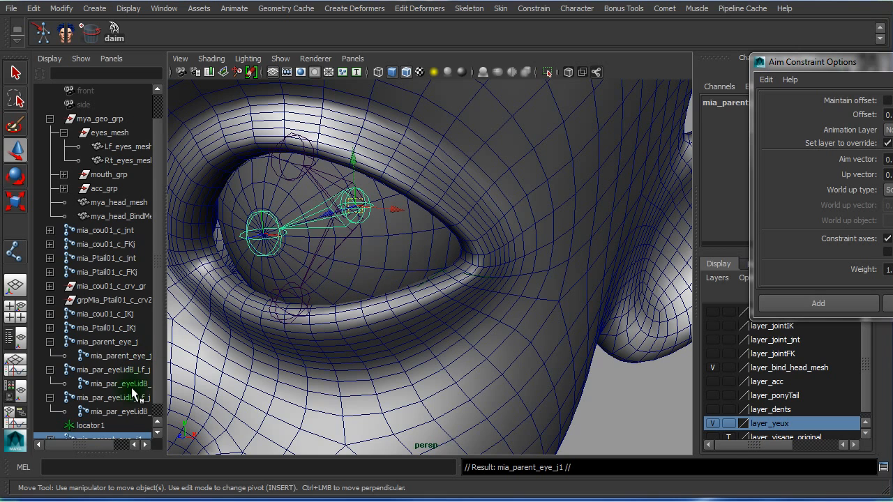
pyautogui.scroll(-1, 155, 234)
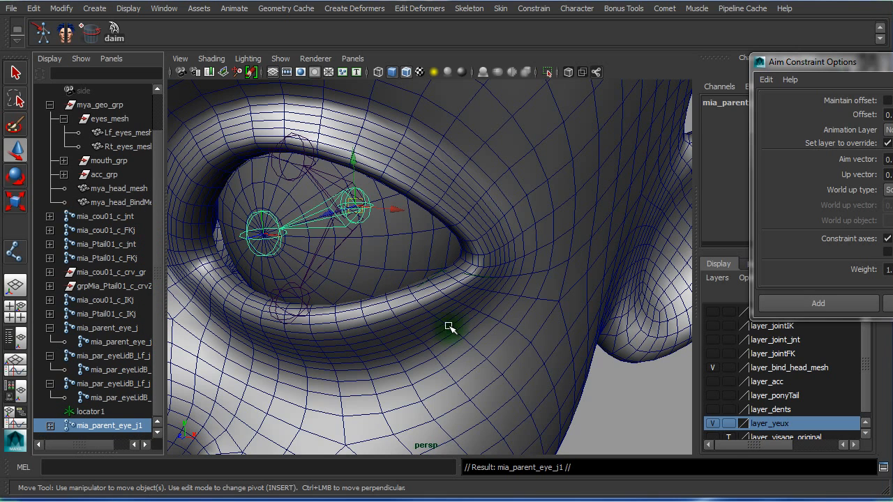
# Aim the duplicated mia_parent_eye_j1 joint at locator1 with the daim command, and expand the joint's hierarchy in the Outliner
pyautogui.click(445, 272)
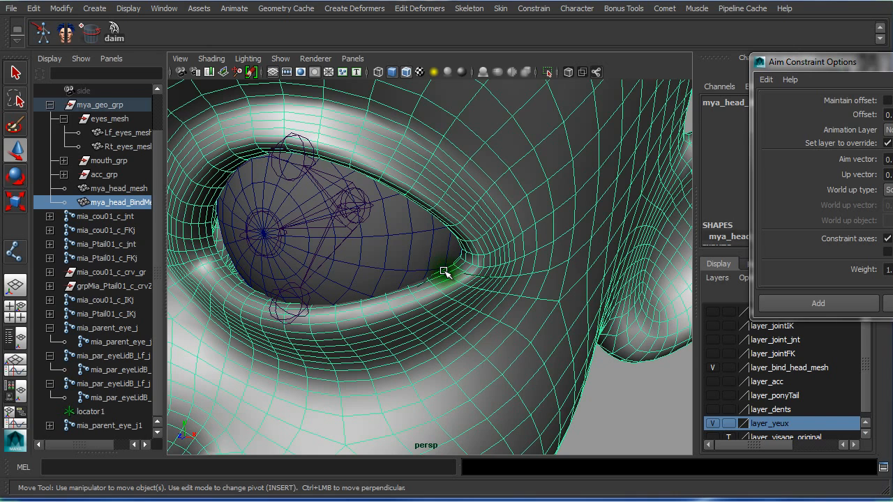
pyautogui.click(441, 269)
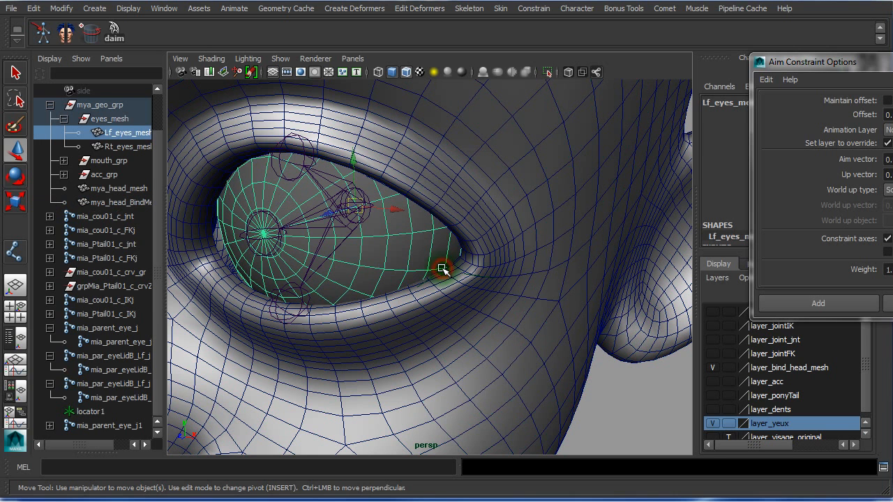
pyautogui.click(90, 413)
pyautogui.keyDown('ctrl'); pyautogui.click(97, 426); pyautogui.keyUp('ctrl')
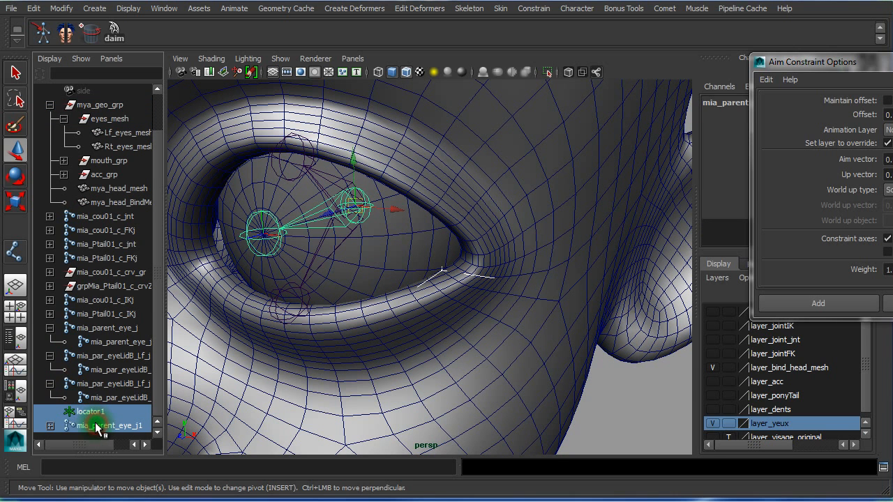
pyautogui.click(111, 35)
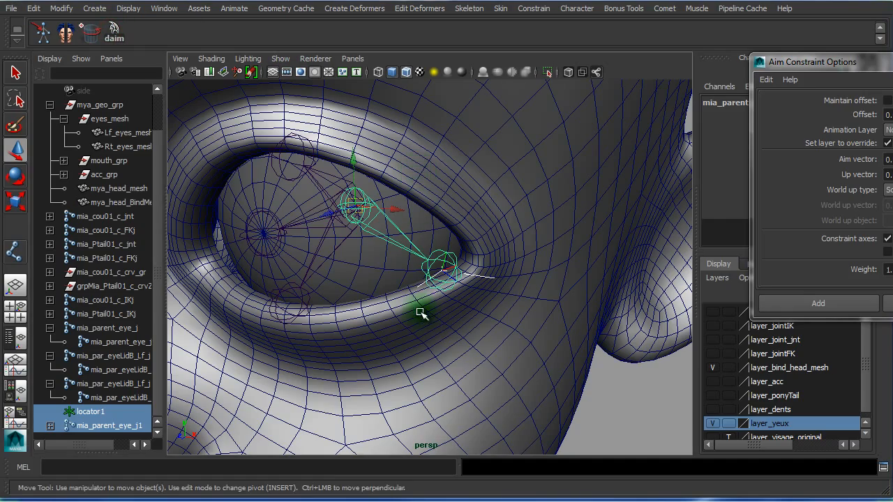
pyautogui.keyDown('alt'); pyautogui.moveTo(388, 313); pyautogui.dragTo(266, 297, button='right'); pyautogui.keyUp('alt')
pyautogui.keyDown('alt'); pyautogui.moveTo(355, 275); pyautogui.dragTo(344, 243); pyautogui.keyUp('alt')
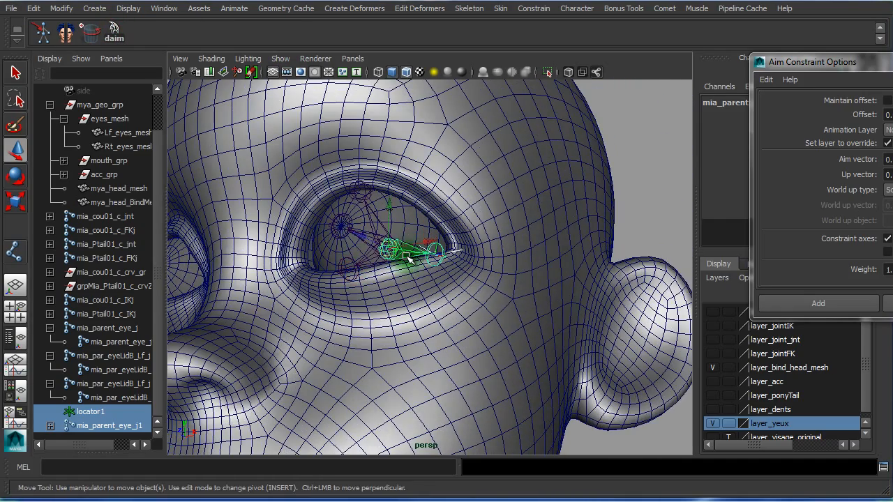
pyautogui.click(49, 426)
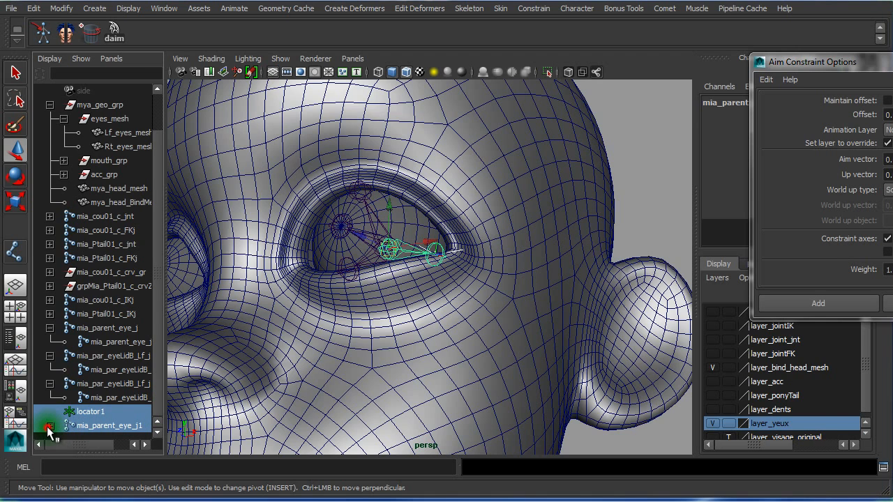
pyautogui.scroll(-1, 159, 307)
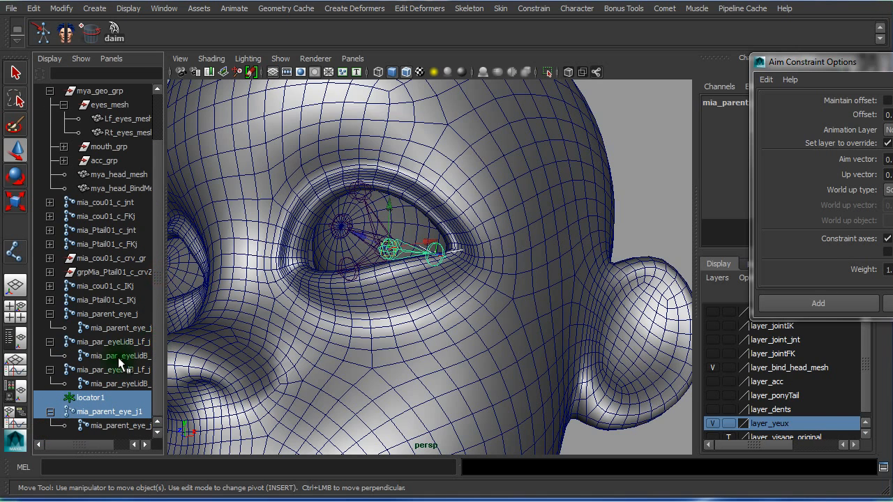
# Select locator1 and move it across the left lower eyelid toward the inner corner of the eye
pyautogui.click(97, 402)
pyautogui.keyDown('alt'); pyautogui.moveTo(450, 388); pyautogui.dragTo(432, 409); pyautogui.keyUp('alt')
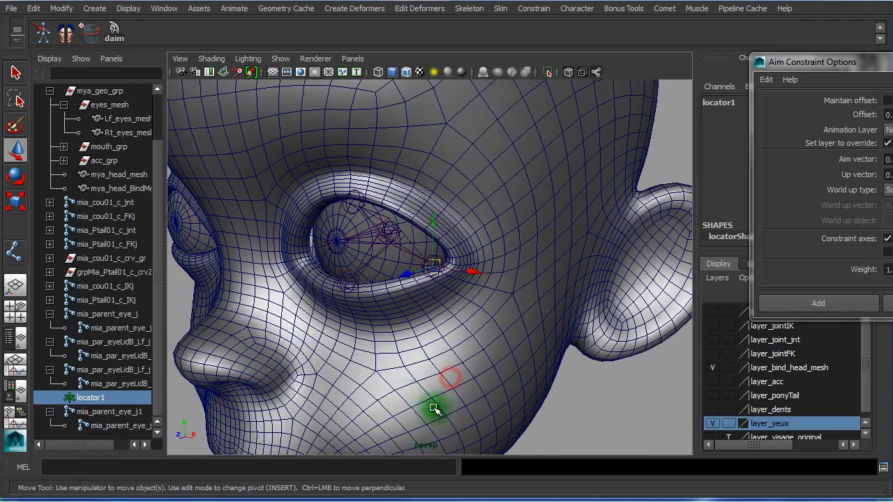
pyautogui.keyDown('alt'); pyautogui.moveTo(433, 409); pyautogui.dragTo(577, 364, button='right'); pyautogui.keyUp('alt')
pyautogui.keyDown('alt'); pyautogui.moveTo(578, 365); pyautogui.dragTo(560, 305); pyautogui.keyUp('alt')
pyautogui.keyDown('alt'); pyautogui.moveTo(495, 362); pyautogui.dragTo(452, 333, button='right'); pyautogui.keyUp('alt')
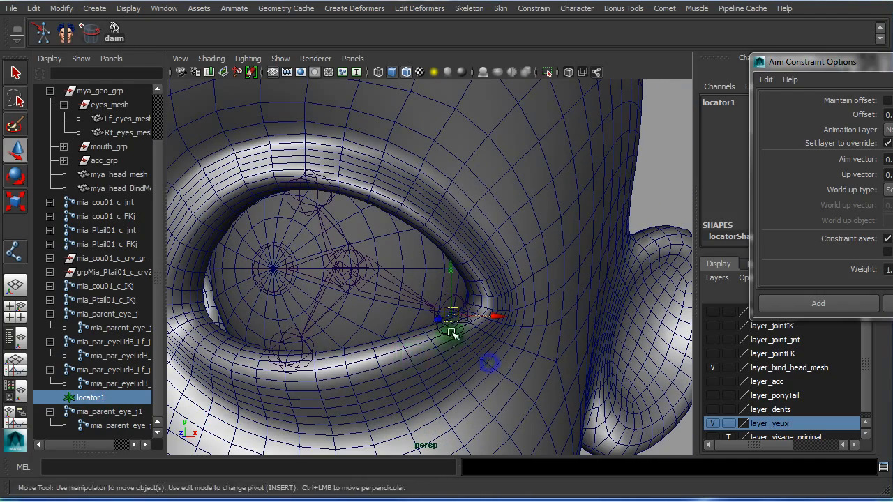
pyautogui.moveTo(457, 321); pyautogui.dragTo(201, 326)
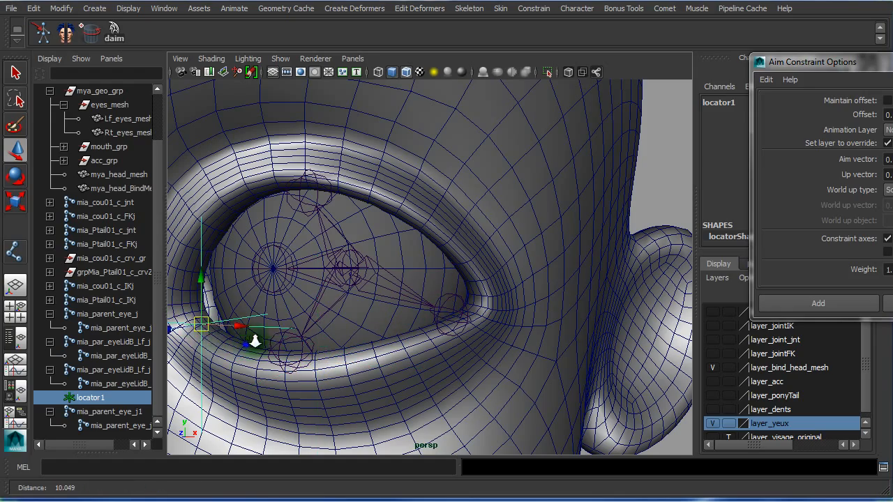
# Snap locator1 to a vertex on the left eyelid rim at the inner corner of the eye
pyautogui.keyDown('alt'); pyautogui.moveTo(254, 340); pyautogui.dragTo(316, 339, button='right'); pyautogui.keyUp('alt')
pyautogui.keyDown('alt'); pyautogui.moveTo(414, 307); pyautogui.dragTo(597, 285, button='middle'); pyautogui.keyUp('alt')
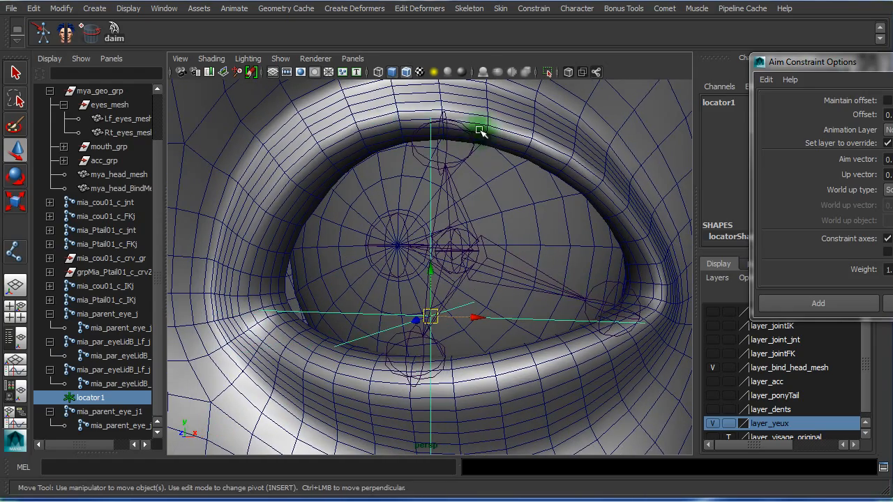
pyautogui.keyDown('alt'); pyautogui.moveTo(363, 343); pyautogui.dragTo(489, 272, button='right'); pyautogui.keyUp('alt')
pyautogui.keyDown('alt'); pyautogui.moveTo(489, 272); pyautogui.dragTo(494, 315, button='middle'); pyautogui.keyUp('alt')
pyautogui.keyDown('alt'); pyautogui.moveTo(519, 319); pyautogui.dragTo(490, 319, button='right'); pyautogui.keyUp('alt')
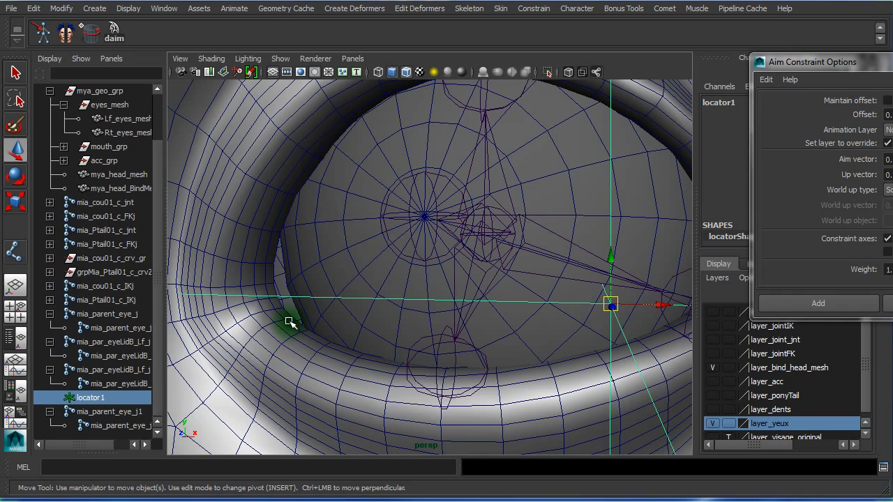
pyautogui.moveTo(289, 323); pyautogui.dragTo(287, 323, button='middle')
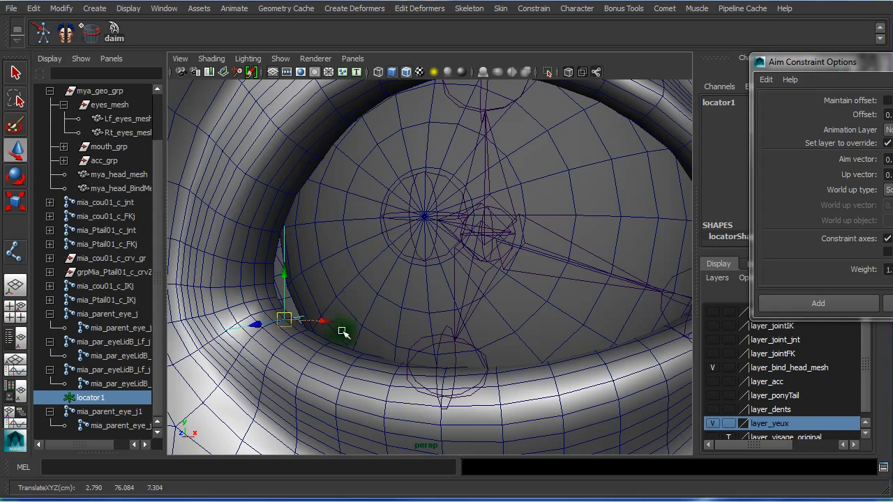
# Examine locator1's placement on the rim at the inner corner of the left eye from several angles
pyautogui.keyDown('alt'); pyautogui.moveTo(360, 335); pyautogui.dragTo(280, 312, button='right'); pyautogui.keyUp('alt')
pyautogui.keyDown('alt'); pyautogui.moveTo(345, 303); pyautogui.dragTo(384, 302); pyautogui.keyUp('alt')
pyautogui.keyDown('alt'); pyautogui.moveTo(333, 298); pyautogui.dragTo(505, 307, button='right'); pyautogui.keyUp('alt')
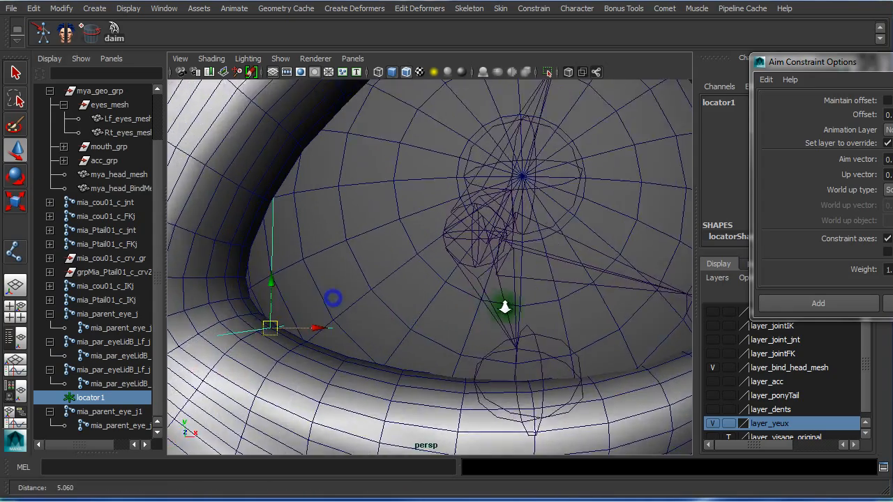
pyautogui.keyDown('alt'); pyautogui.moveTo(505, 307); pyautogui.dragTo(428, 305); pyautogui.keyUp('alt')
pyautogui.keyDown('alt'); pyautogui.moveTo(429, 305); pyautogui.dragTo(433, 304, button='right'); pyautogui.keyUp('alt')
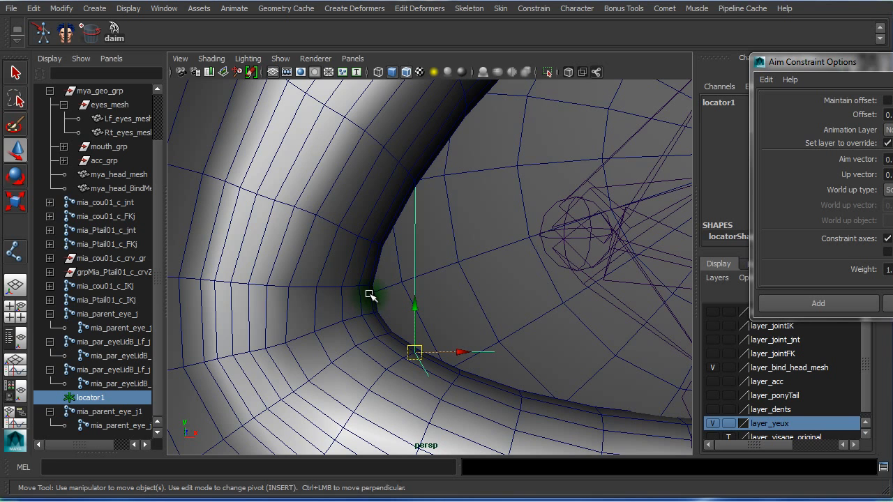
pyautogui.keyDown('alt'); pyautogui.moveTo(393, 369); pyautogui.dragTo(453, 357); pyautogui.keyUp('alt')
pyautogui.keyDown('alt'); pyautogui.moveTo(453, 357); pyautogui.dragTo(396, 239, button='middle'); pyautogui.keyUp('alt')
pyautogui.keyDown('alt'); pyautogui.moveTo(395, 240); pyautogui.dragTo(441, 279); pyautogui.keyUp('alt')
pyautogui.keyDown('alt'); pyautogui.moveTo(459, 284); pyautogui.dragTo(217, 266, button='right'); pyautogui.keyUp('alt')
pyautogui.keyDown('alt'); pyautogui.moveTo(487, 295); pyautogui.dragTo(434, 288, button='right'); pyautogui.keyUp('alt')
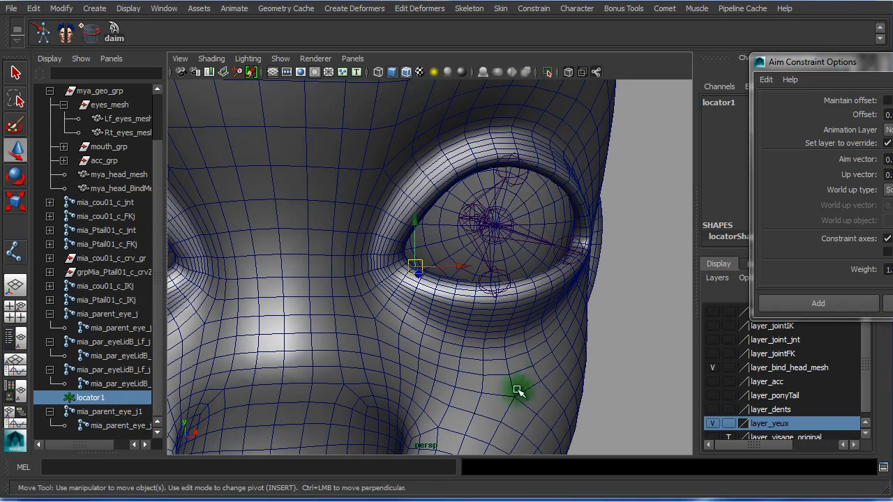
# Duplicate the mia_parent_eye_j1 joint chain and rotate the copy away from the outer corner toward the middle of the lower eyelid
pyautogui.keyDown('alt'); pyautogui.moveTo(571, 396); pyautogui.dragTo(435, 365); pyautogui.keyUp('alt')
pyautogui.click(522, 237)
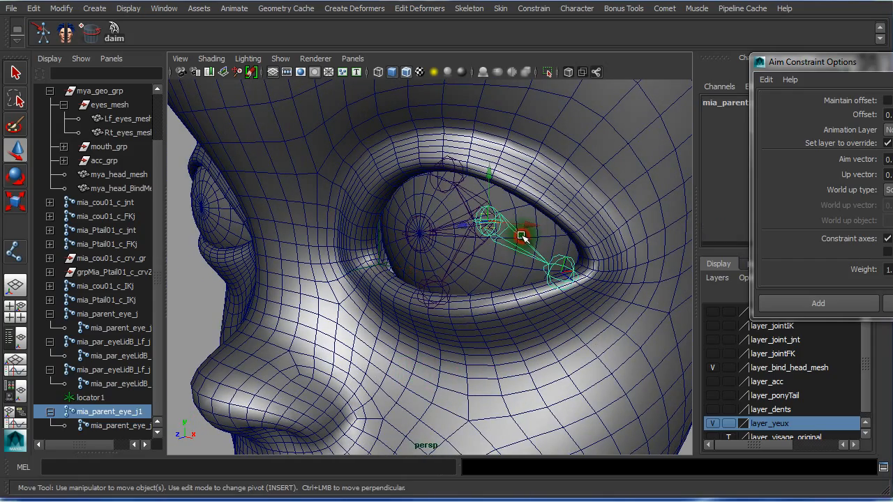
pyautogui.moveTo(514, 279)
pyautogui.keyDown('alt'); pyautogui.mouseDown()
pyautogui.moveTo(458, 273)
pyautogui.moveTo(551, 261)
pyautogui.moveTo(527, 259)
pyautogui.moveTo(518, 268)
pyautogui.mouseUp(); pyautogui.keyUp('alt')
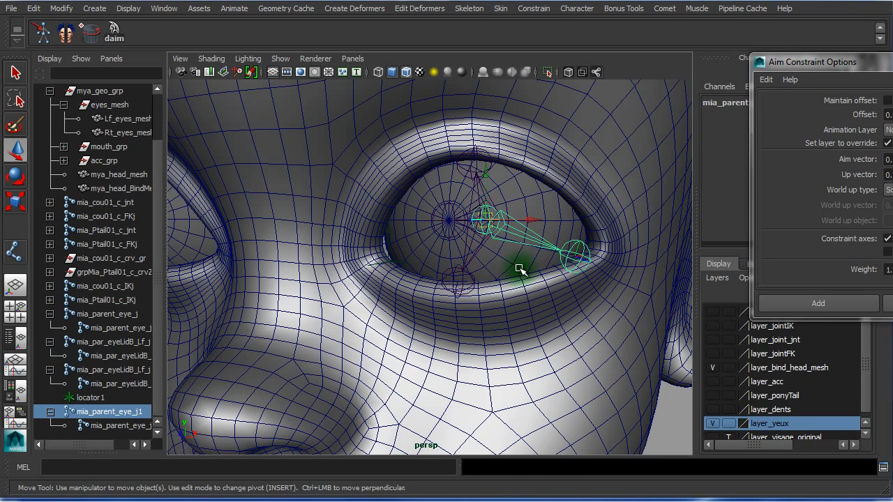
pyautogui.hotkey('ctrl', 'd')
pyautogui.press('e')
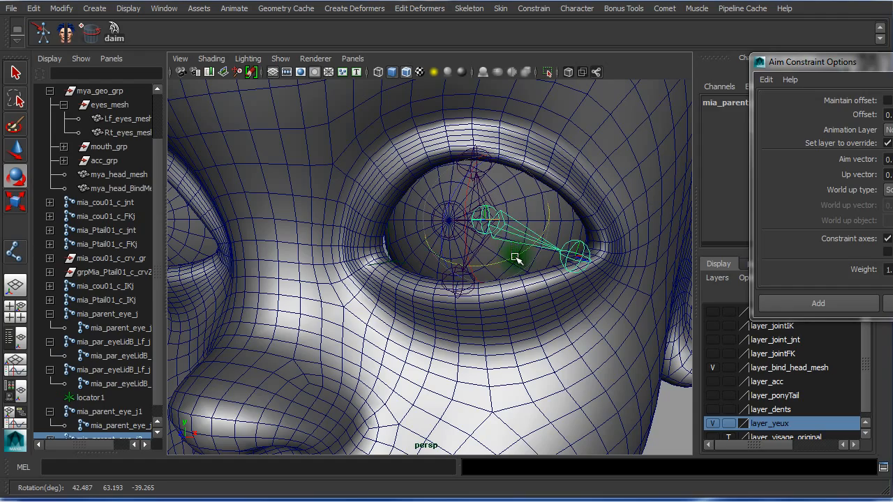
pyautogui.moveTo(516, 258); pyautogui.dragTo(468, 327)
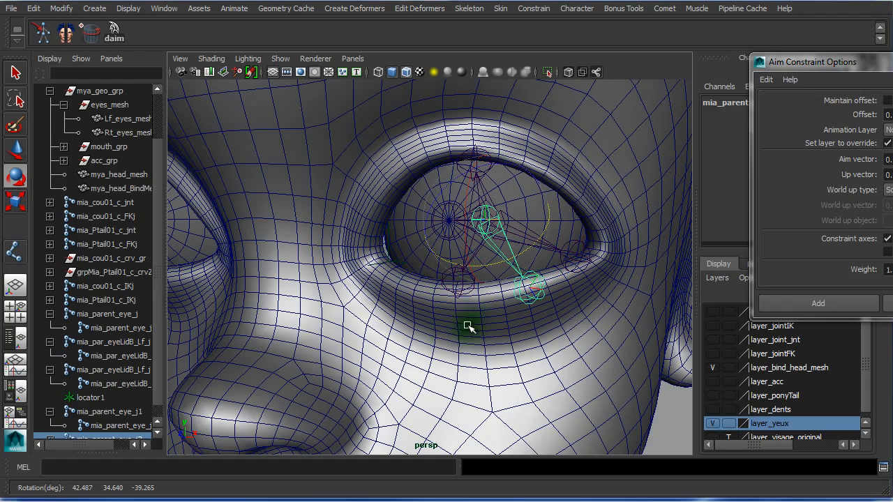
pyautogui.keyDown('alt'); pyautogui.moveTo(422, 336); pyautogui.dragTo(400, 344, button='right'); pyautogui.keyUp('alt')
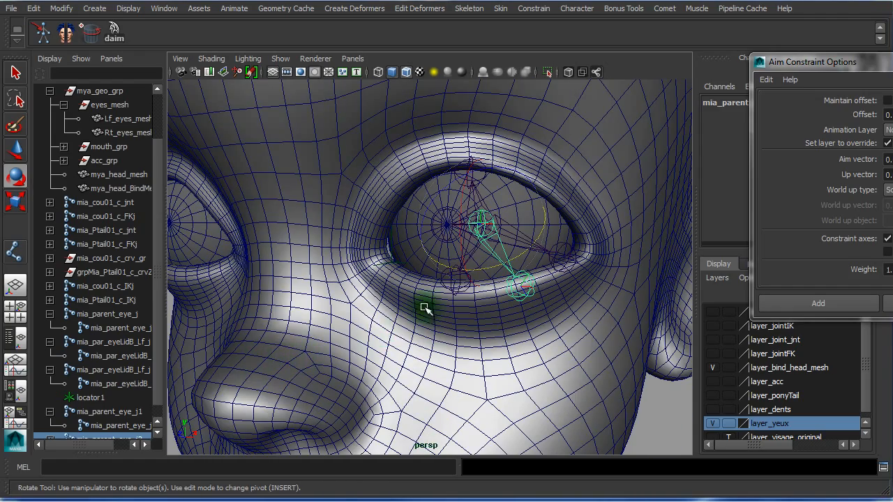
# Select locator1 together with the head and left eye meshes, and close the Aim Constraint Options window
pyautogui.keyDown('alt'); pyautogui.moveTo(426, 309); pyautogui.dragTo(369, 329); pyautogui.keyUp('alt')
pyautogui.click(384, 262)
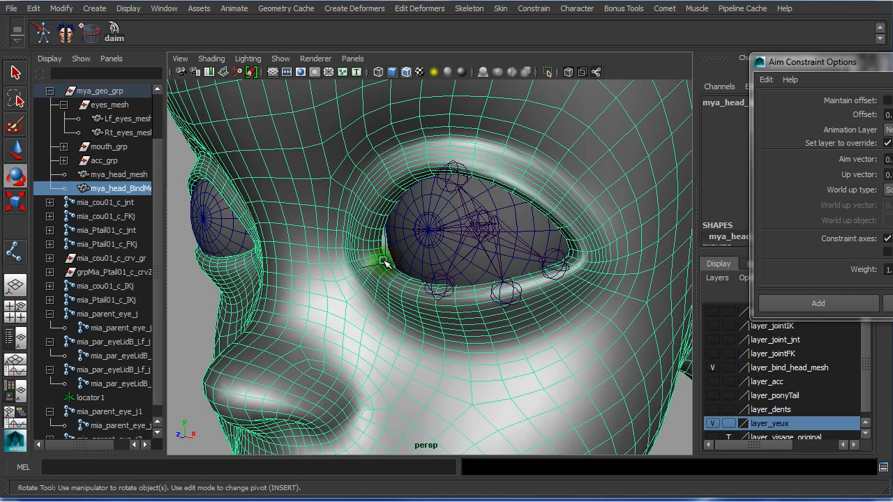
pyautogui.click(379, 260)
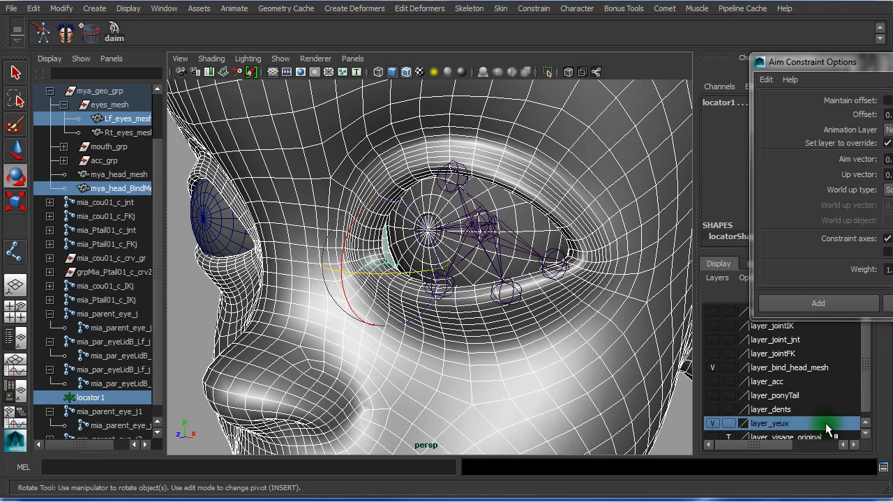
pyautogui.moveTo(800, 61); pyautogui.dragTo(643, 56)
pyautogui.click(740, 49)
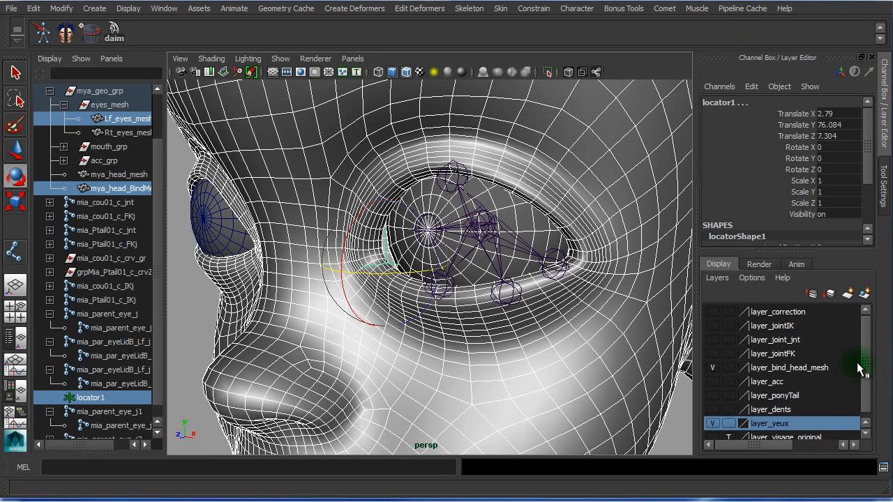
# Set layer_bind_head_mesh to the Reference display type and clear the current selection
pyautogui.moveTo(870, 349); pyautogui.dragTo(871, 323)
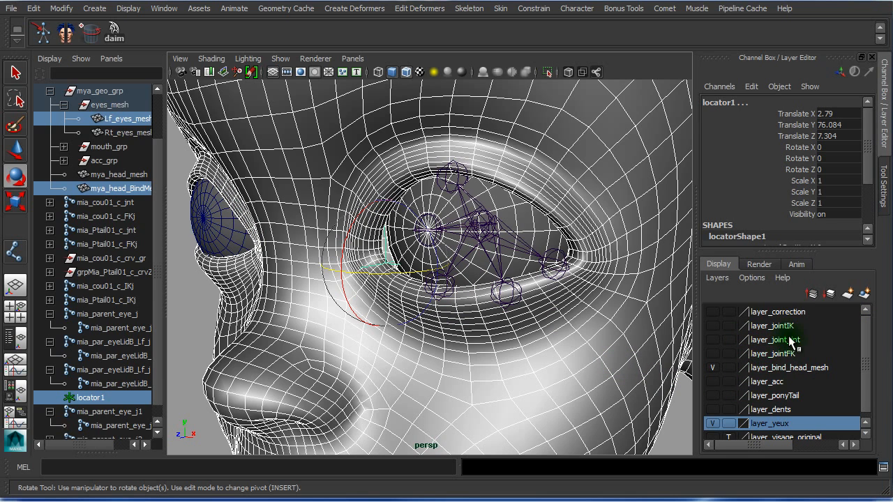
pyautogui.click(729, 368)
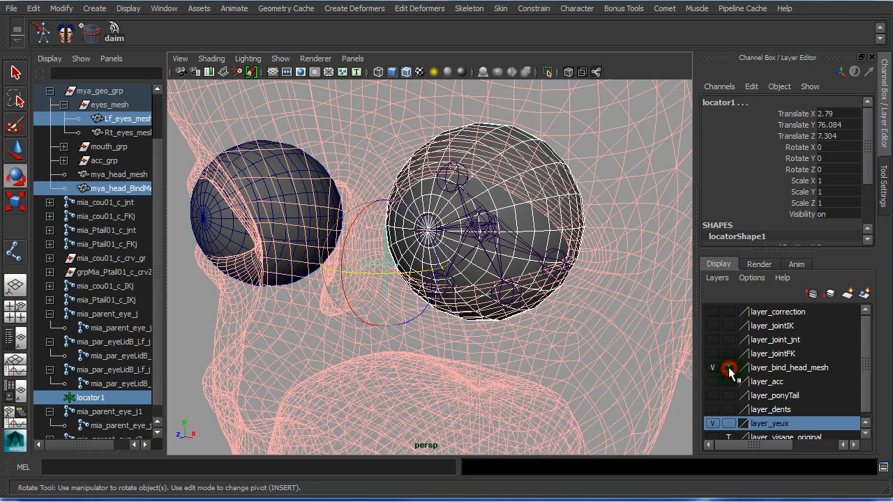
pyautogui.click(729, 368)
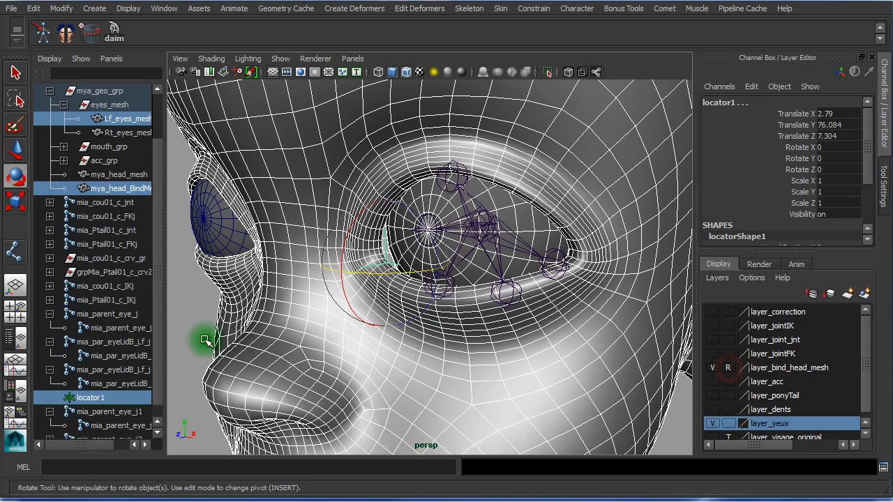
pyautogui.click(182, 312)
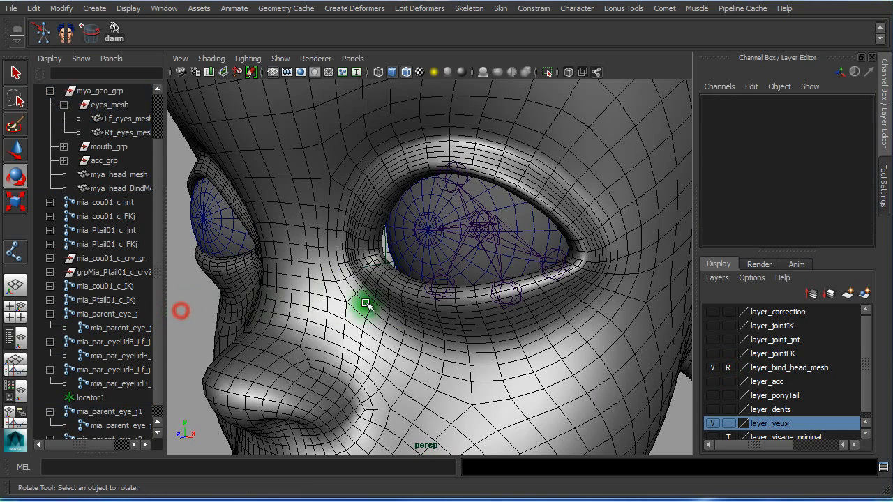
# Aim the mia_parent_eye_j2 joint at locator1 in the inner corner of the left eye with the daim command
pyautogui.click(388, 263)
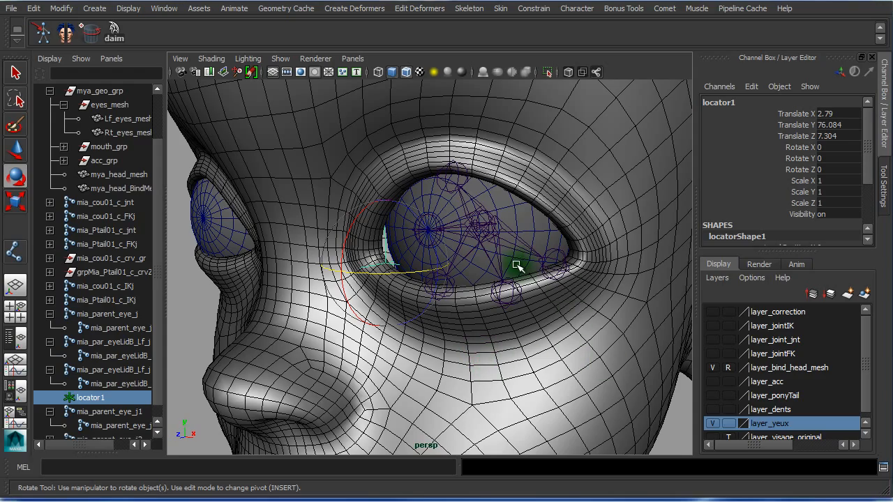
pyautogui.moveTo(514, 263)
pyautogui.keyDown('alt'); pyautogui.mouseDown()
pyautogui.moveTo(512, 273)
pyautogui.moveTo(508, 255)
pyautogui.moveTo(519, 273)
pyautogui.moveTo(504, 264)
pyautogui.mouseUp(); pyautogui.keyUp('alt')
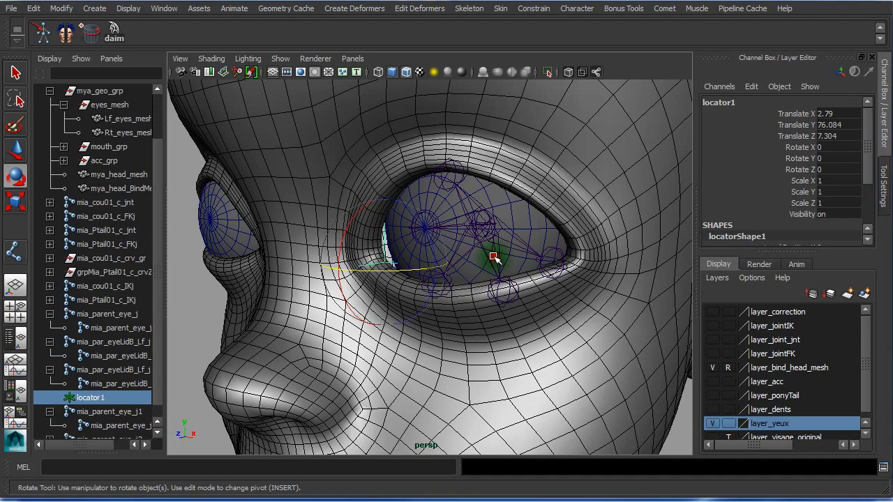
pyautogui.click(494, 258)
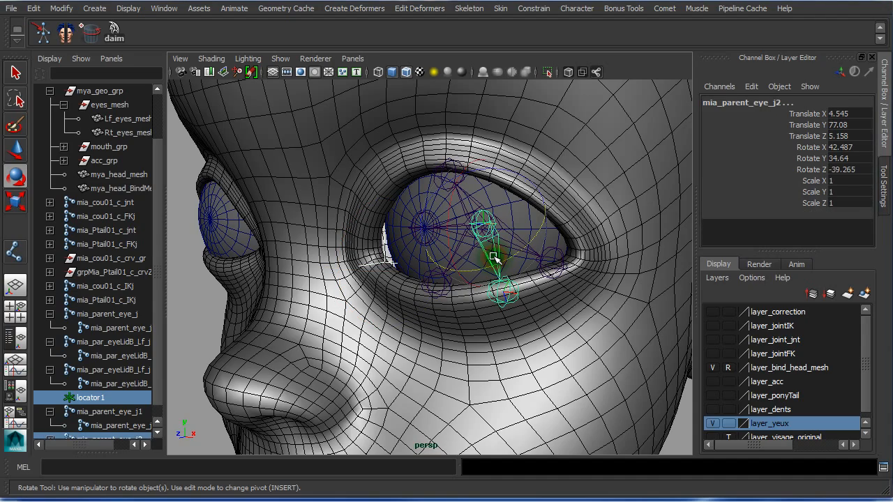
pyautogui.click(114, 31)
pyautogui.keyDown('alt'); pyautogui.moveTo(417, 152); pyautogui.dragTo(502, 155); pyautogui.keyUp('alt')
pyautogui.keyDown('alt'); pyautogui.moveTo(490, 302); pyautogui.dragTo(465, 283); pyautogui.keyUp('alt')
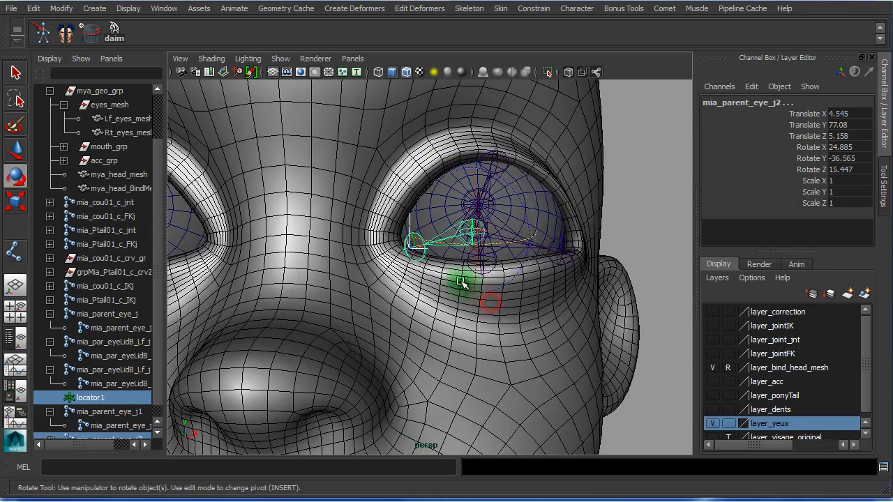
pyautogui.keyDown('alt'); pyautogui.moveTo(506, 273); pyautogui.dragTo(604, 285, button='right'); pyautogui.keyUp('alt')
pyautogui.keyDown('alt'); pyautogui.moveTo(558, 292); pyautogui.dragTo(500, 299); pyautogui.keyUp('alt')
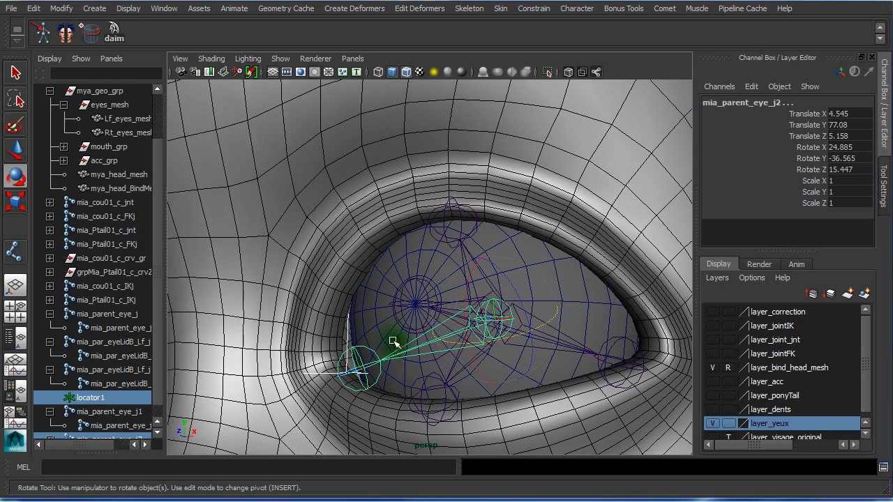
pyautogui.keyDown('alt'); pyautogui.moveTo(393, 341); pyautogui.dragTo(421, 325); pyautogui.keyUp('alt')
# Move locator1 to the middle of the left upper eyelid and snap it to a vertex on the lid's inner rim
pyautogui.click(358, 313)
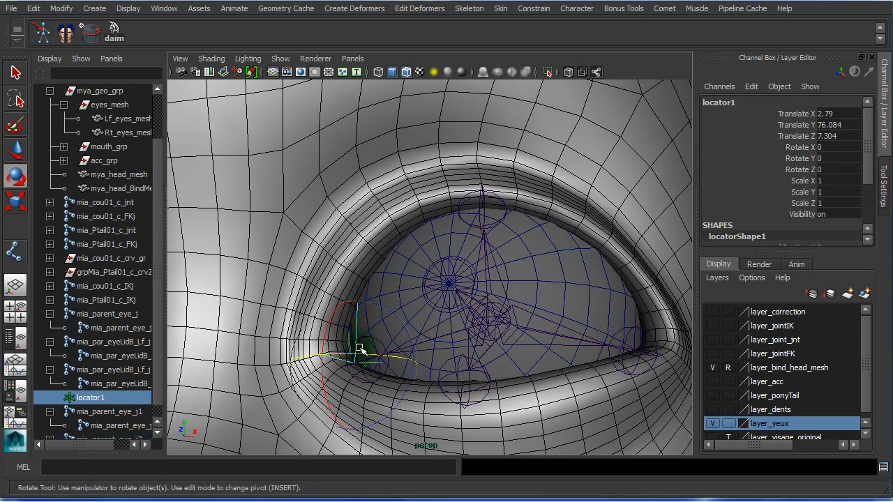
pyautogui.press('w')
pyautogui.keyDown('alt'); pyautogui.moveTo(447, 314); pyautogui.dragTo(437, 313); pyautogui.keyUp('alt')
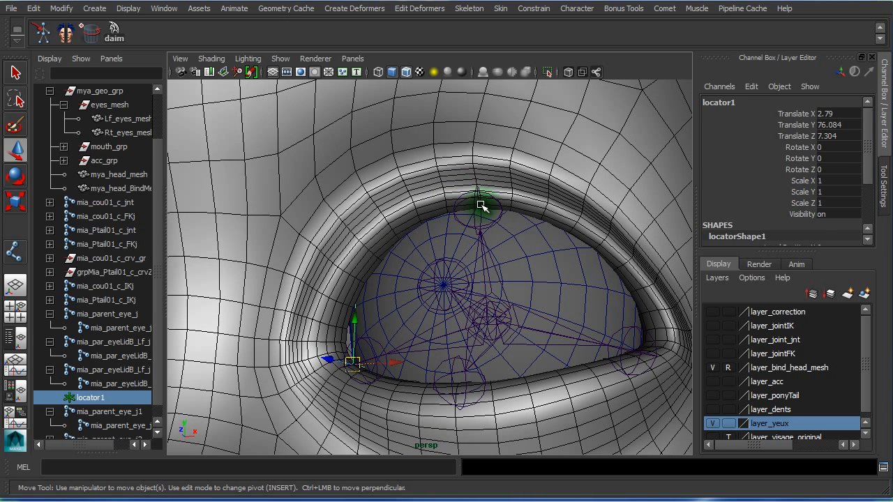
pyautogui.moveTo(478, 203); pyautogui.dragTo(478, 203, button='middle')
pyautogui.keyDown('alt'); pyautogui.moveTo(468, 295); pyautogui.dragTo(638, 344, button='right'); pyautogui.keyUp('alt')
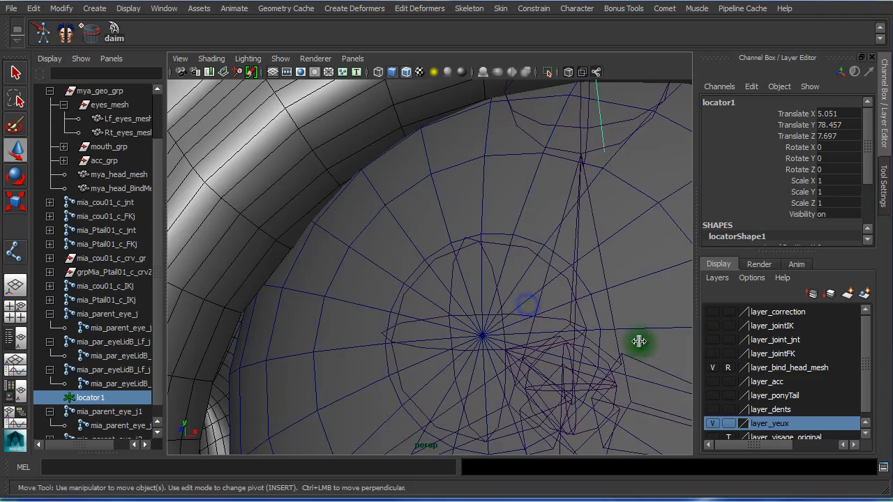
pyautogui.keyDown('alt'); pyautogui.moveTo(509, 317); pyautogui.dragTo(418, 406, button='middle'); pyautogui.keyUp('alt')
pyautogui.keyDown('alt'); pyautogui.moveTo(401, 325); pyautogui.dragTo(492, 320, button='right'); pyautogui.keyUp('alt')
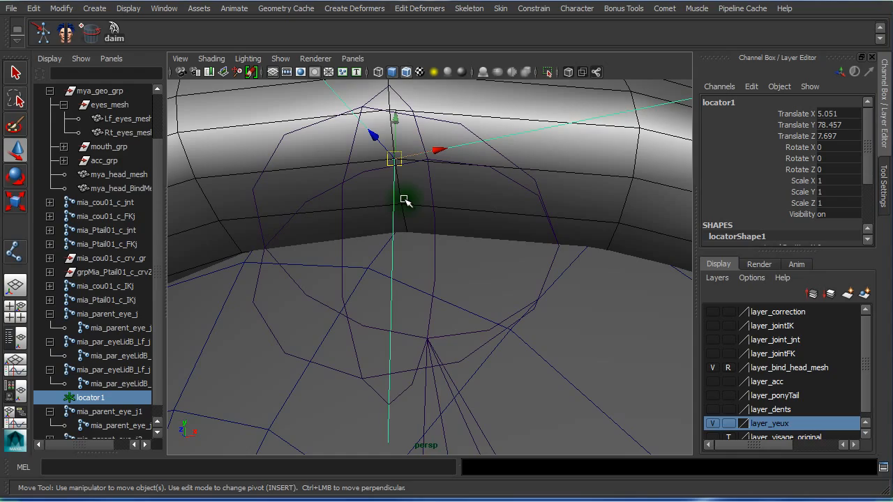
pyautogui.moveTo(404, 199); pyautogui.dragTo(402, 201, button='middle')
pyautogui.keyDown('alt'); pyautogui.moveTo(464, 267); pyautogui.dragTo(60, 222, button='right'); pyautogui.keyUp('alt')
pyautogui.keyDown('alt'); pyautogui.moveTo(369, 300); pyautogui.dragTo(332, 304); pyautogui.keyUp('alt')
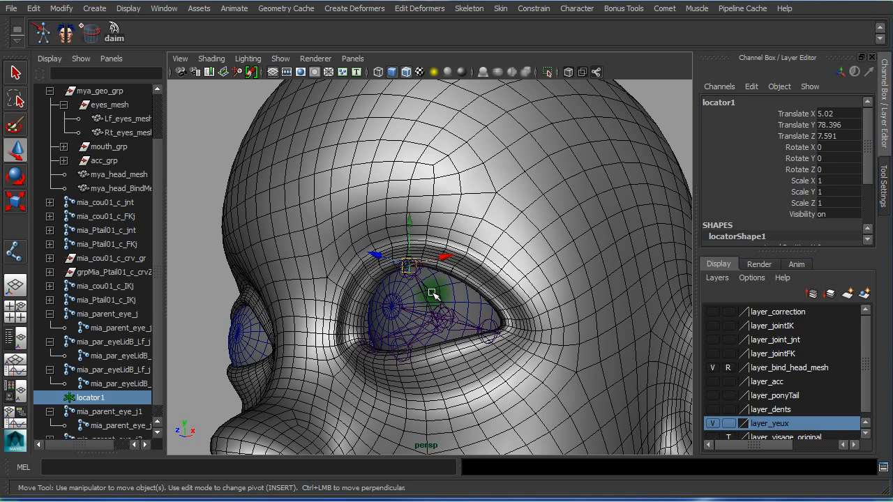
# Aim the left upper eyelid's parent joint at locator1 with the daim command
pyautogui.keyDown('shift'); pyautogui.click(431, 294); pyautogui.keyUp('shift')
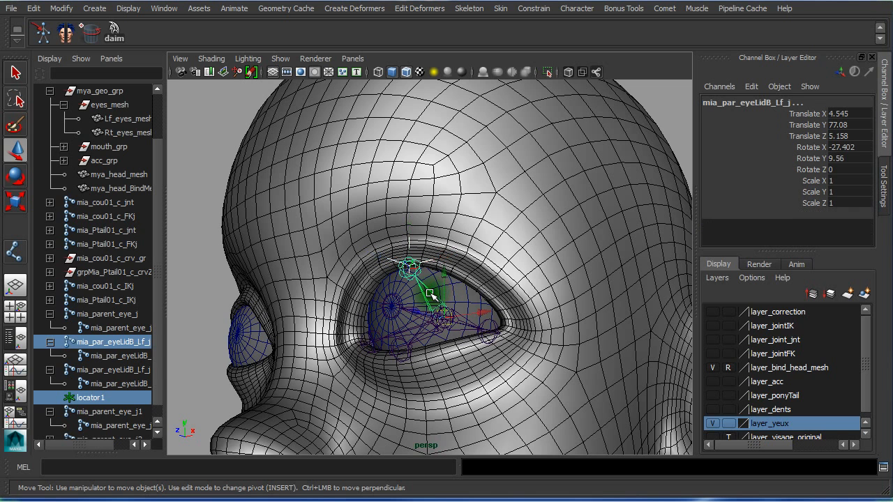
pyautogui.keyDown('alt'); pyautogui.moveTo(217, 172); pyautogui.dragTo(489, 294, button='right'); pyautogui.keyUp('alt')
pyautogui.keyDown('alt'); pyautogui.moveTo(417, 291); pyautogui.dragTo(453, 293); pyautogui.keyUp('alt')
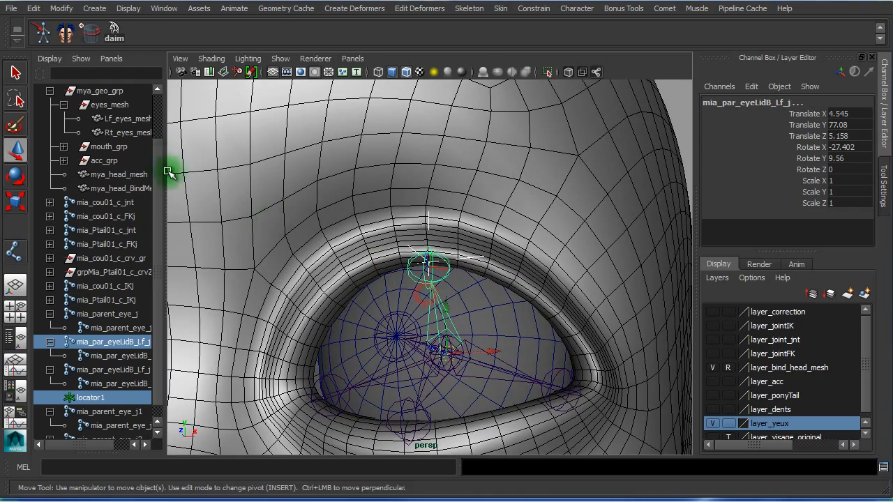
pyautogui.click(113, 31)
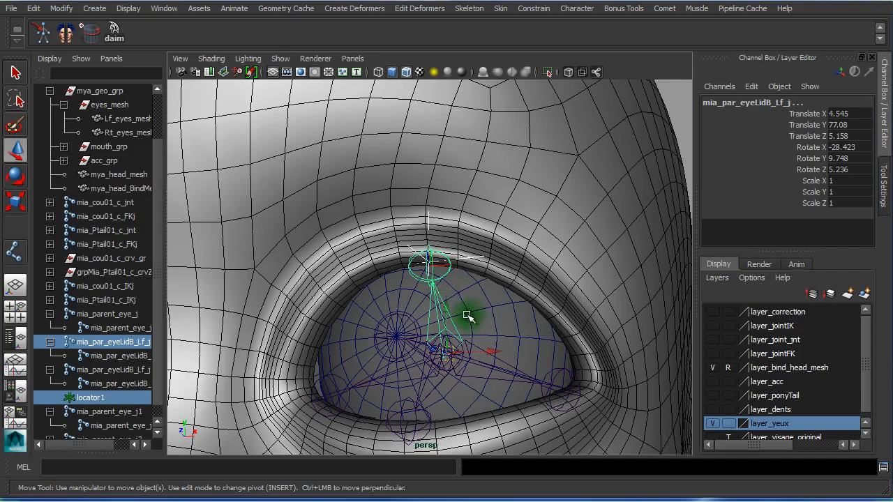
pyautogui.keyDown('alt'); pyautogui.moveTo(468, 316); pyautogui.dragTo(457, 301); pyautogui.keyUp('alt')
pyautogui.keyDown('alt'); pyautogui.moveTo(499, 337); pyautogui.dragTo(432, 292); pyautogui.keyUp('alt')
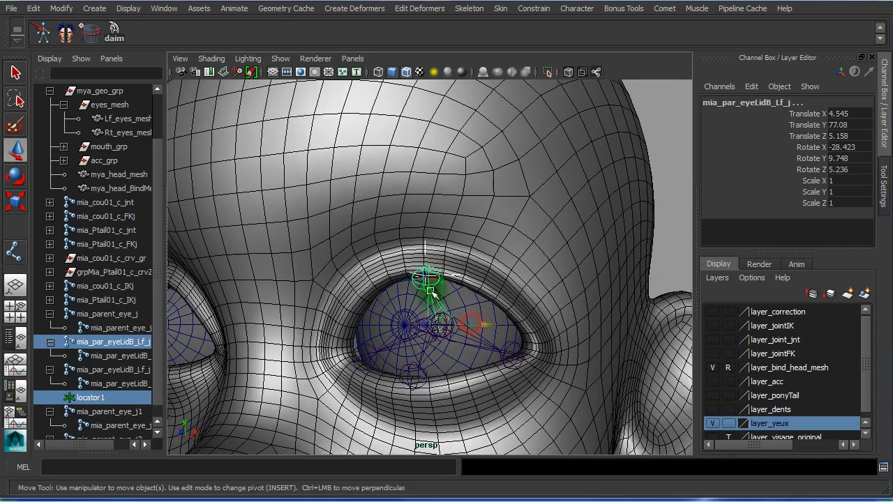
# Snap locator1 to a vertex on the upper eyelid rim near the outer corner of the left eye
pyautogui.click(431, 251)
pyautogui.keyDown('alt'); pyautogui.moveTo(435, 356); pyautogui.dragTo(458, 337, button='right'); pyautogui.keyUp('alt')
pyautogui.keyDown('alt'); pyautogui.moveTo(355, 299); pyautogui.dragTo(326, 257); pyautogui.keyUp('alt')
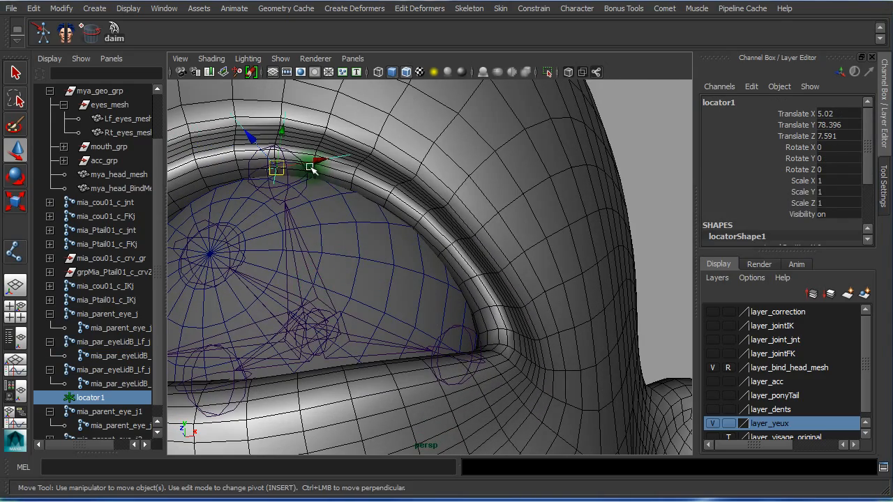
pyautogui.keyDown('alt'); pyautogui.moveTo(455, 294); pyautogui.dragTo(462, 277); pyautogui.keyUp('alt')
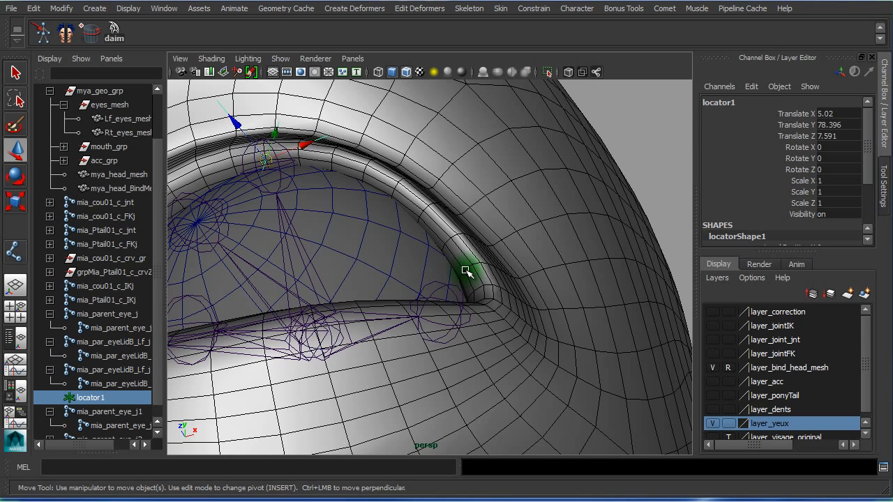
pyautogui.moveTo(467, 271); pyautogui.dragTo(466, 270, button='middle')
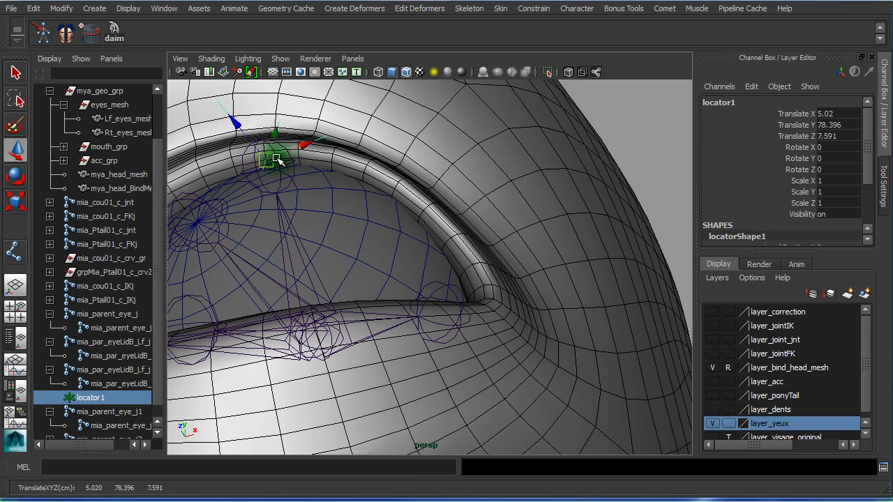
pyautogui.moveTo(277, 162); pyautogui.dragTo(298, 164)
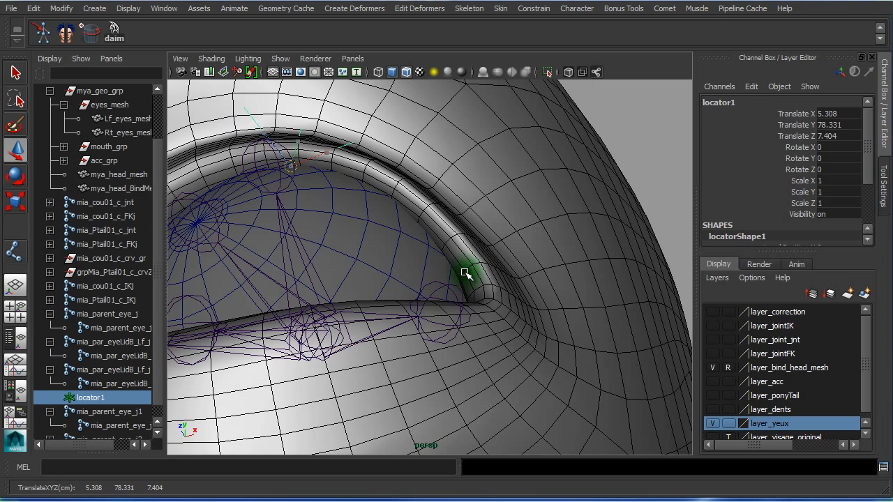
pyautogui.moveTo(472, 323)
pyautogui.keyDown('alt'); pyautogui.mouseDown()
pyautogui.moveTo(442, 339)
pyautogui.moveTo(440, 364)
pyautogui.moveTo(411, 365)
pyautogui.moveTo(481, 361)
pyautogui.moveTo(484, 310)
pyautogui.mouseUp(); pyautogui.keyUp('alt')
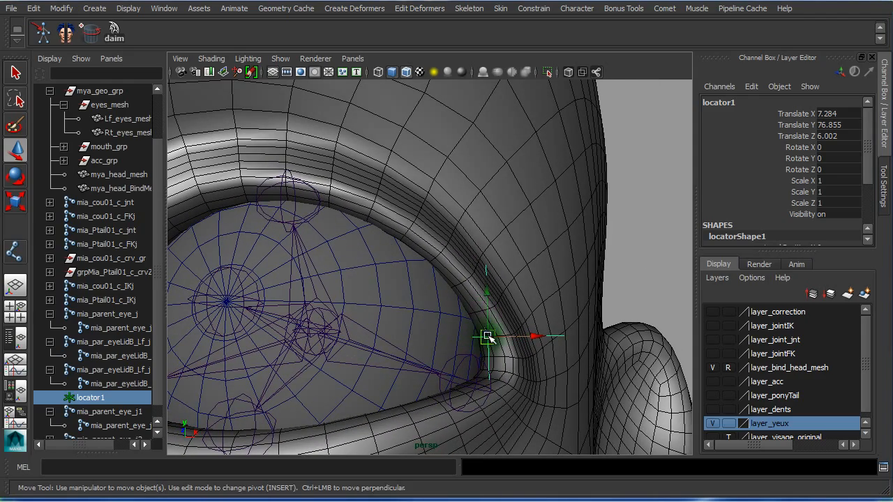
# Shift locator1 from its rim vertex near the outer eye corner toward the lid's inner edge
pyautogui.keyDown('alt'); pyautogui.moveTo(483, 356); pyautogui.dragTo(621, 364, button='right'); pyautogui.keyUp('alt')
pyautogui.keyDown('alt'); pyautogui.moveTo(620, 365); pyautogui.dragTo(476, 335); pyautogui.keyUp('alt')
pyautogui.moveTo(424, 302)
pyautogui.keyDown('alt'); pyautogui.mouseDown()
pyautogui.moveTo(406, 298)
pyautogui.moveTo(413, 310)
pyautogui.mouseUp(); pyautogui.keyUp('alt')
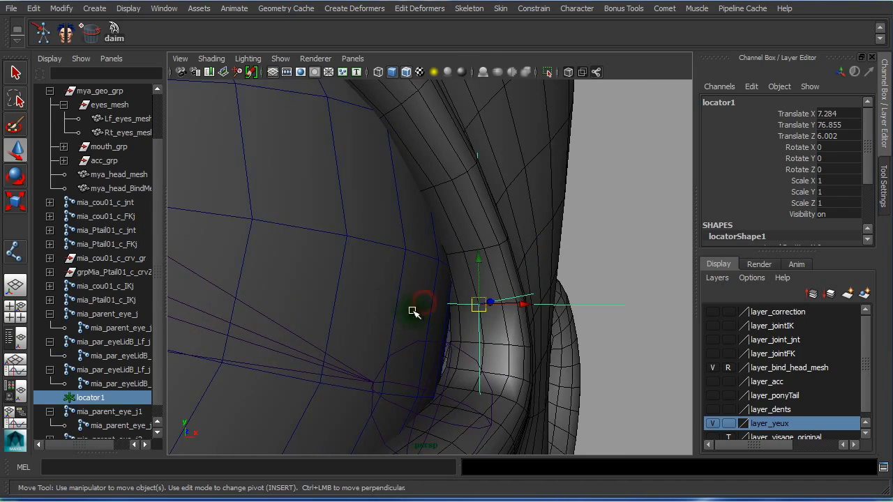
pyautogui.keyDown('alt'); pyautogui.moveTo(424, 312); pyautogui.dragTo(501, 316, button='right'); pyautogui.keyUp('alt')
pyautogui.keyDown('alt'); pyautogui.moveTo(500, 315); pyautogui.dragTo(474, 263); pyautogui.keyUp('alt')
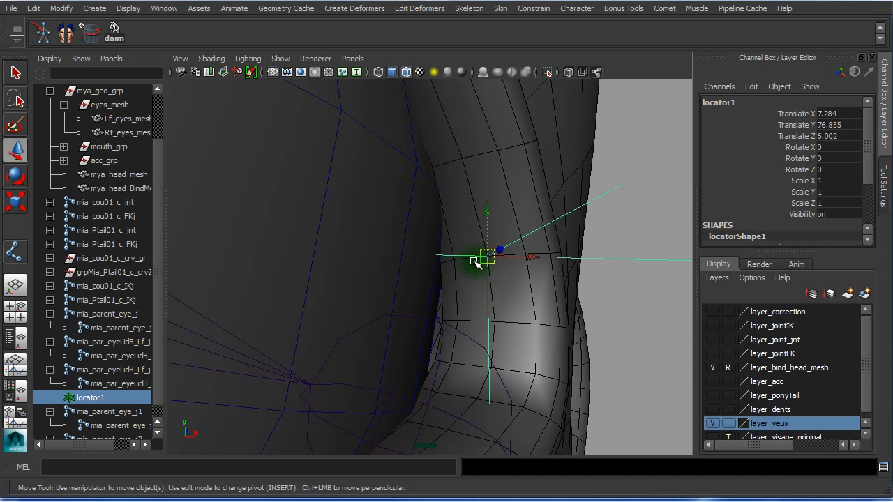
pyautogui.click(486, 257)
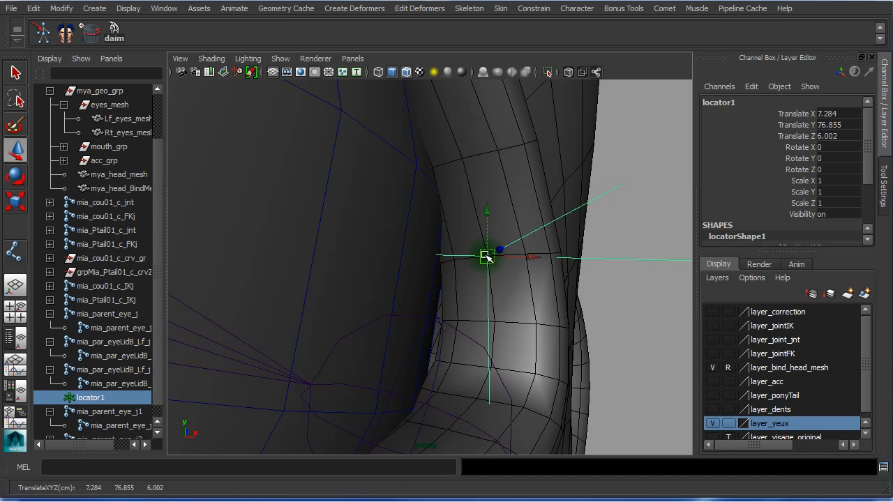
pyautogui.moveTo(487, 256); pyautogui.dragTo(476, 236)
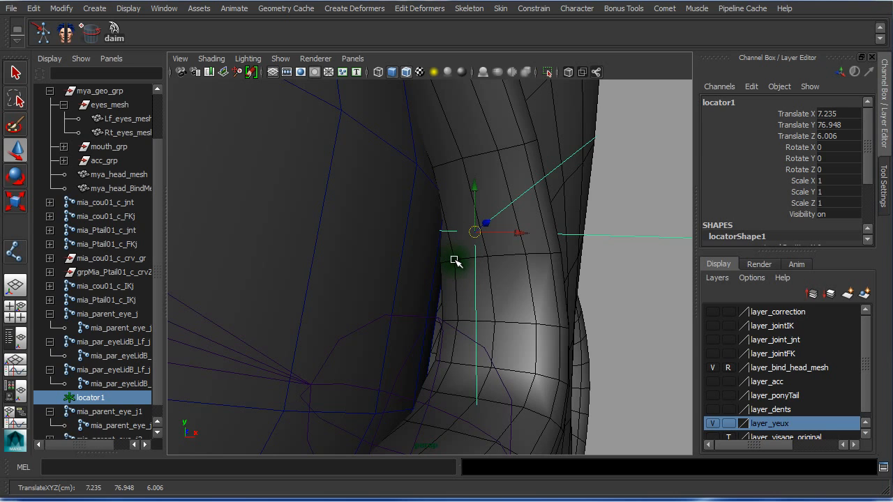
# Place locator1 on the outer corner edge of the left eye's upper eyelid, at about X 7.177, Y 76.854, Z 5.888
pyautogui.moveTo(472, 233); pyautogui.dragTo(607, 226)
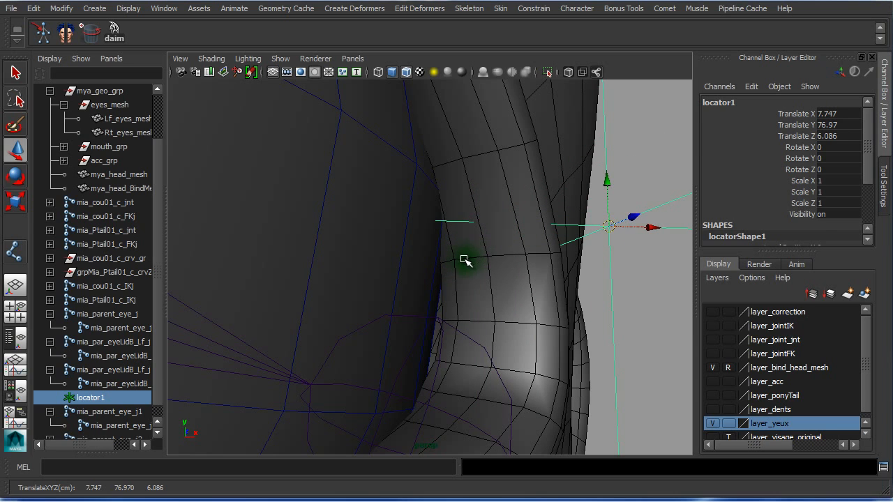
pyautogui.moveTo(466, 260); pyautogui.dragTo(452, 260, button='middle')
pyautogui.keyDown('alt'); pyautogui.moveTo(539, 300); pyautogui.dragTo(233, 253, button='right'); pyautogui.keyUp('alt')
pyautogui.keyDown('alt'); pyautogui.moveTo(456, 281); pyautogui.dragTo(399, 283); pyautogui.keyUp('alt')
pyautogui.keyDown('alt'); pyautogui.moveTo(402, 282); pyautogui.dragTo(419, 286); pyautogui.keyUp('alt')
# Duplicate the left upper-eyelid joint mia_par_eyeLidB_Lf_j and rotate the copy toward the outer eye corner, to about 42.1 on Rotate Y
pyautogui.click(318, 231)
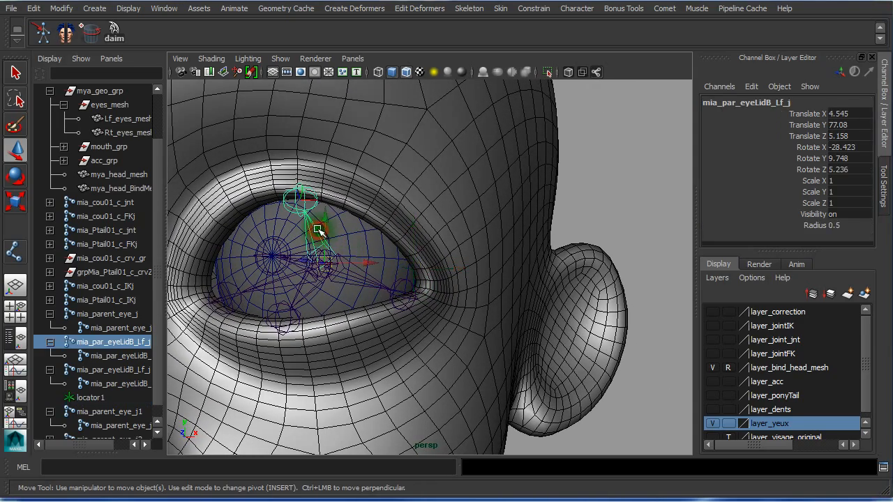
pyautogui.click(417, 270)
pyautogui.click(302, 237)
pyautogui.click(315, 236)
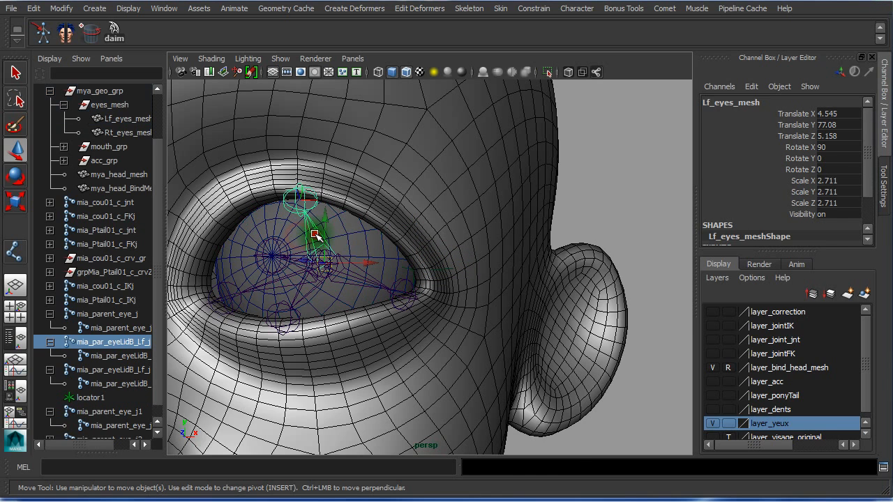
pyautogui.click(321, 237)
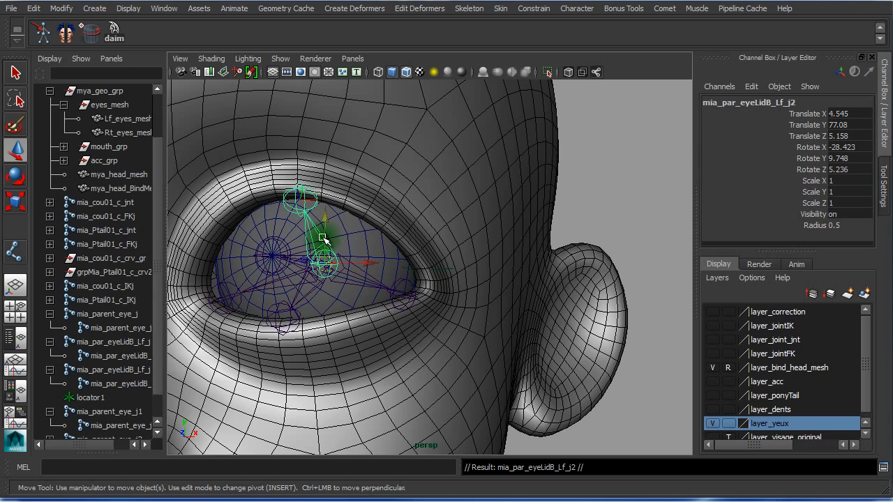
pyautogui.press('e')
pyautogui.moveTo(323, 239); pyautogui.dragTo(364, 232)
# Aim the duplicated eyelid joint at locator1 on the outer eye corner with the daim script, and clear the selection
pyautogui.click(427, 268)
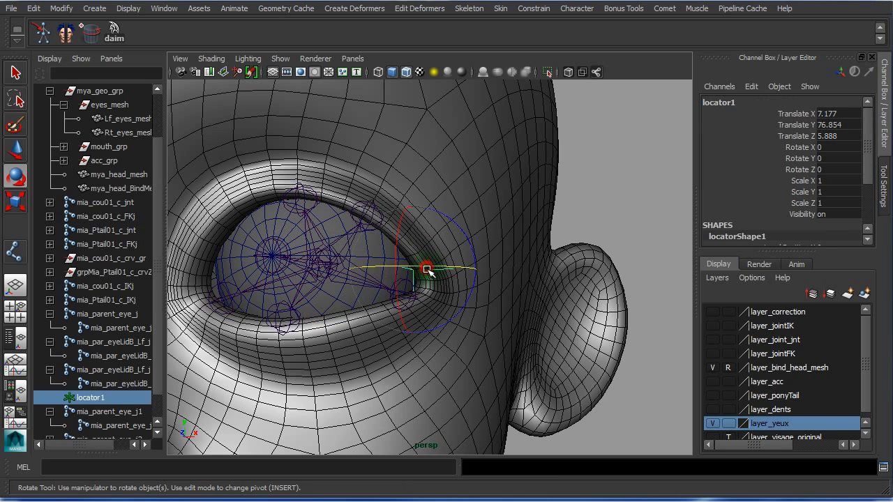
pyautogui.press('w')
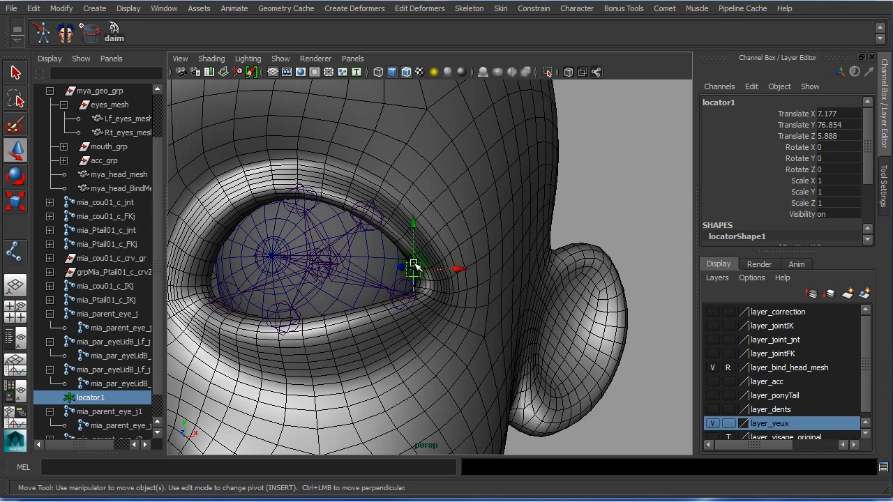
pyautogui.keyDown('shift'); pyautogui.click(342, 239); pyautogui.keyUp('shift')
pyautogui.click(113, 29)
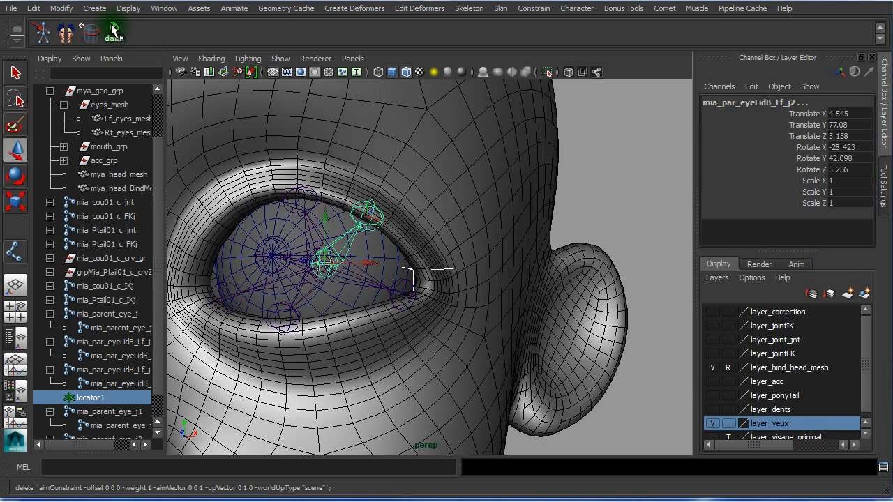
pyautogui.keyDown('alt'); pyautogui.moveTo(344, 299); pyautogui.dragTo(401, 308); pyautogui.keyUp('alt')
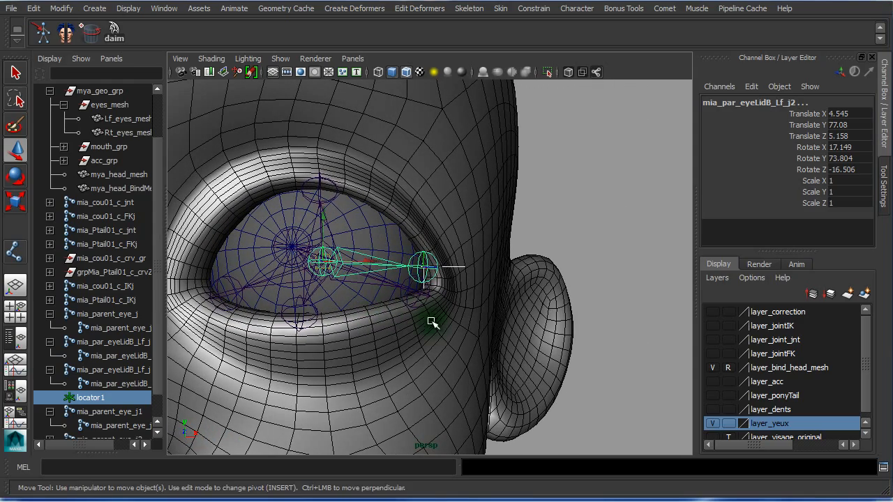
pyautogui.click(422, 354)
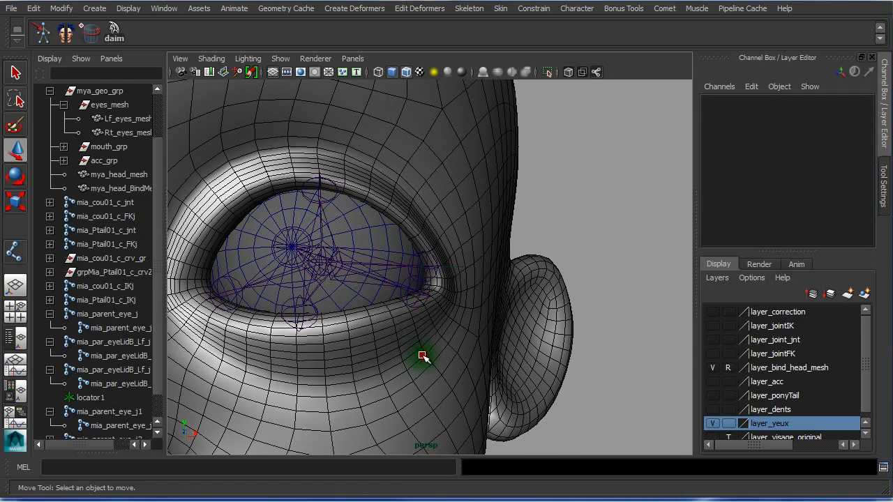
# Move locator1 to the inner corner edge of the left eye's upper eyelid, at about X 2.776, Y 77.008, Z 7.499
pyautogui.click(458, 269)
pyautogui.moveTo(458, 269); pyautogui.dragTo(252, 242)
pyautogui.keyDown('alt'); pyautogui.moveTo(287, 270); pyautogui.dragTo(359, 275, button='right'); pyautogui.keyUp('alt')
pyautogui.keyDown('alt'); pyautogui.moveTo(359, 275); pyautogui.dragTo(628, 285, button='middle'); pyautogui.keyUp('alt')
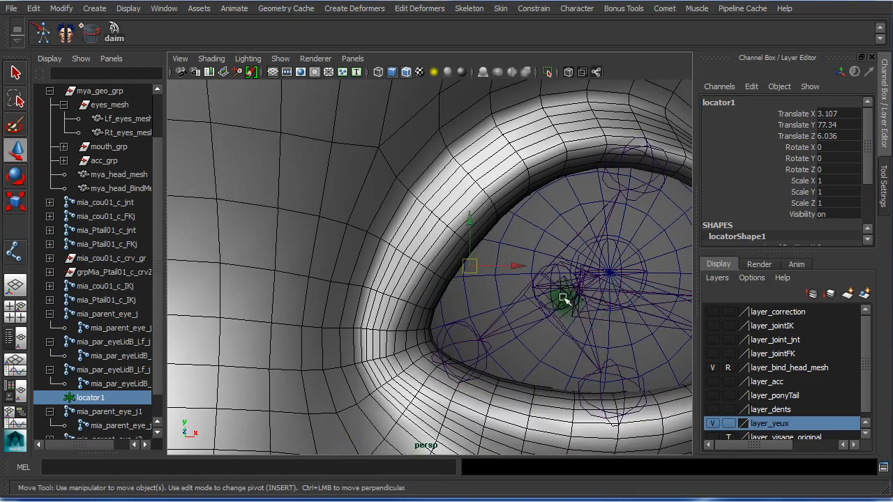
pyautogui.keyDown('alt'); pyautogui.moveTo(564, 299); pyautogui.dragTo(563, 272, button='middle'); pyautogui.keyUp('alt')
pyautogui.keyDown('alt'); pyautogui.moveTo(563, 271); pyautogui.dragTo(475, 384); pyautogui.keyUp('alt')
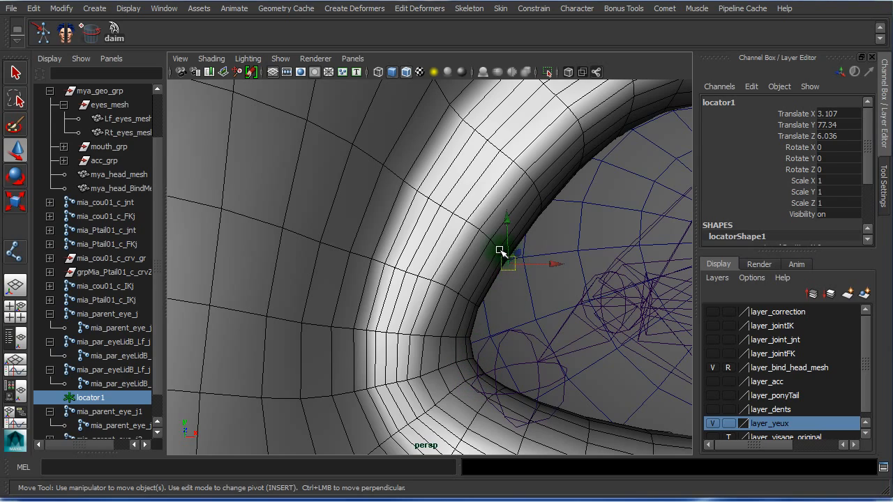
pyautogui.keyDown('alt'); pyautogui.moveTo(501, 250); pyautogui.dragTo(335, 256); pyautogui.keyUp('alt')
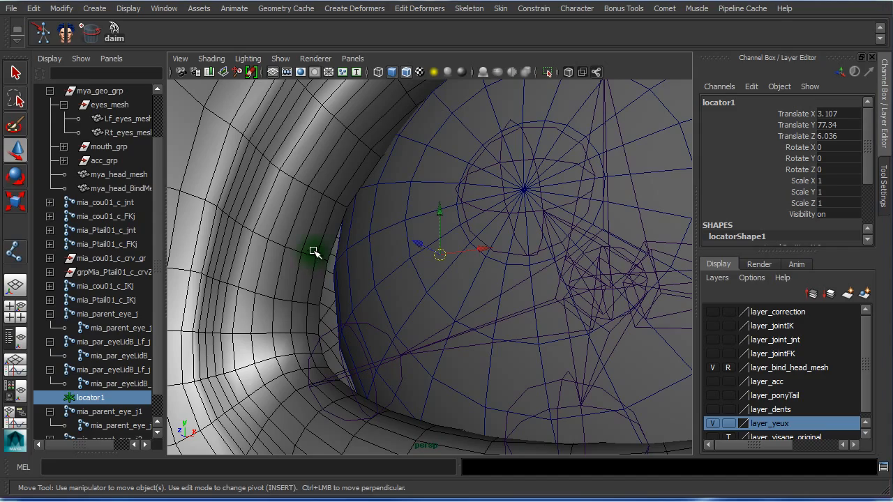
pyautogui.moveTo(314, 251); pyautogui.dragTo(319, 259, button='middle')
pyautogui.keyDown('alt'); pyautogui.moveTo(522, 307); pyautogui.dragTo(357, 279, button='right'); pyautogui.keyUp('alt')
pyautogui.keyDown('alt'); pyautogui.moveTo(500, 285); pyautogui.dragTo(533, 305); pyautogui.keyUp('alt')
# Duplicate the left upper-eyelid joint again and rotate the copy toward the inner eye corner, to about -16.5 on Rotate Y
pyautogui.click(518, 249)
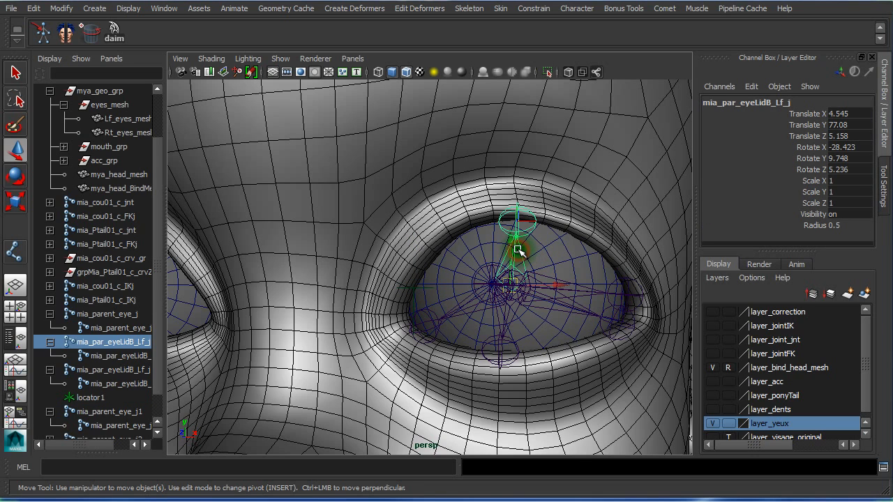
pyautogui.press('Down')
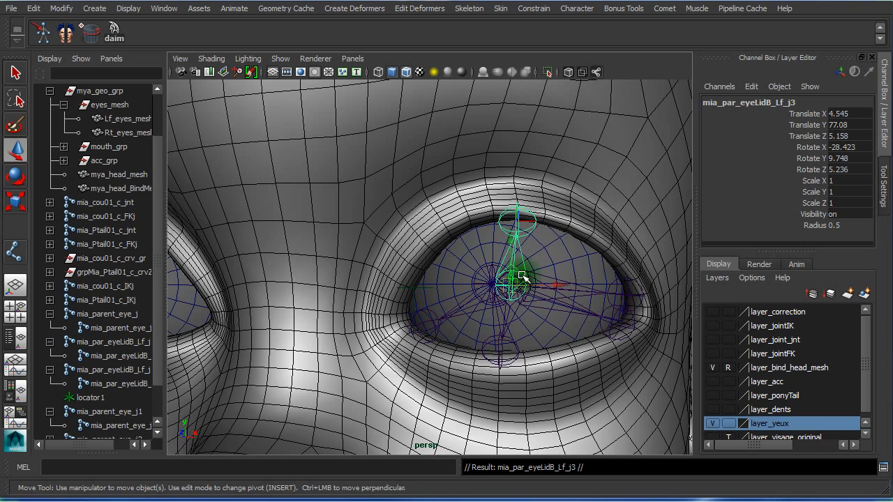
pyautogui.press('e')
pyautogui.moveTo(535, 258); pyautogui.dragTo(416, 293)
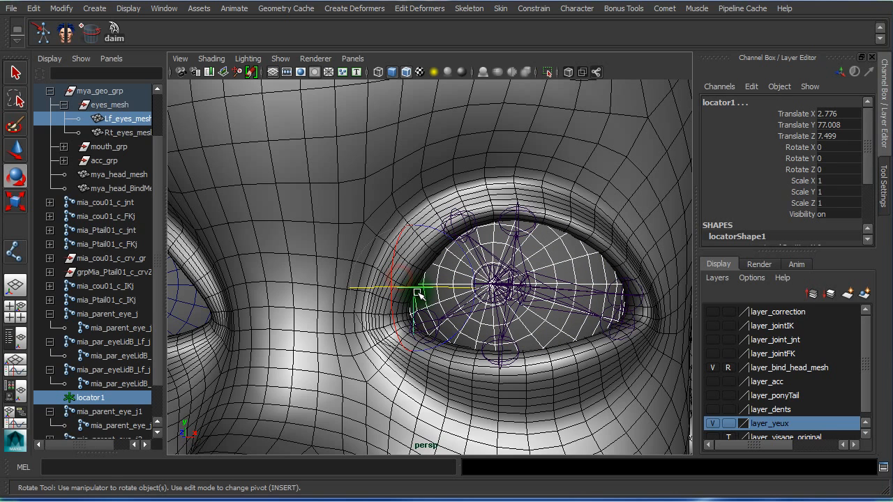
# Set the layer_yeux display layer to reference mode so that the eye meshes cannot be selected
pyautogui.click(358, 244)
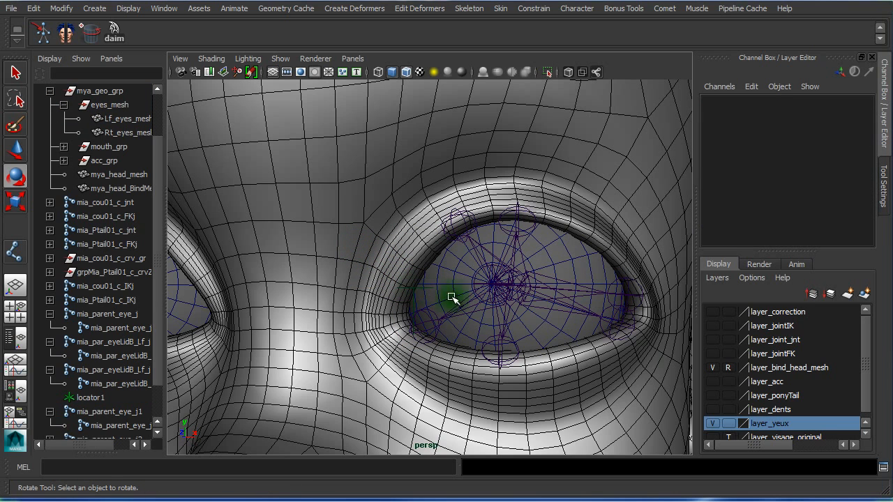
pyautogui.click(729, 424)
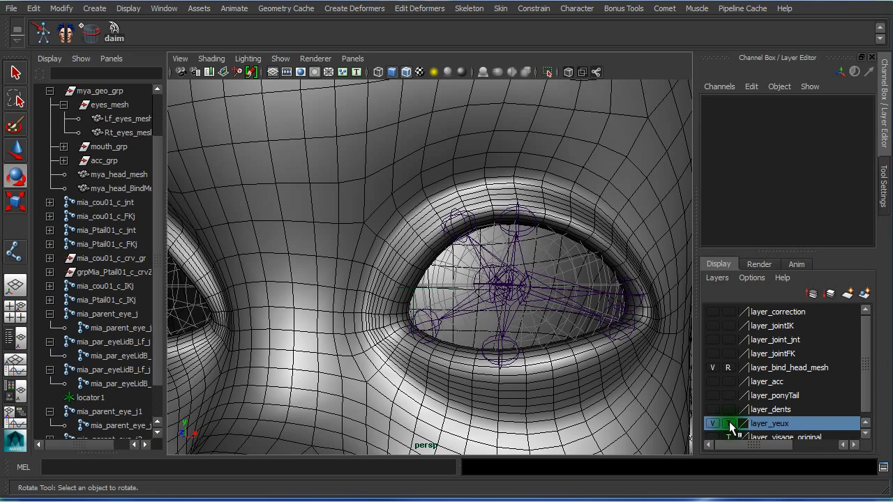
pyautogui.click(729, 426)
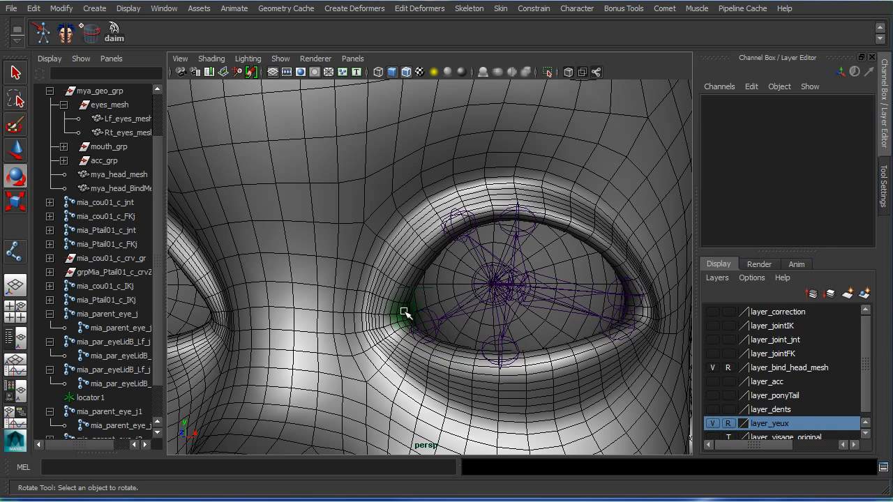
# Aim the newly duplicated eyelid joint at locator1 on the inner eye corner with the daim script
pyautogui.click(420, 291)
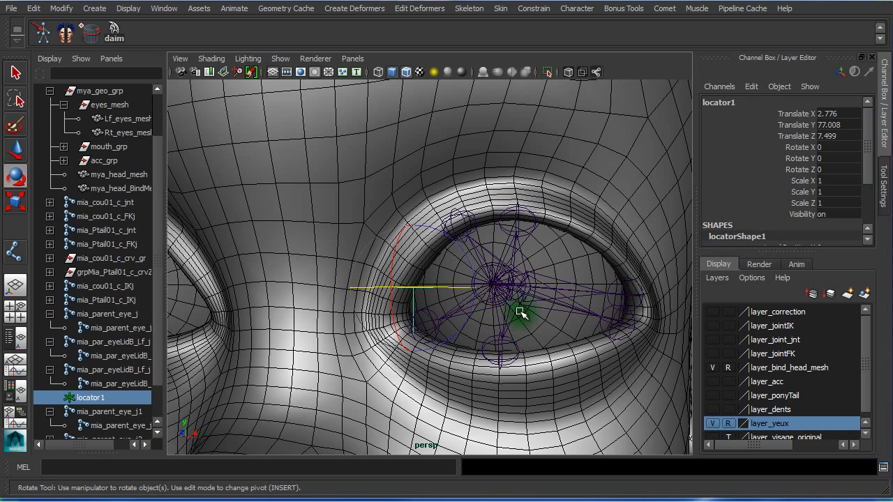
pyautogui.keyDown('alt'); pyautogui.moveTo(519, 312); pyautogui.dragTo(506, 305); pyautogui.keyUp('alt')
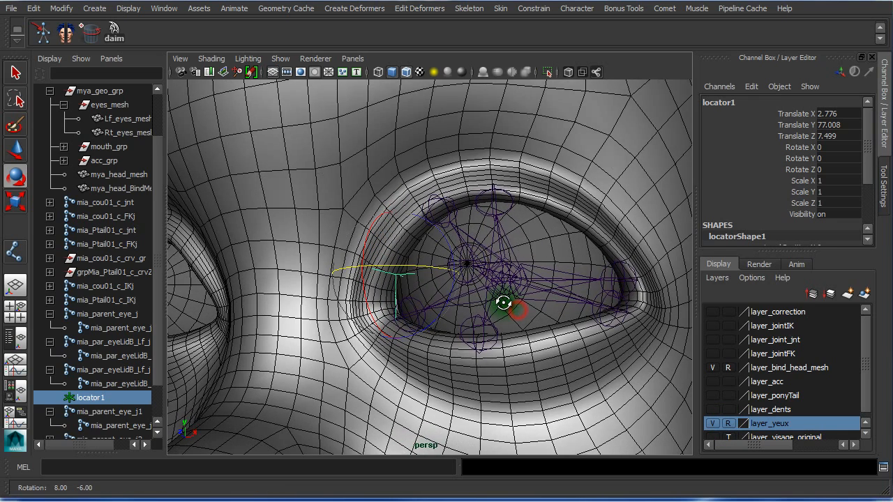
pyautogui.click(454, 229)
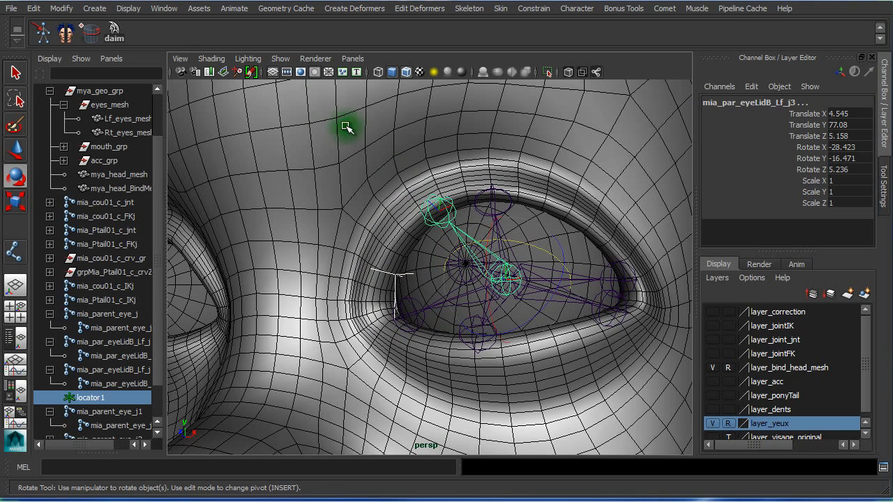
pyautogui.click(114, 30)
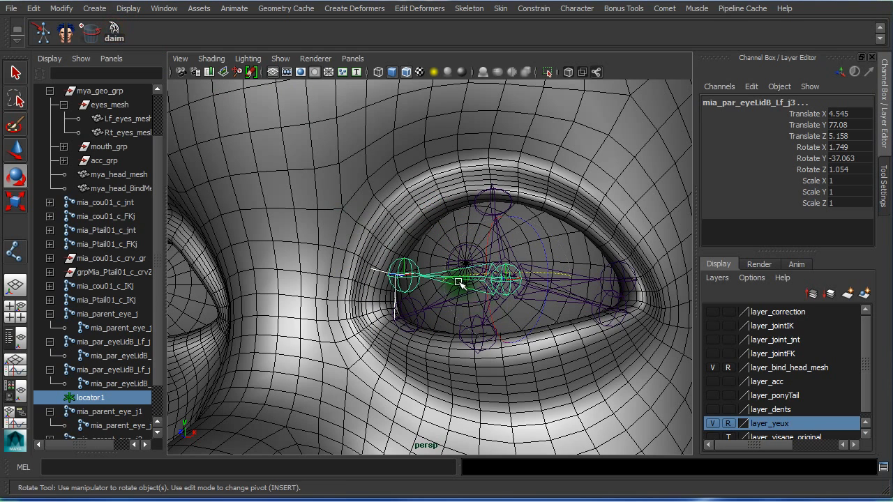
pyautogui.keyDown('alt'); pyautogui.moveTo(459, 282); pyautogui.dragTo(542, 277); pyautogui.keyUp('alt')
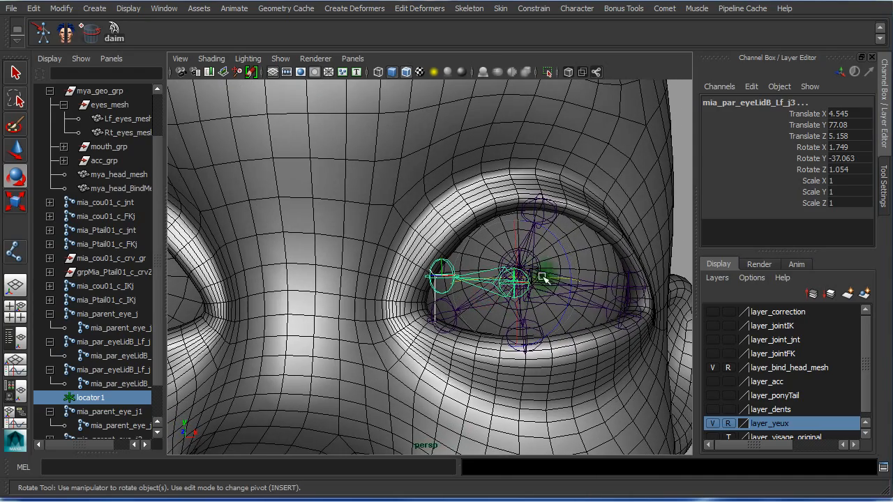
# Examine the placement of the left eye's eyelid joints from several angles and distances
pyautogui.click(677, 177)
pyautogui.moveTo(605, 296)
pyautogui.keyDown('alt'); pyautogui.mouseDown()
pyautogui.moveTo(532, 297)
pyautogui.moveTo(589, 300)
pyautogui.mouseUp(); pyautogui.keyUp('alt')
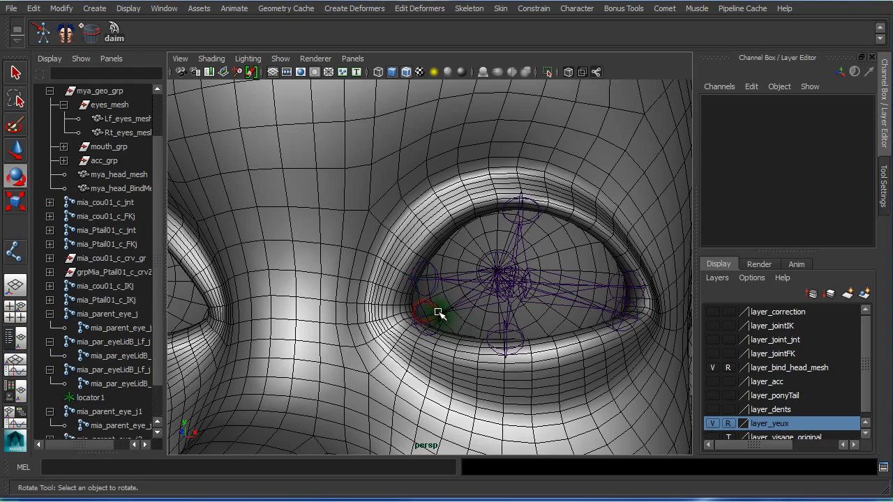
pyautogui.keyDown('alt'); pyautogui.moveTo(567, 231); pyautogui.dragTo(452, 303); pyautogui.keyUp('alt')
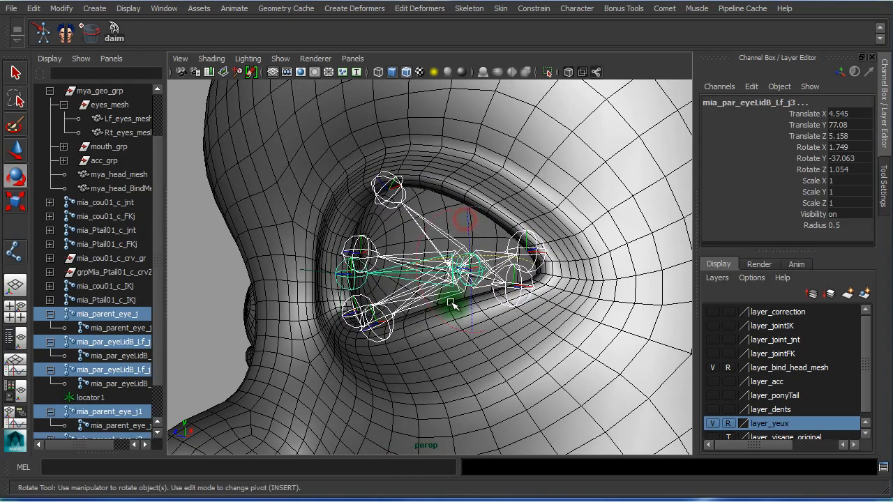
pyautogui.keyDown('alt'); pyautogui.moveTo(514, 311); pyautogui.dragTo(384, 296, button='right'); pyautogui.keyUp('alt')
pyautogui.keyDown('alt'); pyautogui.moveTo(385, 296); pyautogui.dragTo(469, 306); pyautogui.keyUp('alt')
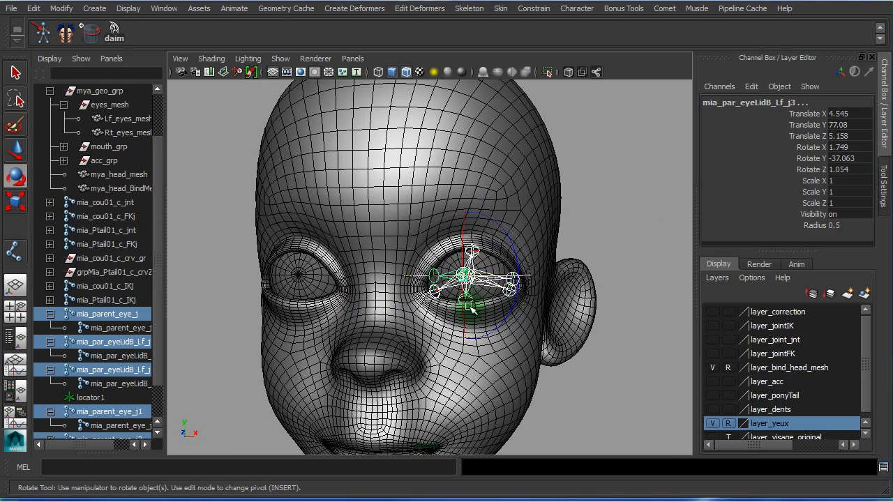
pyautogui.click(572, 312)
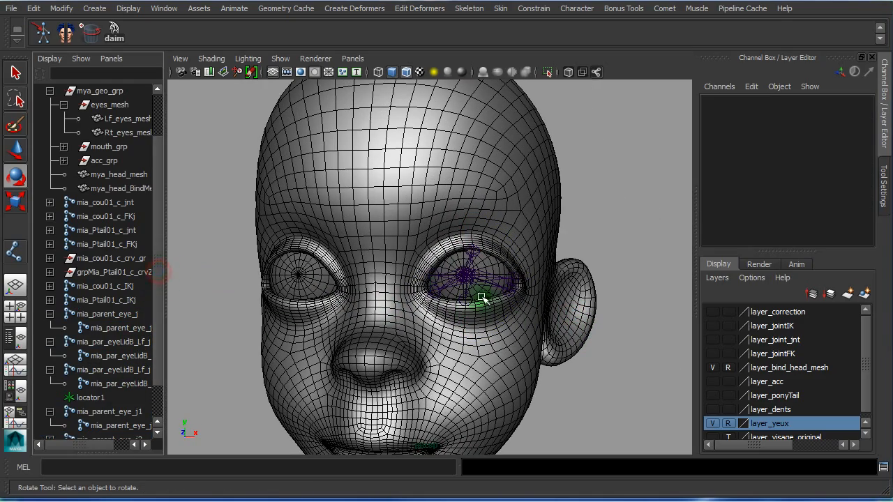
pyautogui.keyDown('alt'); pyautogui.moveTo(423, 296); pyautogui.dragTo(388, 300); pyautogui.keyUp('alt')
pyautogui.keyDown('alt'); pyautogui.moveTo(408, 288); pyautogui.dragTo(635, 297, button='right'); pyautogui.keyUp('alt')
pyautogui.keyDown('alt'); pyautogui.moveTo(635, 297); pyautogui.dragTo(403, 295); pyautogui.keyUp('alt')
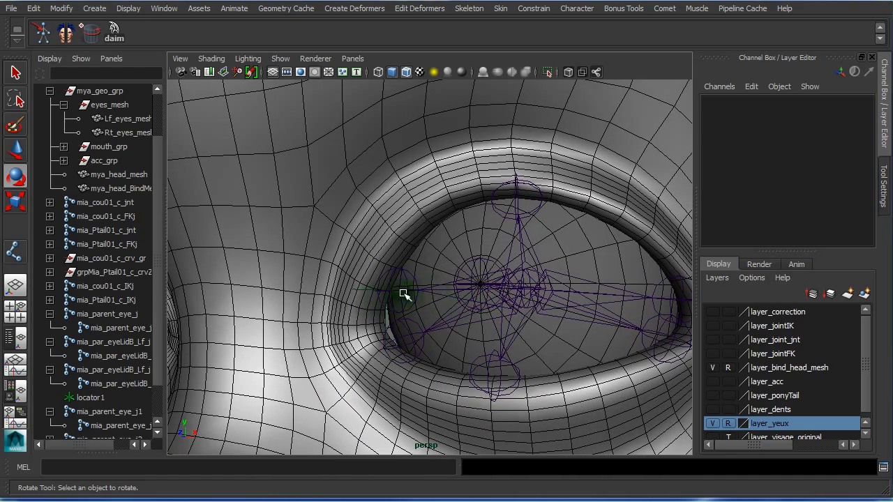
# Locate the inner-corner upper-eyelid joint mia_par_eyeLidB_Lf_j3 in the Outliner and widen the Outliner to show full names
pyautogui.click(442, 285)
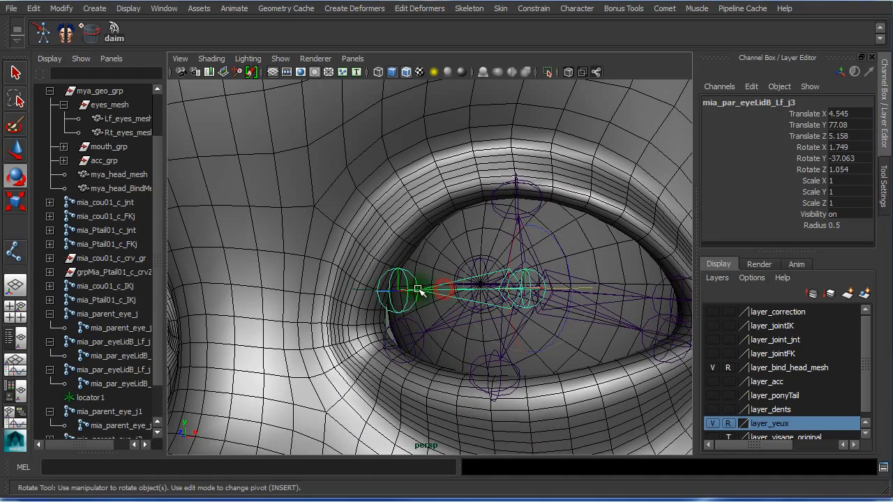
pyautogui.click(162, 249)
pyautogui.press('f')
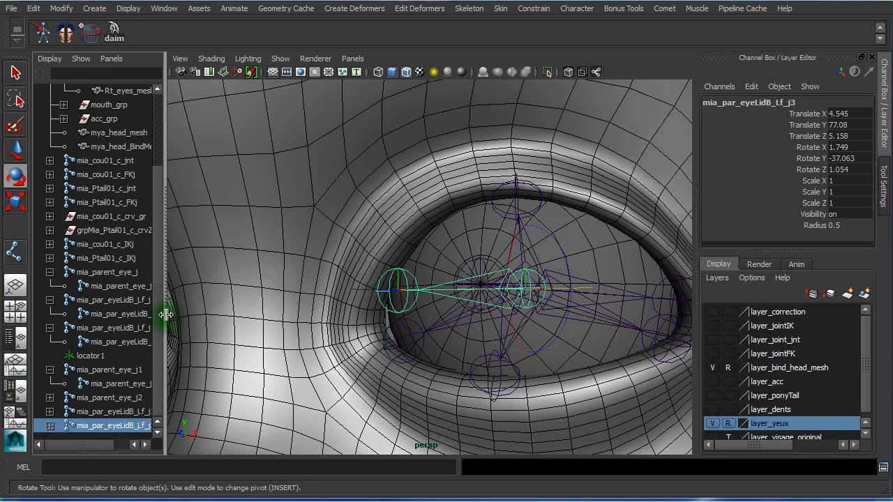
pyautogui.moveTo(165, 311); pyautogui.dragTo(223, 313)
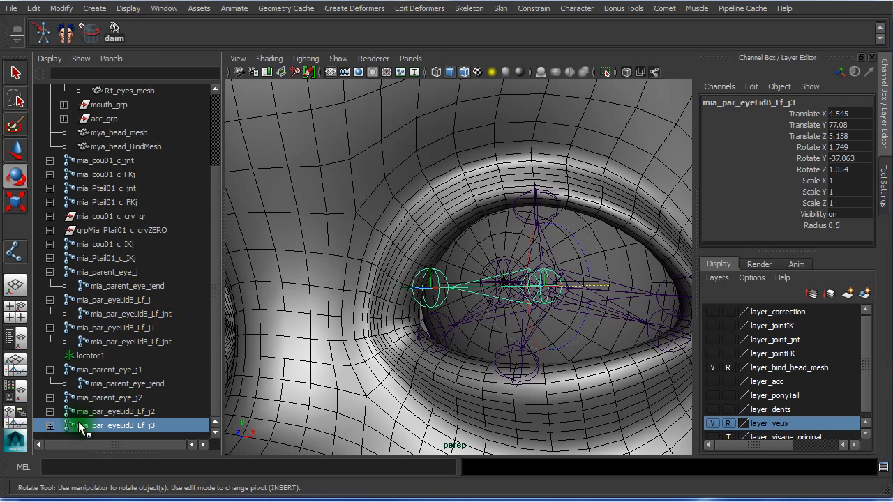
# Rename the inner-corner upper-eyelid joint as mia_par_up_eyeLidA_Lf_j
pyautogui.doubleClick(134, 427)
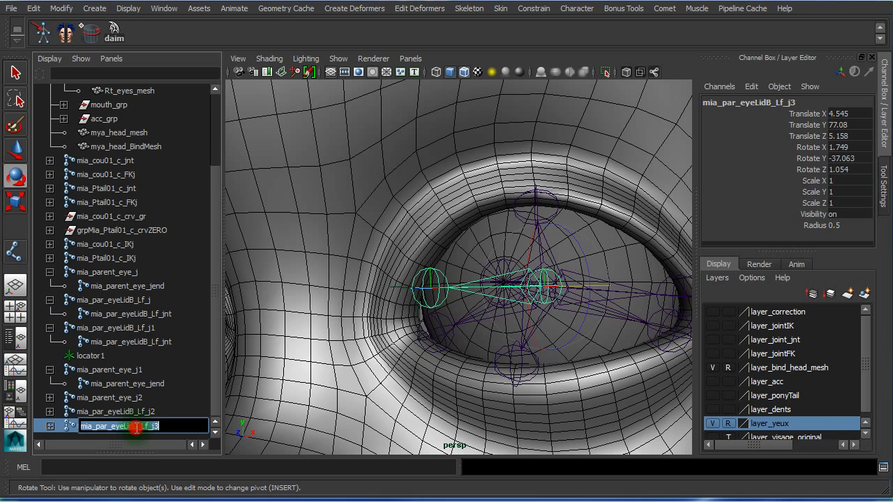
pyautogui.click(136, 427)
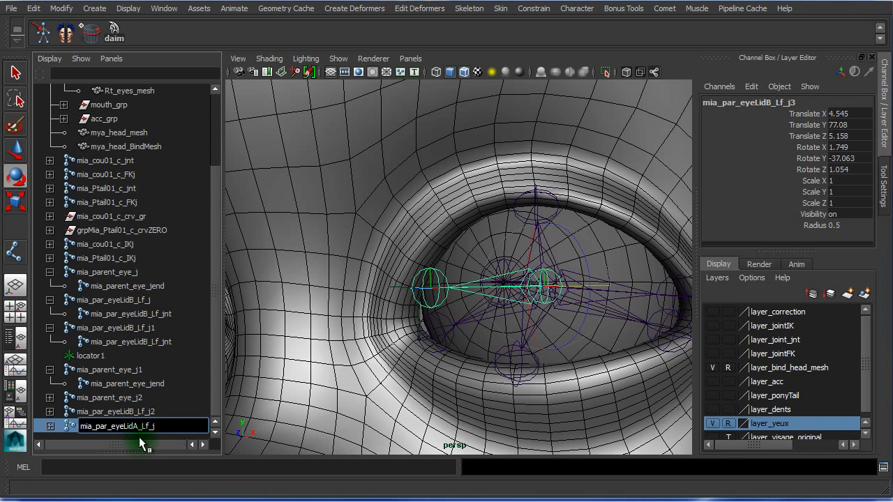
pyautogui.click(111, 426)
pyautogui.press('BackSpace')
pyautogui.write('up_')
pyautogui.press('Return')
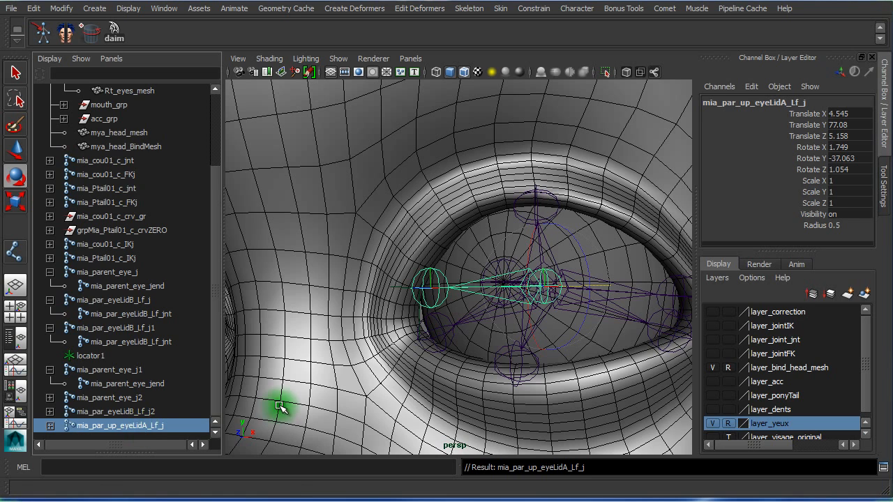
# Rename the child joint under mia_par_up_eyeLidA_Lf_j as mia_par_up_eyeLidA_Lf_jnt
pyautogui.doubleClick(123, 427)
pyautogui.hotkey('ctrl', 'c')
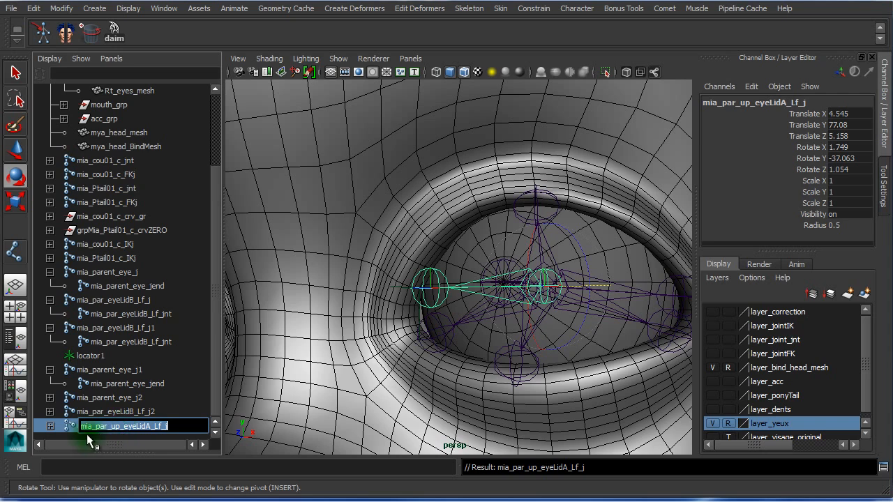
pyautogui.click(49, 426)
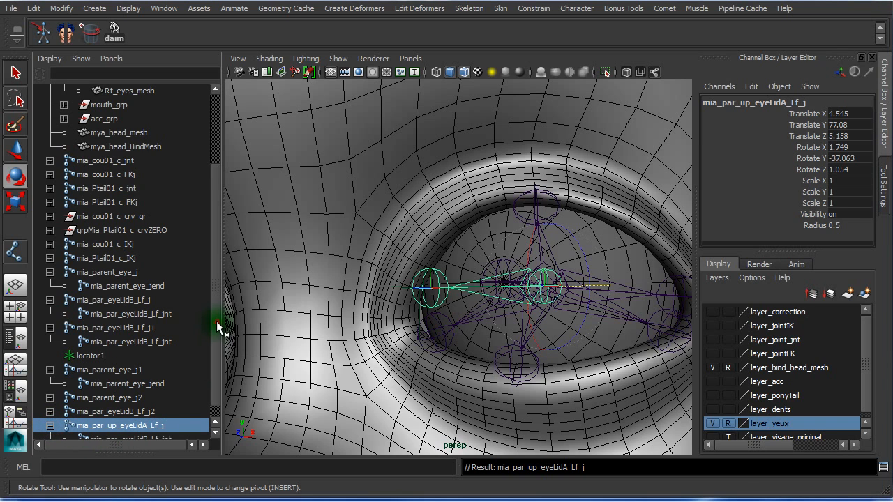
pyautogui.scroll(-1, 217, 321)
pyautogui.doubleClick(164, 425)
pyautogui.hotkey('ctrl', 'v')
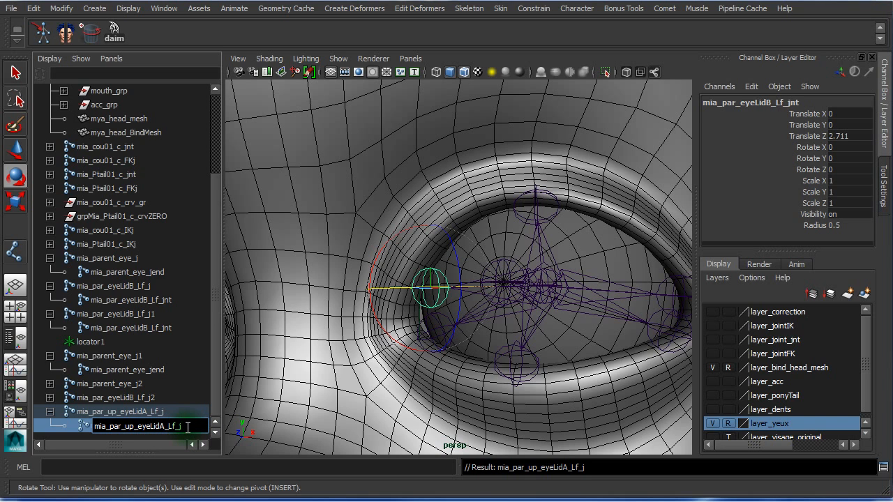
pyautogui.write('nt')
pyautogui.press('Return')
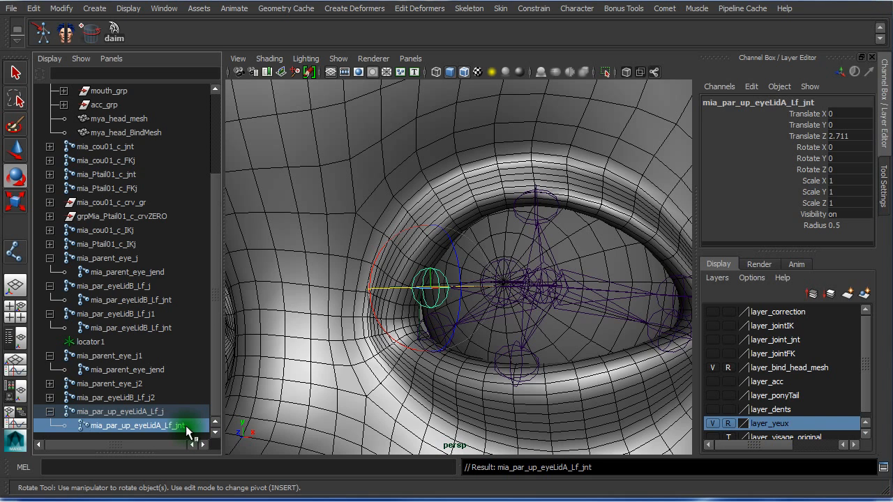
# Rename the joint aimed at the middle of the upper eyelid as mia_par_up_eyeLidB_Lf_j
pyautogui.click(541, 244)
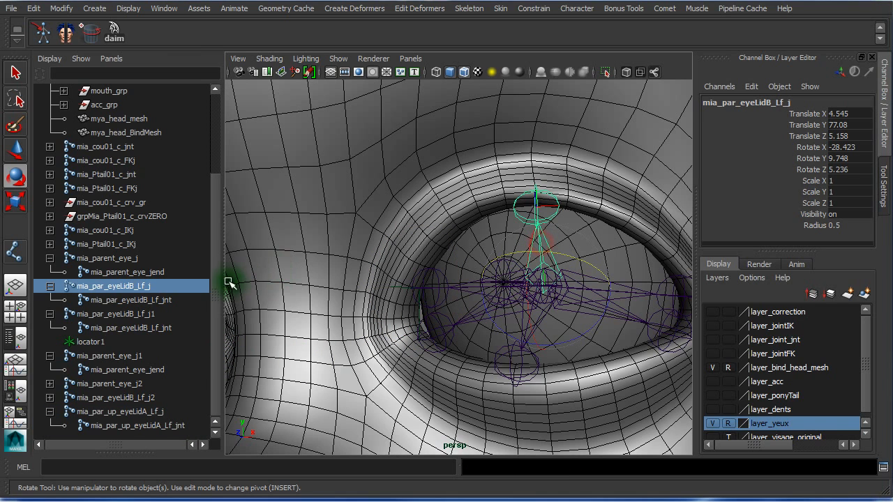
pyautogui.doubleClick(114, 287)
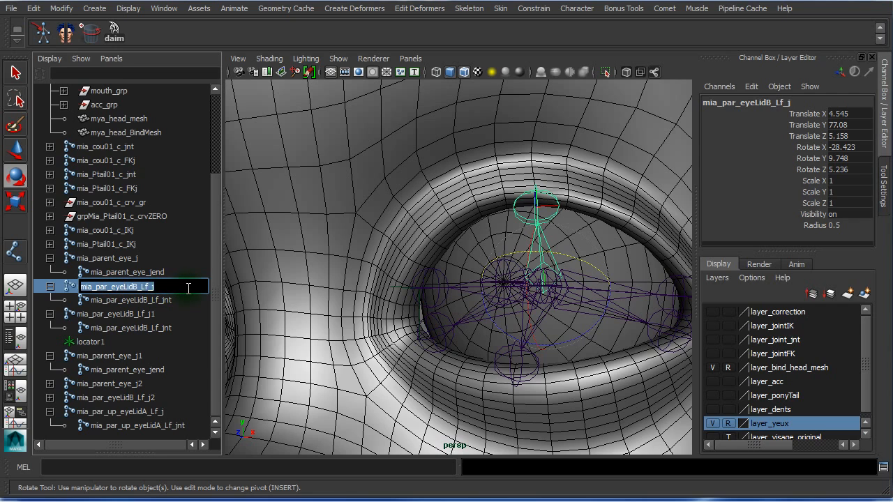
pyautogui.hotkey('ctrl', 'v')
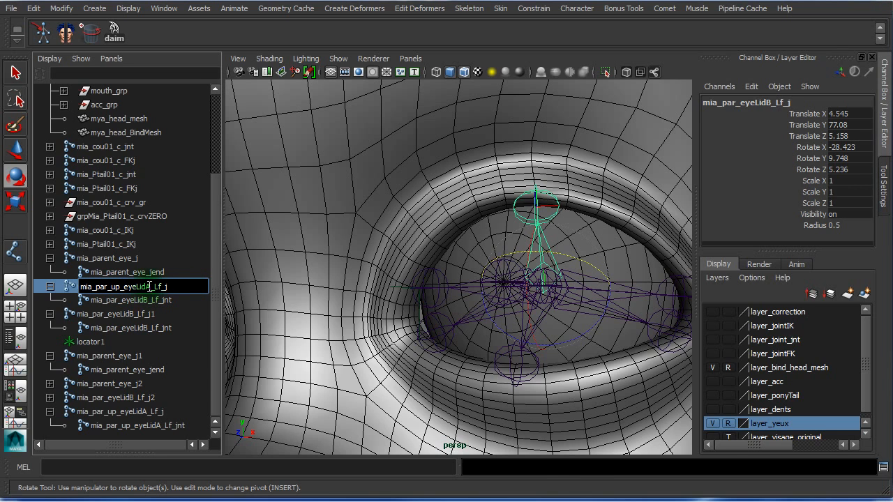
pyautogui.doubleClick(150, 300)
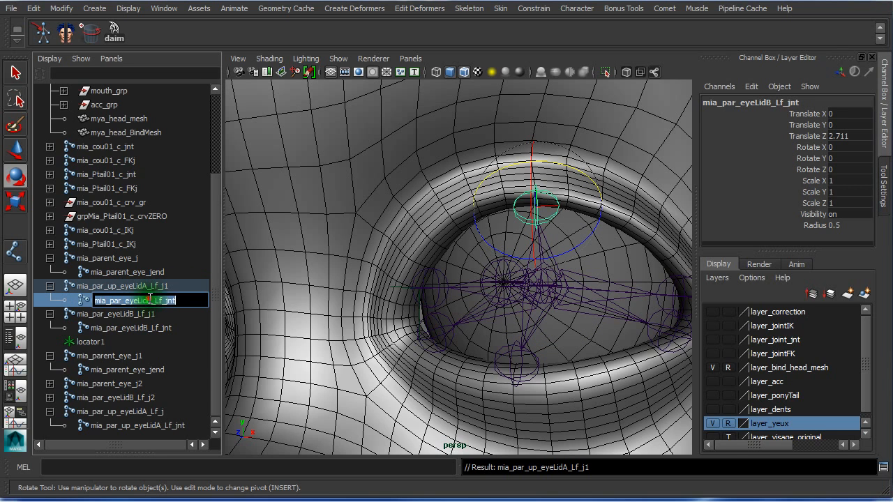
pyautogui.hotkey('ctrl', 'v')
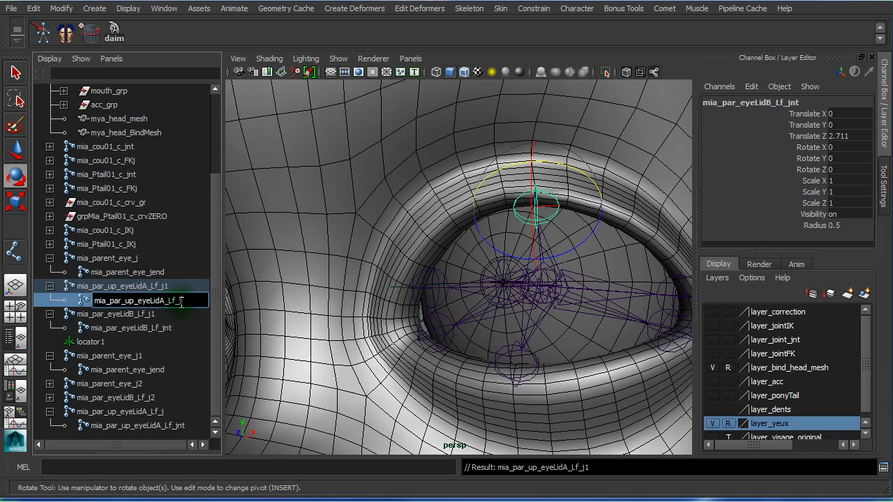
pyautogui.click(140, 287)
pyautogui.doubleClick(150, 287)
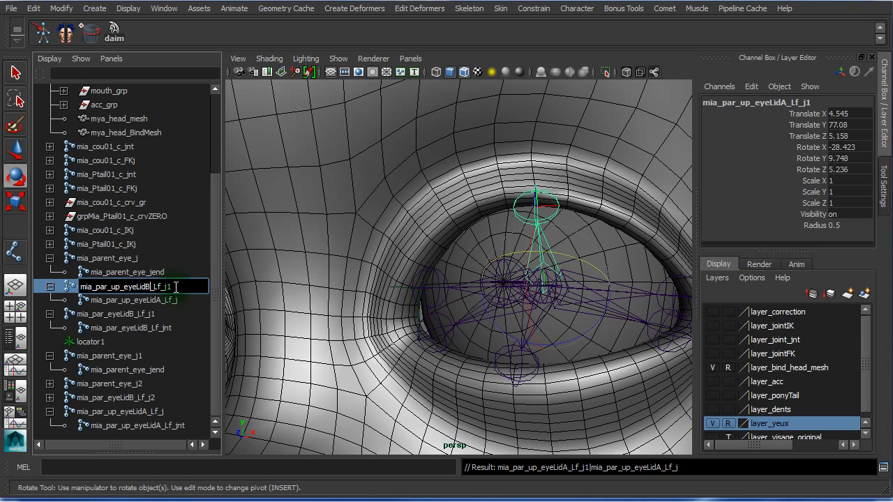
pyautogui.click(175, 287)
# Rename the child joint under mia_par_up_eyeLidB_Lf_j as mia_par_up_eyeLidB_Lf_jnt
pyautogui.click(187, 299)
pyautogui.doubleClick(178, 299)
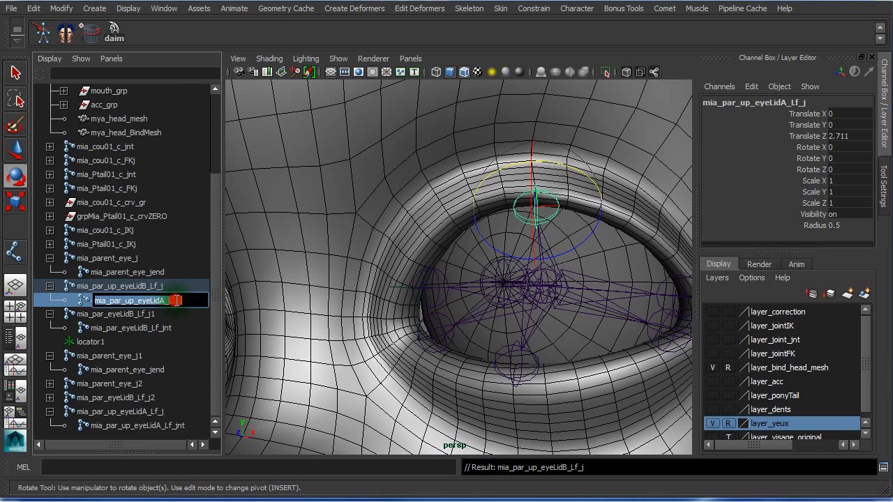
pyautogui.click(170, 300)
pyautogui.doubleClick(155, 287)
pyautogui.hotkey('ctrl', 'c')
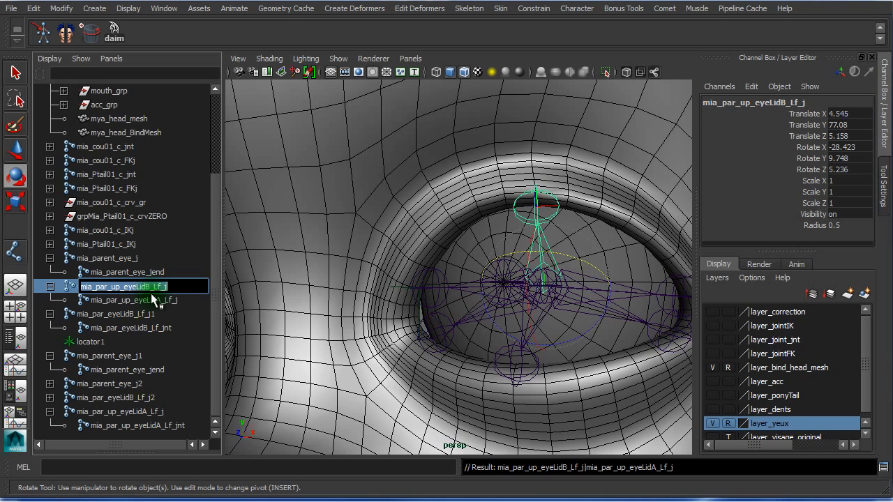
pyautogui.doubleClick(155, 300)
pyautogui.hotkey('ctrl', 'v')
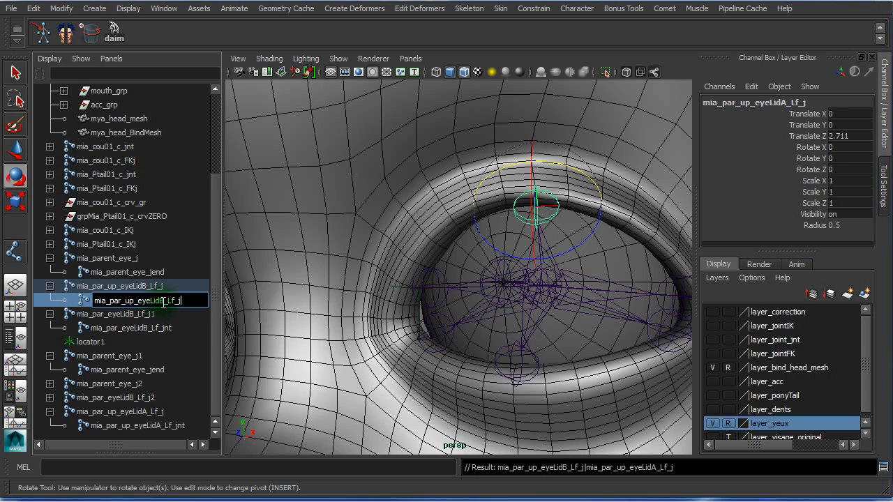
pyautogui.click(162, 301)
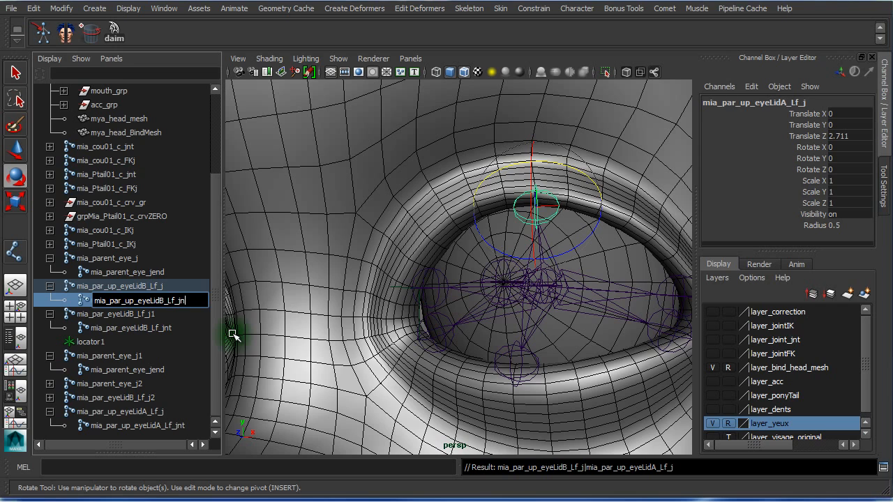
pyautogui.press('Return')
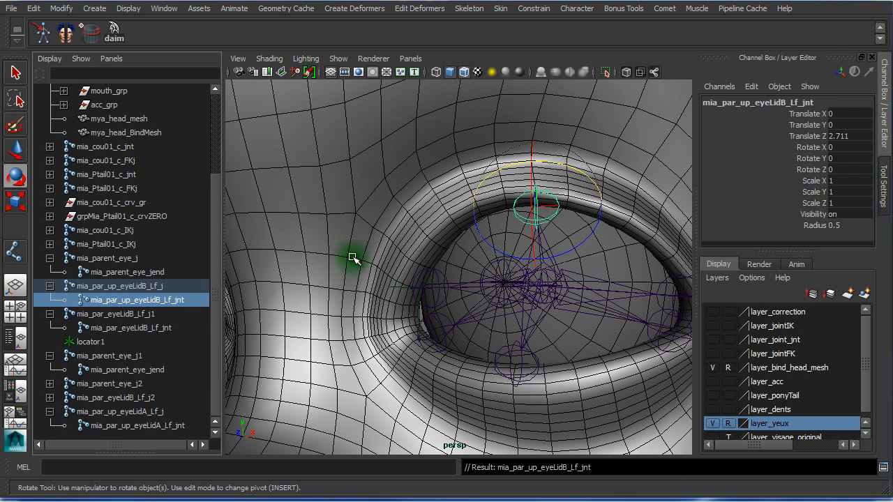
# Collapse both renamed upper-eyelid joint hierarchies and reorder mia_par_up_eyeLidA_Lf_j directly above mia_par_up_eyeLidB_Lf_j in the Outliner
pyautogui.click(120, 286)
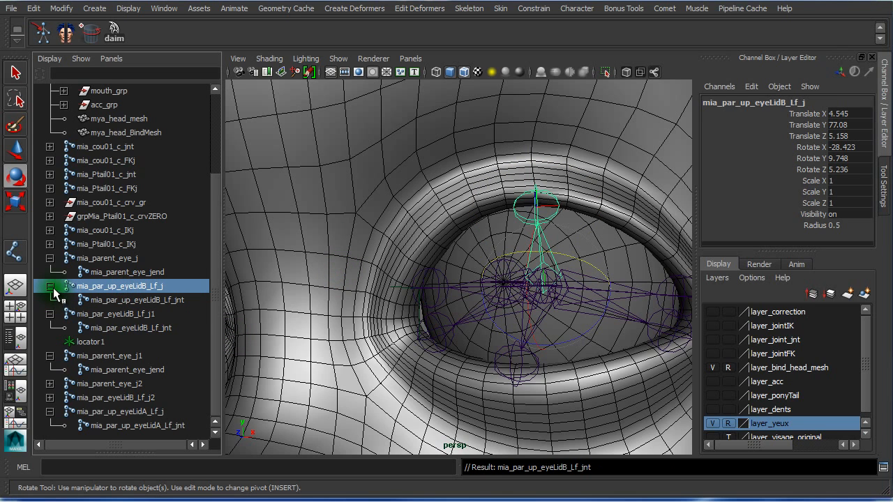
pyautogui.click(49, 286)
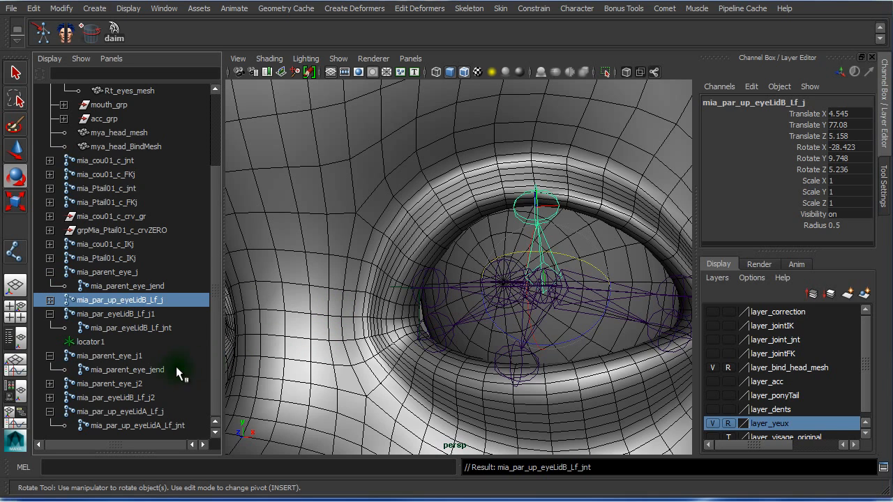
pyautogui.click(107, 415)
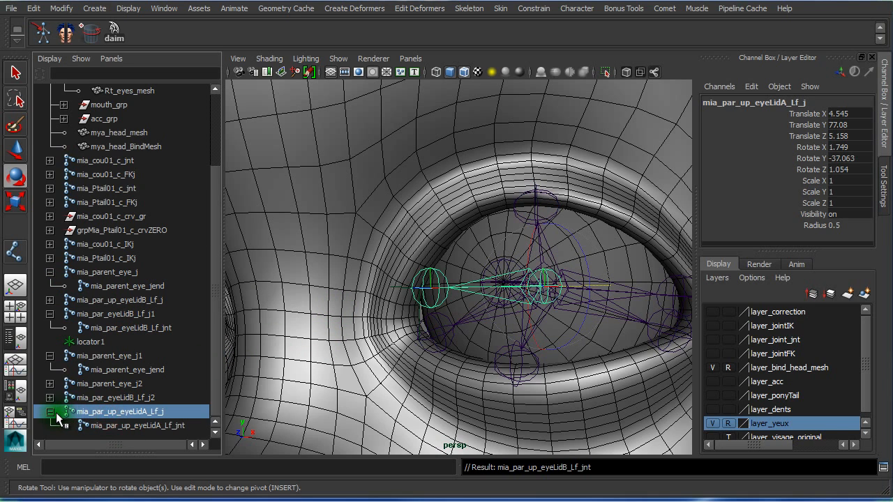
pyautogui.click(49, 411)
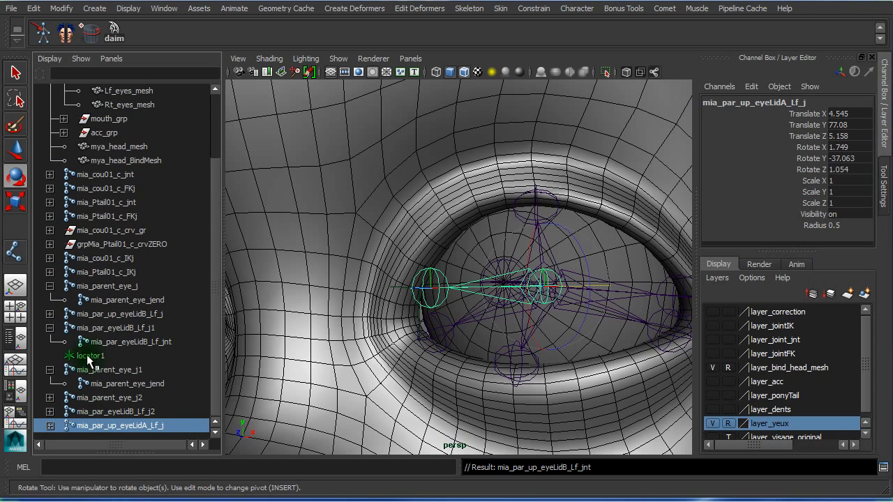
pyautogui.doubleClick(120, 427)
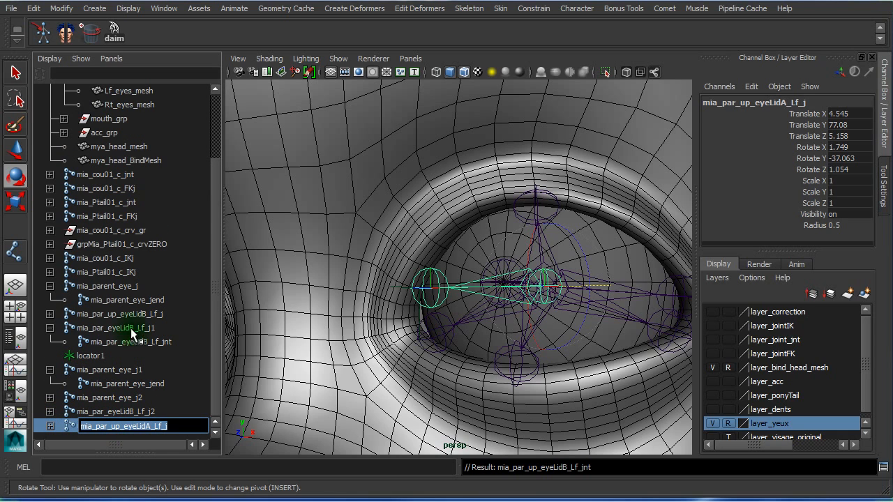
pyautogui.press('Return')
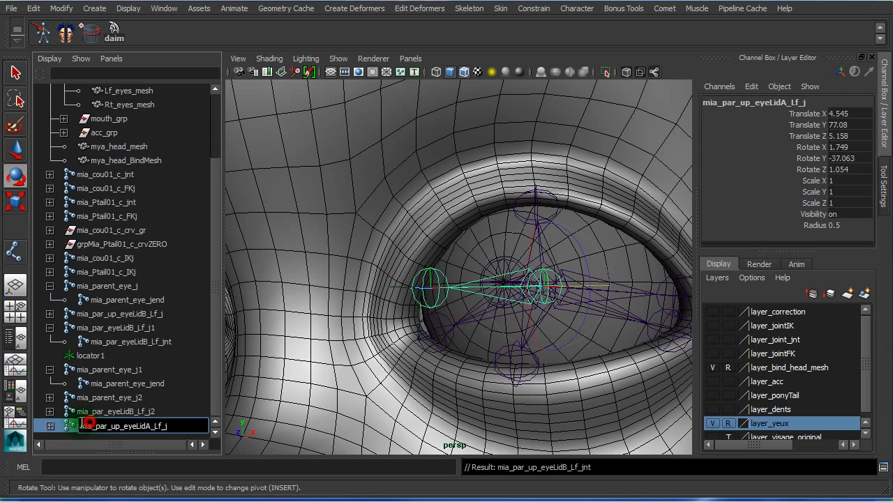
pyautogui.moveTo(77, 426); pyautogui.dragTo(105, 328, button='middle')
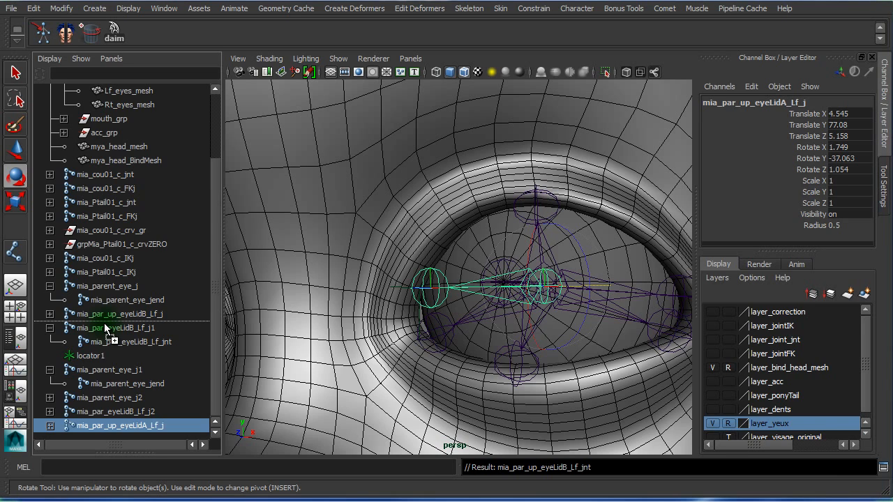
pyautogui.moveTo(106, 328); pyautogui.dragTo(110, 314, button='middle')
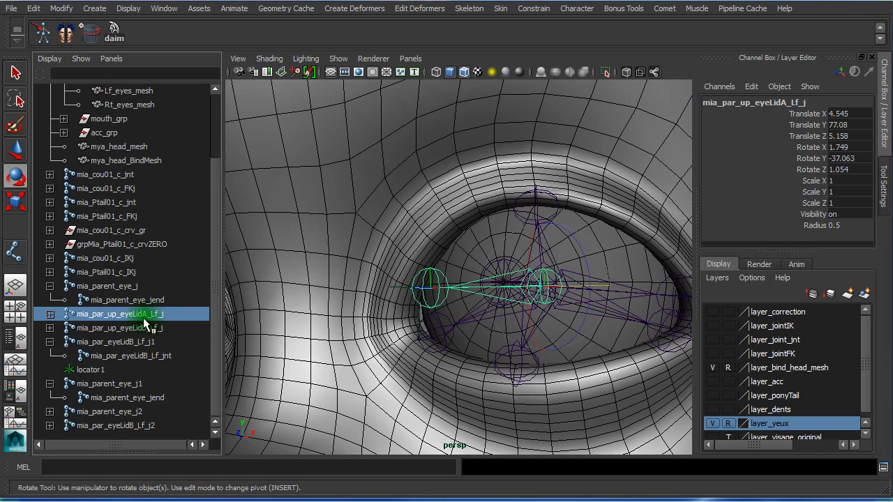
pyautogui.click(129, 326)
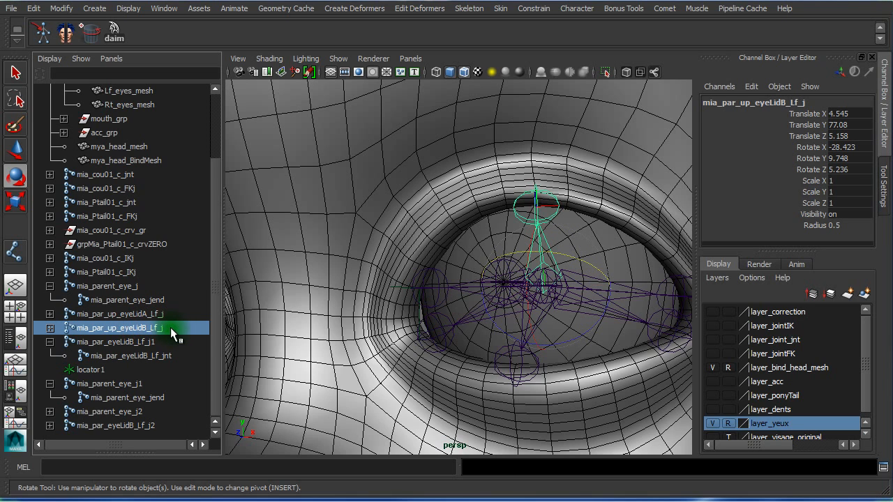
# Rename the outer-corner eyelid joint mia_par_eyeLidB_Lf_j2 as mia_par_up_eyeLidC_Lf_j1
pyautogui.click(638, 290)
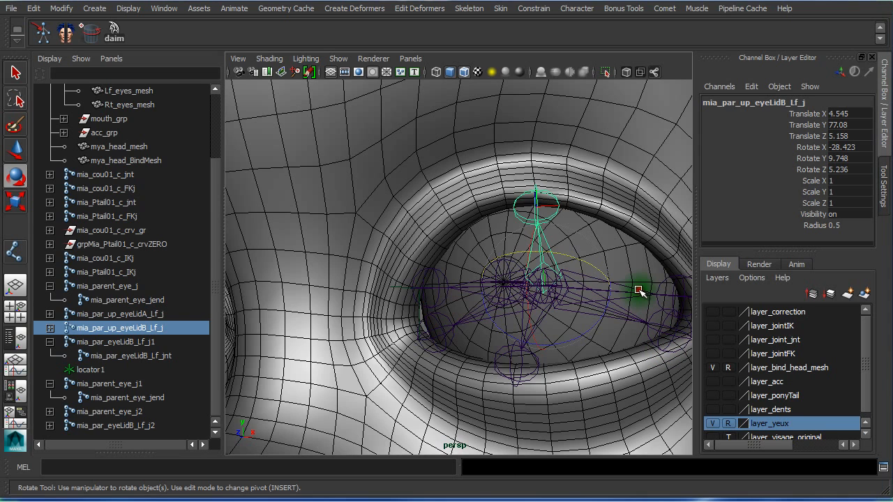
pyautogui.doubleClick(122, 426)
pyautogui.hotkey('ctrl', 'v')
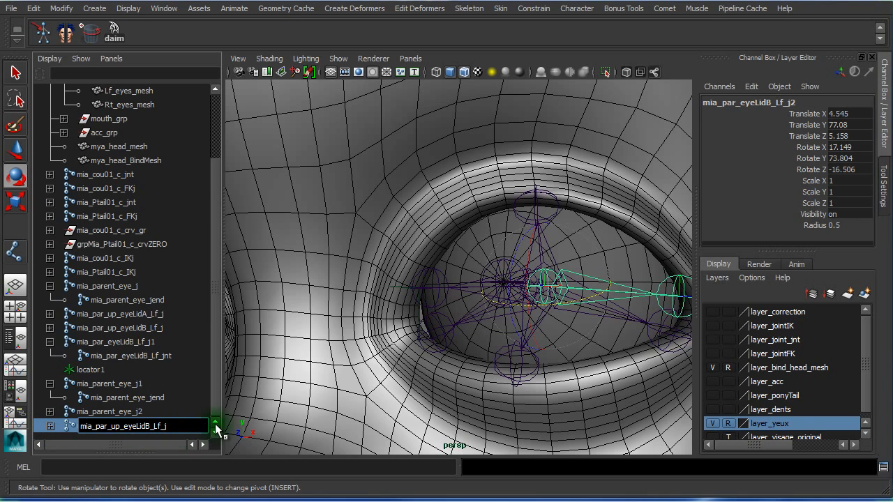
pyautogui.press('Return')
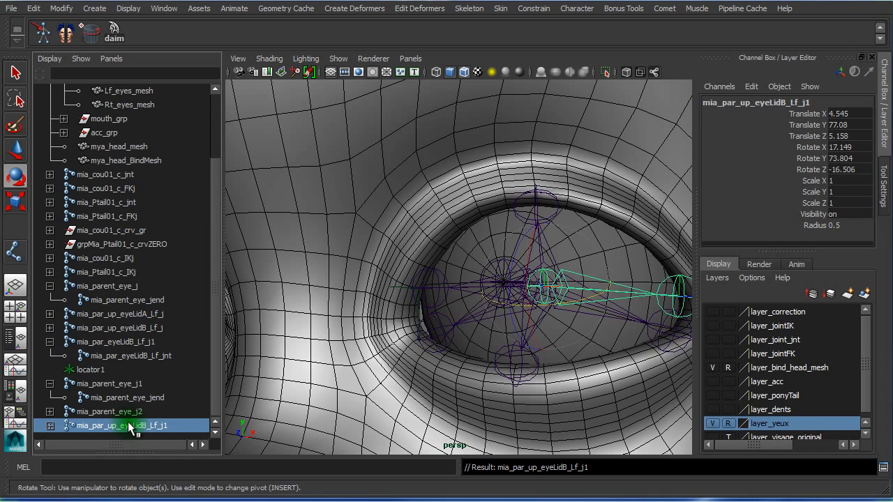
pyautogui.doubleClick(143, 428)
pyautogui.click(145, 428)
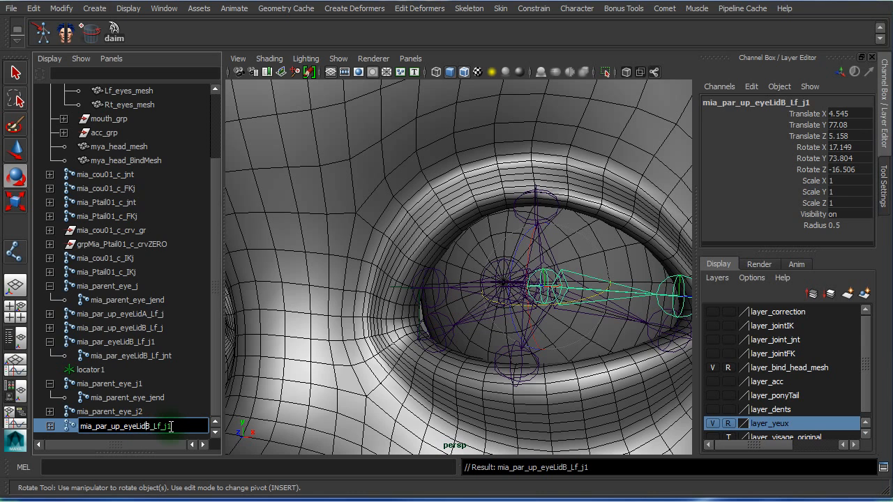
pyautogui.write('C')
pyautogui.press('Return')
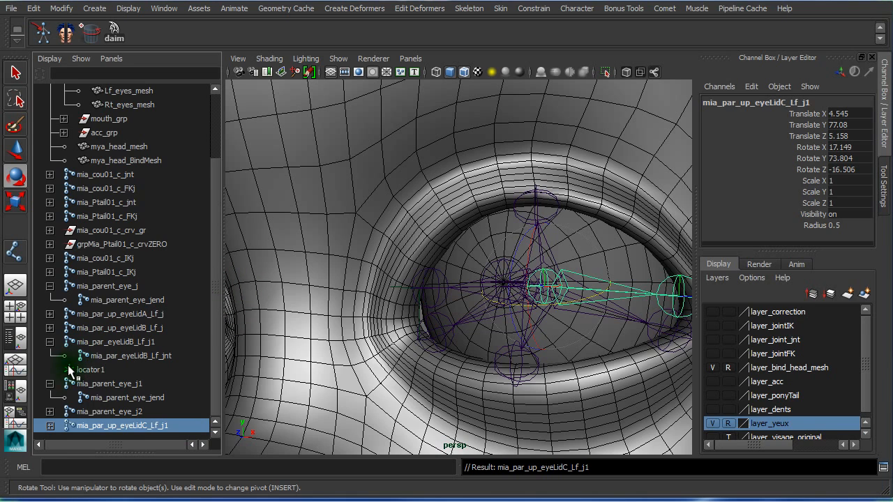
# Rename the child joint of the outer-corner upper-eyelid joint as mia_par_up_eyeLidC_Lf_jnt
pyautogui.click(49, 426)
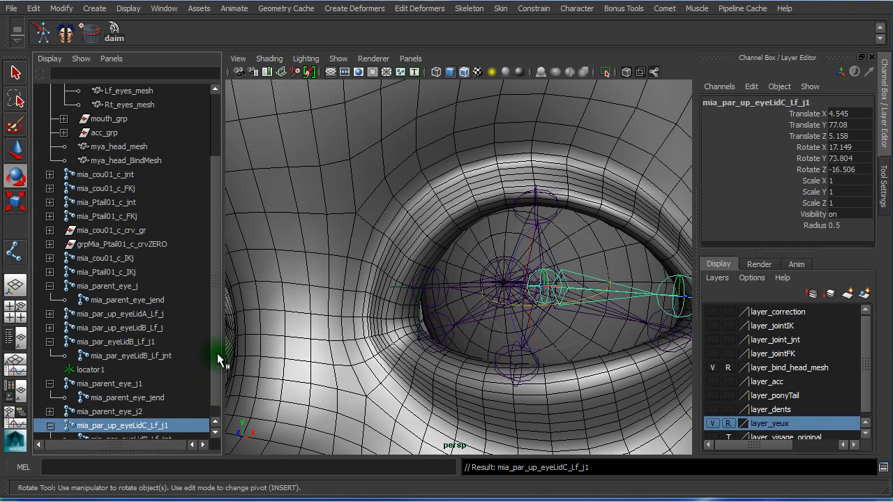
pyautogui.scroll(-1, 221, 307)
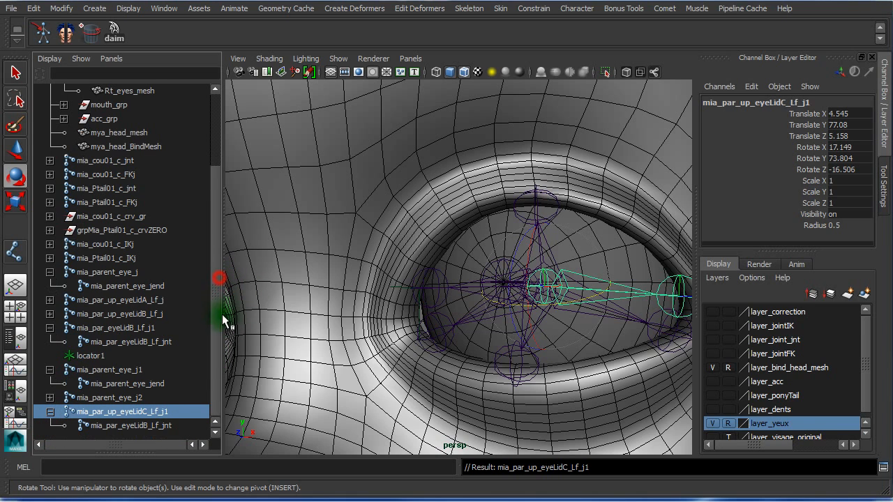
pyautogui.doubleClick(170, 413)
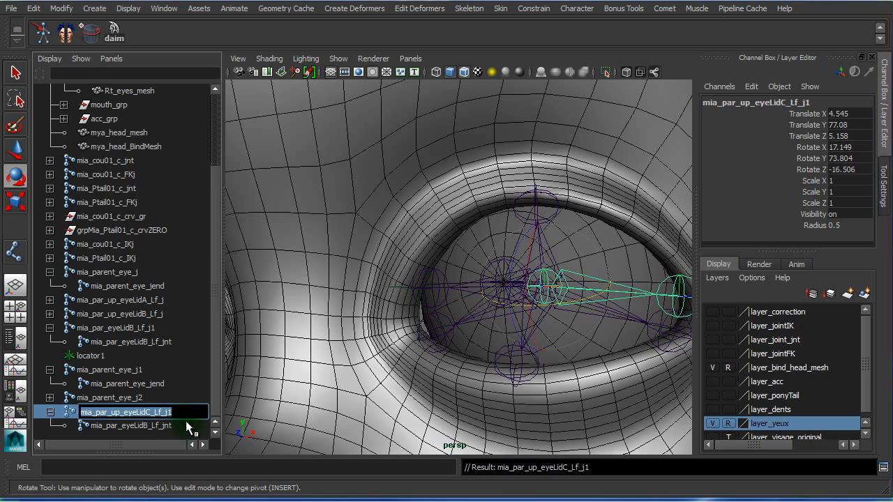
pyautogui.hotkey('ctrl', 'c')
pyautogui.doubleClick(169, 426)
pyautogui.hotkey('ctrl', 'v')
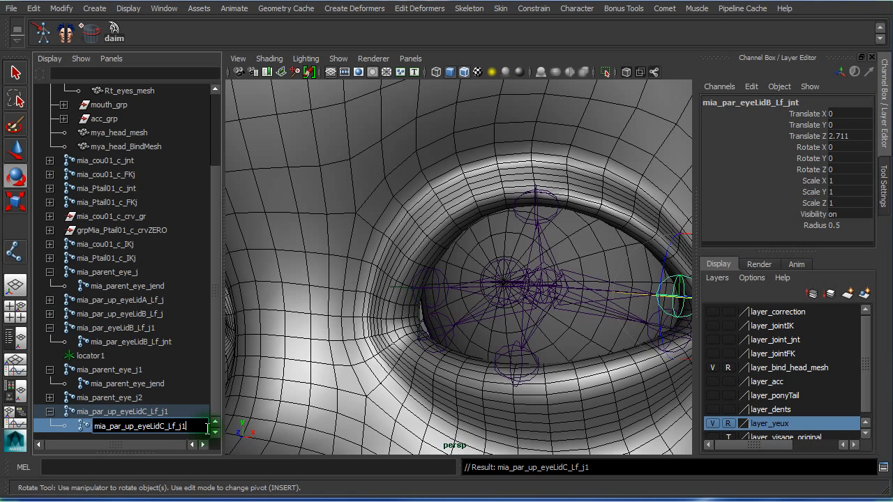
pyautogui.press('BackSpace')
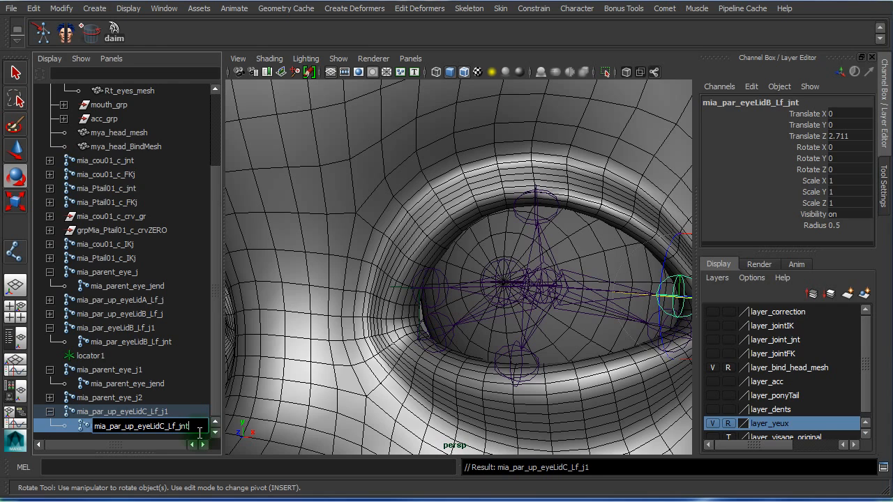
pyautogui.press('Return')
# Rename the parent joint mia_par_up_eyeLidC_Lf_j1 as mia_par_up_eyeLidC_Lf_j
pyautogui.doubleClick(188, 412)
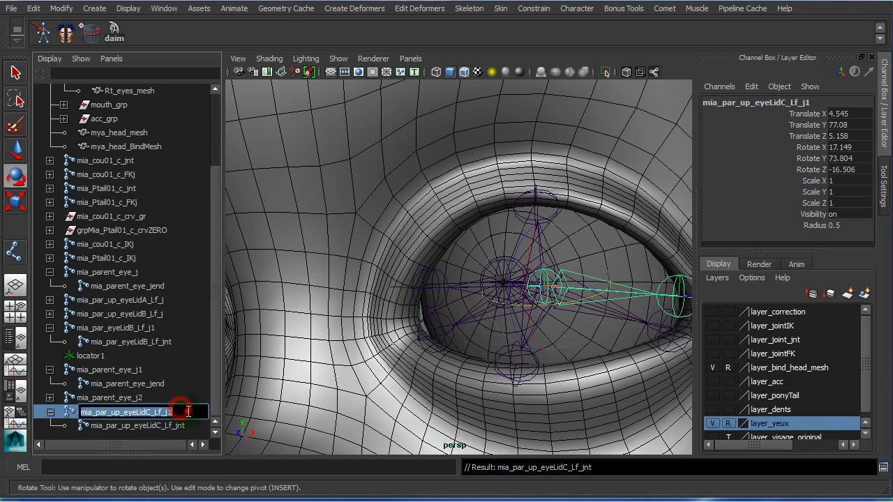
pyautogui.click(189, 412)
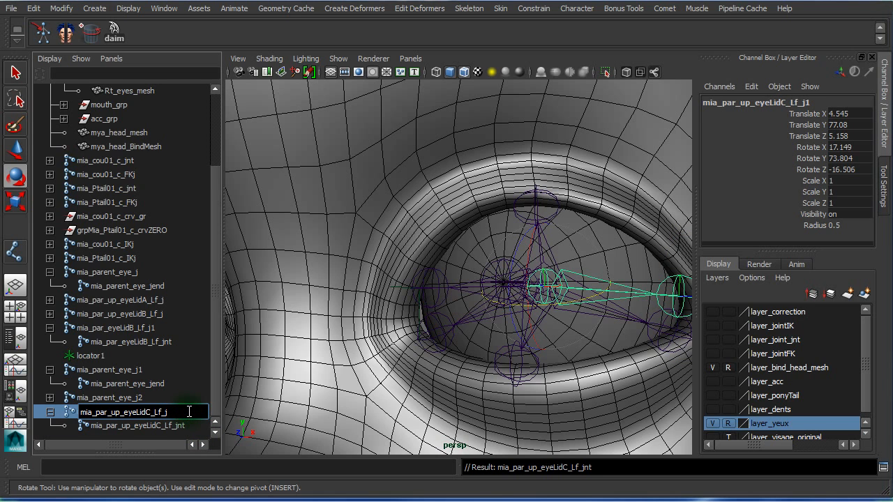
pyautogui.press('Return')
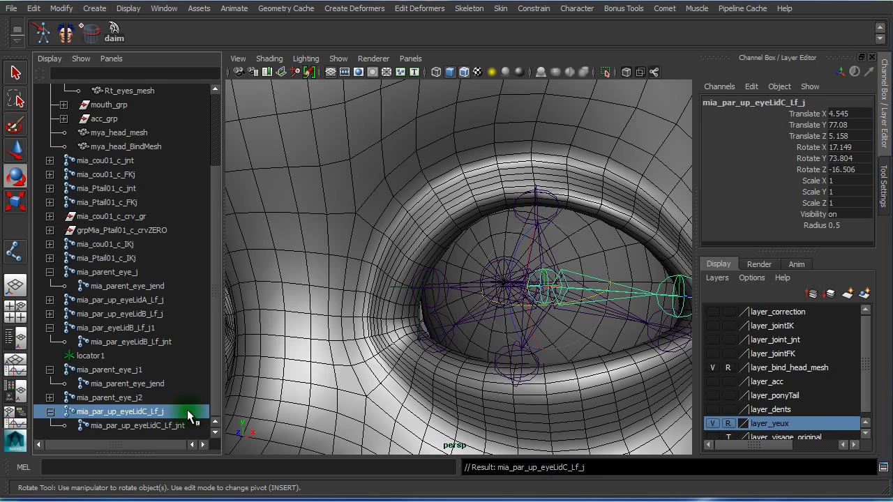
# Collapse mia_par_up_eyeLidC_Lf_j, reorder it directly below mia_par_up_eyeLidB_Lf_j in the Outliner, and check the three upper-eyelid joints in sequence
pyautogui.click(50, 413)
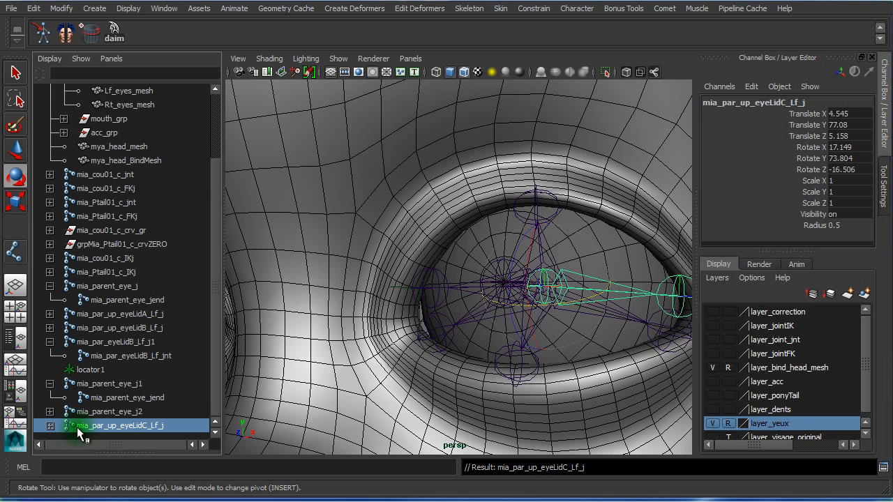
pyautogui.moveTo(78, 432); pyautogui.dragTo(113, 335, button='middle')
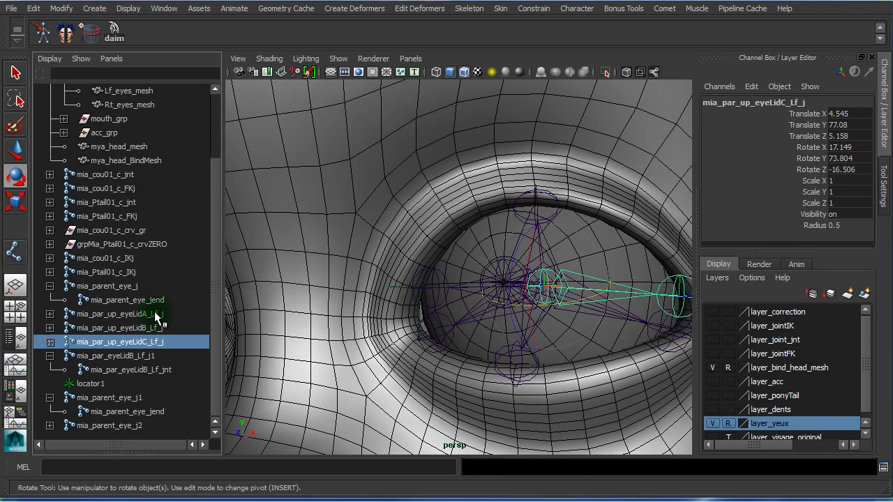
pyautogui.click(156, 314)
pyautogui.click(157, 327)
pyautogui.click(153, 342)
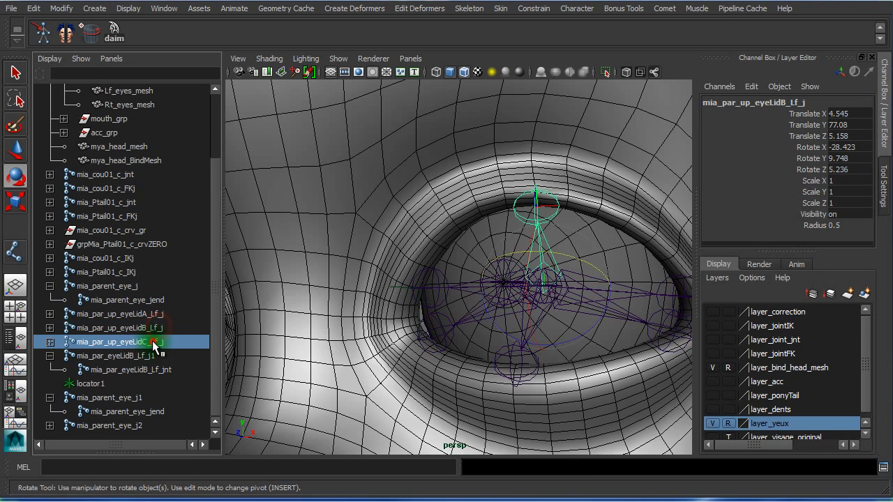
# Collapse the mia_par_eyeLidB_Lf_j1 hierarchy and delete locator1 from the scene
pyautogui.click(50, 356)
pyautogui.click(93, 384)
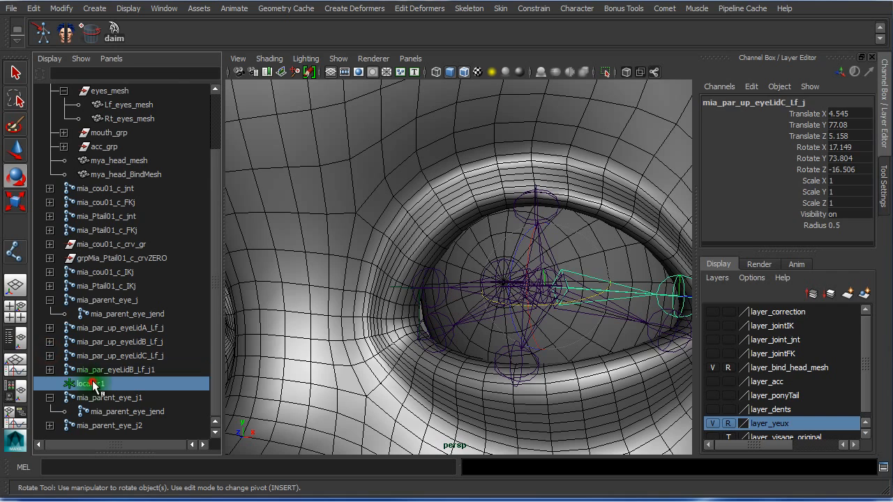
pyautogui.press('Delete')
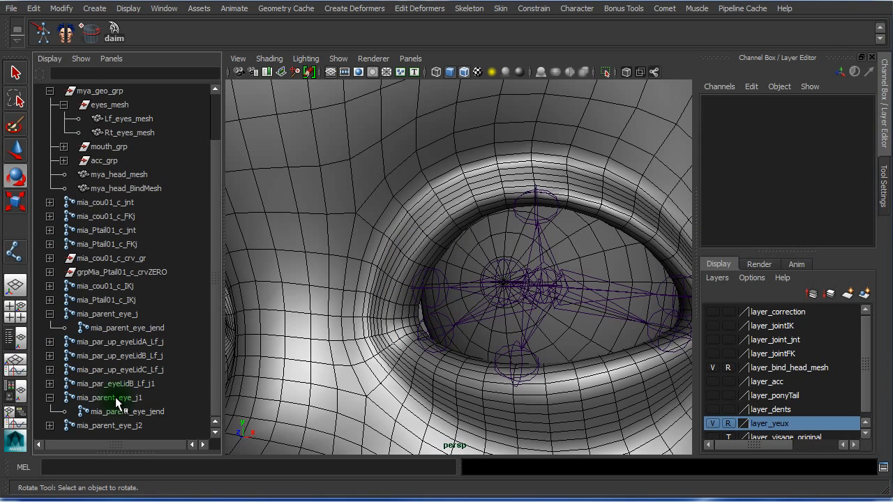
# Collapse the mia_parent_eye_j and mia_parent_eye_j1 hierarchies, selecting each eyelid joint in turn to check its place around the eye
pyautogui.click(118, 316)
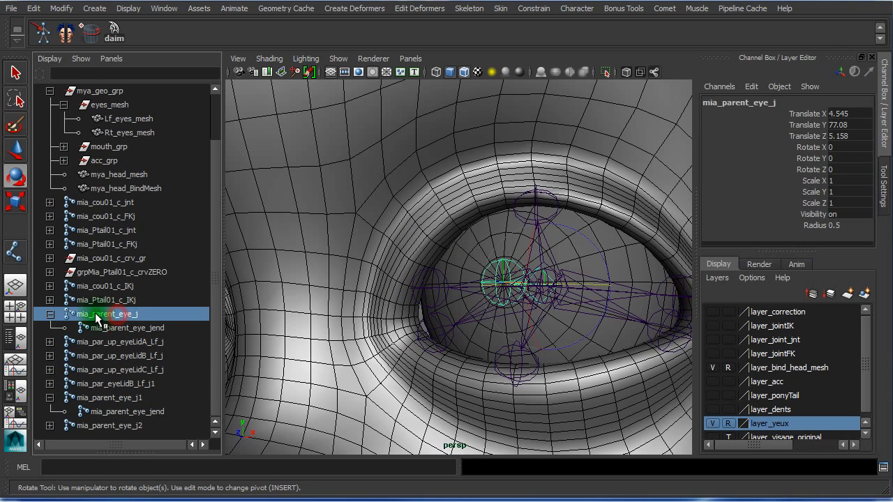
pyautogui.click(50, 314)
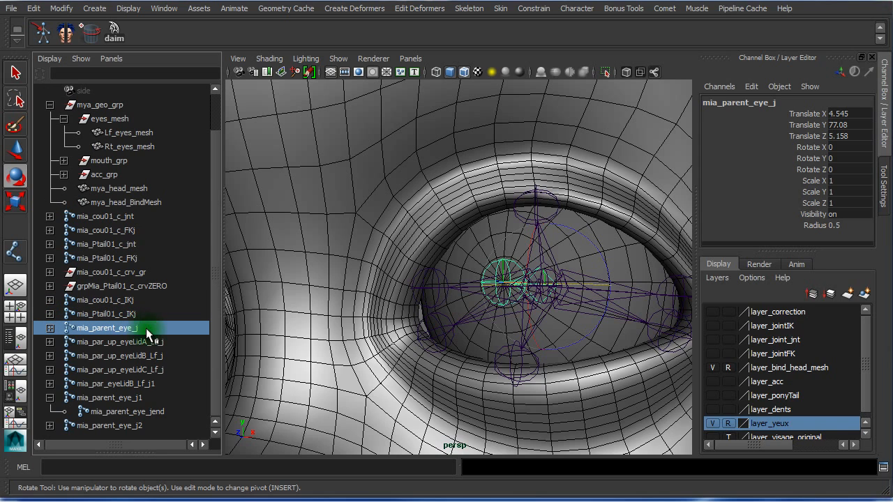
pyautogui.click(164, 343)
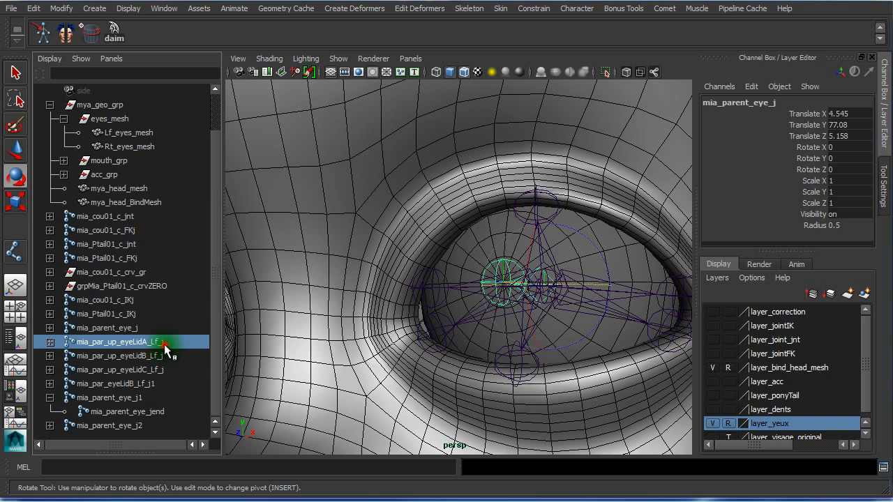
pyautogui.click(162, 355)
pyautogui.click(157, 370)
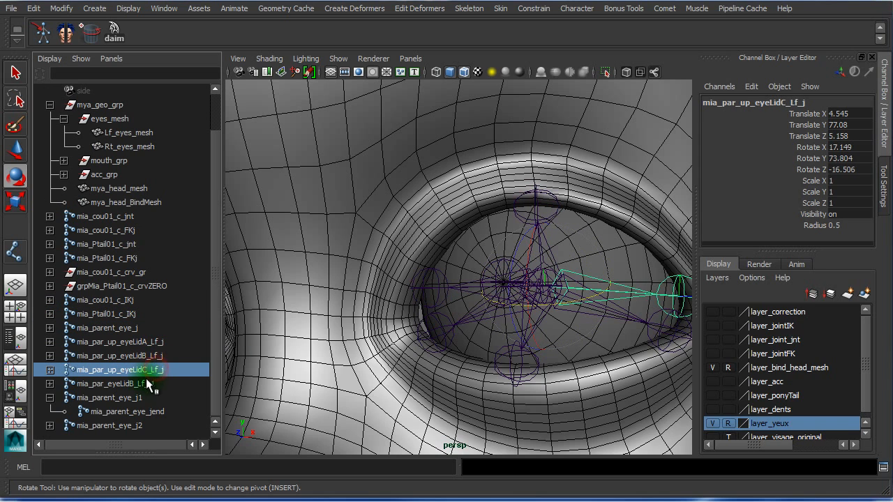
pyautogui.click(148, 383)
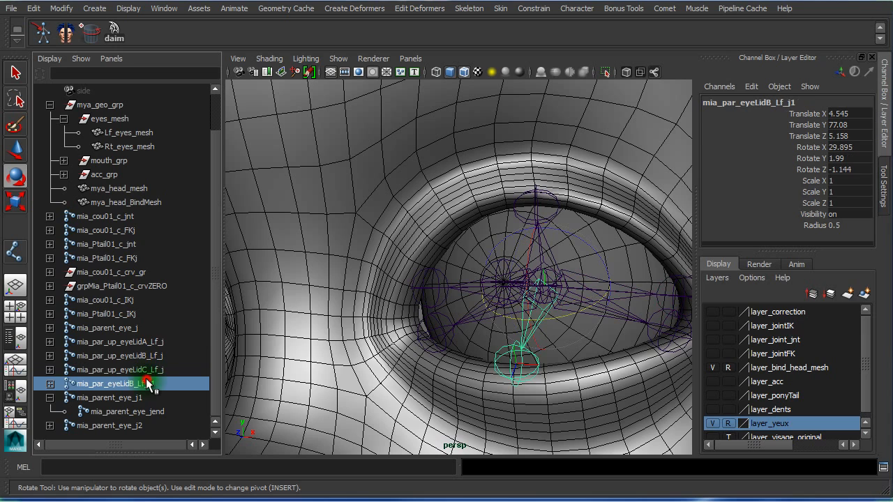
pyautogui.click(50, 398)
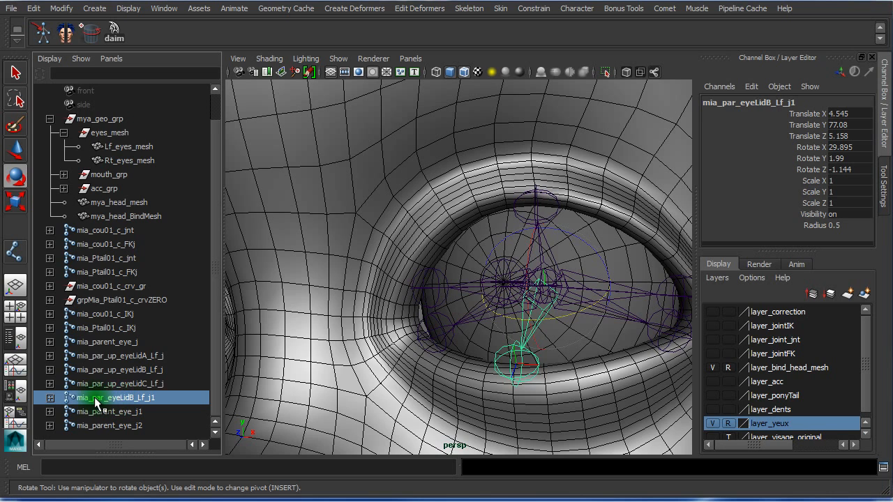
# Rename the middle lower-eyelid joint mia_par_eyeLidB_Lf_j1 as mia_par_lo_eyeLidB_Lf_j, reusing the name of the matching upper-eyelid joint
pyautogui.click(49, 398)
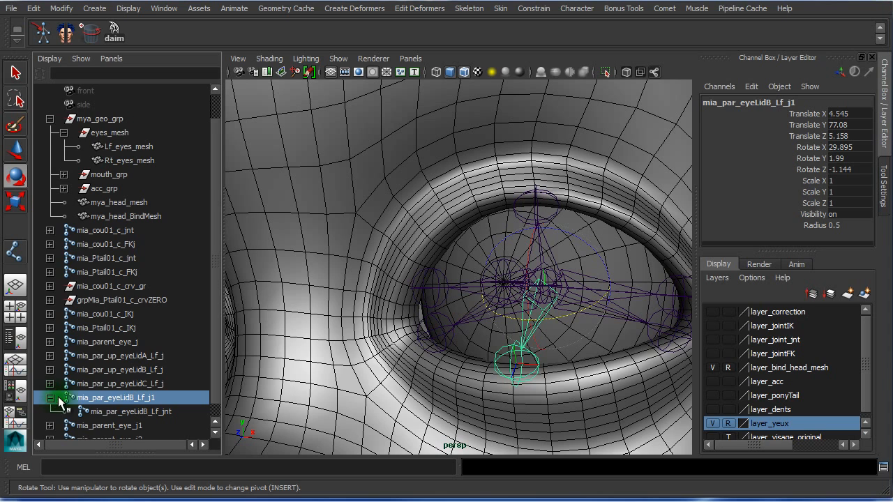
pyautogui.click(130, 370)
pyautogui.doubleClick(129, 370)
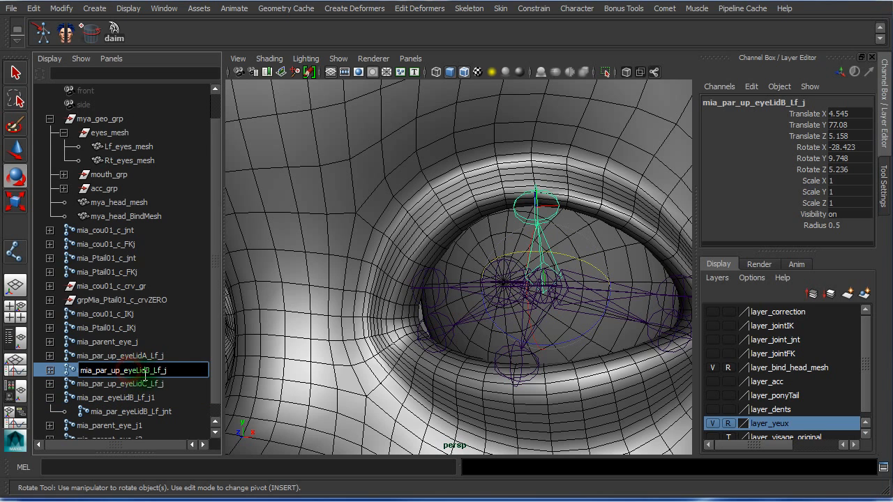
pyautogui.moveTo(170, 371); pyautogui.dragTo(23, 373)
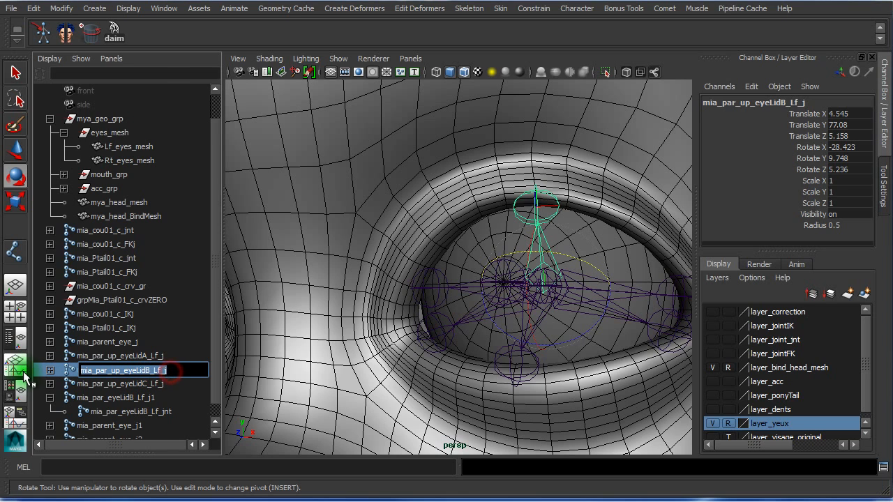
pyautogui.click(131, 398)
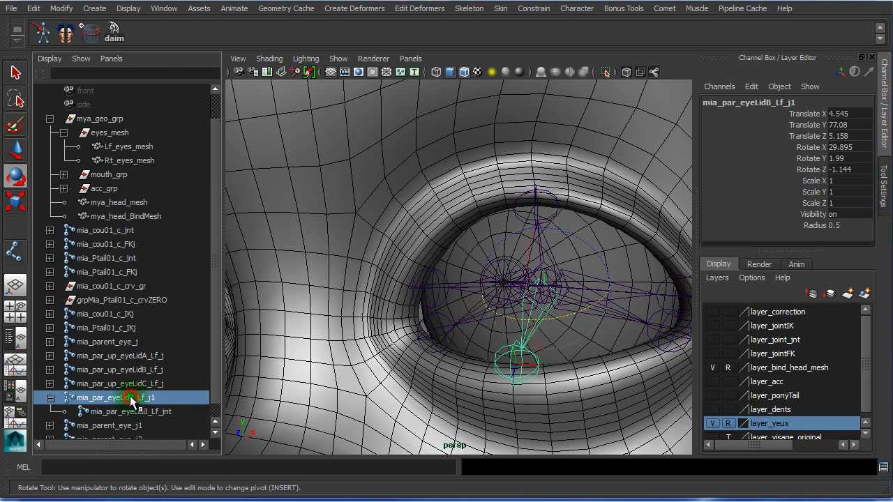
pyautogui.doubleClick(133, 398)
pyautogui.hotkey('ctrl', 'v')
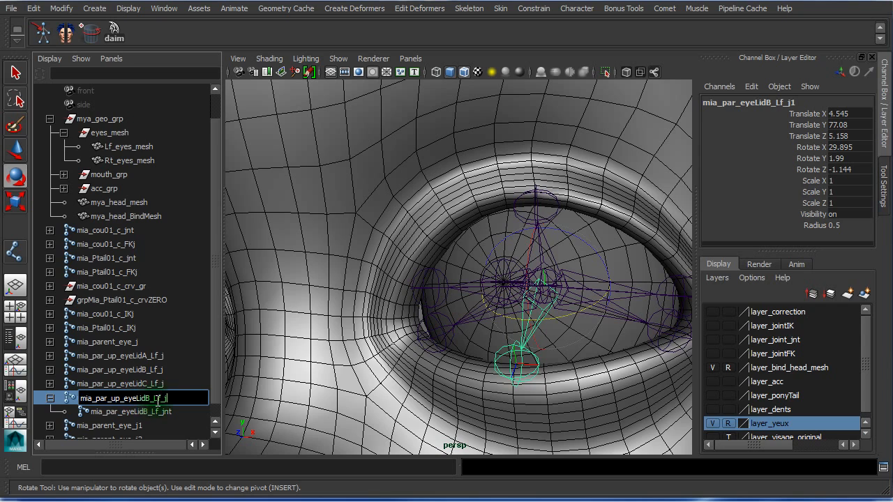
pyautogui.click(149, 398)
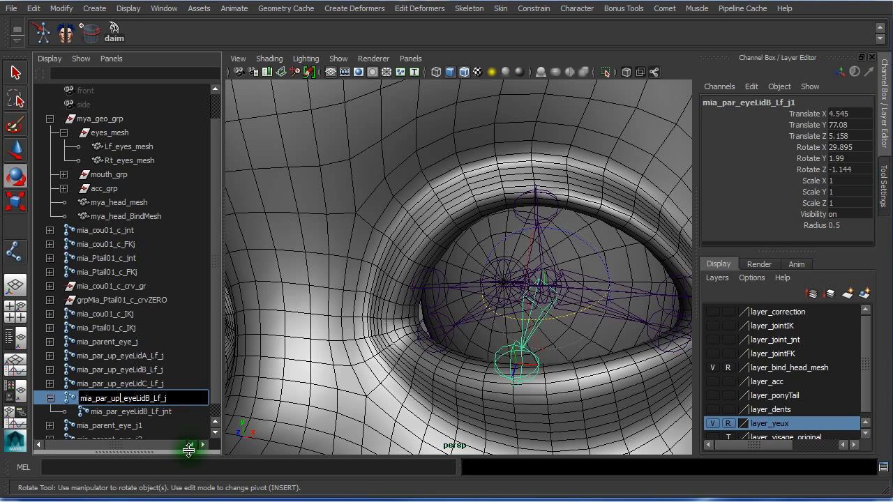
pyautogui.press('BackSpace')
pyautogui.press('BackSpace')
pyautogui.press('BackSpace')
pyautogui.write('lo')
pyautogui.press('Return')
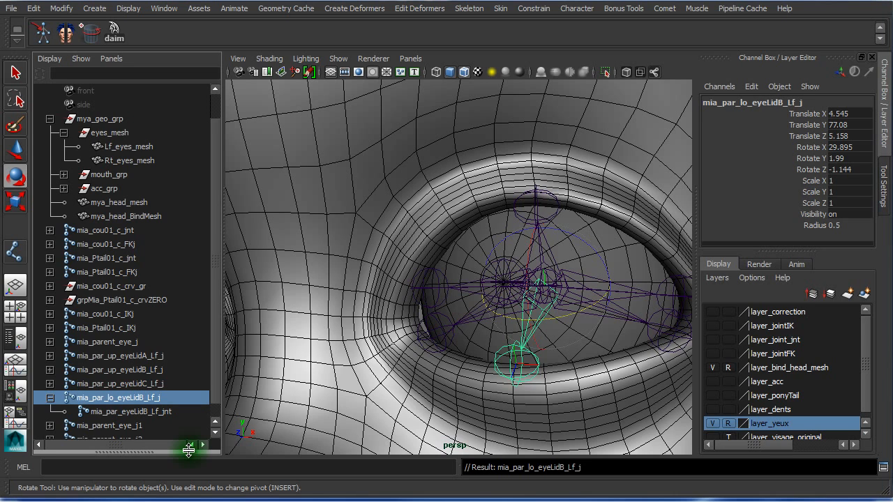
# Rename the child joint of mia_par_lo_eyeLidB_Lf_j as mia_par_lo_eyeLidB_Lf_jnt and collapse the hierarchy
pyautogui.doubleClick(173, 398)
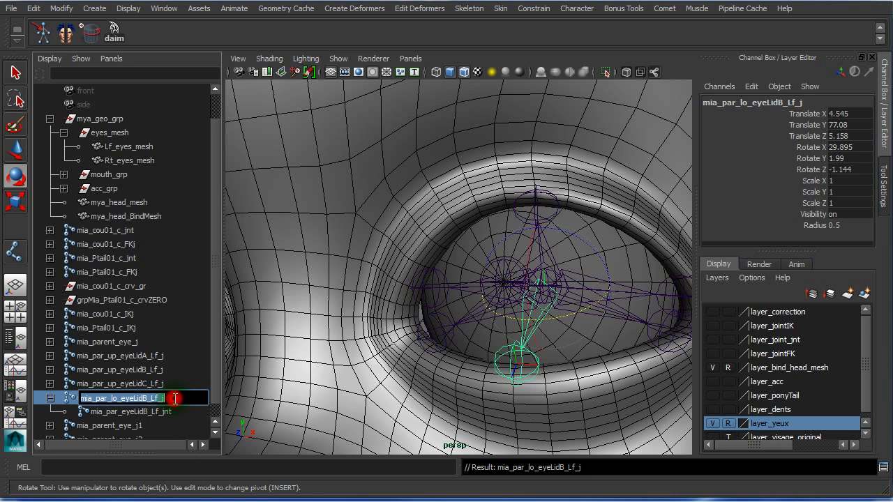
pyautogui.click(170, 411)
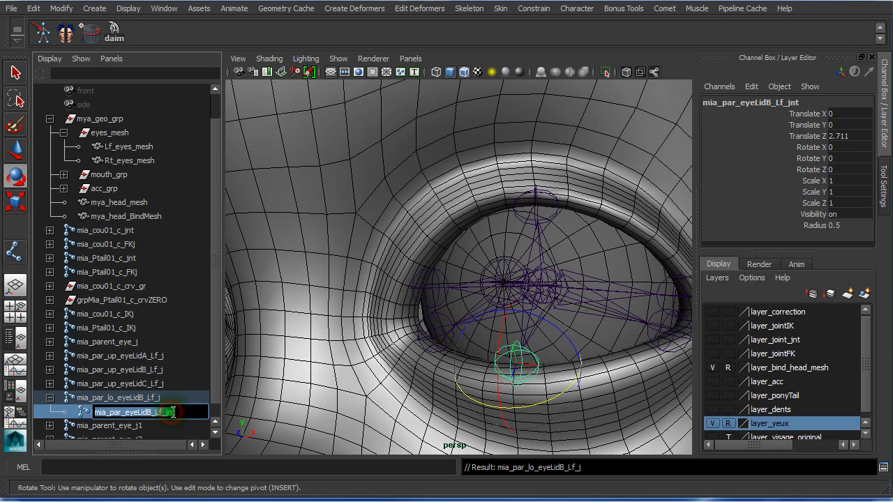
pyautogui.doubleClick(180, 412)
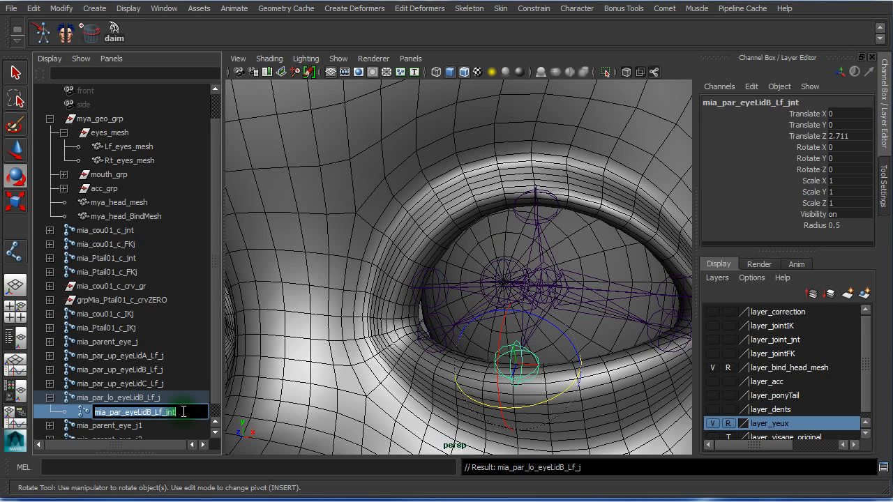
pyautogui.click(175, 398)
pyautogui.doubleClick(178, 399)
pyautogui.hotkey('ctrl', 'c')
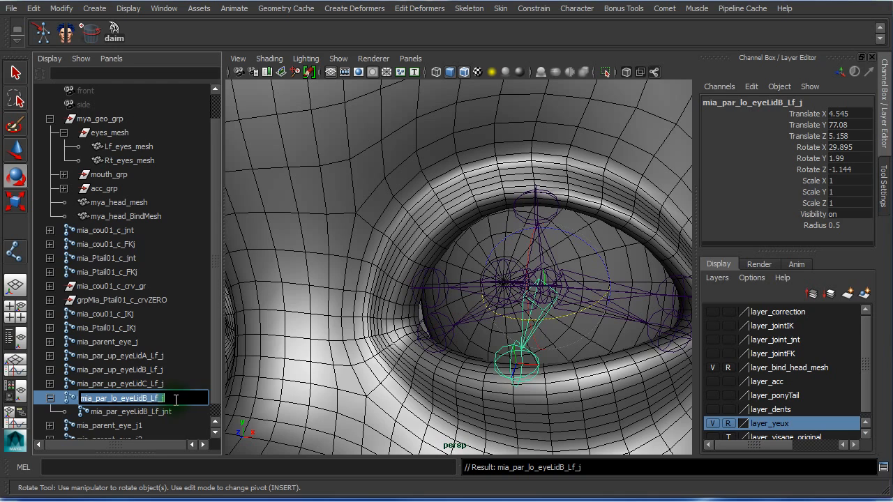
pyautogui.click(167, 411)
pyautogui.doubleClick(167, 412)
pyautogui.hotkey('ctrl', 'v')
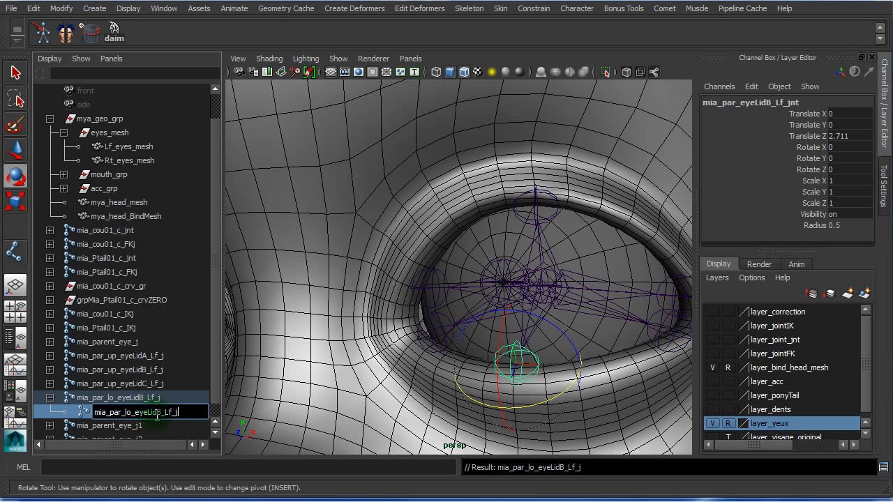
pyautogui.click(188, 415)
pyautogui.write('nt')
pyautogui.press('Return')
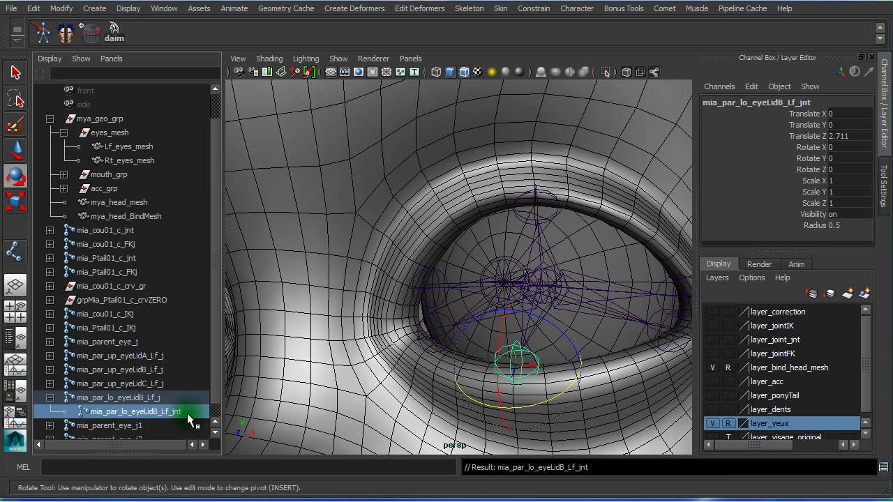
pyautogui.click(56, 400)
# Expand mia_parent_eye_j1, the outer lower-eyelid joint, and rename its child joint as mia_par_lo_eyeLidC_Lf_jnt
pyautogui.click(143, 398)
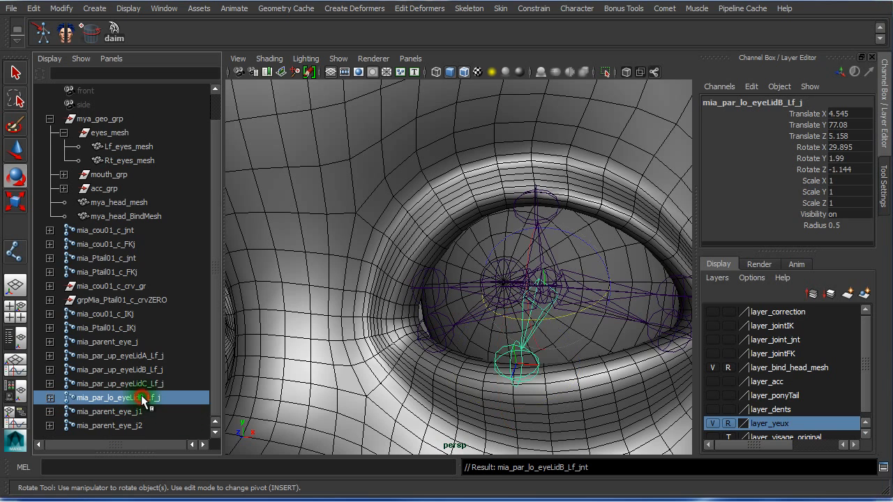
pyautogui.click(145, 412)
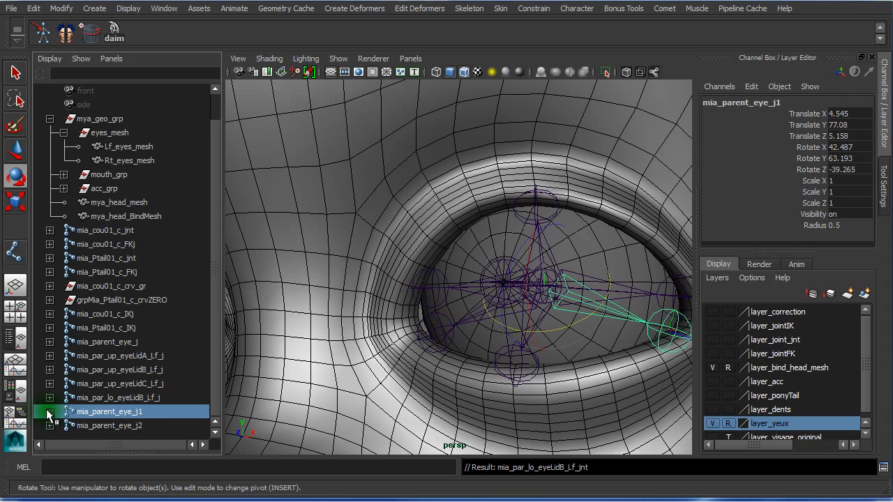
pyautogui.click(49, 412)
pyautogui.click(123, 427)
pyautogui.doubleClick(124, 425)
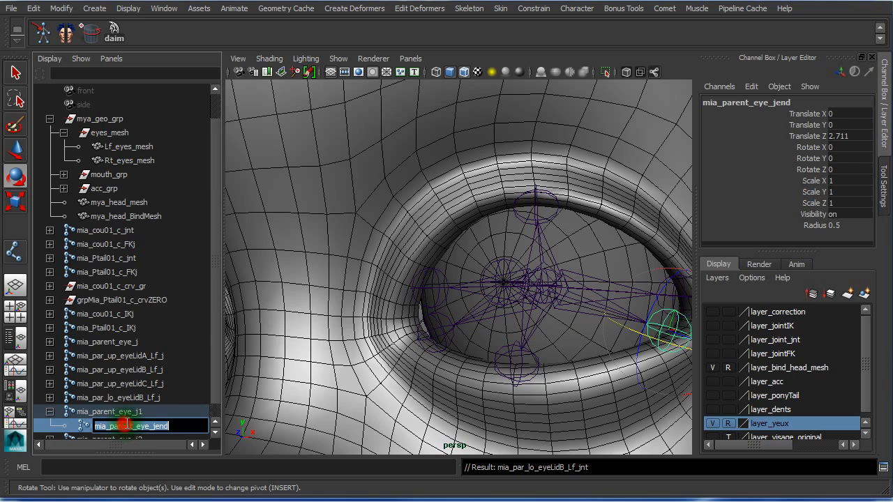
pyautogui.hotkey('ctrl', 'v')
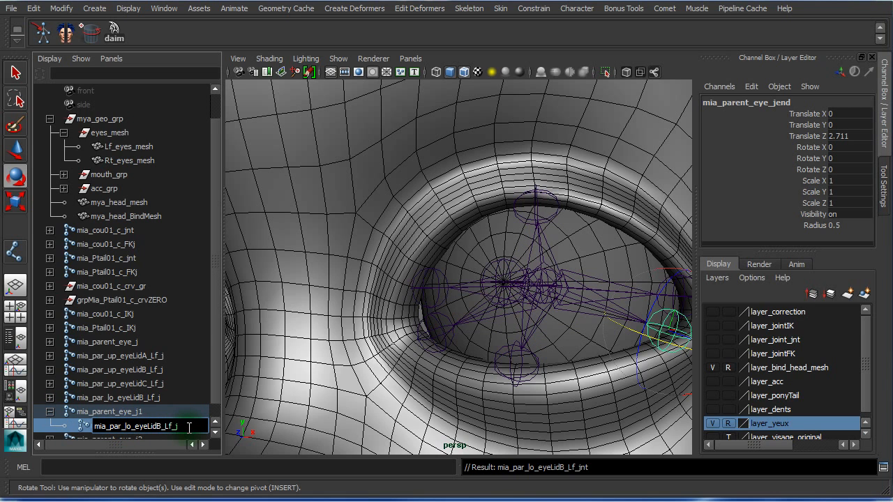
pyautogui.write('nt')
pyautogui.press('BackSpace')
pyautogui.write('C')
pyautogui.press('Return')
# Rename the parent joint mia_parent_eye_j1 as mia_par_lo_eyeLidC_Lf_j
pyautogui.doubleClick(123, 412)
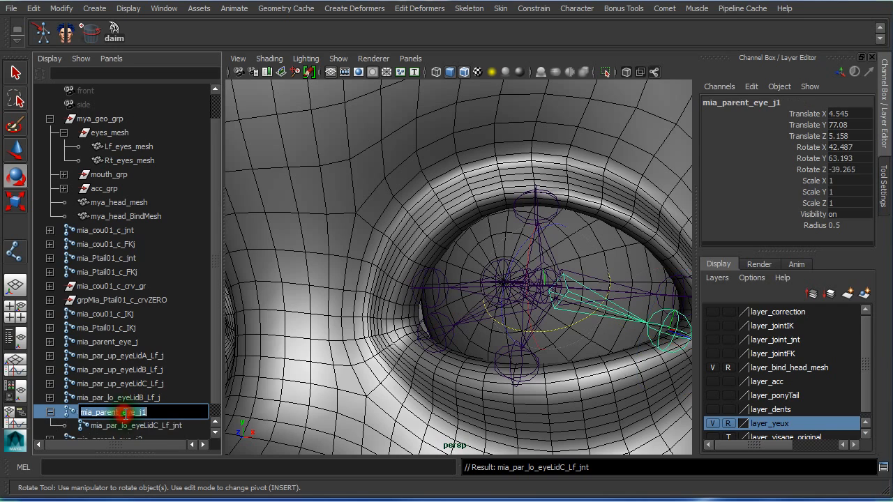
pyautogui.moveTo(148, 413); pyautogui.dragTo(137, 415)
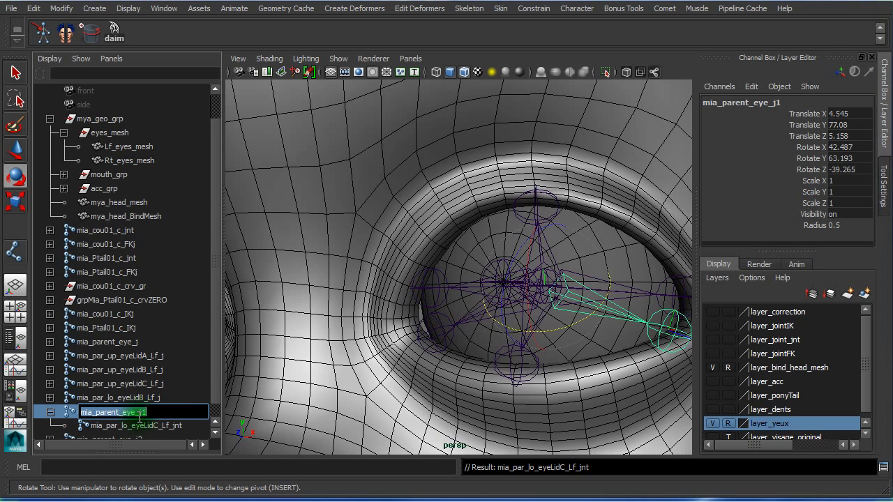
pyautogui.hotkey('ctrl', 'v')
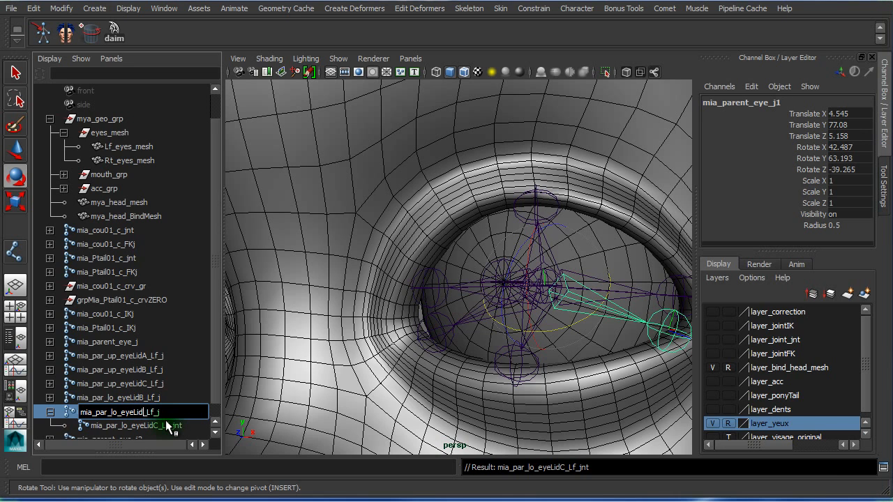
pyautogui.write('C')
pyautogui.click(155, 424)
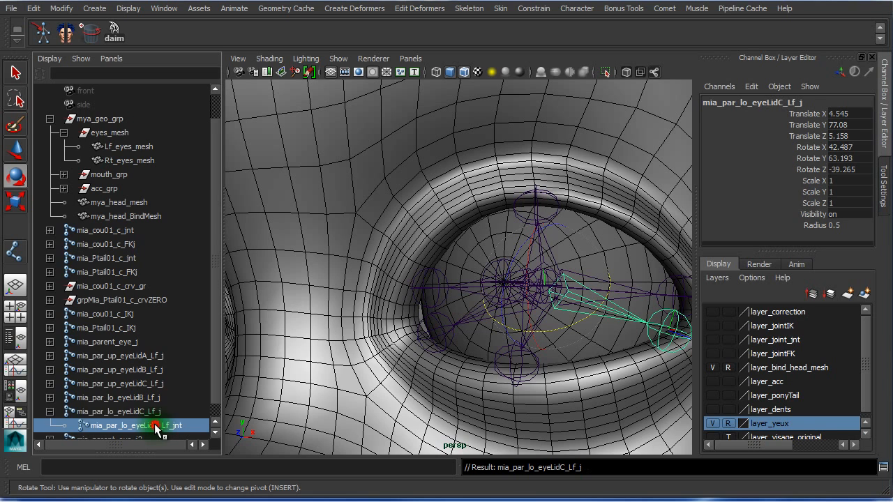
# Collapse mia_par_lo_eyeLidC_Lf_j and check the name of the child joint under mia_par_lo_eyeLidB_Lf_j
pyautogui.click(49, 412)
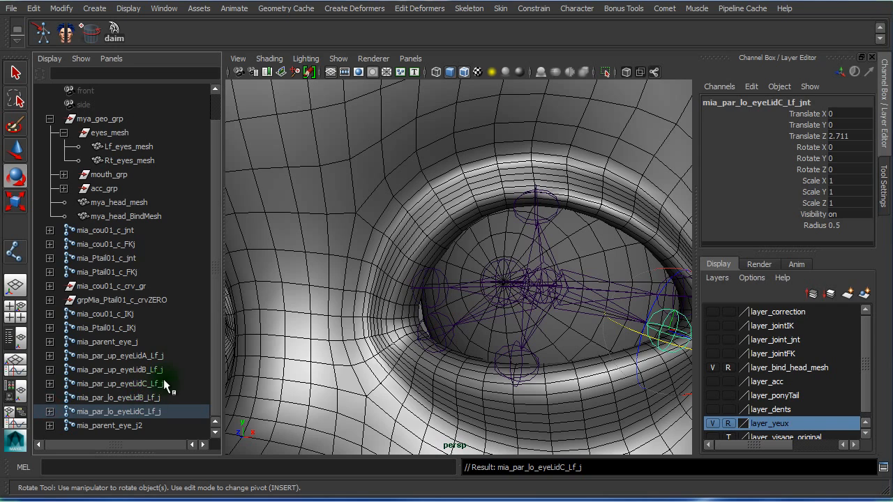
pyautogui.click(145, 399)
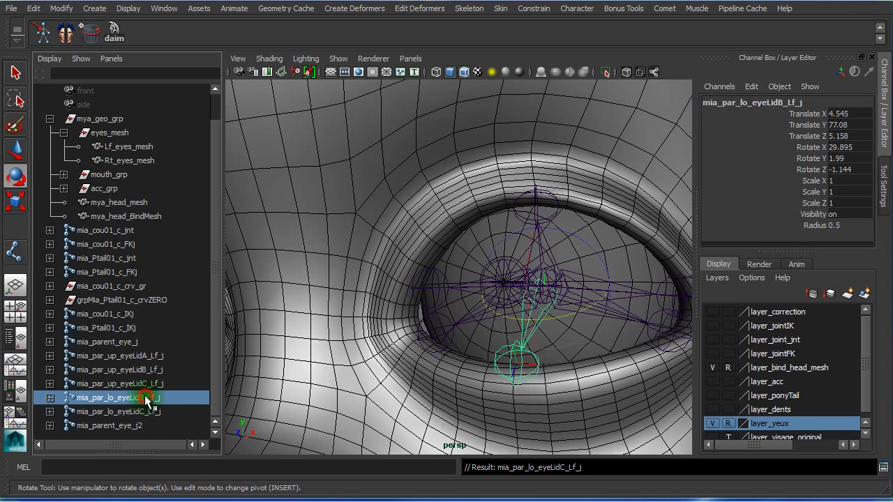
pyautogui.click(49, 398)
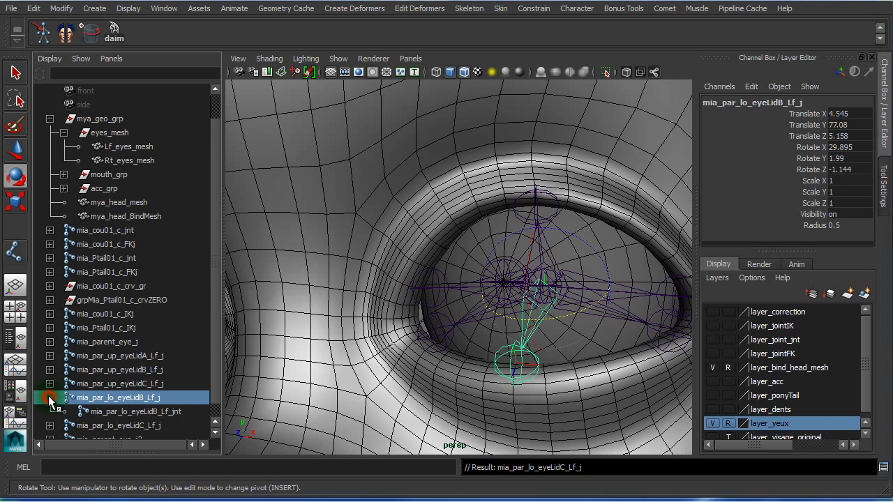
pyautogui.click(49, 398)
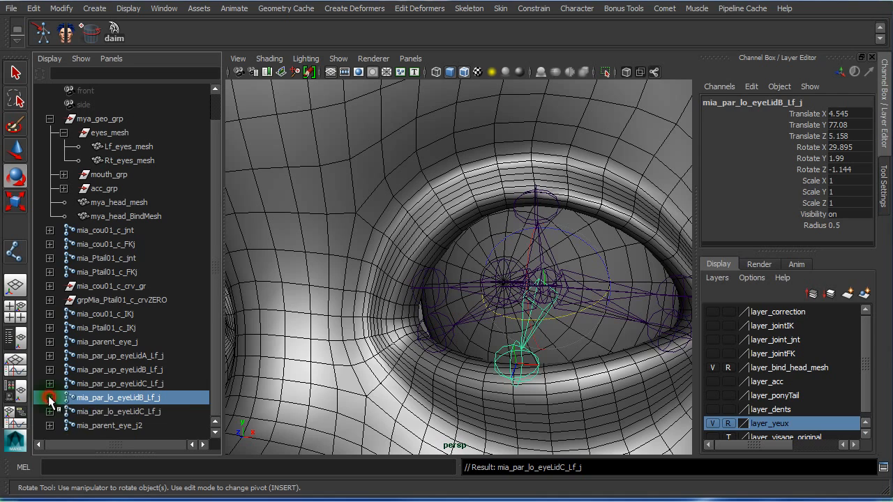
# Expand mia_parent_eye_j2, the inner lower-eyelid joint, and rename it as mia_par_lo_eyeLidA_Lf_j
pyautogui.click(112, 412)
pyautogui.click(106, 426)
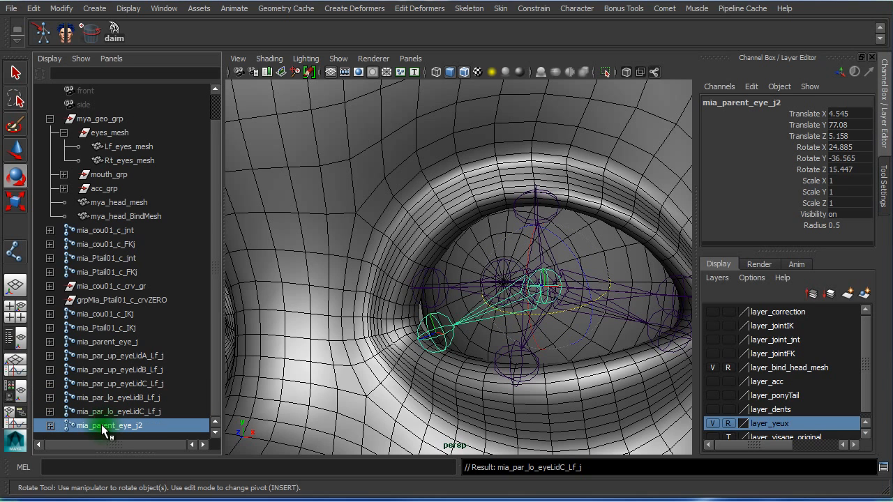
pyautogui.click(50, 428)
pyautogui.doubleClick(98, 426)
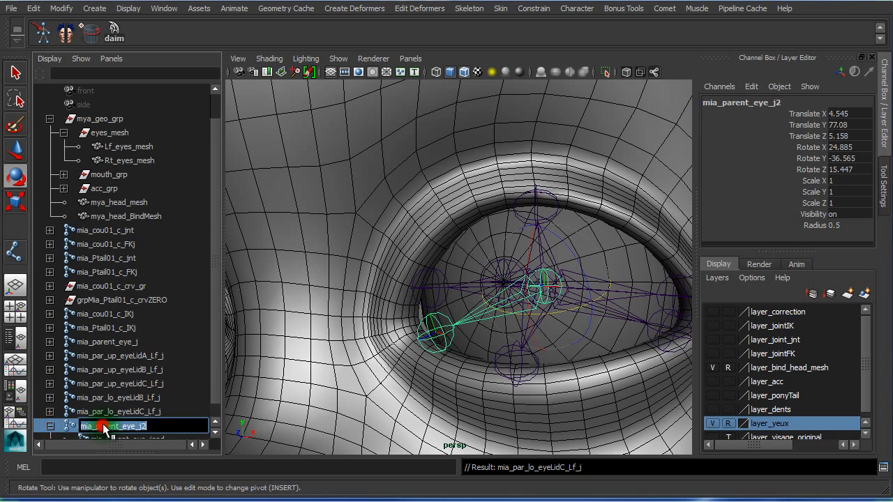
pyautogui.hotkey('ctrl', 'v')
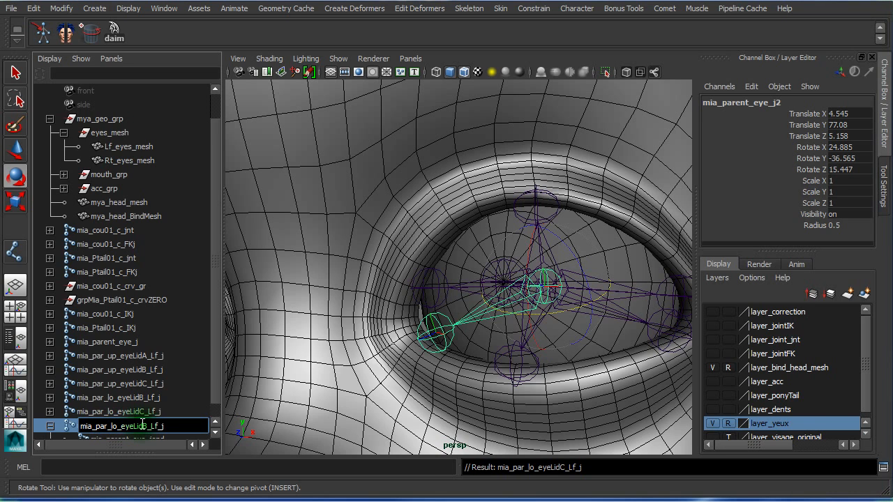
pyautogui.click(148, 426)
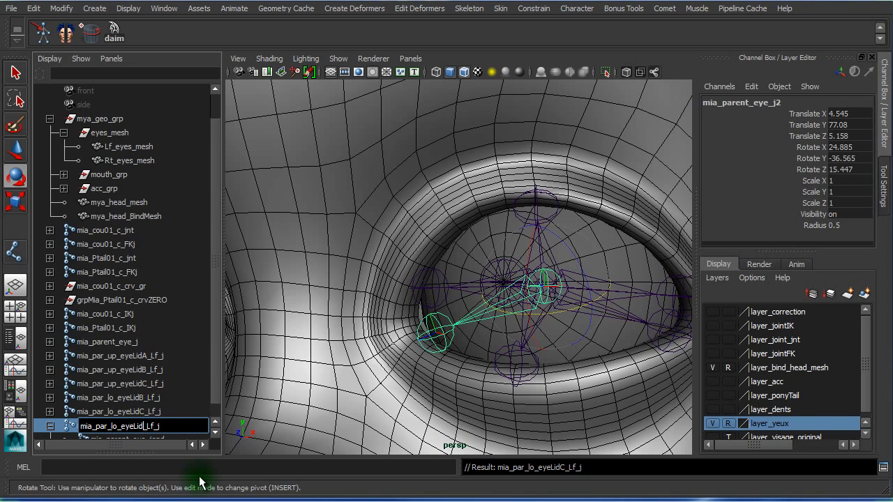
pyautogui.write('A')
pyautogui.press('Return')
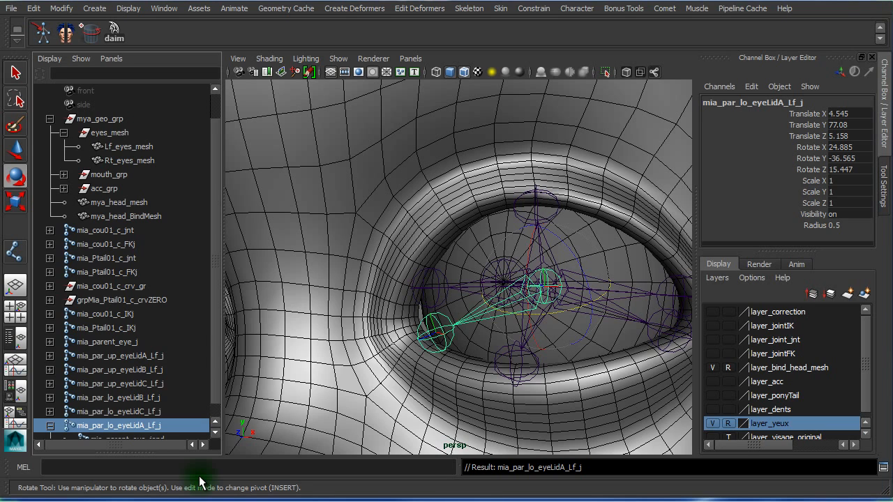
# Rename mia_parent_eye_jend, the child joint of mia_par_lo_eyeLidA_Lf_j, as mia_par_lo_eyeLidA_Lf_jnt and collapse the hierarchy
pyautogui.moveTo(215, 262); pyautogui.dragTo(220, 296)
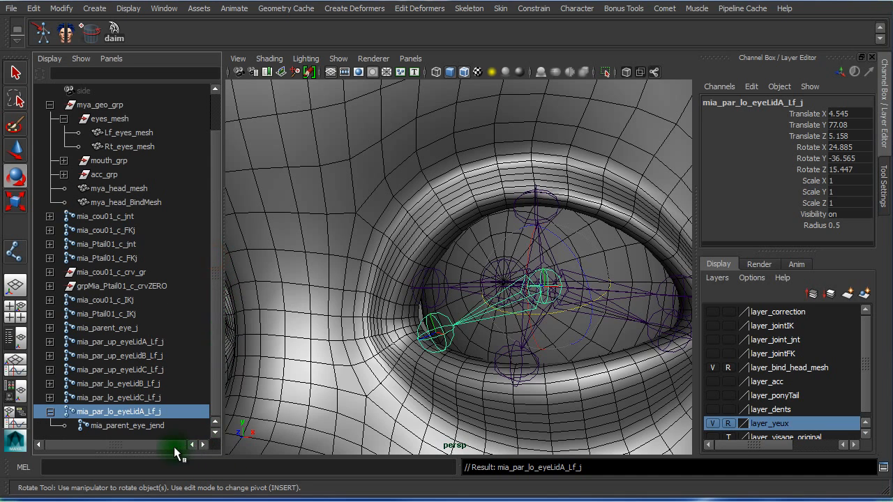
pyautogui.click(143, 427)
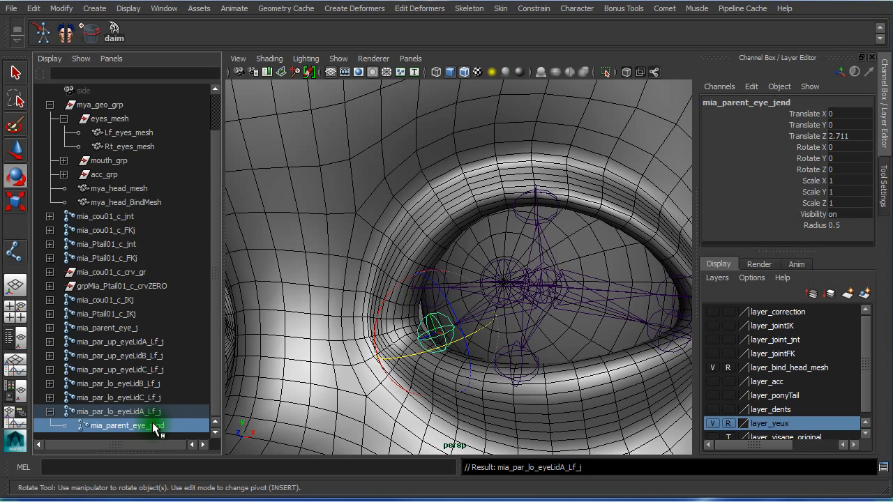
pyautogui.doubleClick(153, 427)
pyautogui.hotkey('ctrl', 'v')
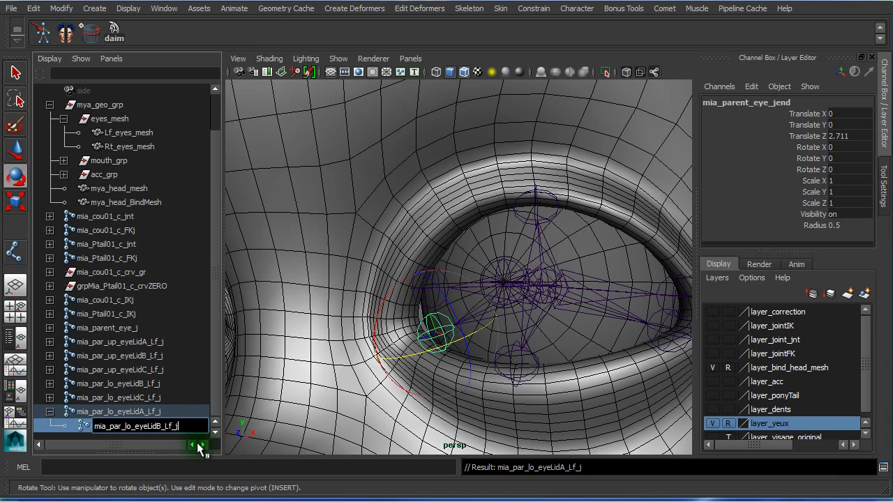
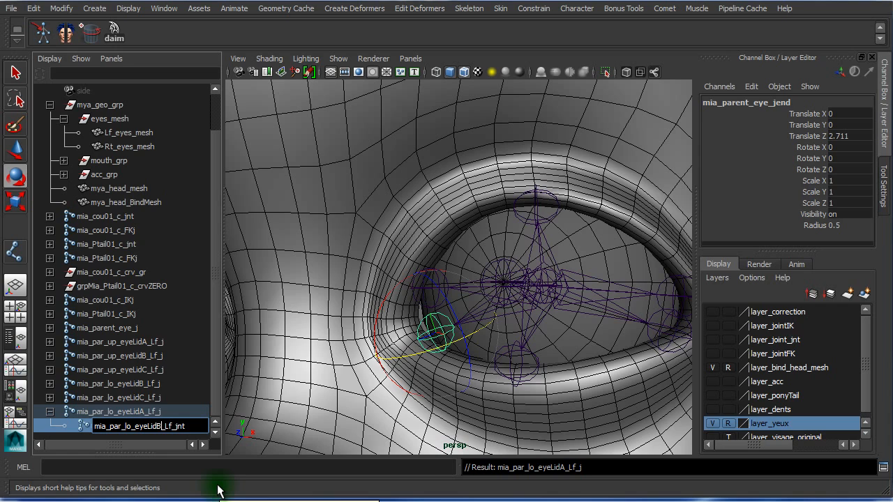
pyautogui.write('A')
pyautogui.press('Return')
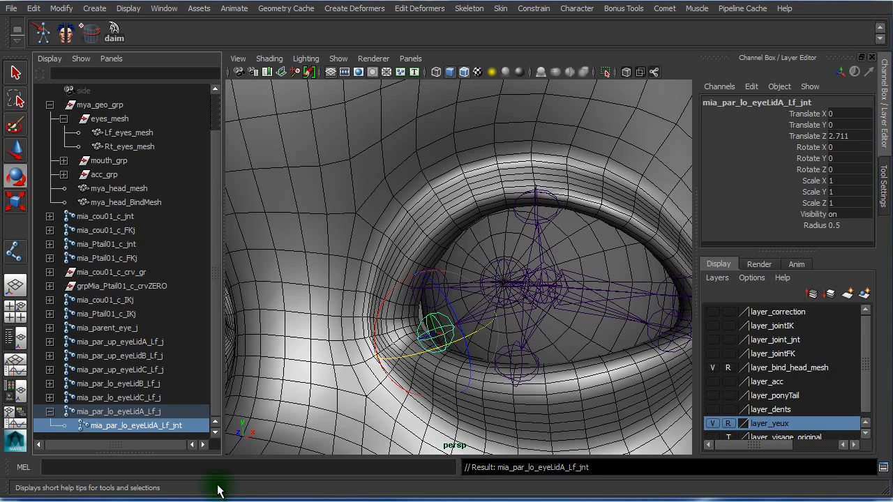
pyautogui.click(49, 412)
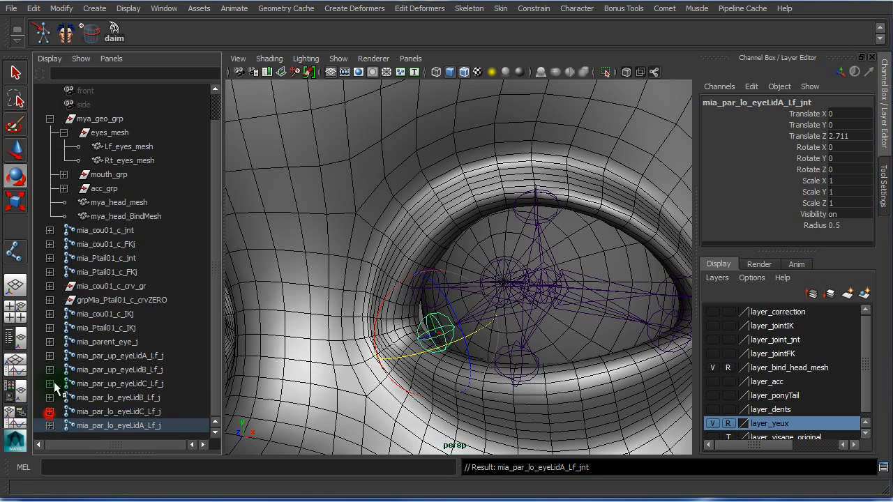
# Remove par_ from the name of the child joint under mia_par_up_eyeLidA_Lf_j, making it mia_up_eyeLidA_Lf_jnt, and collapse the hierarchy
pyautogui.click(146, 358)
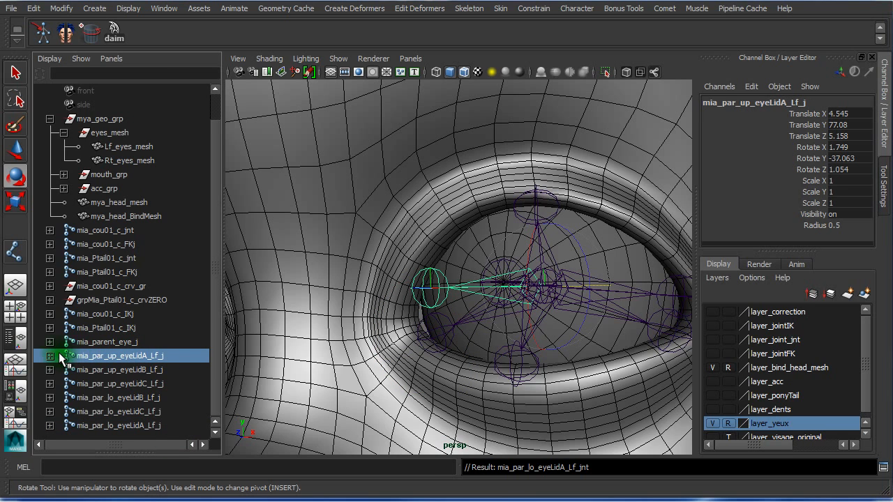
pyautogui.click(49, 356)
pyautogui.doubleClick(139, 371)
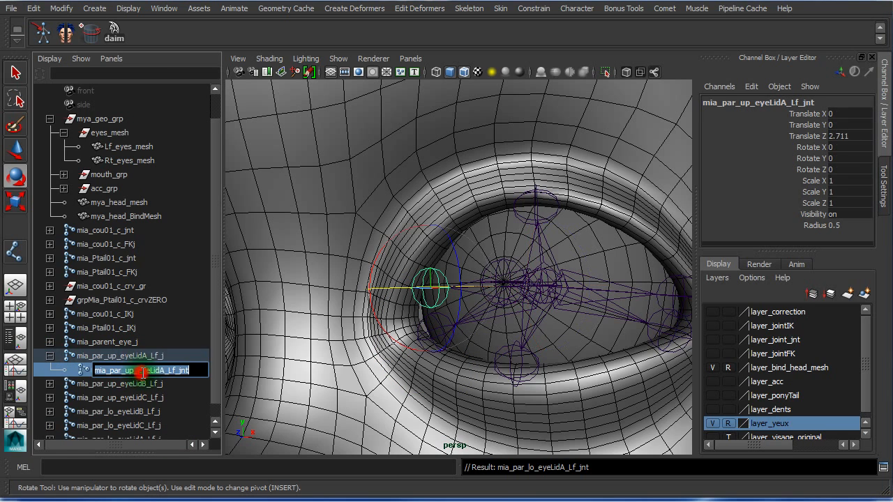
pyautogui.click(123, 370)
pyautogui.press('BackSpace')
pyautogui.press('BackSpace')
pyautogui.press('BackSpace')
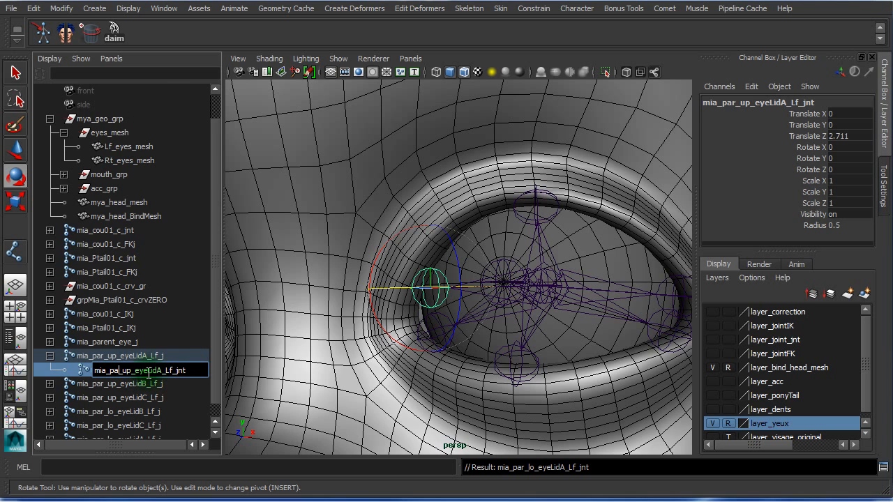
pyautogui.press('BackSpace')
pyautogui.press('Return')
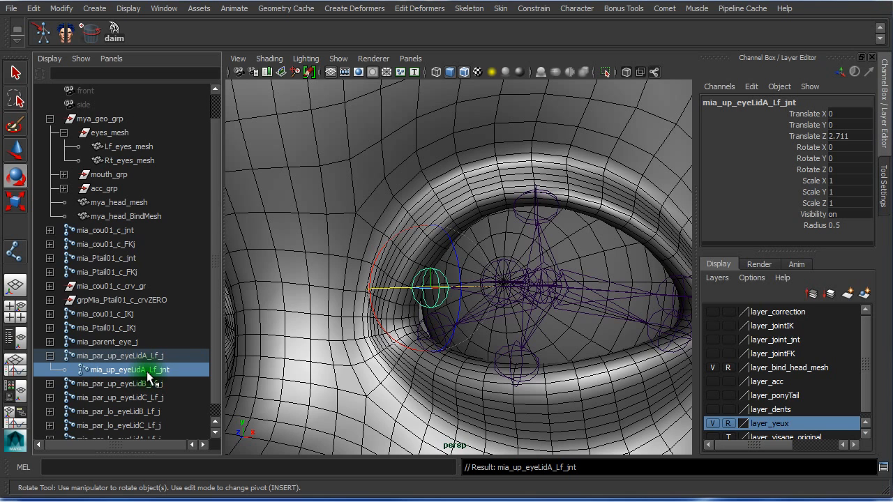
pyautogui.click(50, 356)
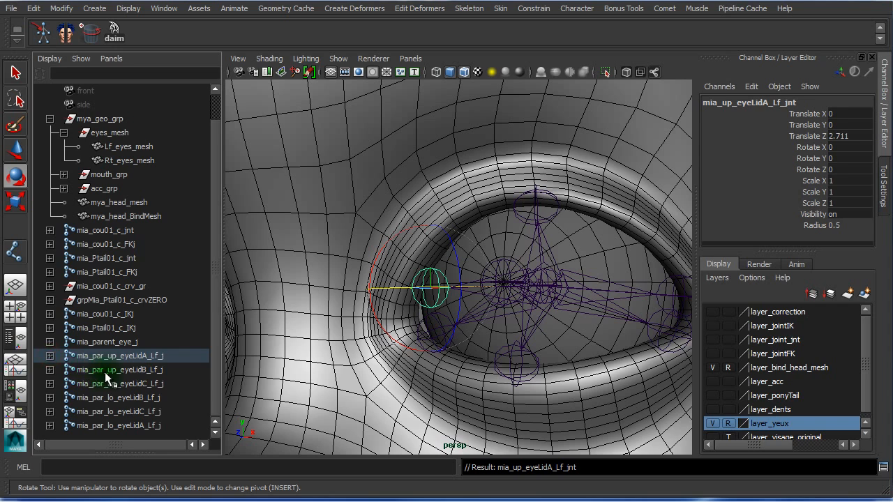
# Rename the child joint of mia_par_up_eyeLidB_Lf_j as mia_up_eyeLidB_Lf_jnt and collapse the hierarchy
pyautogui.click(106, 371)
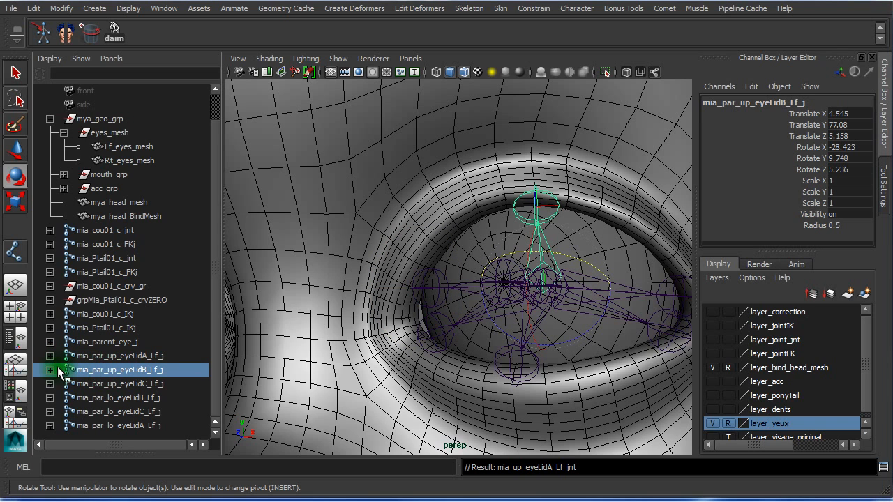
pyautogui.click(50, 369)
pyautogui.doubleClick(122, 384)
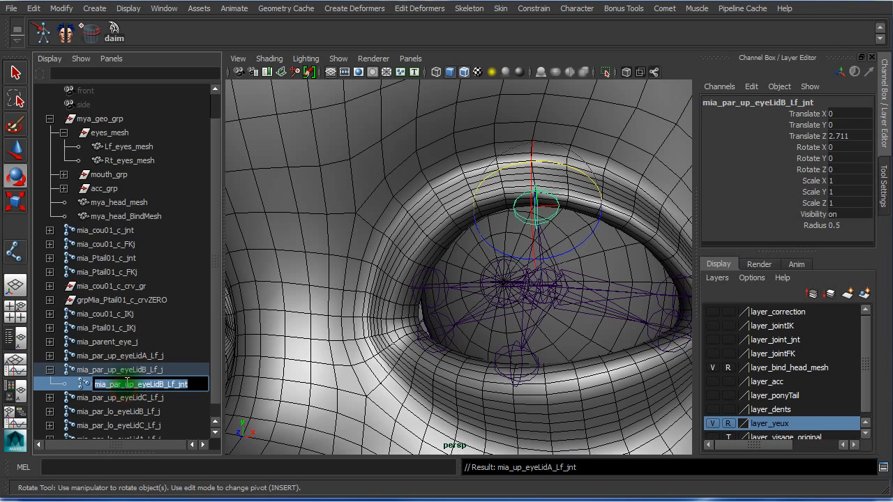
pyautogui.click(127, 383)
pyautogui.press('BackSpace')
pyautogui.press('BackSpace')
pyautogui.press('BackSpace')
pyautogui.press('BackSpace')
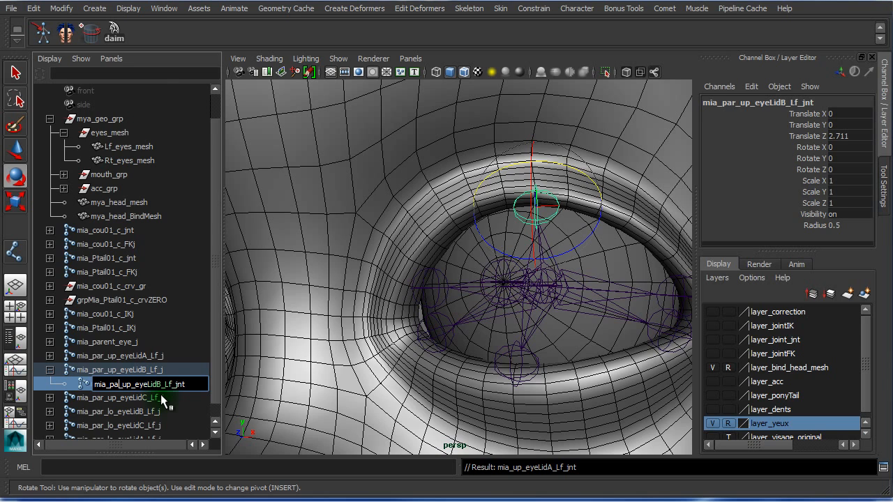
pyautogui.press('Return')
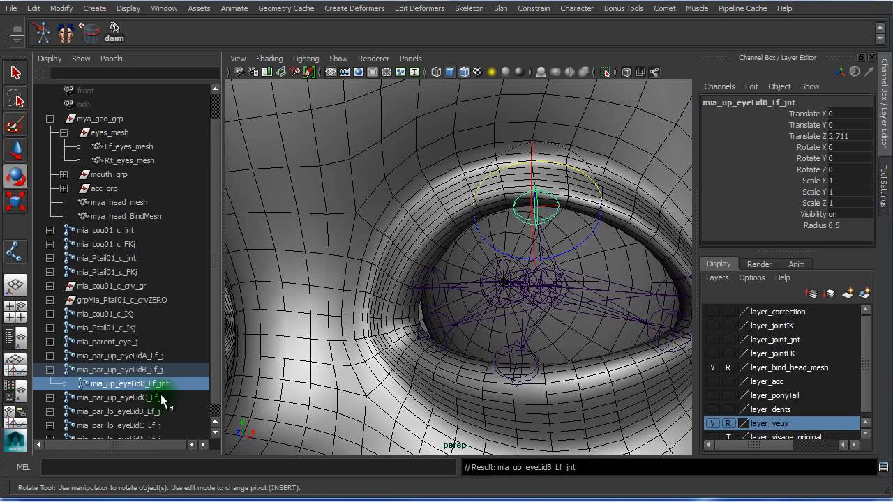
pyautogui.click(50, 370)
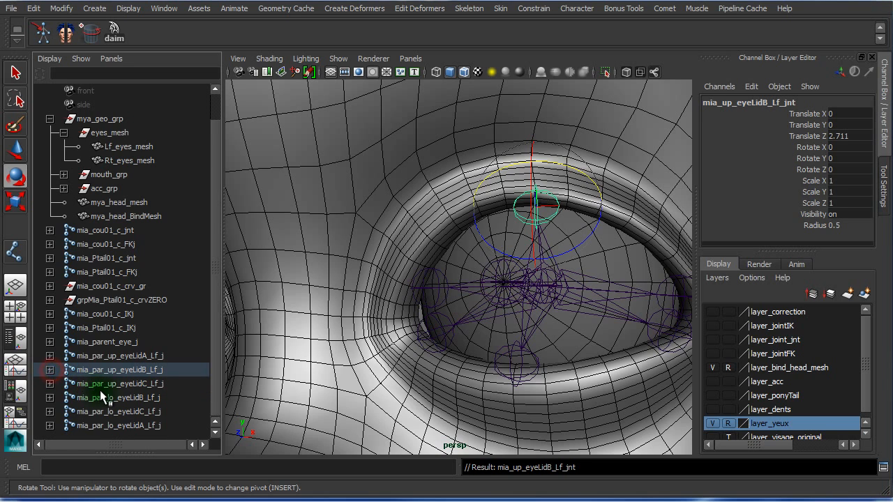
# Expand mia_par_up_eyeLidC_Lf_j and rename its child joint as mia_up_eyeLidC_Lf_jnt
pyautogui.click(127, 380)
pyautogui.click(50, 384)
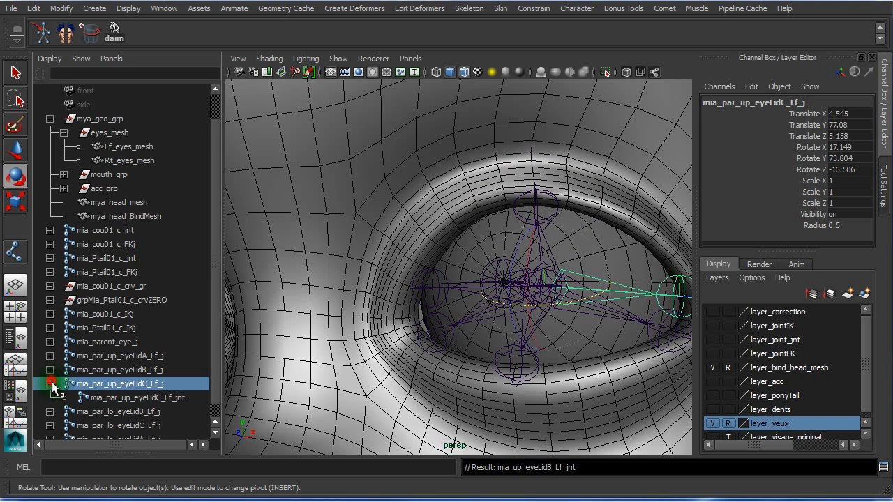
pyautogui.doubleClick(126, 399)
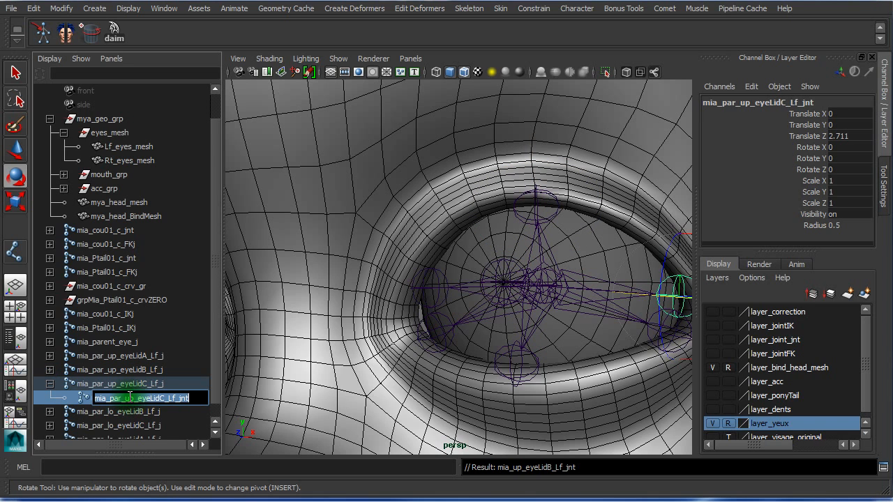
pyautogui.click(127, 397)
pyautogui.press('BackSpace')
pyautogui.press('BackSpace')
pyautogui.press('BackSpace')
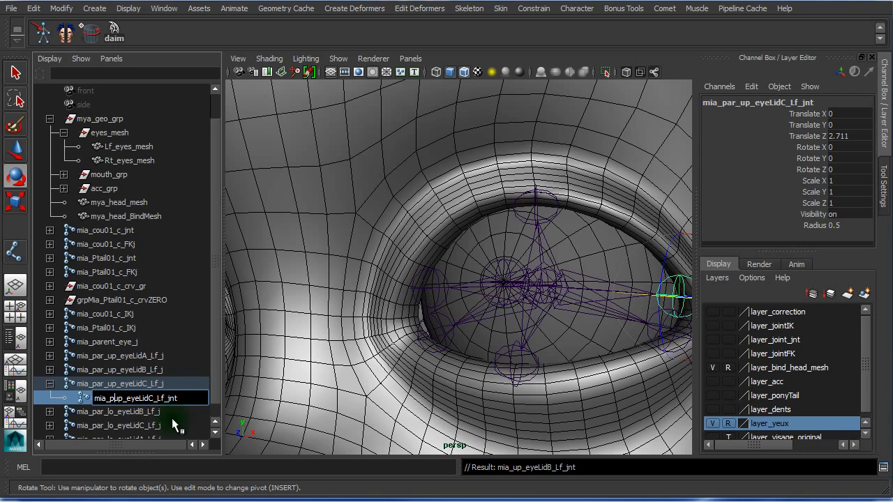
pyautogui.press('BackSpace')
pyautogui.press('Return')
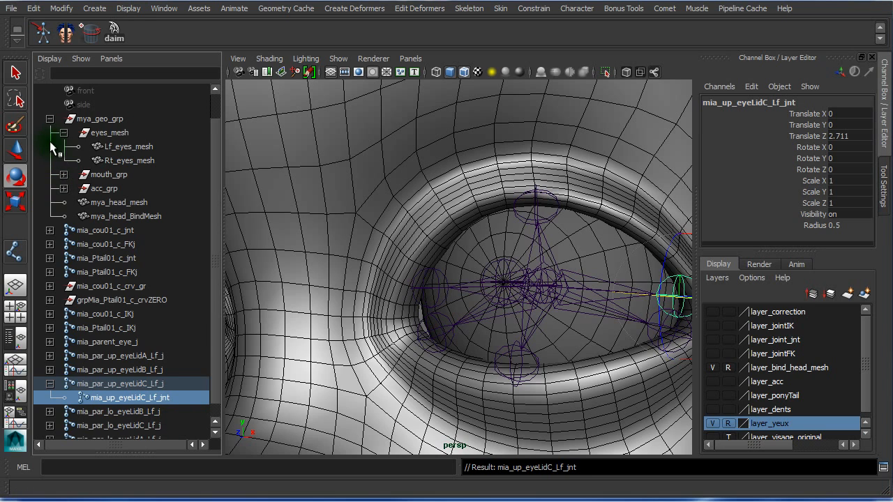
# Collapse mya_geo_grp, expand the upper-eyelid A and B joints, and review the parent and child names of the upper-eyelid joints
pyautogui.click(50, 118)
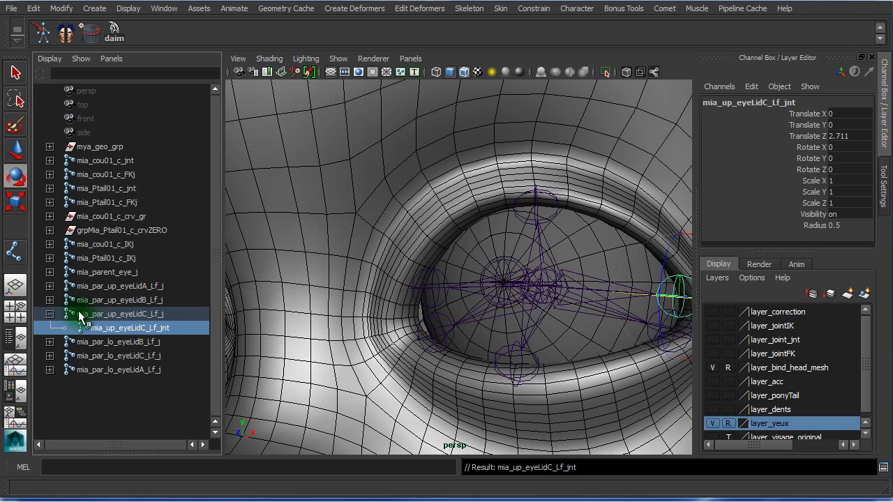
pyautogui.click(50, 286)
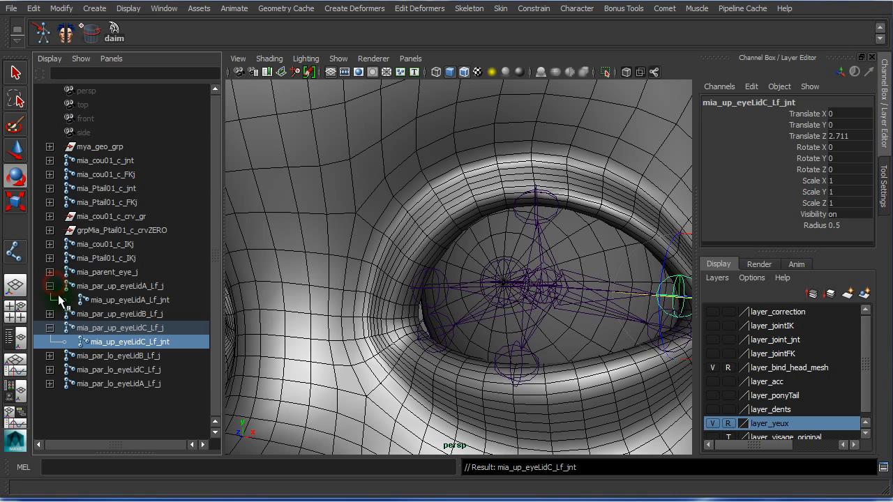
pyautogui.click(50, 314)
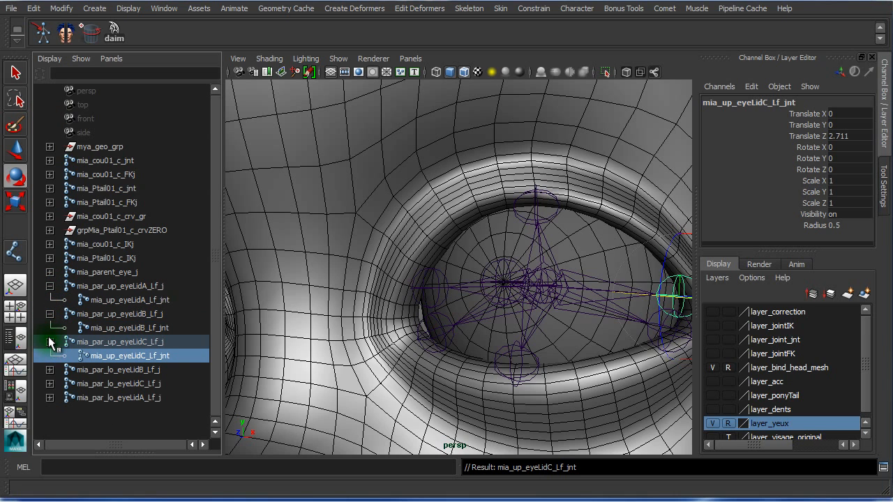
pyautogui.click(85, 342)
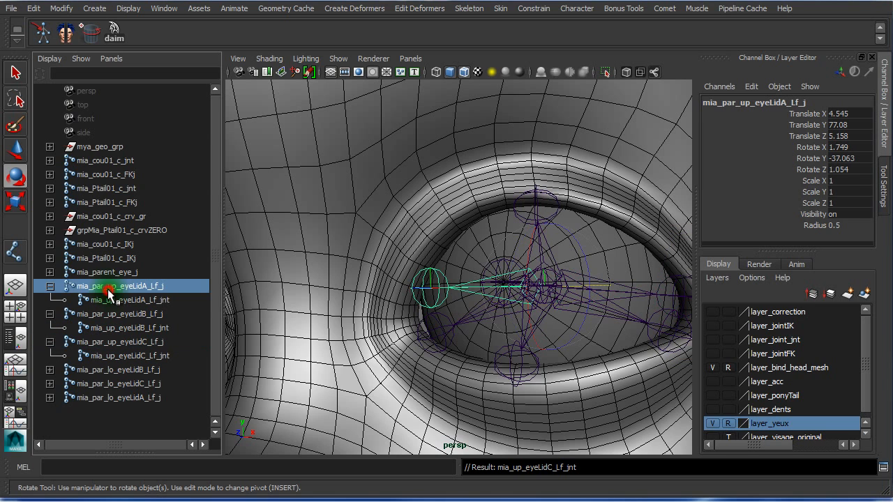
pyautogui.click(95, 289)
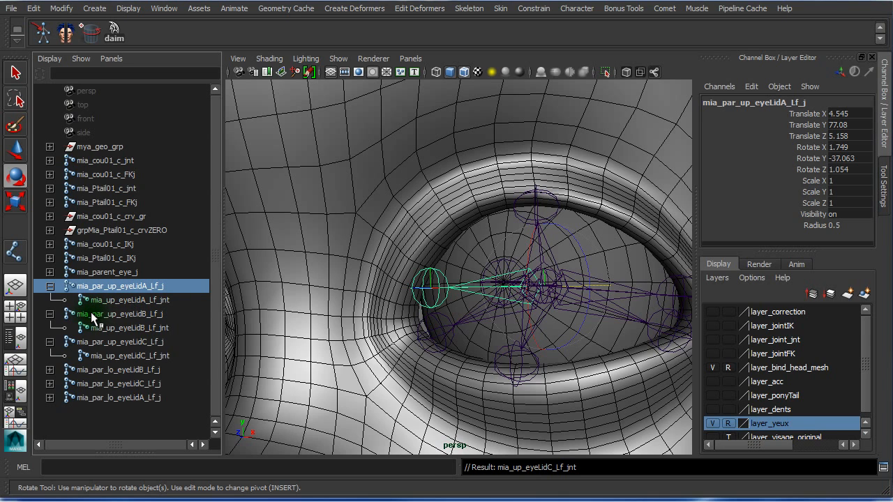
pyautogui.click(136, 341)
pyautogui.click(127, 358)
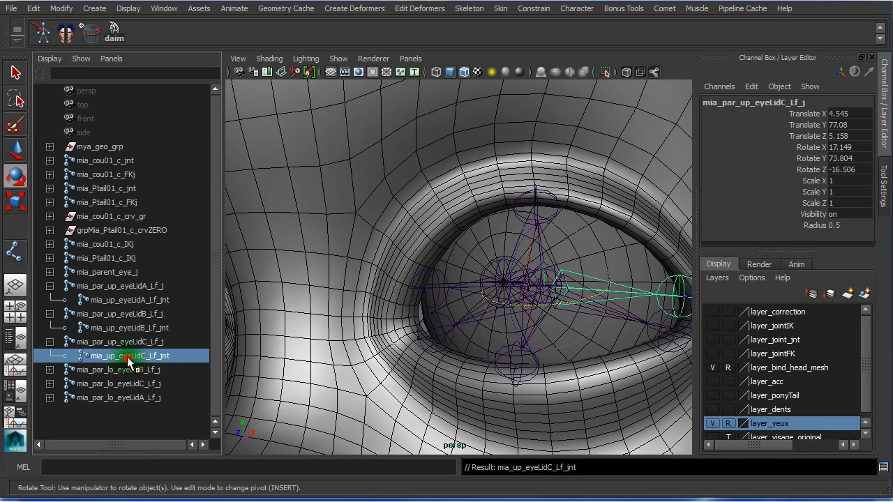
# Rename the child joint of mia_par_lo_eyeLidB_Lf_j as mia_lo_eyeLidB_Lf_jnt and collapse the hierarchy
pyautogui.click(122, 370)
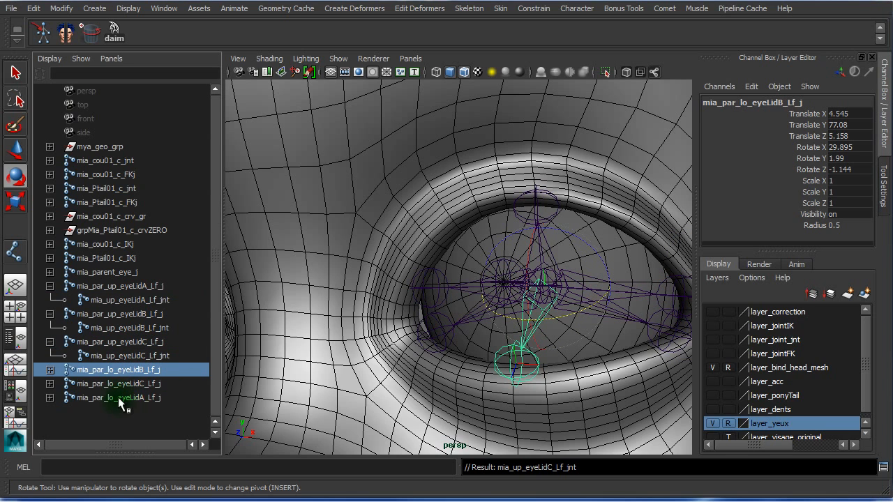
pyautogui.click(49, 370)
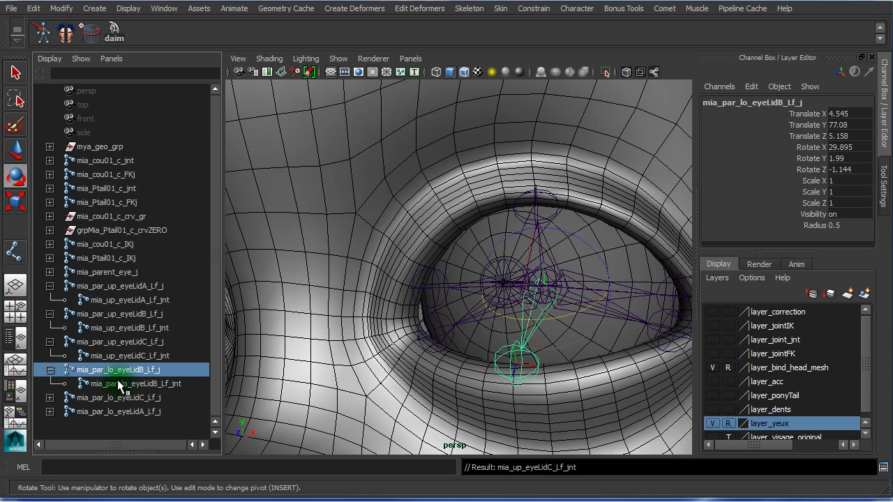
pyautogui.click(122, 383)
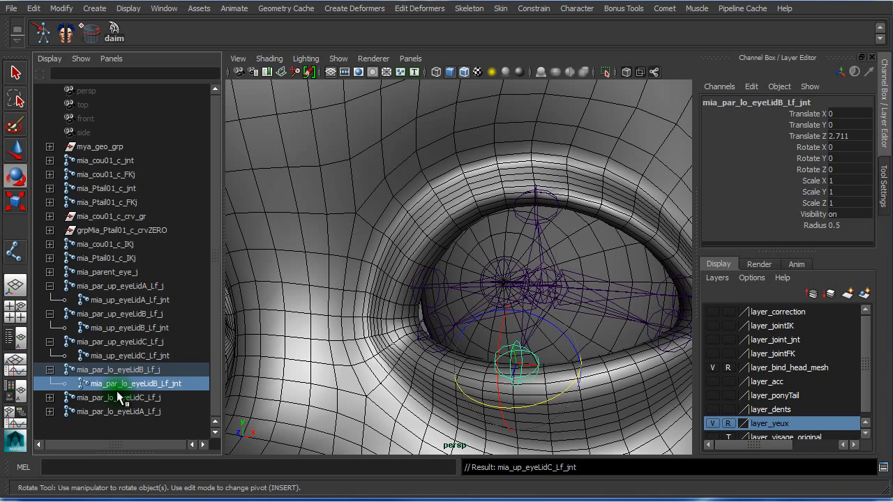
pyautogui.doubleClick(120, 384)
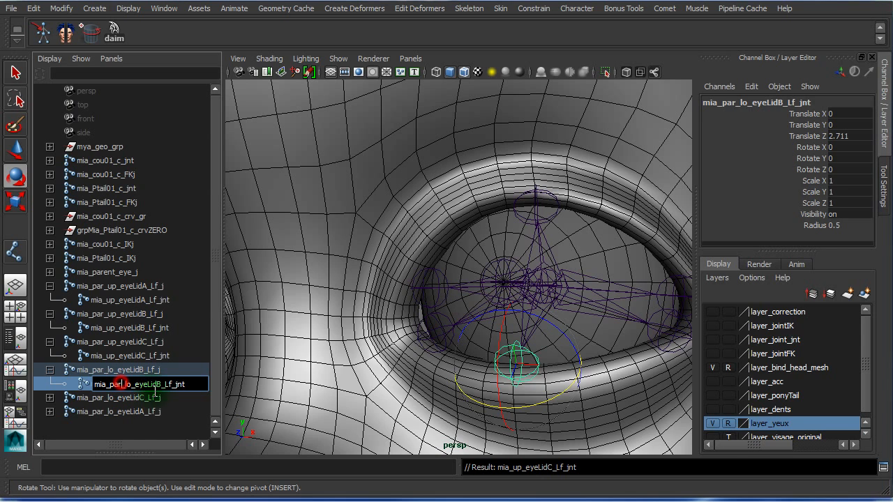
pyautogui.press('BackSpace')
pyautogui.press('BackSpace')
pyautogui.press('BackSpace')
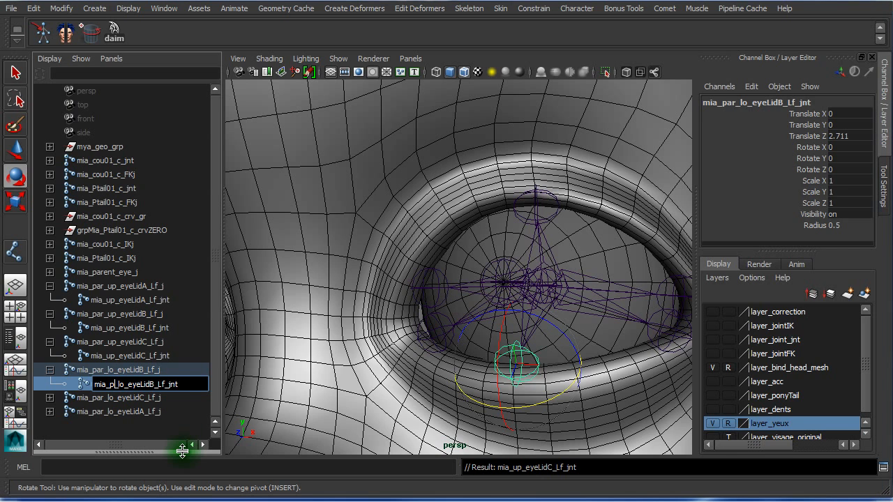
pyautogui.press('BackSpace')
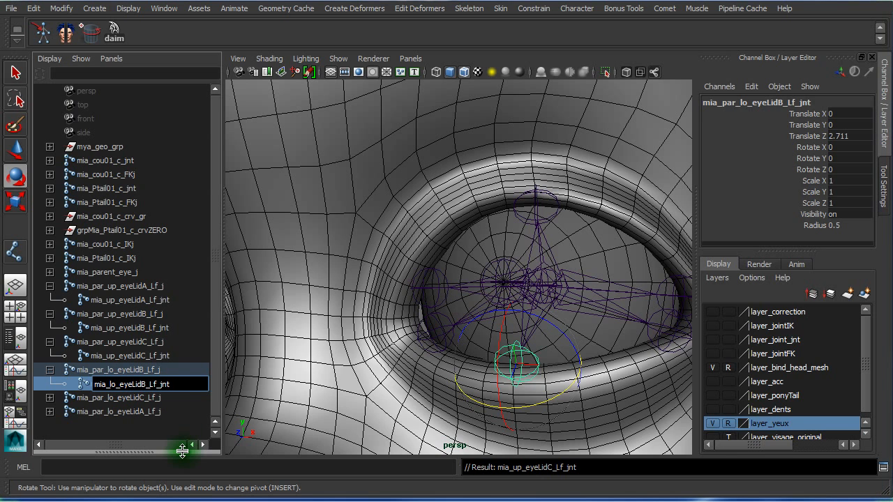
pyautogui.press('Return')
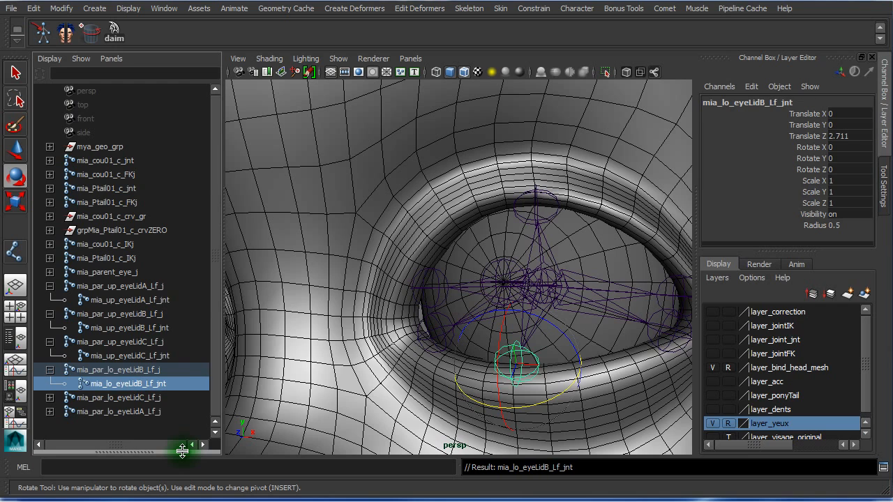
pyautogui.click(150, 370)
pyautogui.click(50, 371)
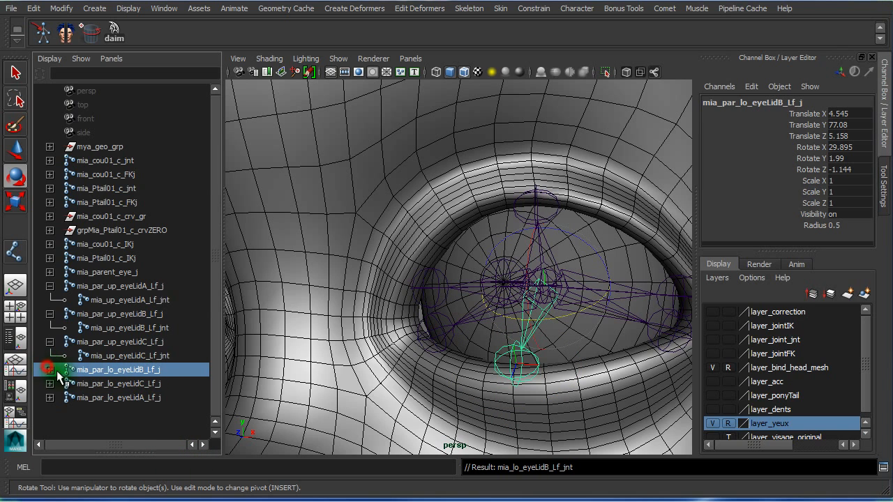
# Move mia_par_lo_eyeLidA_Lf_j above mia_par_lo_eyeLidB_Lf_j and rename its child joint as mia_lo_eyeLidA_Lf_jnt
pyautogui.click(92, 400)
pyautogui.moveTo(94, 400); pyautogui.dragTo(104, 367, button='middle')
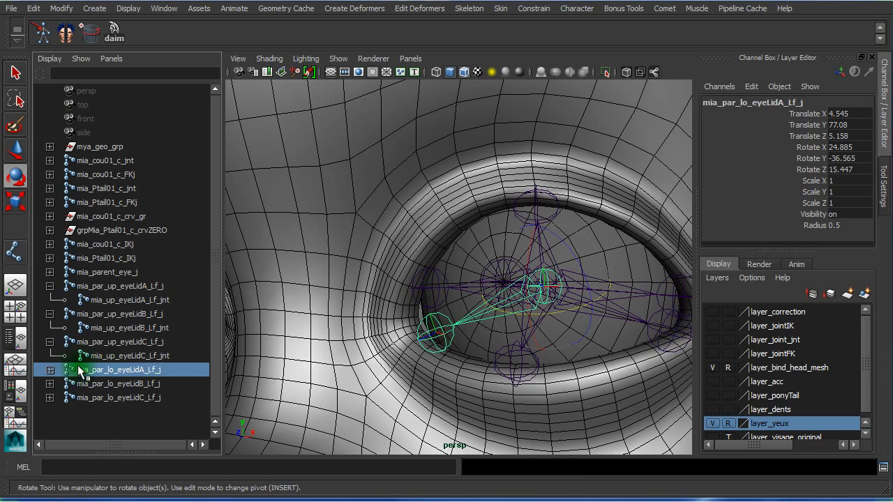
pyautogui.click(50, 371)
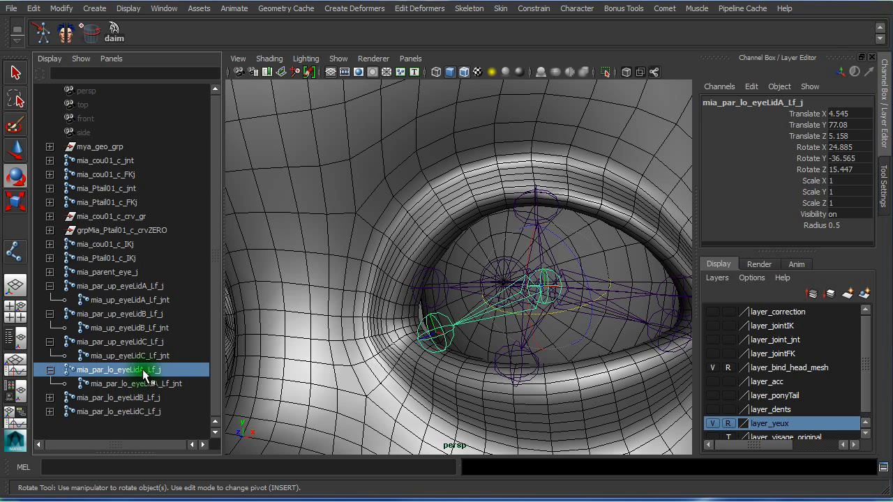
pyautogui.doubleClick(122, 384)
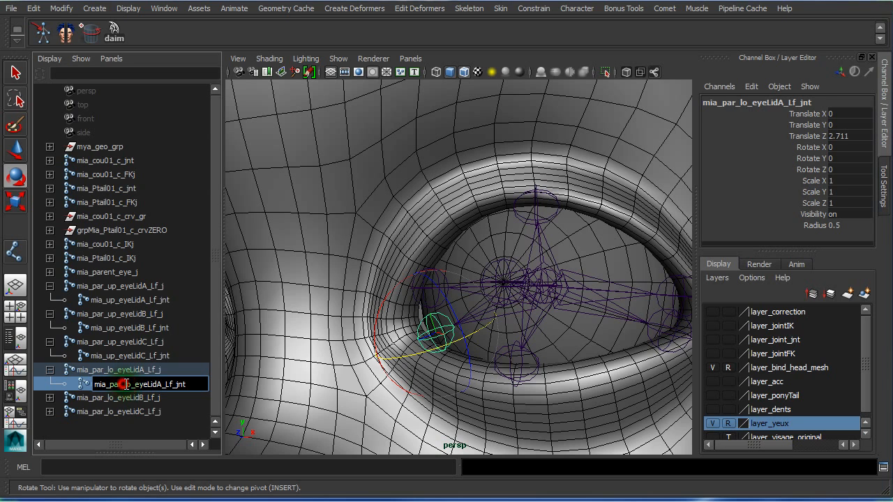
pyautogui.press('BackSpace')
pyautogui.press('BackSpace')
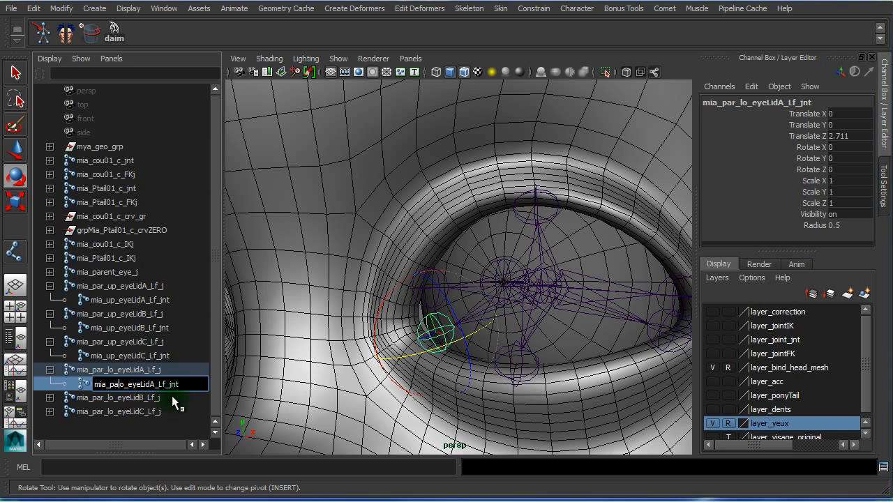
pyautogui.press('BackSpace')
pyautogui.press('BackSpace')
pyautogui.press('Return')
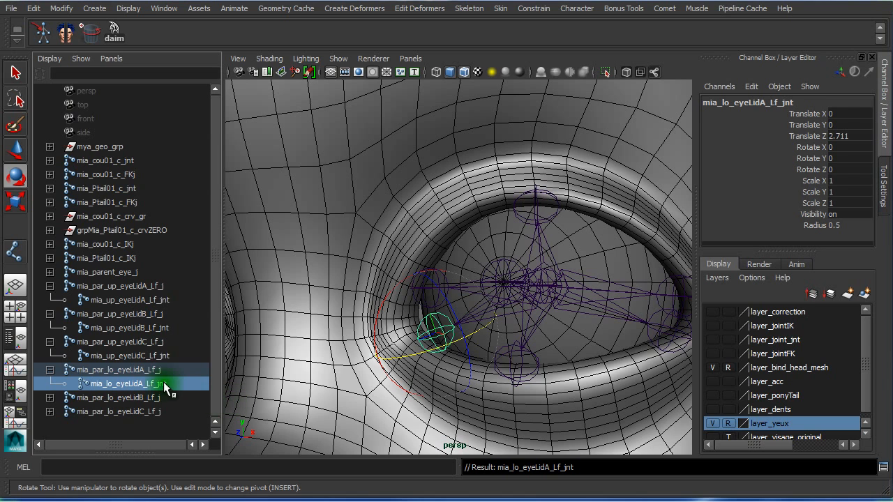
# Expand mia_par_lo_eyeLidB_Lf_j and review the parent and child names of the lower-eyelid A and B joints
pyautogui.click(155, 370)
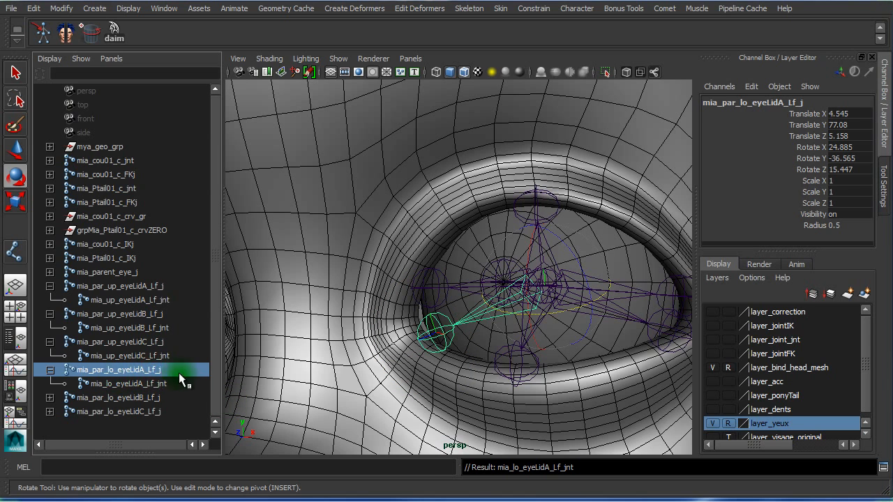
pyautogui.click(145, 381)
pyautogui.click(122, 399)
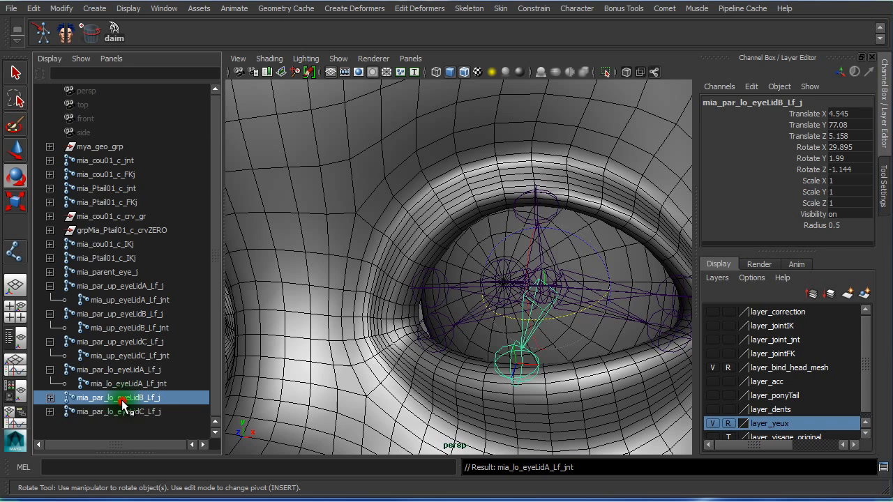
pyautogui.click(49, 398)
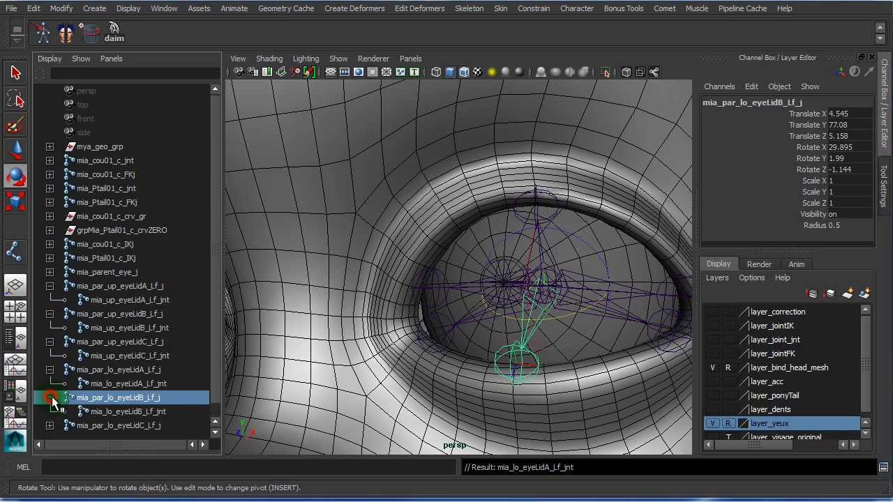
pyautogui.click(133, 412)
pyautogui.click(135, 398)
pyautogui.click(134, 412)
pyautogui.click(135, 398)
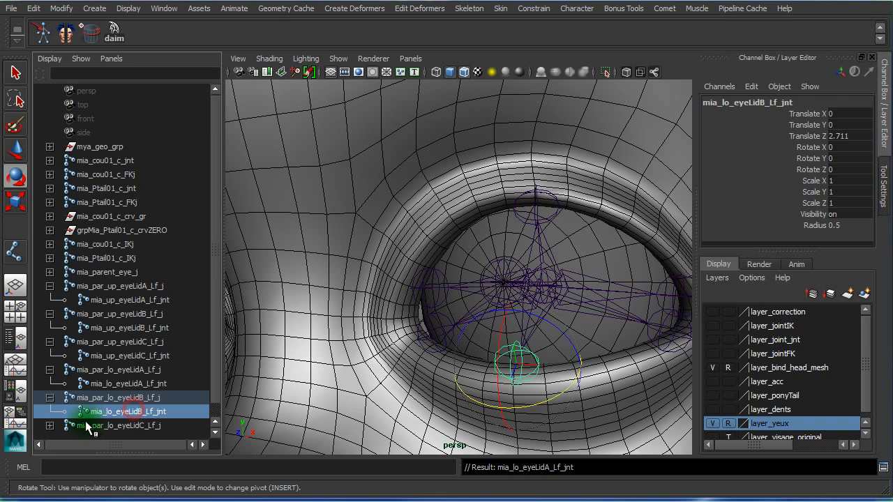
# Expand mia_par_lo_eyeLidC_Lf_j and rename its child joint as mia_lo_eyeLidC_Lf_jnt
pyautogui.click(91, 425)
pyautogui.click(49, 425)
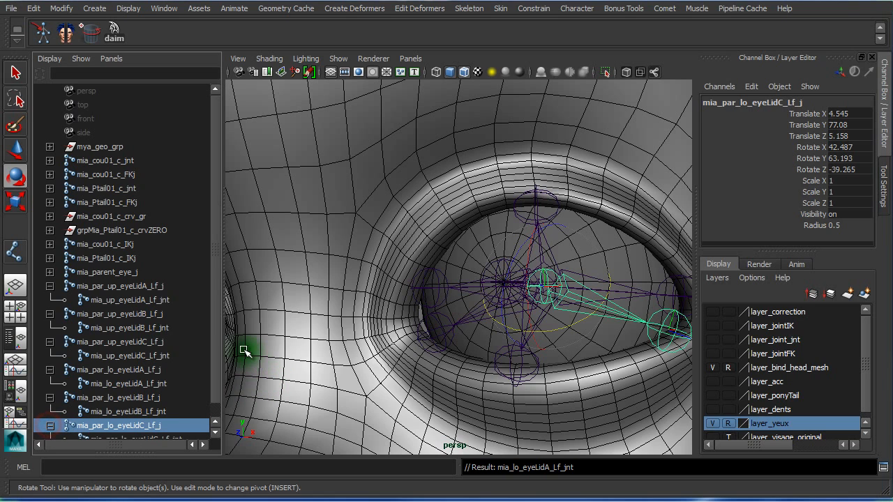
pyautogui.click(215, 249)
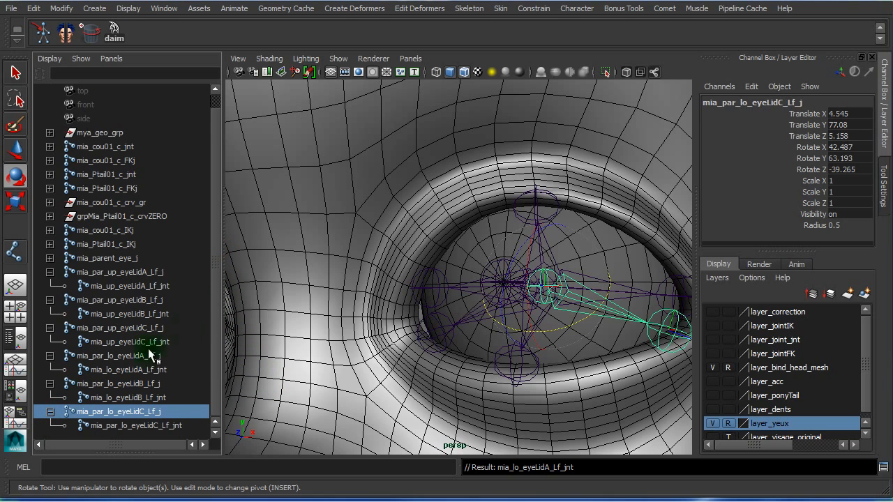
pyautogui.click(118, 426)
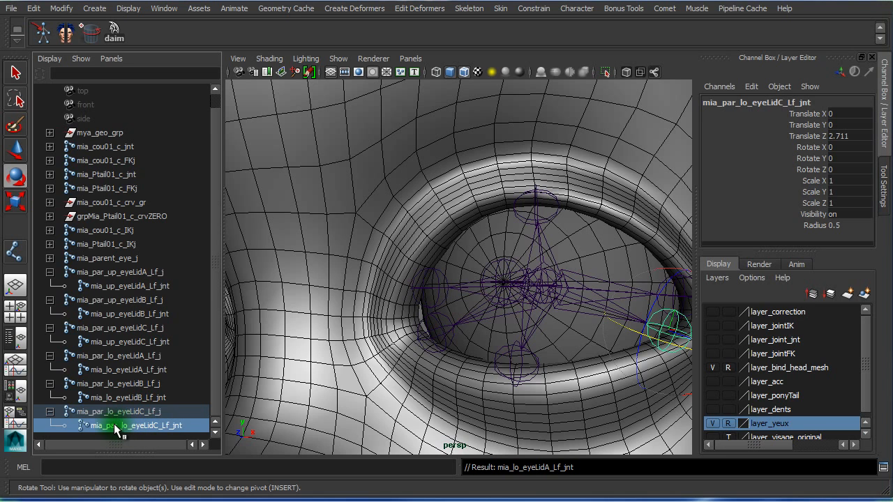
pyautogui.doubleClick(119, 425)
pyautogui.click(127, 426)
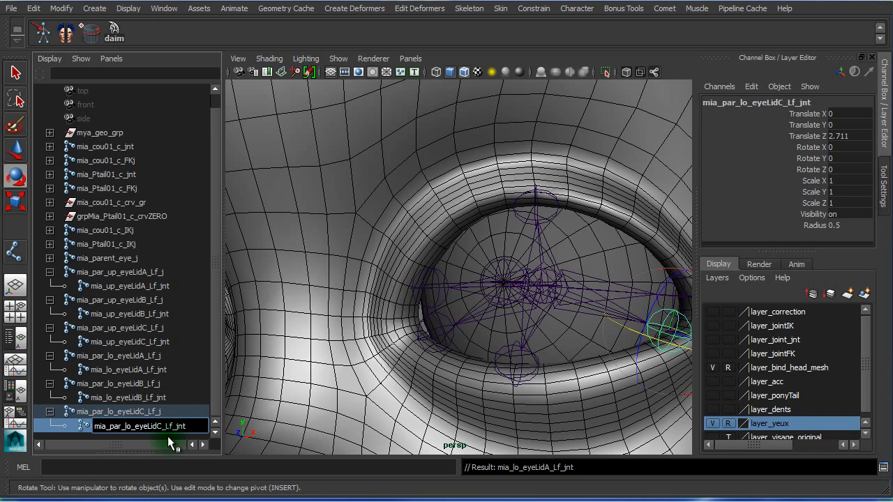
pyautogui.press('BackSpace')
pyautogui.press('BackSpace')
pyautogui.press('BackSpace')
pyautogui.write('l')
pyautogui.press('Return')
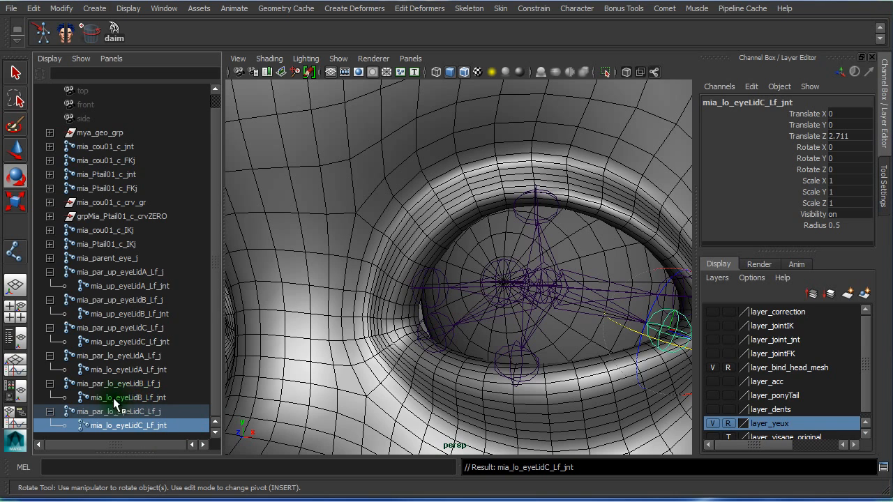
# Collapse all upper- and lower-eyelid joint hierarchies and select the six eyelid parent joints together
pyautogui.click(49, 412)
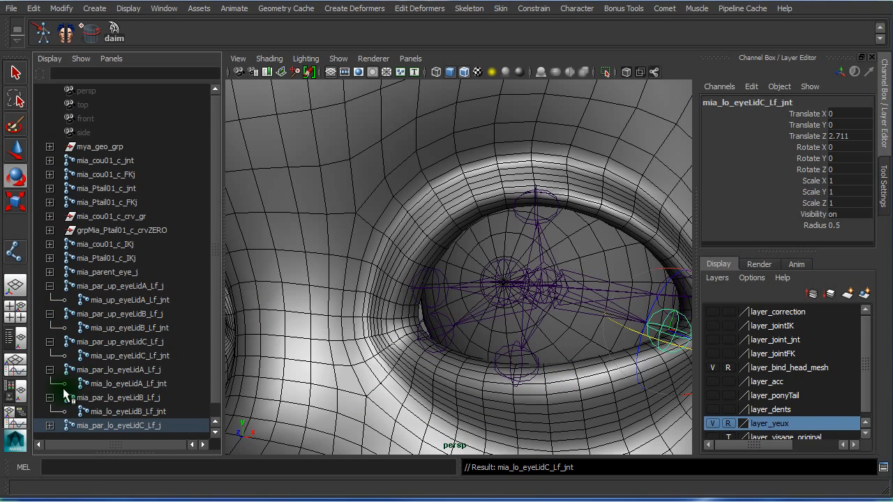
pyautogui.click(49, 426)
pyautogui.click(49, 426)
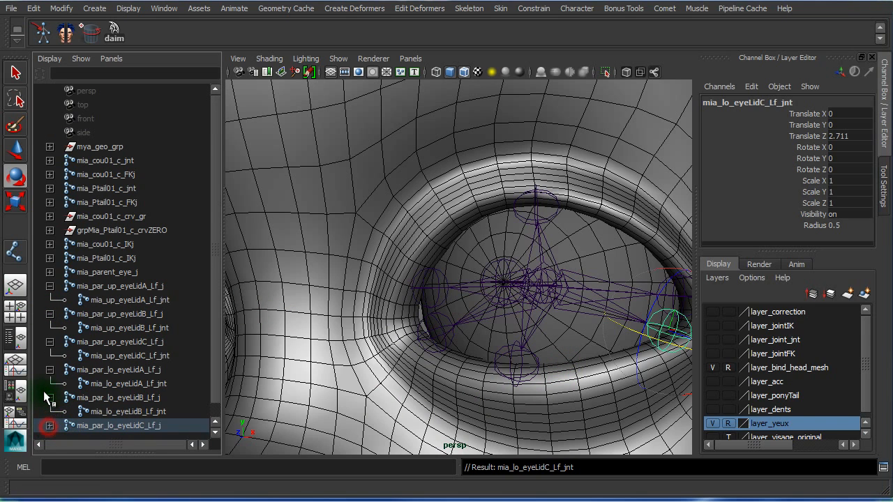
pyautogui.click(49, 397)
pyautogui.click(50, 370)
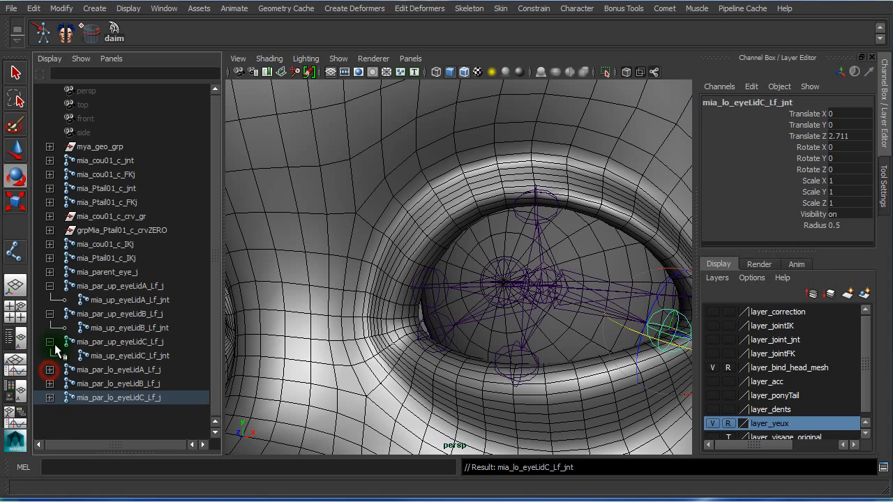
pyautogui.click(50, 342)
pyautogui.click(49, 314)
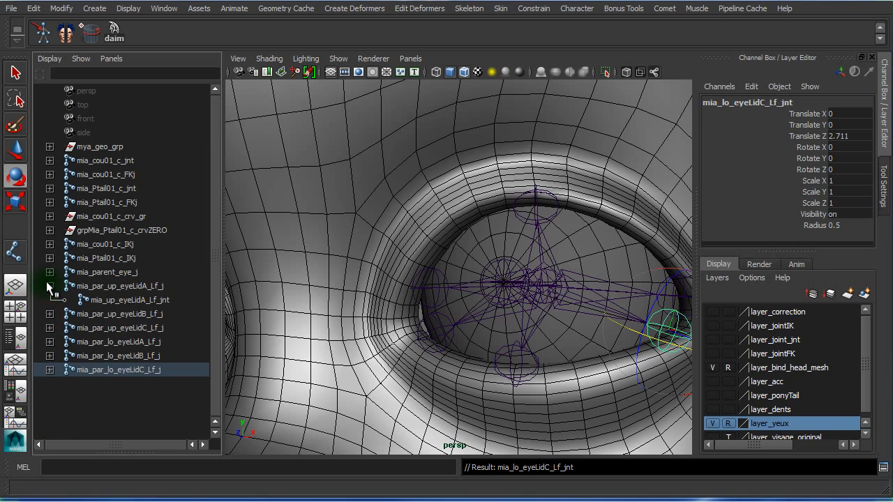
pyautogui.click(49, 286)
pyautogui.moveTo(144, 287); pyautogui.dragTo(140, 354)
pyautogui.press('e')
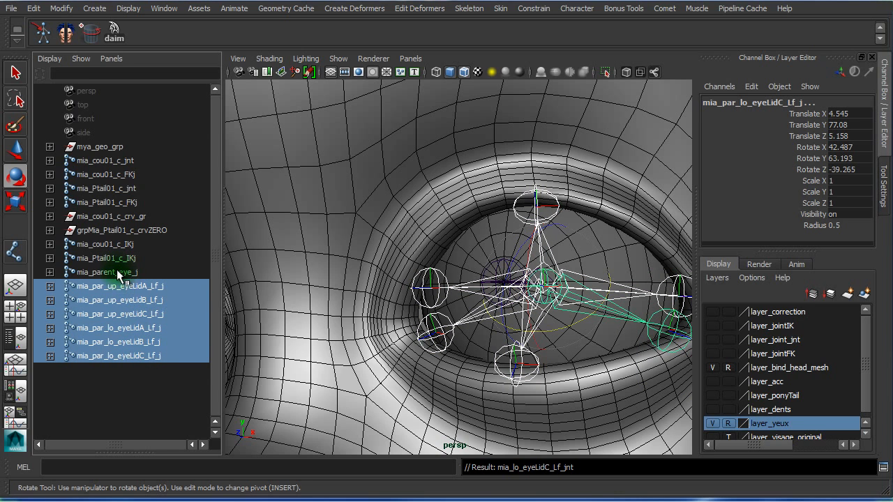
# Expand the mia_parent_eye_j hierarchy and duplicate that eye joint together with its end joint
pyautogui.click(121, 272)
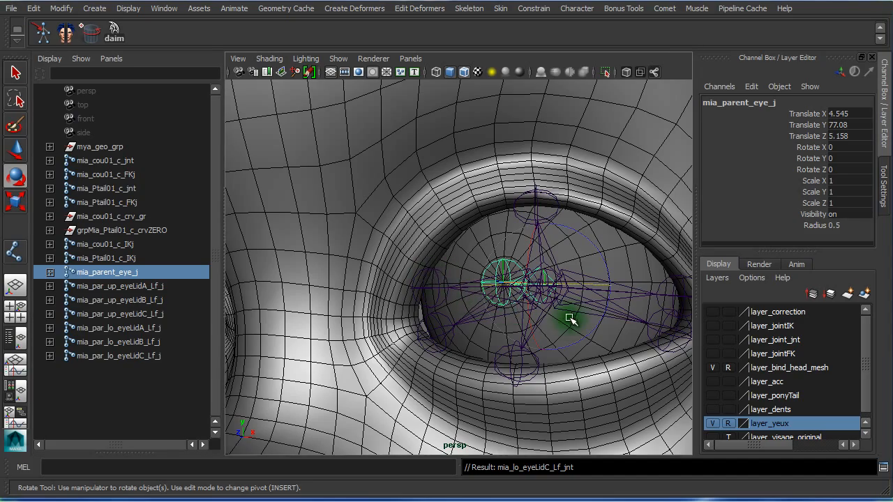
pyautogui.keyDown('alt'); pyautogui.moveTo(572, 319); pyautogui.dragTo(479, 321); pyautogui.keyUp('alt')
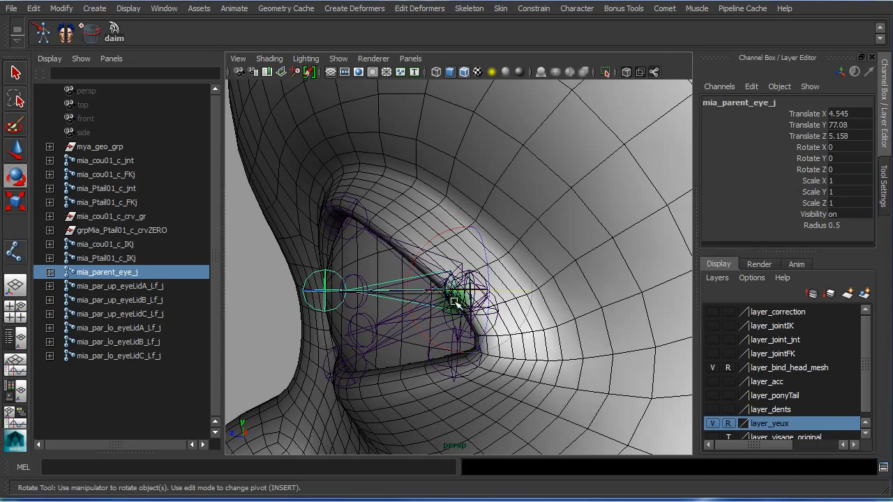
pyautogui.keyDown('alt'); pyautogui.moveTo(369, 314); pyautogui.dragTo(351, 288); pyautogui.keyUp('alt')
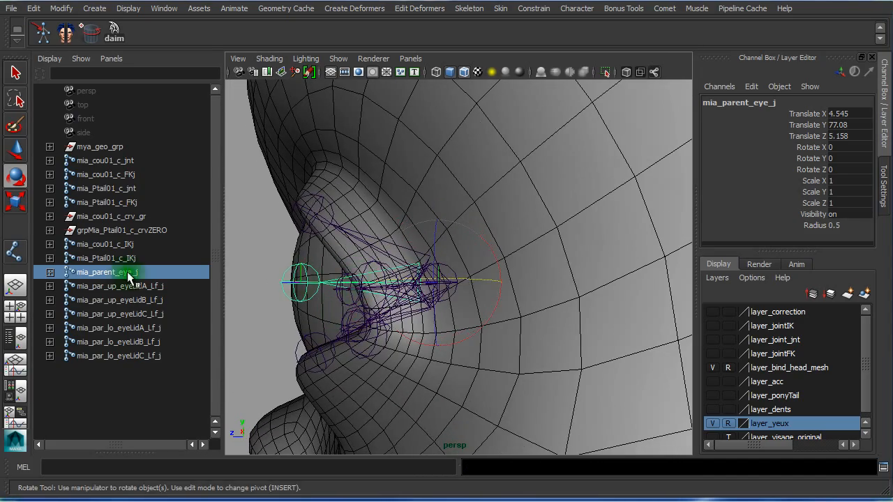
pyautogui.click(49, 272)
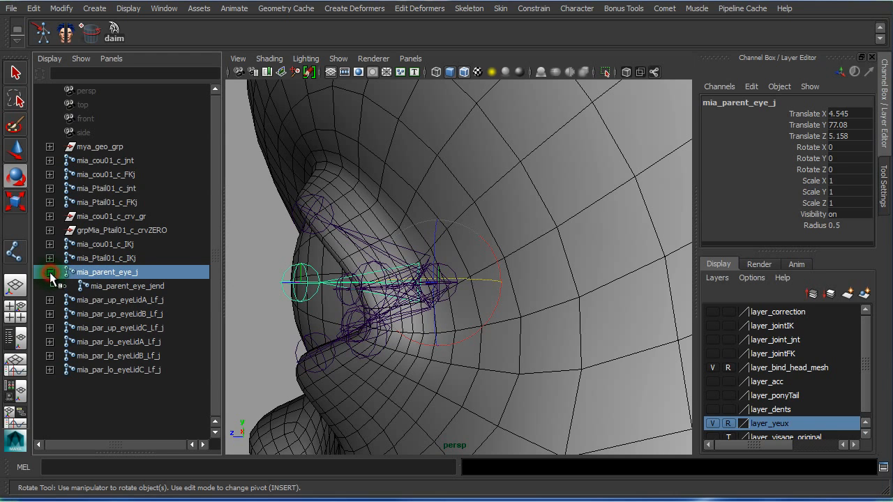
pyautogui.click(132, 274)
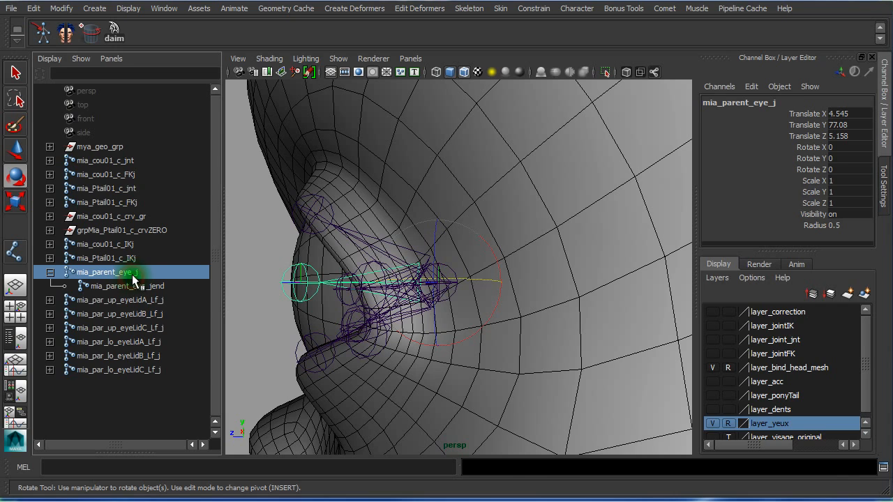
pyautogui.hotkey('ctrl', 'd')
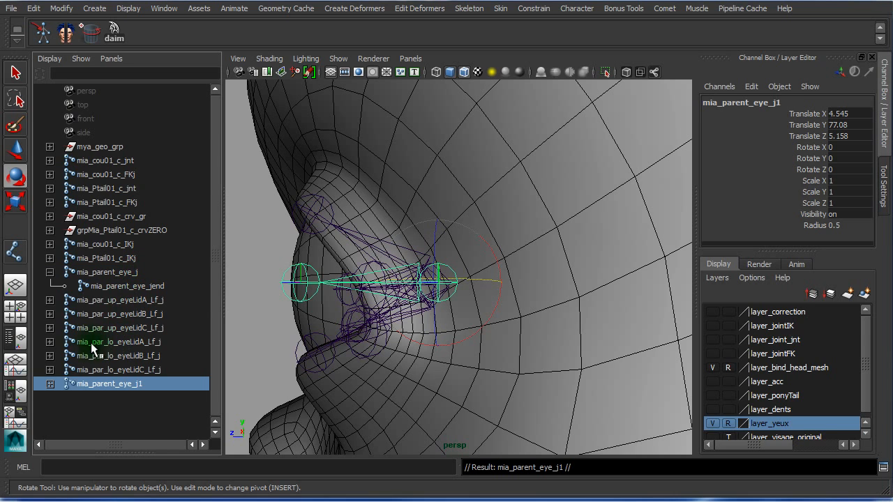
# Expand the duplicated eye joint's hierarchy and rename the duplicate parent joint as mia_parent_aimeye_jnt
pyautogui.click(49, 384)
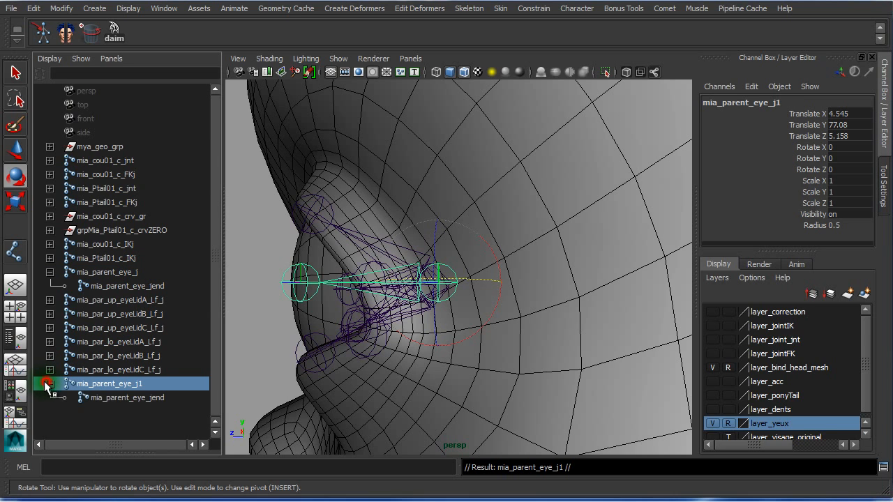
pyautogui.doubleClick(142, 387)
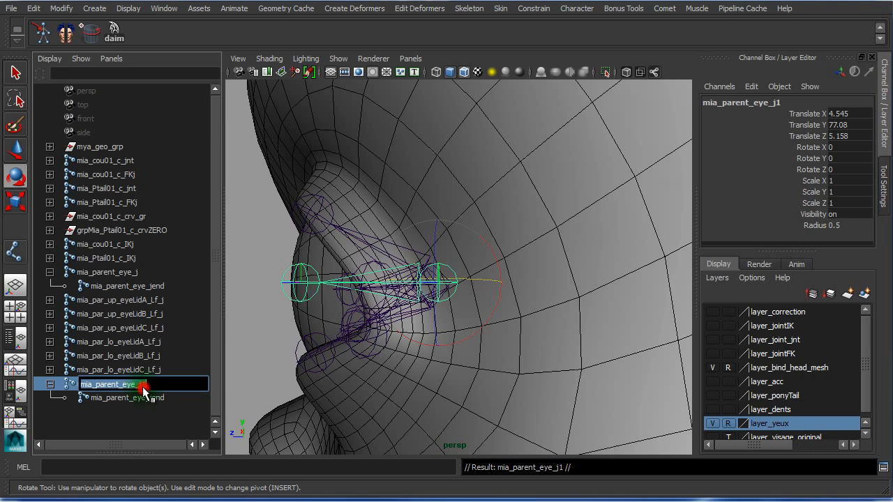
pyautogui.click(123, 384)
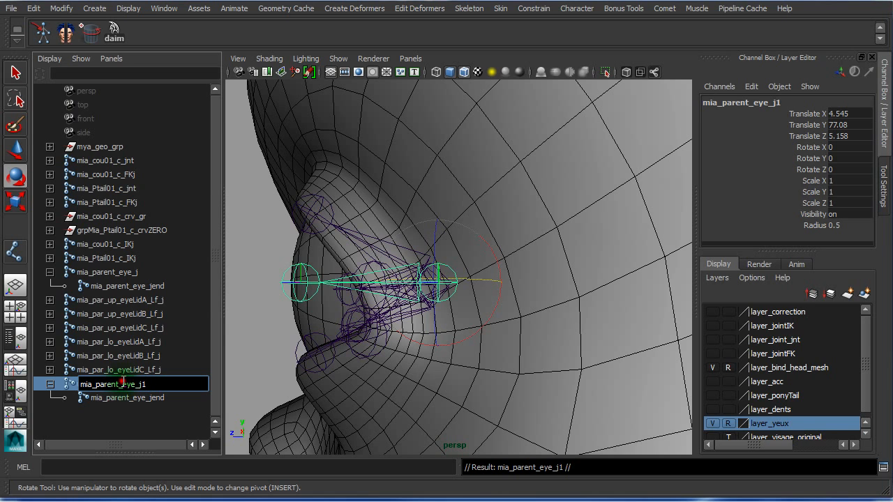
pyautogui.write('aim')
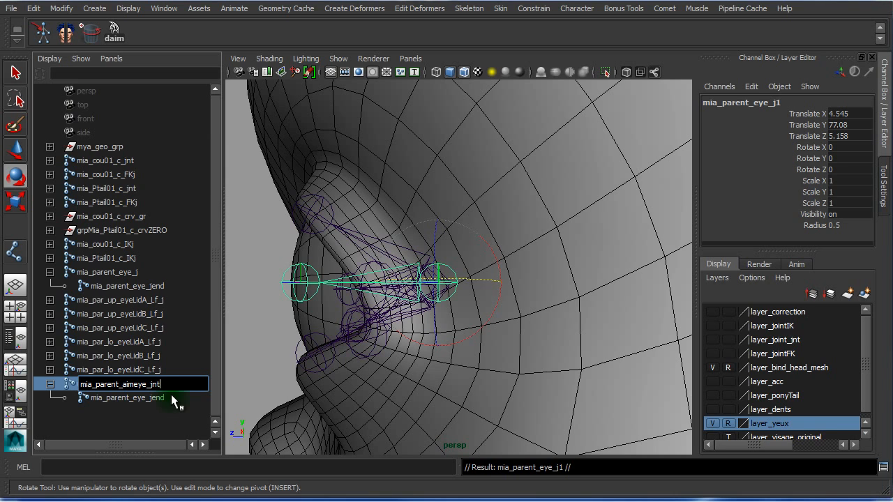
pyautogui.press('Return')
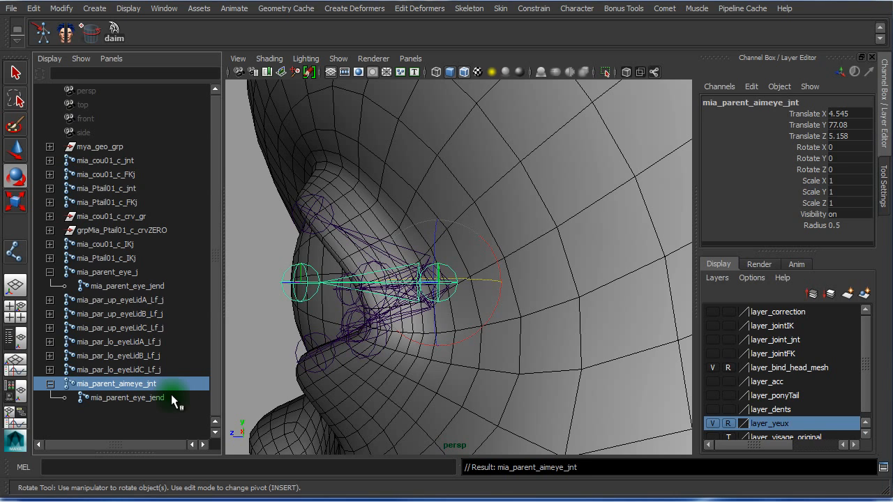
# Rename the aim joint's child as mia__aimeye_jend, reusing the copied parent name, and collapse the hierarchy
pyautogui.doubleClick(120, 384)
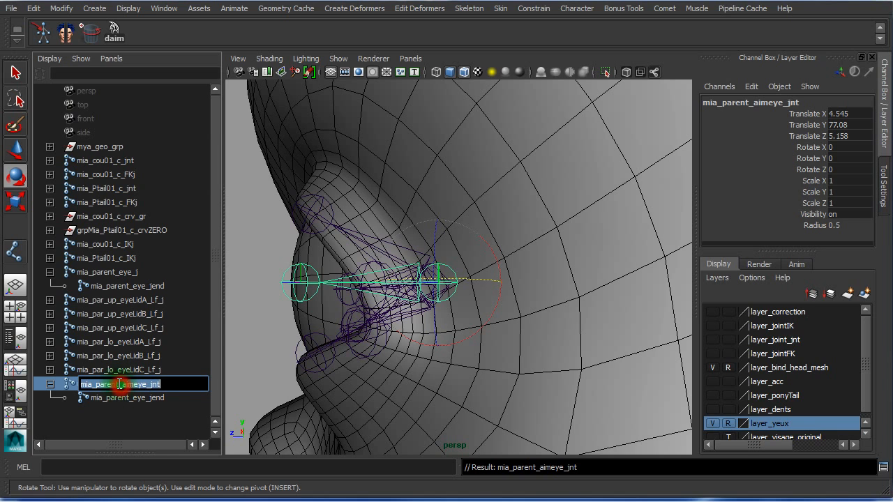
pyautogui.hotkey('ctrl', 'c')
pyautogui.click(134, 402)
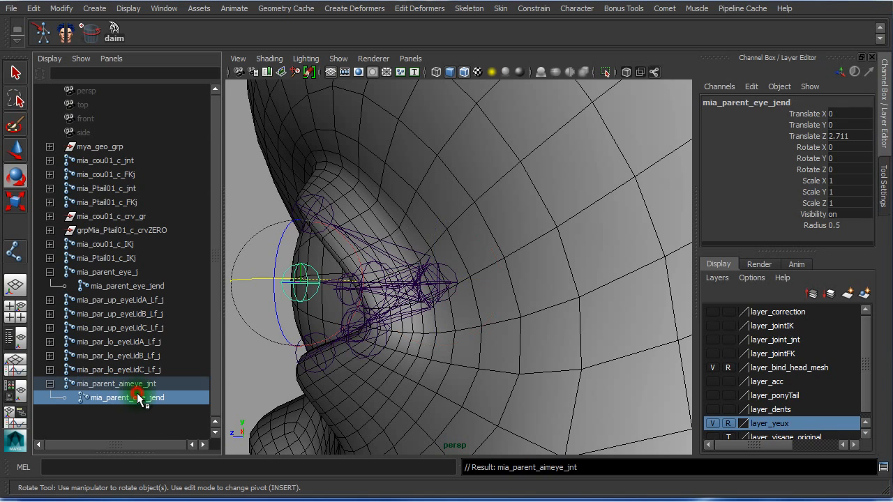
pyautogui.doubleClick(138, 398)
pyautogui.hotkey('ctrl', 'v')
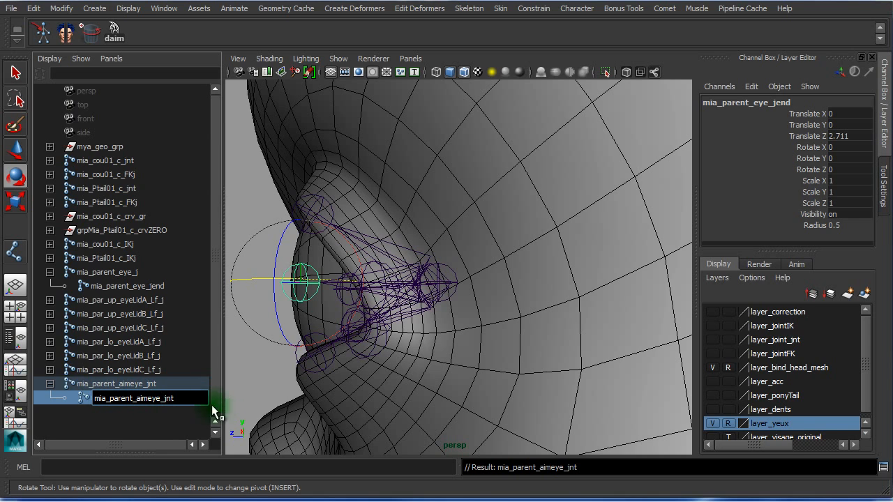
pyautogui.click(133, 398)
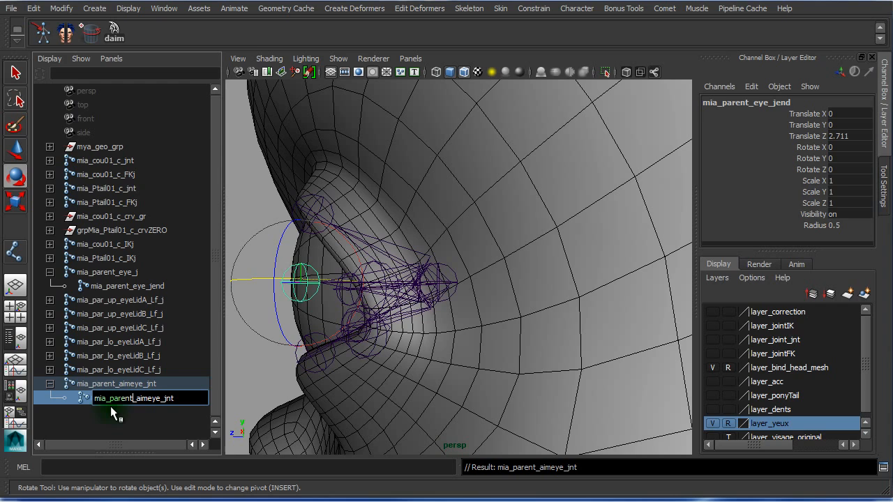
pyautogui.press('BackSpace')
pyautogui.press('BackSpace')
pyautogui.press('BackSpace')
pyautogui.press('BackSpace')
pyautogui.press('BackSpace')
pyautogui.press('BackSpace')
pyautogui.press('Right')
pyautogui.press('Right')
pyautogui.press('Right')
pyautogui.press('BackSpace')
pyautogui.press('BackSpace')
pyautogui.write('end')
pyautogui.press('Return')
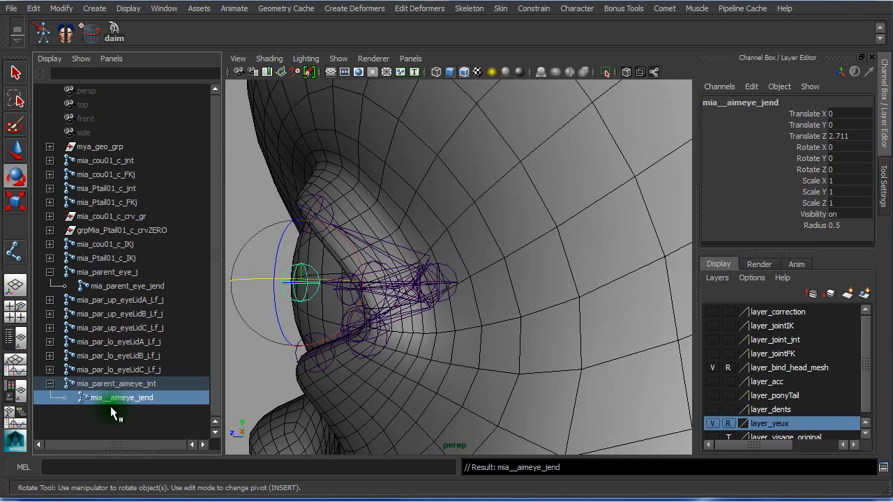
pyautogui.click(49, 384)
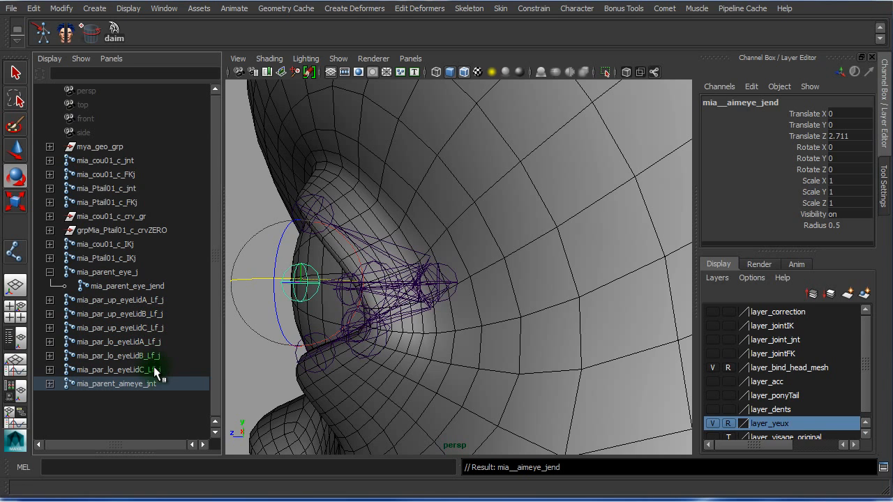
# Add the left-side tag to the aim joint, renaming it as mia_parent_aimeye_Lf_jnt
pyautogui.click(129, 275)
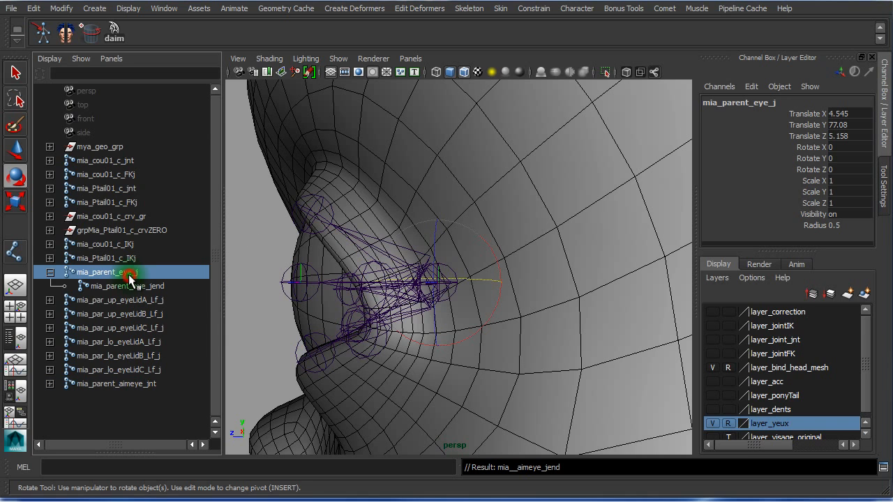
pyautogui.click(129, 383)
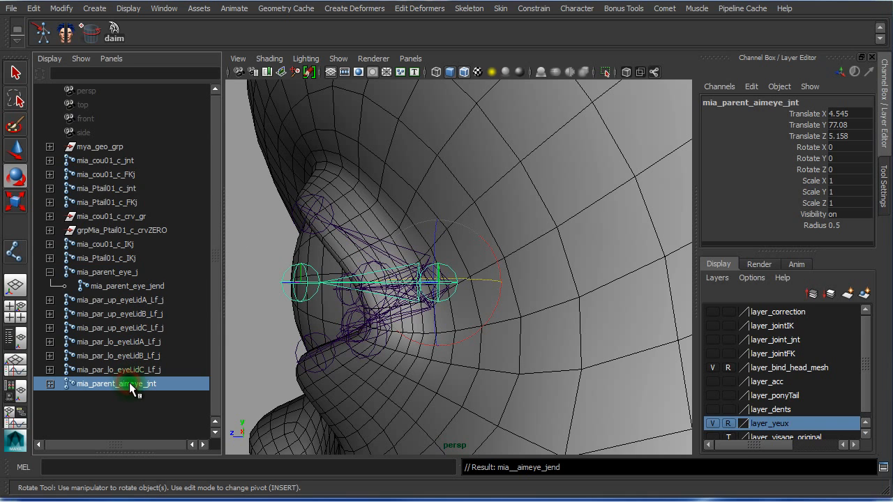
pyautogui.doubleClick(129, 384)
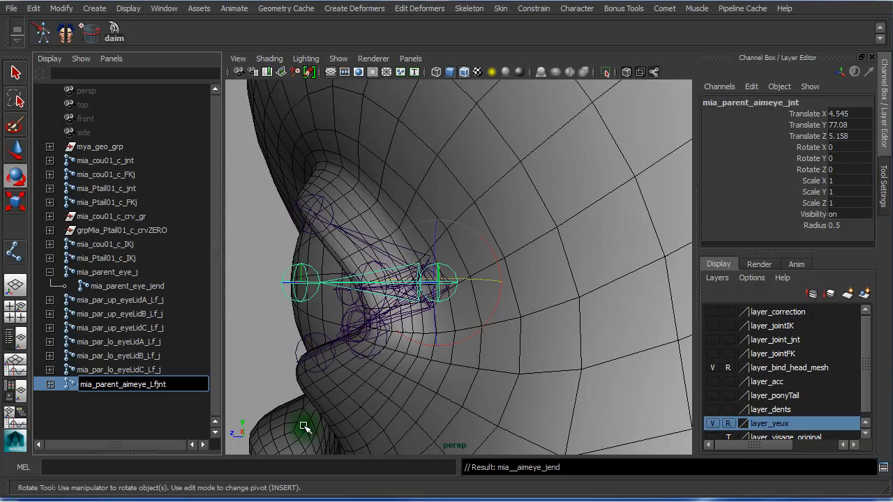
pyautogui.press('Return')
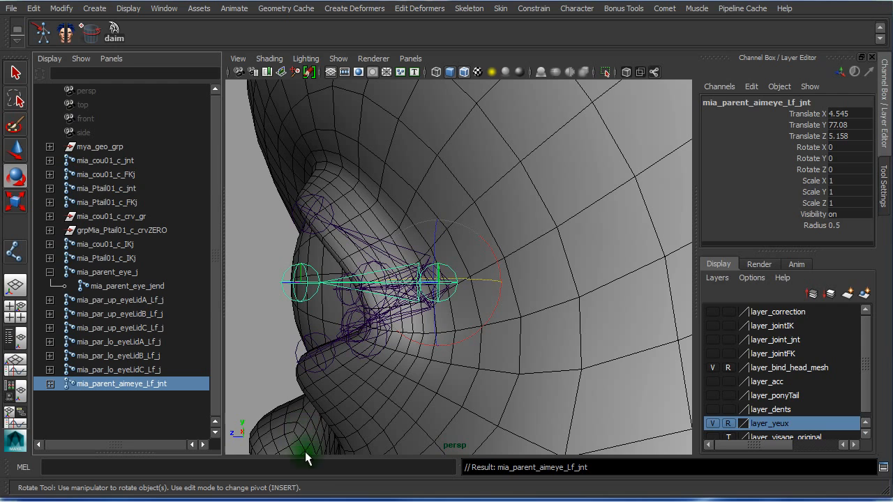
# Expand mia_parent_aimeye_Lf_jnt and rename its end joint as mia__aimeye_Lf_jend
pyautogui.click(51, 384)
pyautogui.doubleClick(105, 384)
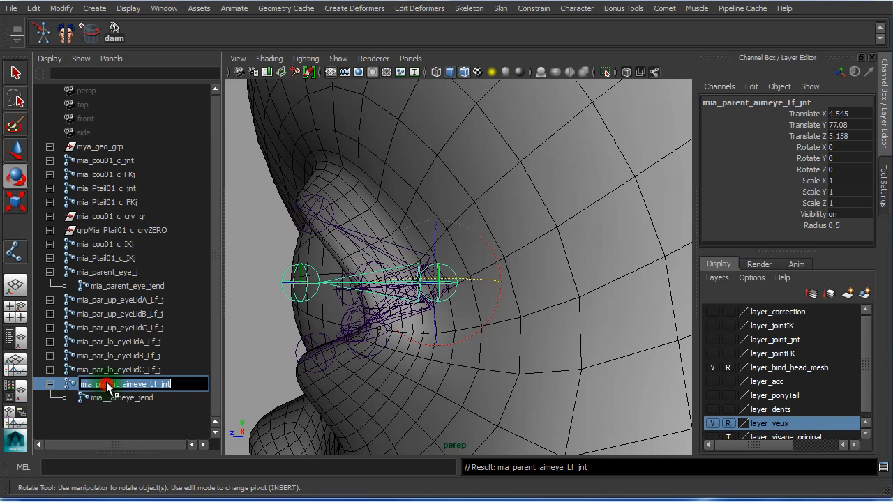
pyautogui.doubleClick(151, 398)
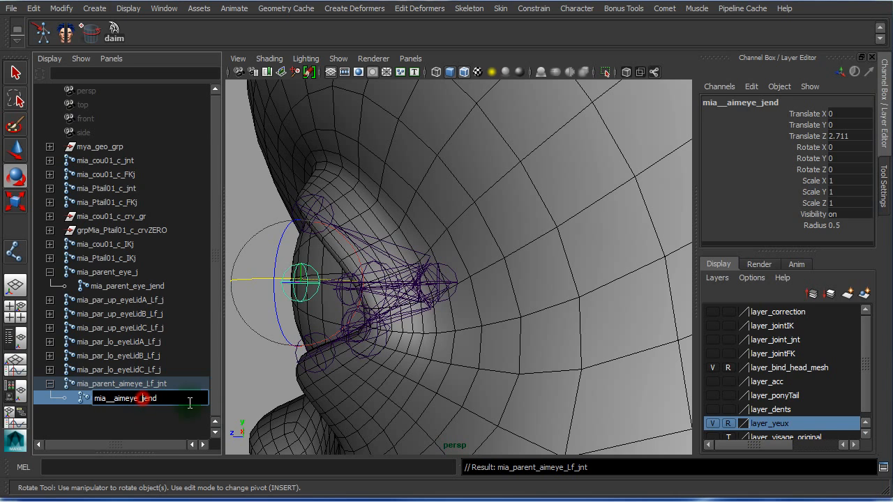
pyautogui.click(248, 424)
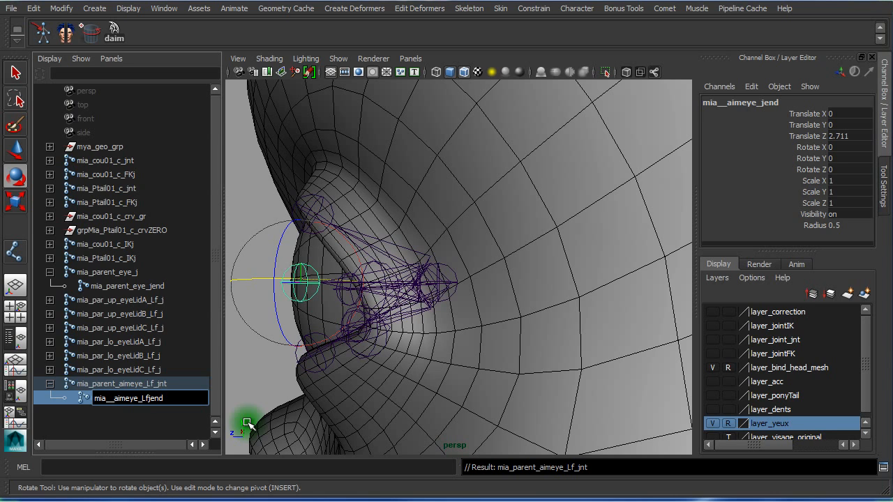
pyautogui.press('Return')
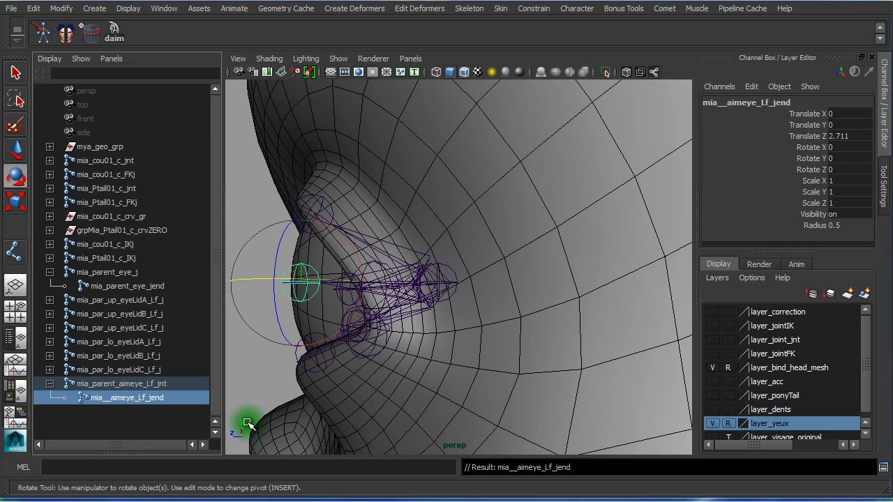
# Collapse the mia_parent_aimeye_Lf_jnt hierarchy and reorder it between the upper-eyelid and lower-eyelid parent joints
pyautogui.click(50, 385)
pyautogui.click(50, 385)
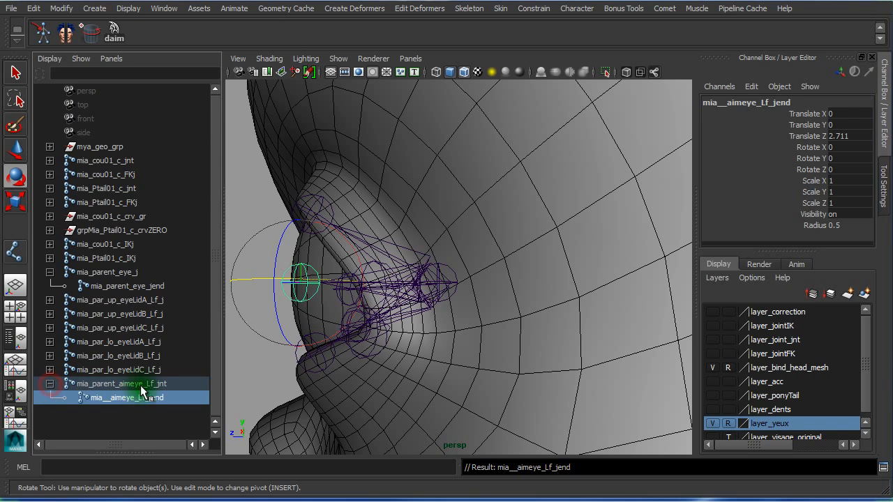
pyautogui.click(155, 384)
pyautogui.click(149, 396)
pyautogui.click(139, 385)
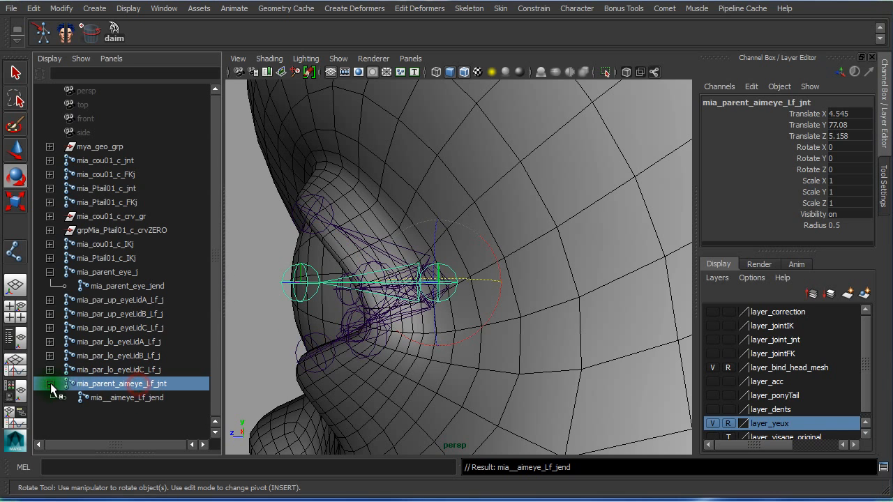
pyautogui.click(50, 385)
pyautogui.moveTo(87, 391); pyautogui.dragTo(106, 341, button='middle')
# Examine the upper-eyelid, aim-eye, lower-eyelid and main eye joints around the left eye, one set at a time
pyautogui.moveTo(149, 300); pyautogui.dragTo(154, 327)
pyautogui.keyDown('alt'); pyautogui.moveTo(514, 370); pyautogui.dragTo(419, 321); pyautogui.keyUp('alt')
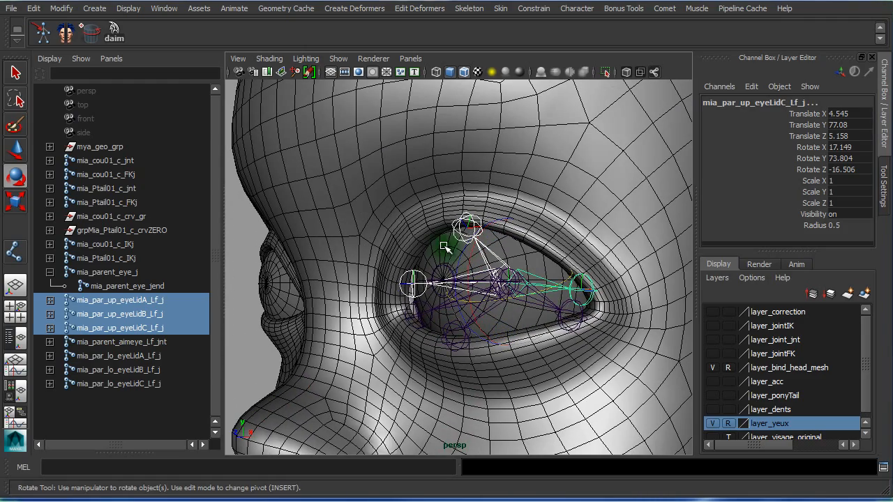
pyautogui.click(119, 343)
pyautogui.keyDown('alt'); pyautogui.moveTo(494, 384); pyautogui.dragTo(407, 286); pyautogui.keyUp('alt')
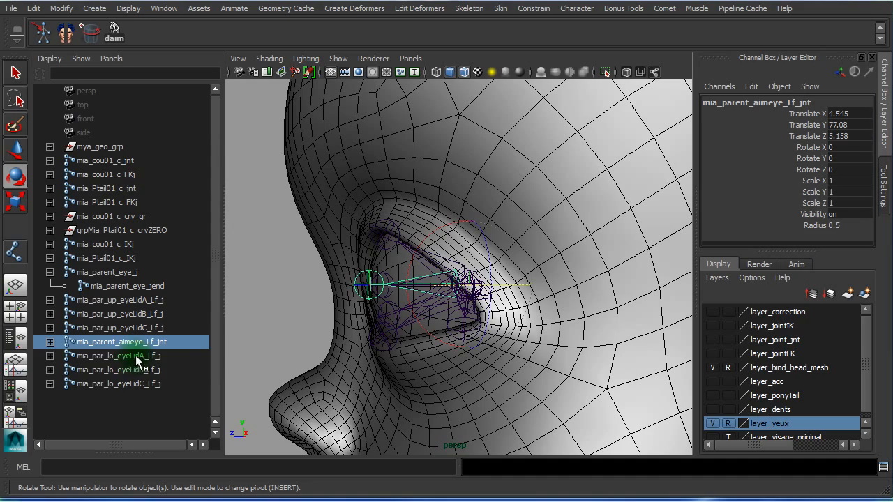
pyautogui.moveTo(137, 357); pyautogui.dragTo(139, 384)
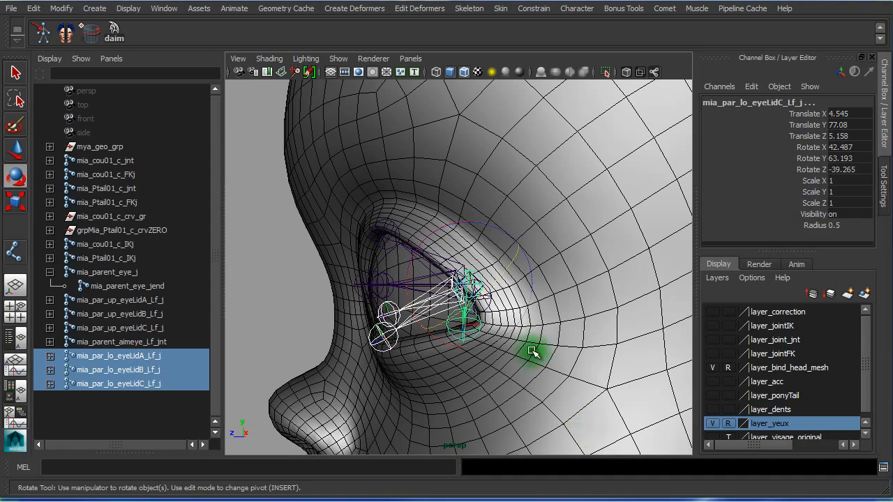
pyautogui.keyDown('alt'); pyautogui.moveTo(534, 351); pyautogui.dragTo(620, 337); pyautogui.keyUp('alt')
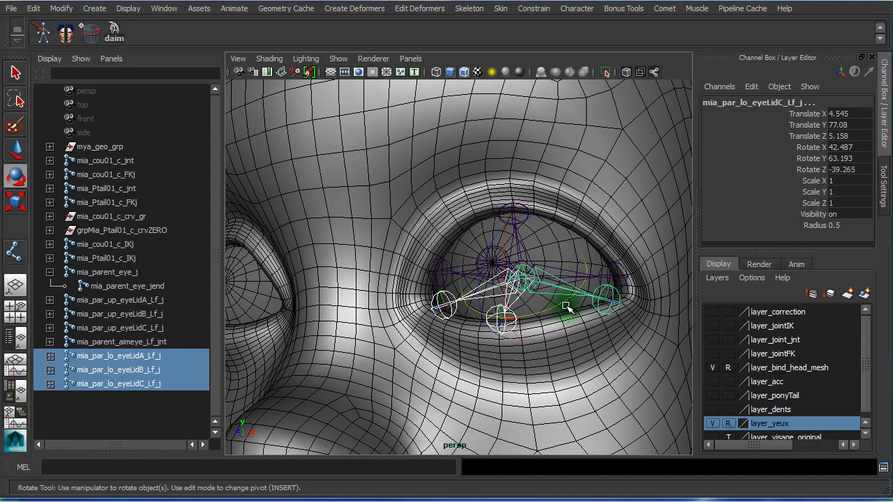
pyautogui.click(98, 286)
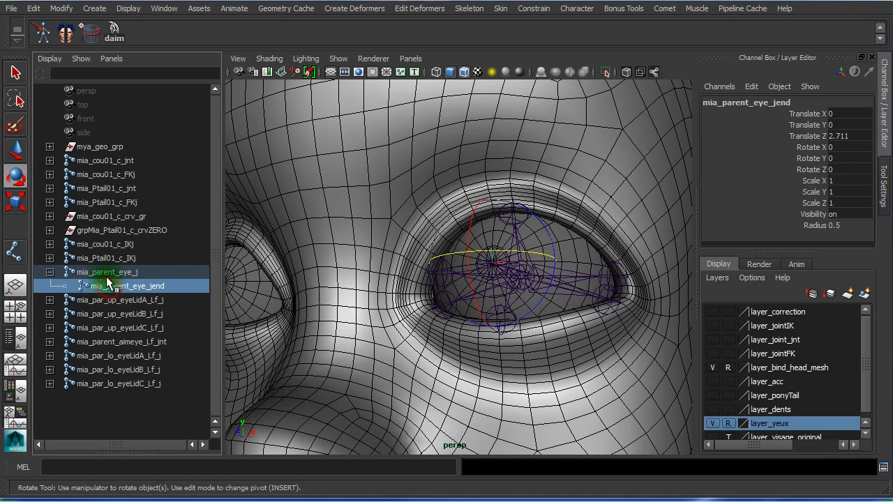
pyautogui.click(106, 273)
# Parent the six left eyelid parent joints and mia_parent_aimeye_Lf_jnt under the collapsed mia_parent_eye_j
pyautogui.click(50, 272)
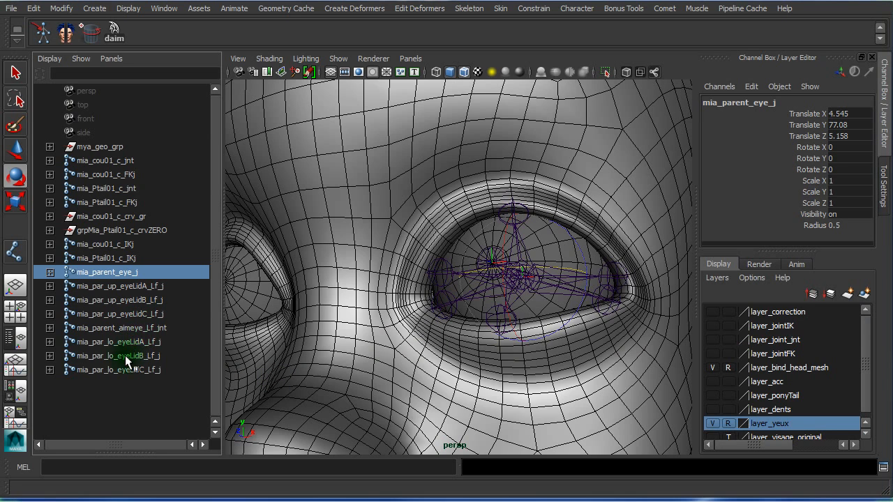
pyautogui.moveTo(122, 374); pyautogui.dragTo(134, 291)
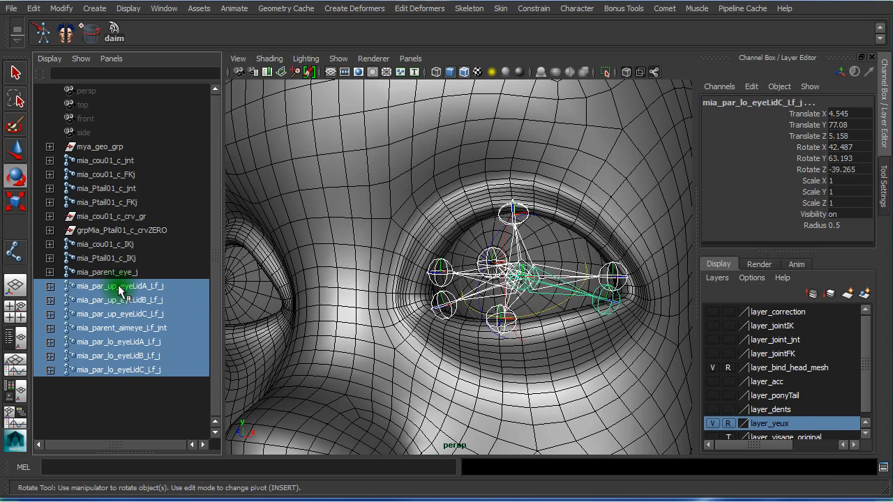
pyautogui.moveTo(124, 292); pyautogui.dragTo(137, 273, button='middle')
pyautogui.click(137, 272)
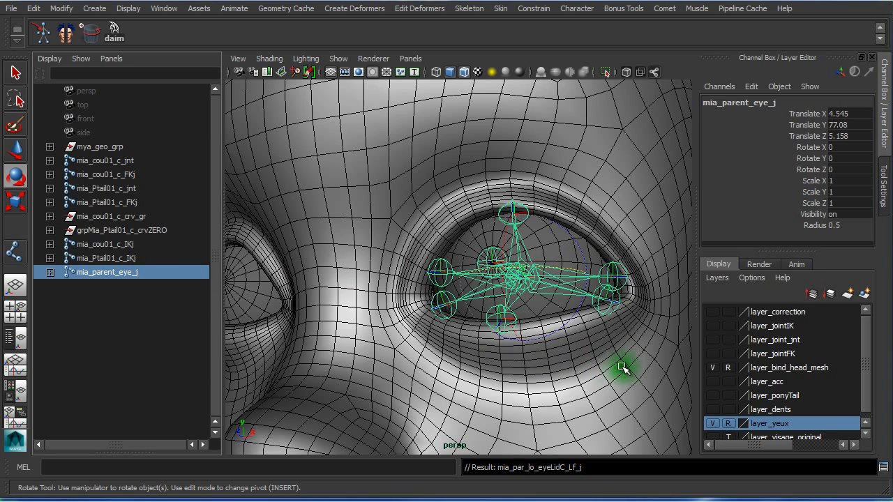
# Select mia_parent_eye_j, reset the Mirror Joint options, and set mirroring across YZ with the Behavior function
pyautogui.keyDown('alt'); pyautogui.moveTo(602, 365); pyautogui.dragTo(407, 324, button='right'); pyautogui.keyUp('alt')
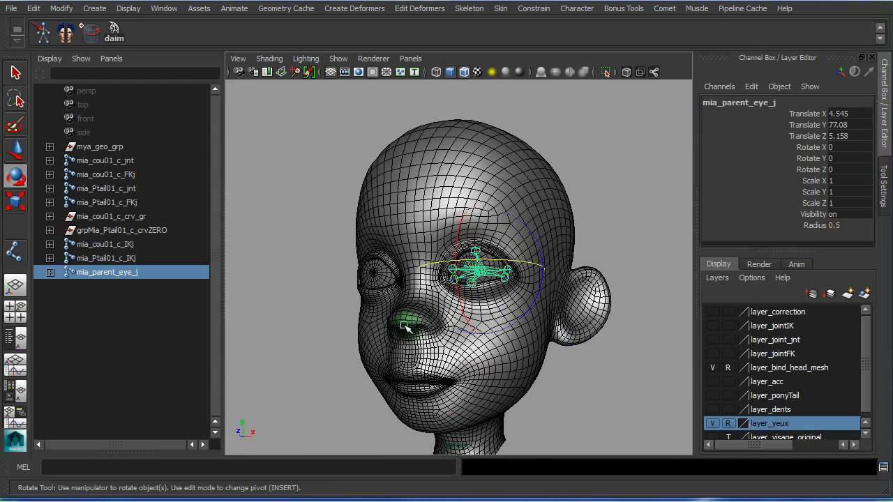
pyautogui.keyDown('alt'); pyautogui.moveTo(437, 324); pyautogui.dragTo(412, 301); pyautogui.keyUp('alt')
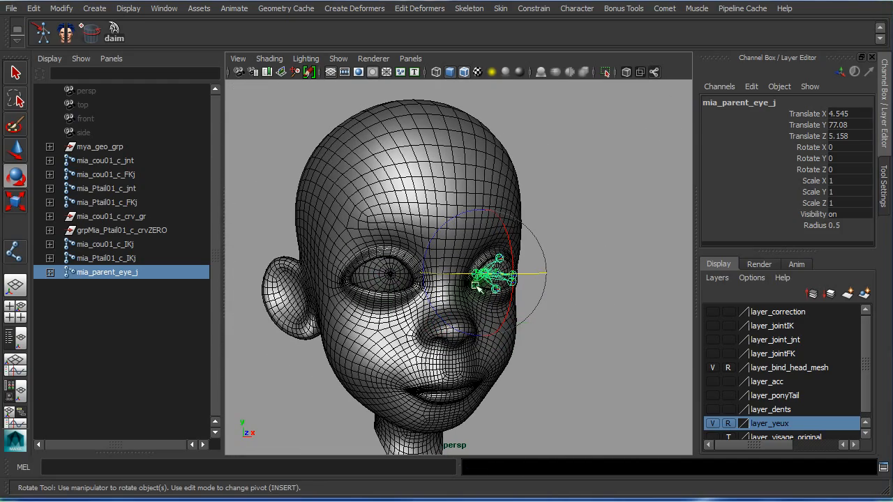
pyautogui.click(93, 295)
pyautogui.click(96, 273)
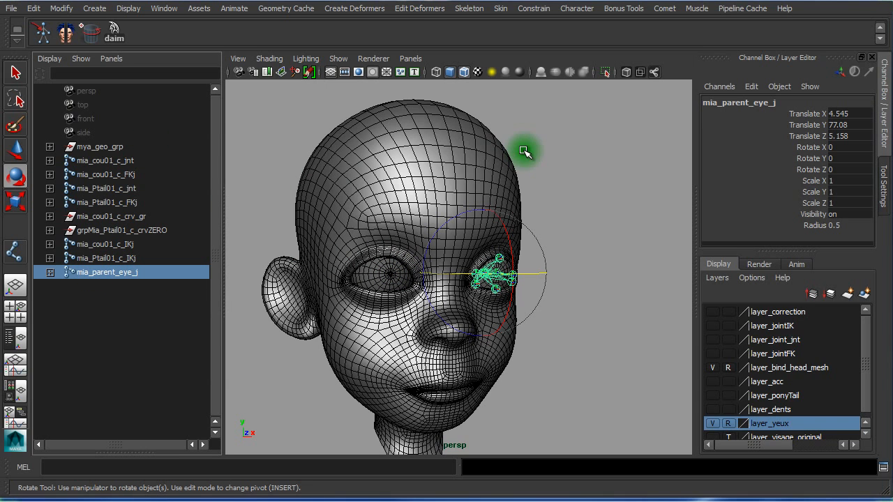
pyautogui.click(468, 9)
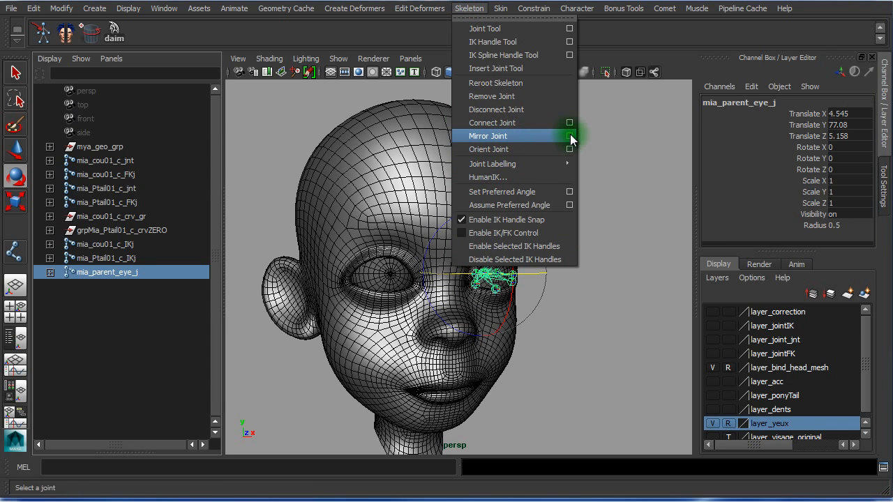
pyautogui.click(569, 135)
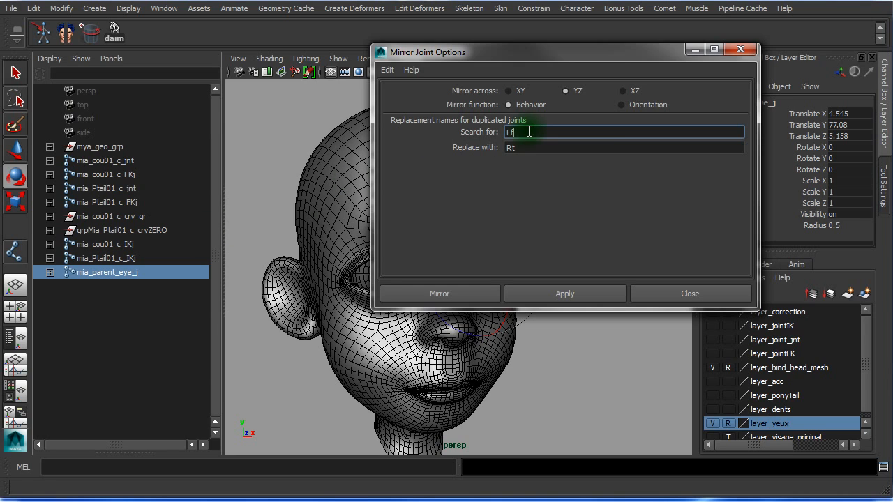
pyautogui.click(387, 70)
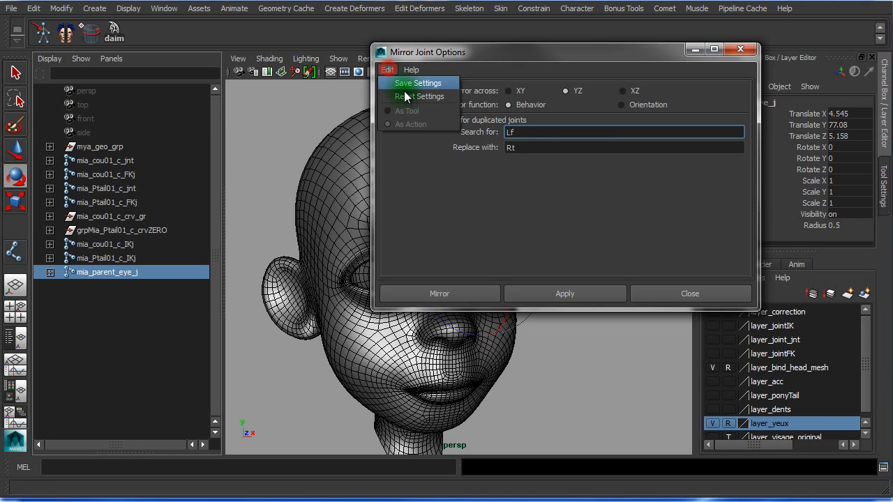
pyautogui.click(405, 97)
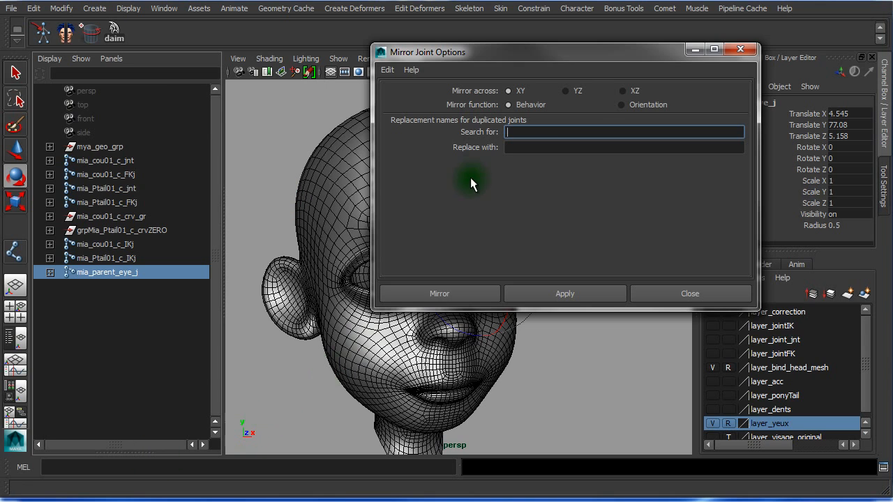
pyautogui.click(576, 94)
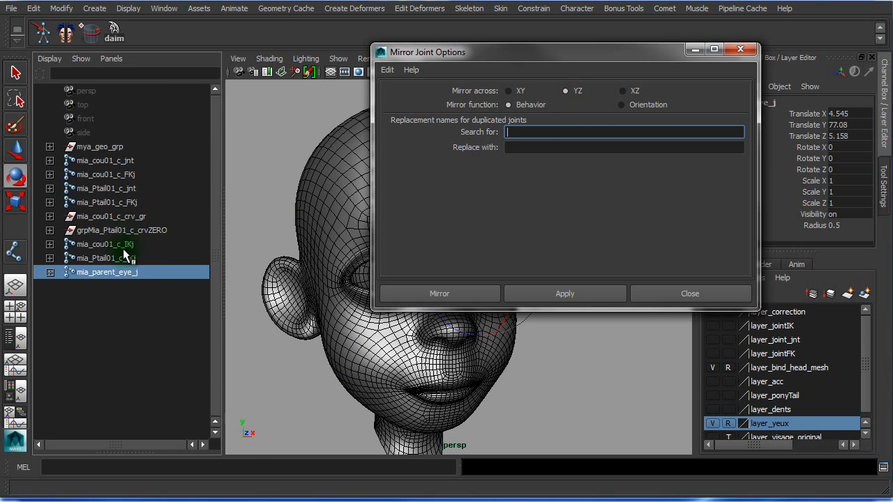
# Rename the main eye joint as mia_parent_eye_Lf_j and its end joint as mia_parent_eye_Lf_jend
pyautogui.click(50, 273)
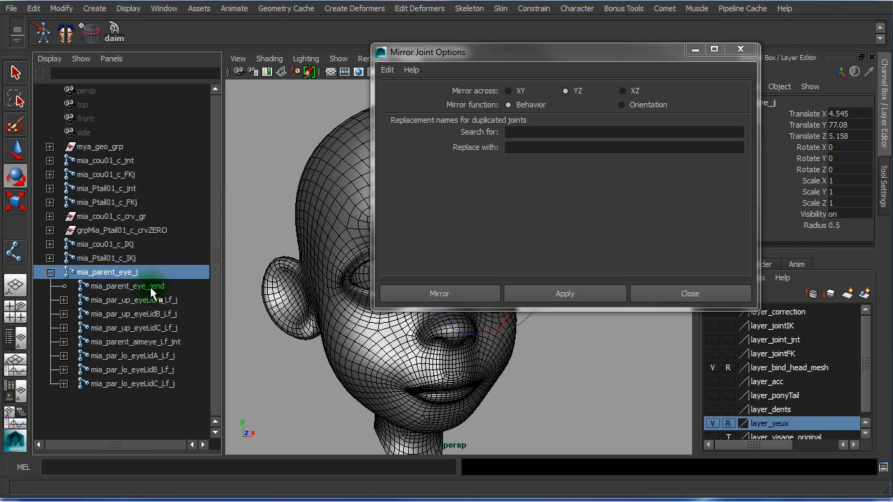
pyautogui.doubleClick(137, 274)
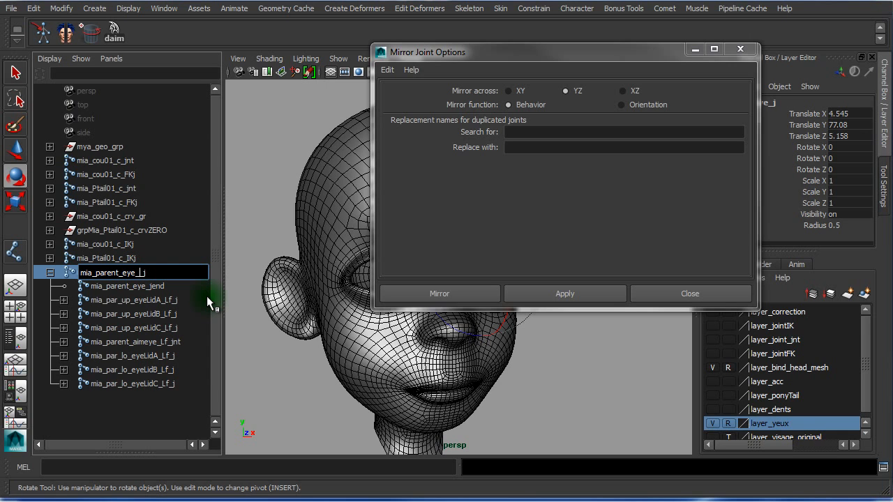
pyautogui.write('Lf')
pyautogui.press('Return')
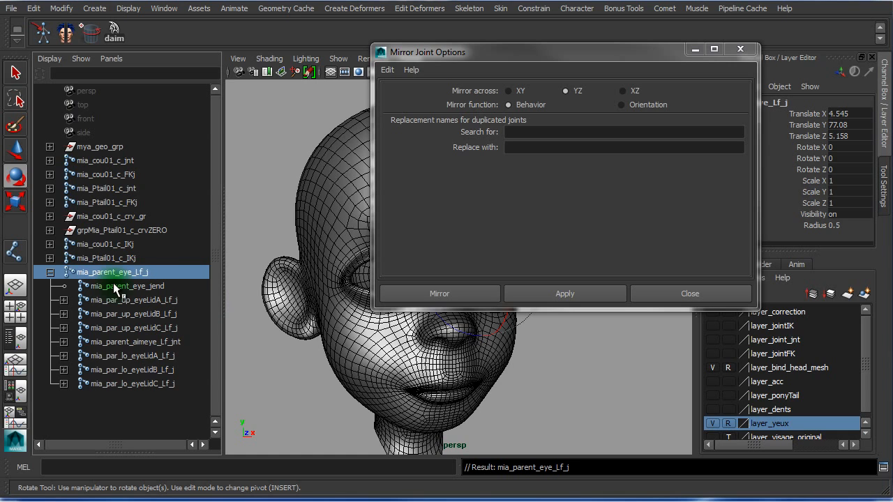
pyautogui.doubleClick(147, 287)
pyautogui.click(151, 287)
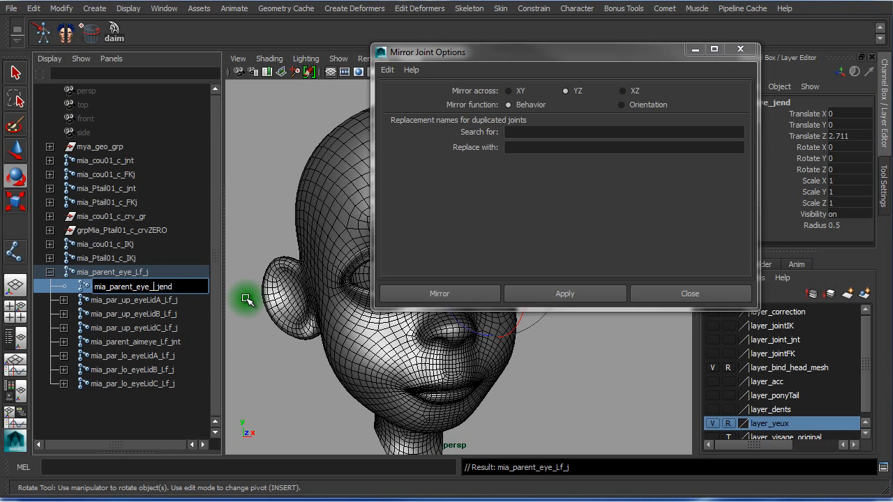
pyautogui.press('Return')
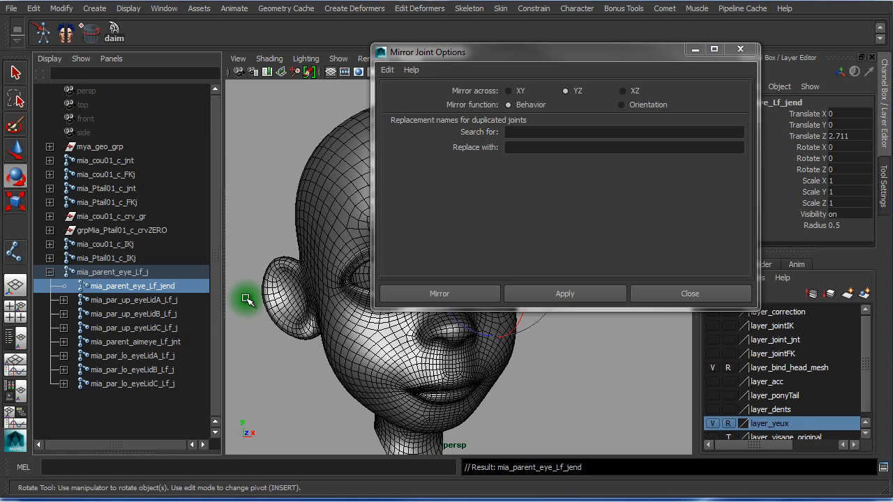
# Mirror mia_parent_eye_Lf_j and its hierarchy across YZ, replacing Lf with Rt in the duplicated joint names
pyautogui.click(162, 272)
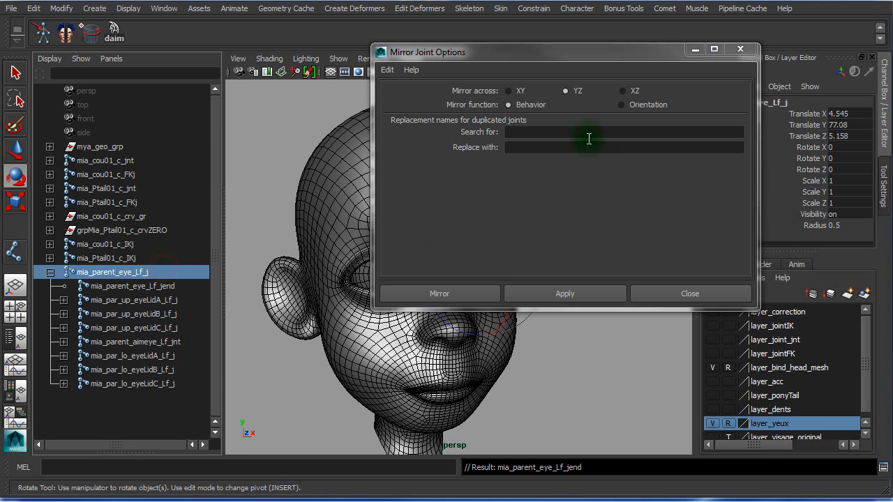
pyautogui.click(522, 131)
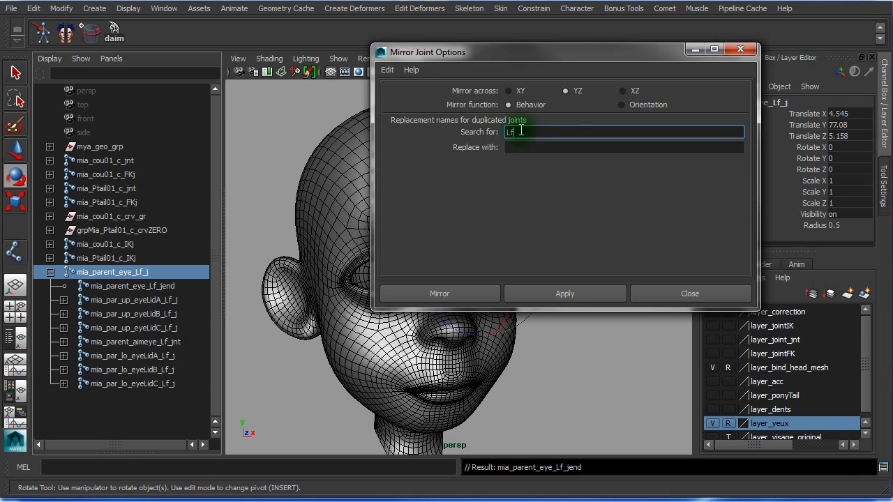
pyautogui.click(539, 144)
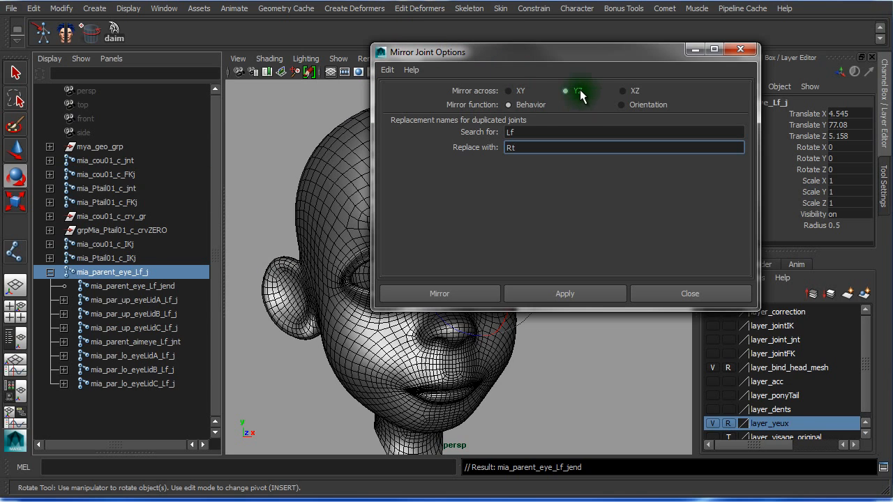
pyautogui.moveTo(551, 54); pyautogui.dragTo(617, 31)
pyautogui.click(508, 270)
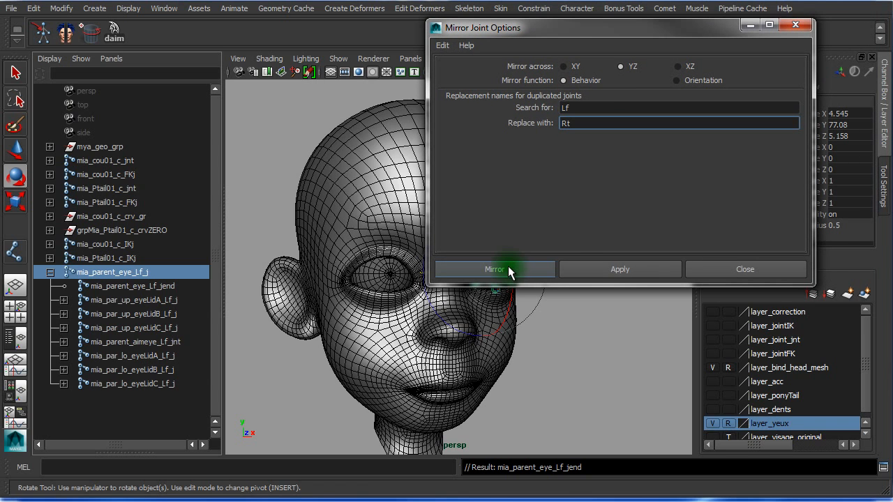
pyautogui.click(524, 270)
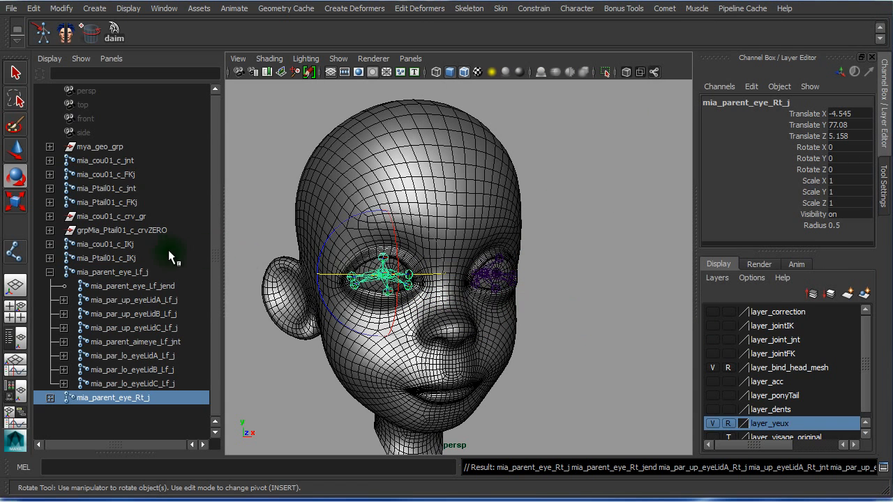
# Compare the mirrored eye joints with the left ones and check the joint names inside the mia_parent_eye_Rt_j hierarchy
pyautogui.click(49, 273)
pyautogui.keyDown('alt'); pyautogui.moveTo(625, 311); pyautogui.dragTo(538, 299); pyautogui.keyUp('alt')
pyautogui.keyDown('alt'); pyautogui.moveTo(427, 283); pyautogui.dragTo(569, 291, button='right'); pyautogui.keyUp('alt')
pyautogui.keyDown('alt'); pyautogui.moveTo(512, 281); pyautogui.dragTo(524, 277); pyautogui.keyUp('alt')
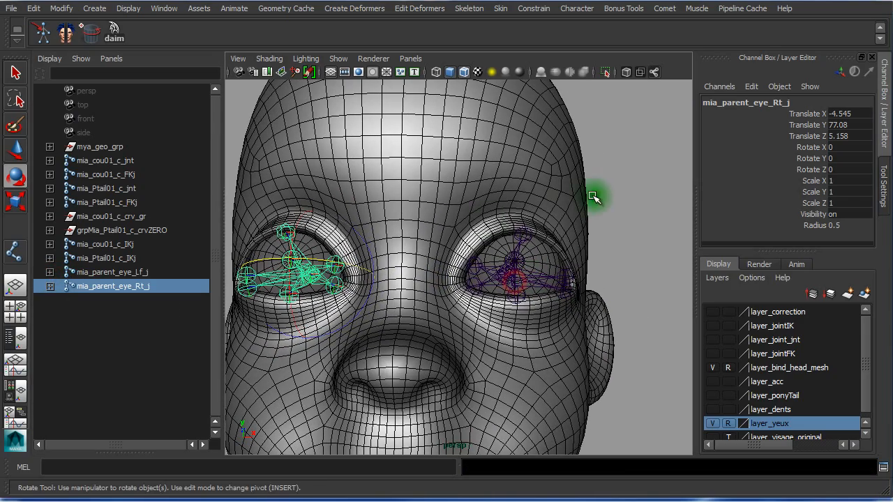
pyautogui.click(607, 191)
pyautogui.keyDown('alt'); pyautogui.moveTo(333, 299); pyautogui.dragTo(341, 297); pyautogui.keyUp('alt')
pyautogui.click(295, 217)
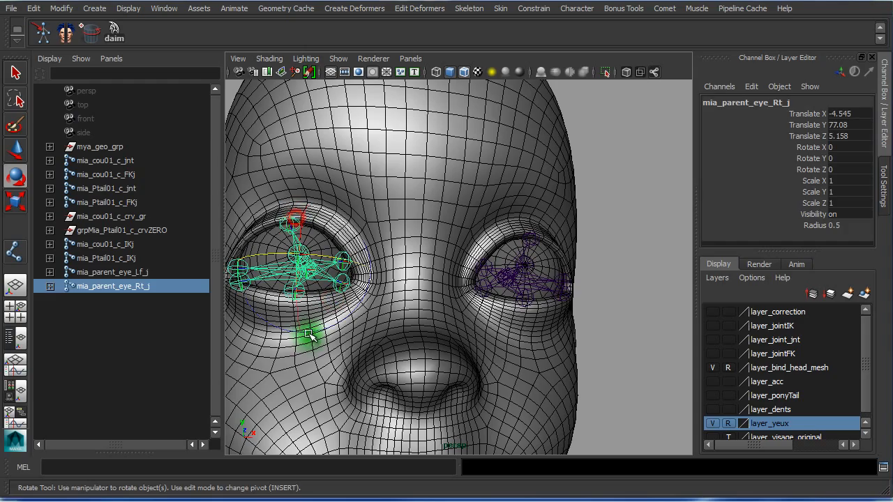
pyautogui.keyDown('alt'); pyautogui.moveTo(566, 326); pyautogui.dragTo(503, 349); pyautogui.keyUp('alt')
pyautogui.click(112, 286)
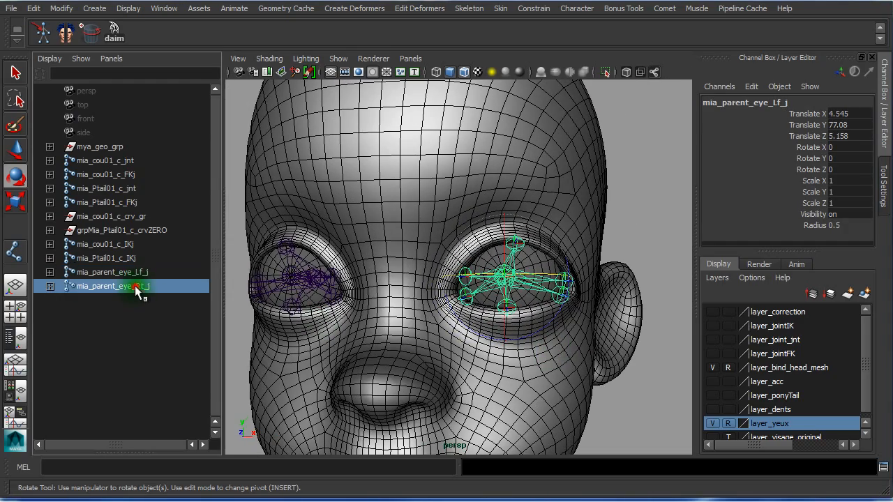
pyautogui.click(49, 287)
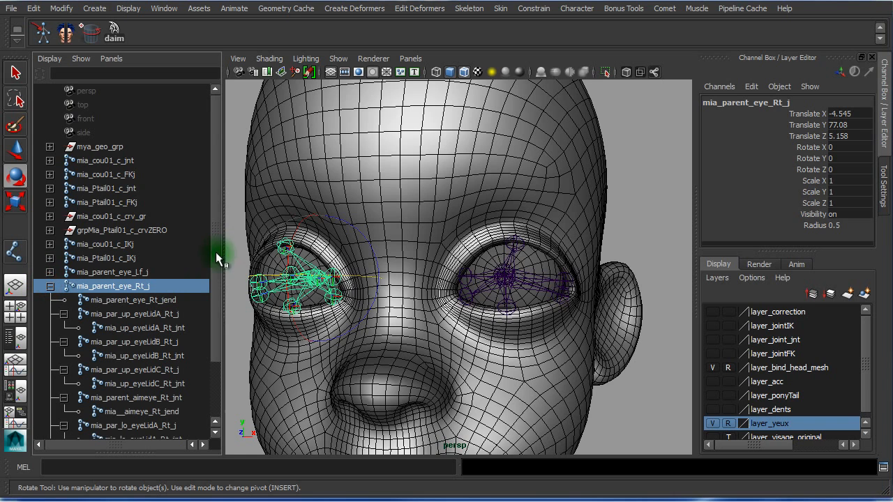
pyautogui.moveTo(214, 265); pyautogui.dragTo(217, 349)
pyautogui.scroll(2, 135, 270)
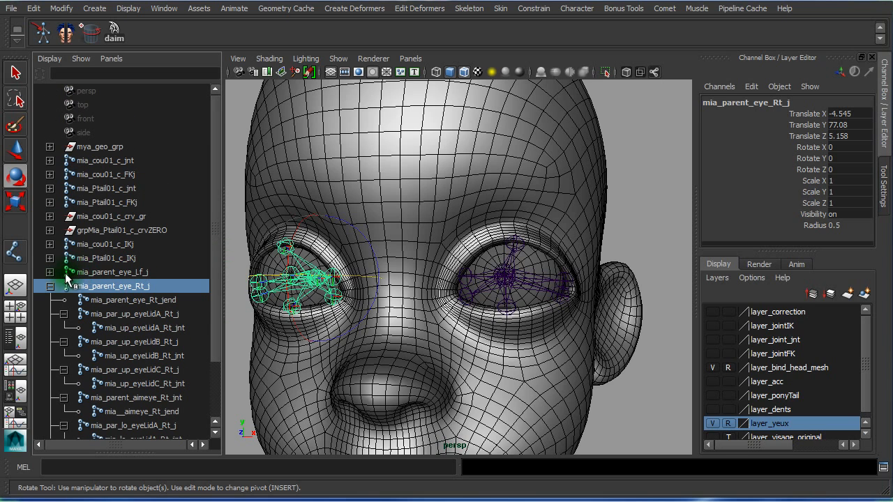
pyautogui.click(50, 286)
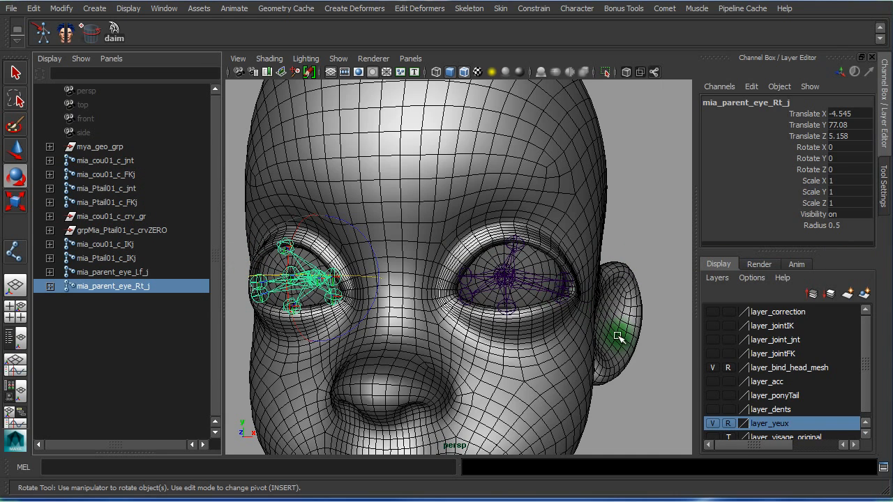
# Hide layer_yeux and layer_bind_head_mesh and clear the selection to leave only the eye joints in view
pyautogui.click(712, 424)
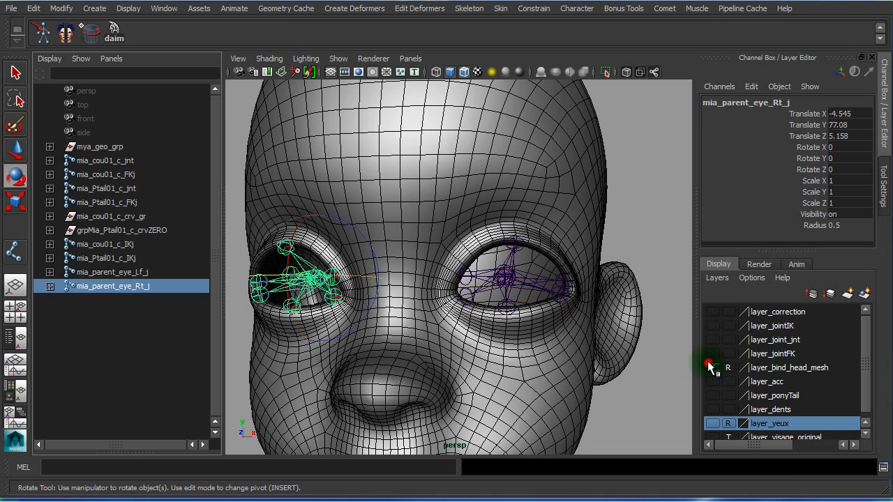
pyautogui.click(710, 366)
pyautogui.keyDown('alt'); pyautogui.moveTo(507, 303); pyautogui.dragTo(518, 305); pyautogui.keyUp('alt')
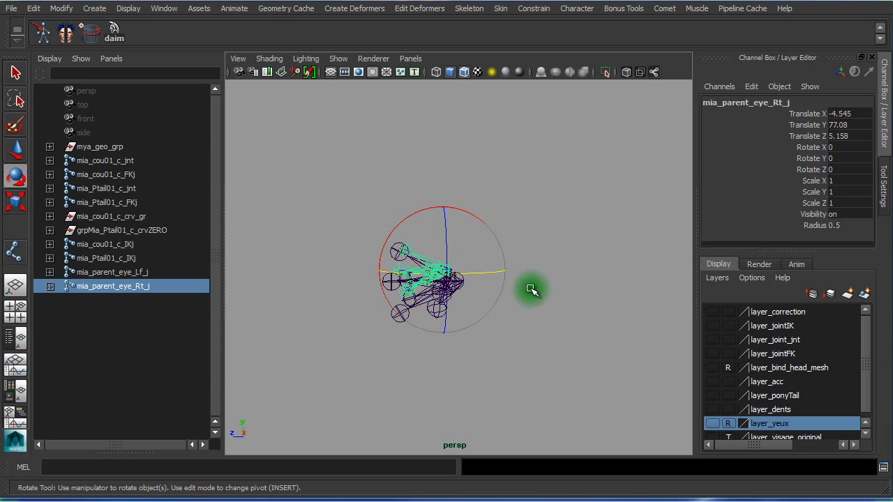
pyautogui.click(499, 166)
pyautogui.keyDown('alt'); pyautogui.moveTo(486, 293); pyautogui.dragTo(642, 315); pyautogui.keyUp('alt')
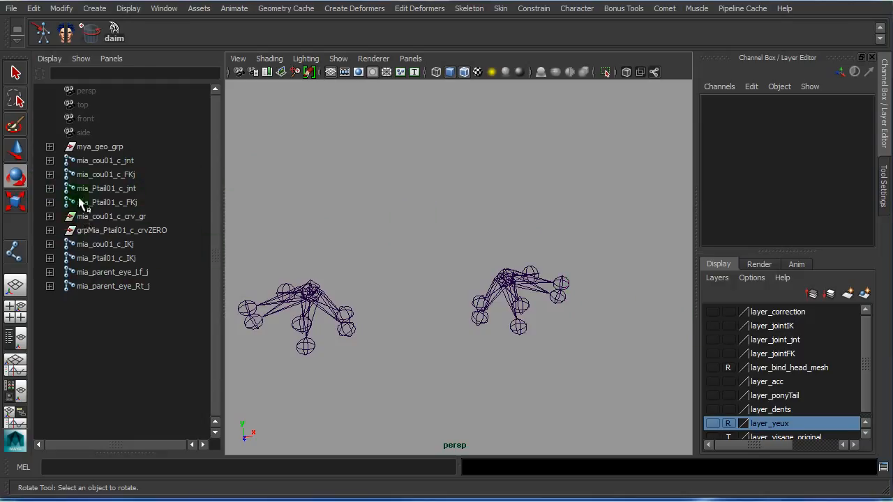
# Select mia_cou01_c_jnt, mia_Ptail01_c_jnt, mia_parent_eye_Lf_j and mia_parent_eye_Rt_j, show layer_joint_jnt, and clear the selection
pyautogui.click(133, 162)
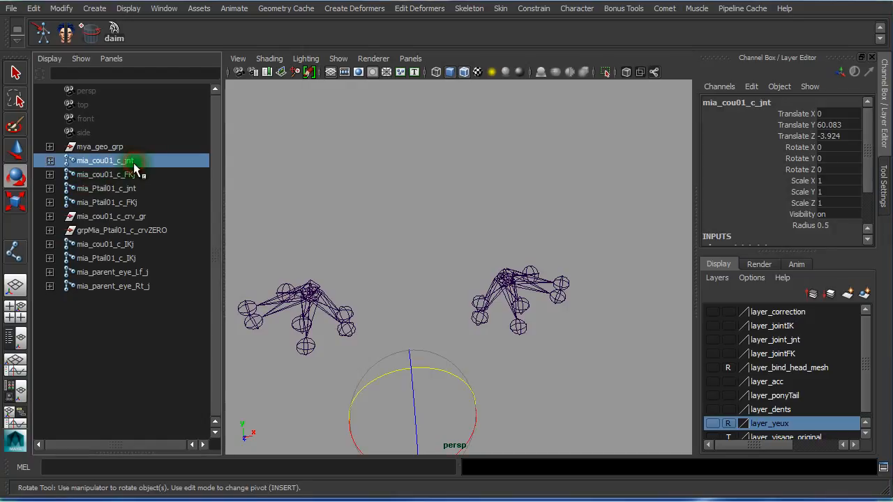
pyautogui.keyDown('ctrl'); pyautogui.click(132, 189); pyautogui.keyUp('ctrl')
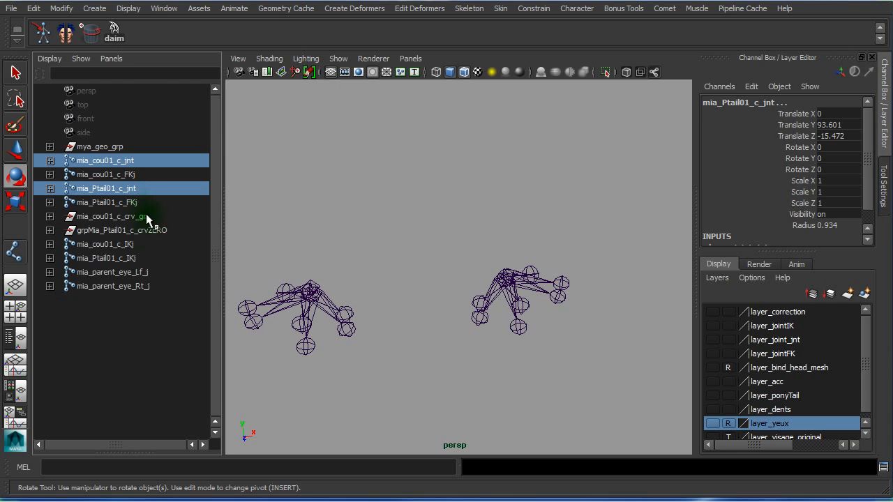
pyautogui.keyDown('ctrl'); pyautogui.click(151, 273); pyautogui.keyUp('ctrl')
pyautogui.keyDown('ctrl'); pyautogui.click(143, 287); pyautogui.keyUp('ctrl')
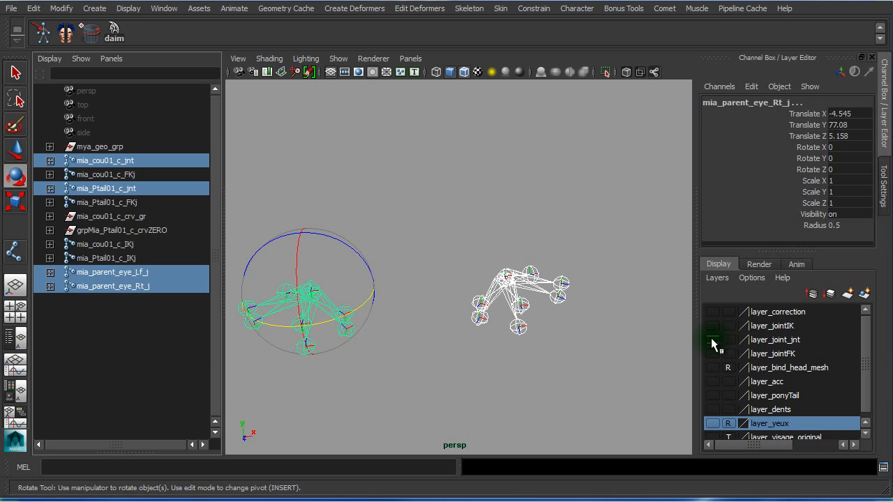
pyautogui.keyDown('alt'); pyautogui.moveTo(460, 304); pyautogui.dragTo(335, 300); pyautogui.keyUp('alt')
pyautogui.keyDown('alt'); pyautogui.moveTo(666, 326); pyautogui.dragTo(376, 296, button='right'); pyautogui.keyUp('alt')
pyautogui.click(594, 302)
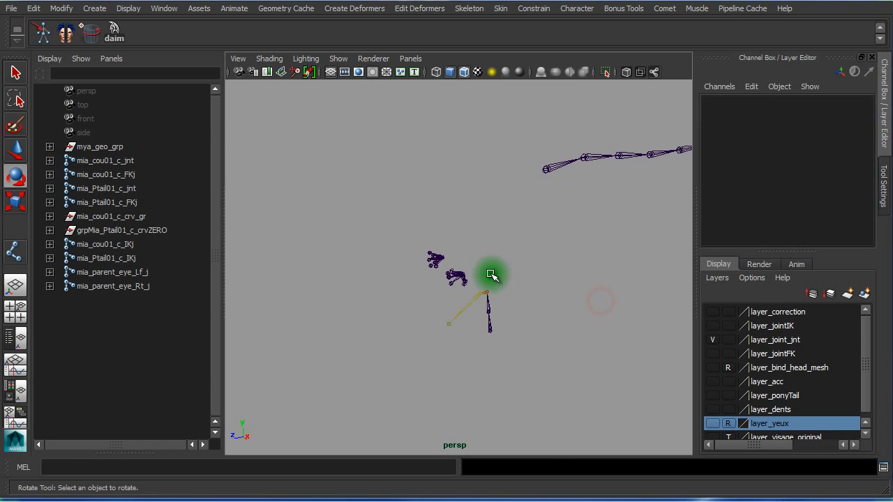
# Examine the separate head, ponytail and eye joint chains, selecting mia_head_c_jnt, mia_Ptail01_c_jnt and mia_parent_eye_Rt_j in turn
pyautogui.click(487, 274)
pyautogui.keyDown('alt'); pyautogui.moveTo(471, 283); pyautogui.dragTo(653, 275, button='right'); pyautogui.keyUp('alt')
pyautogui.keyDown('alt'); pyautogui.moveTo(520, 234); pyautogui.dragTo(384, 217, button='middle'); pyautogui.keyUp('alt')
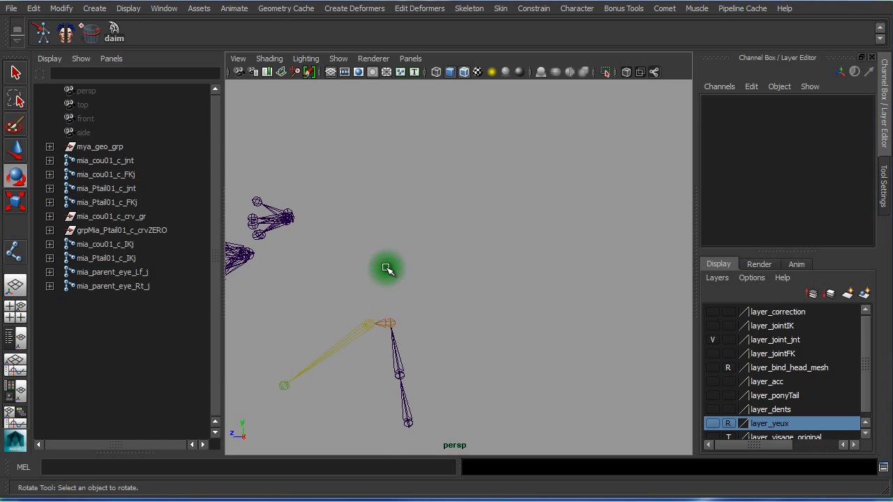
pyautogui.click(391, 324)
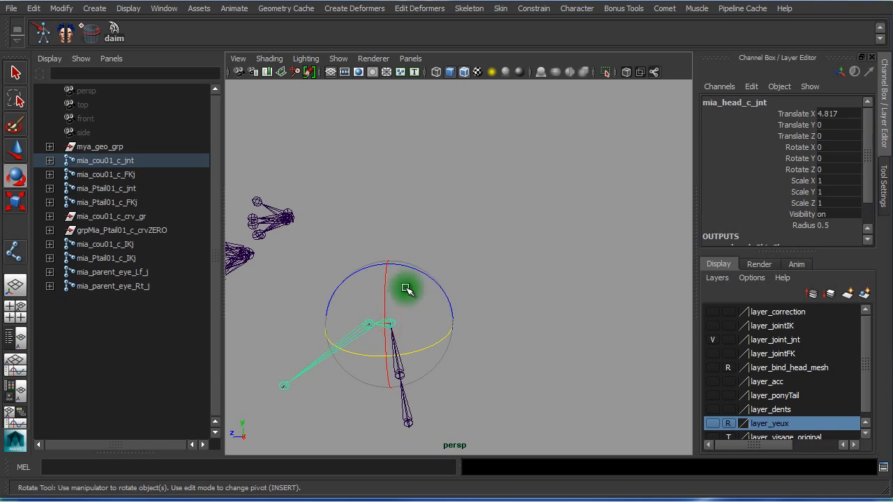
pyautogui.keyDown('alt'); pyautogui.moveTo(450, 325); pyautogui.dragTo(465, 305); pyautogui.keyUp('alt')
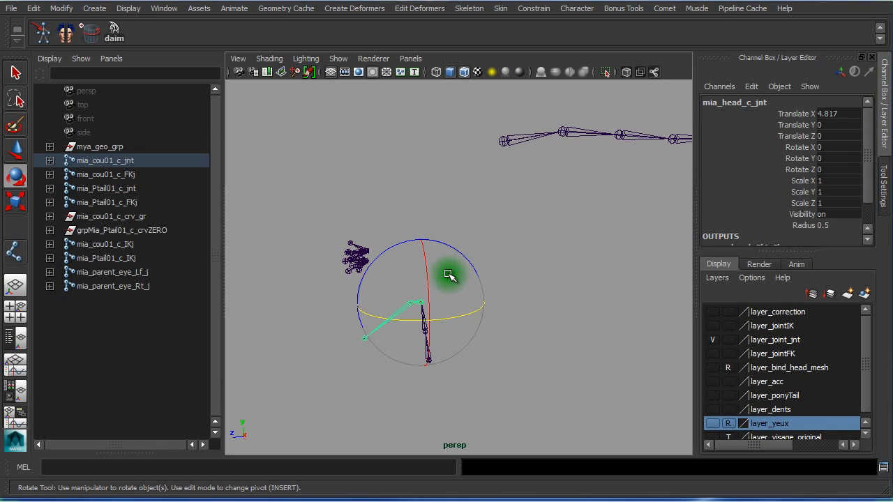
pyautogui.keyDown('alt'); pyautogui.moveTo(522, 246); pyautogui.dragTo(534, 256); pyautogui.keyUp('alt')
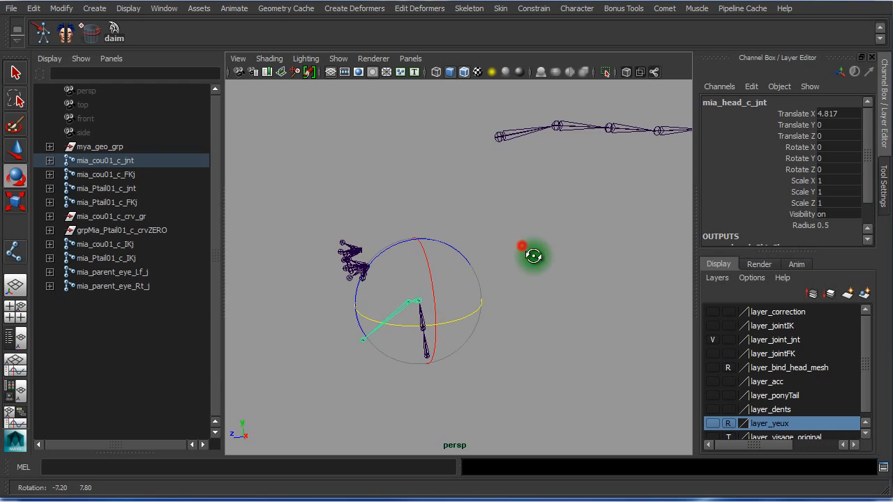
pyautogui.click(491, 134)
pyautogui.keyDown('alt'); pyautogui.moveTo(651, 312); pyautogui.dragTo(552, 295, button='right'); pyautogui.keyUp('alt')
pyautogui.keyDown('alt'); pyautogui.moveTo(553, 330); pyautogui.dragTo(533, 365, button='middle'); pyautogui.keyUp('alt')
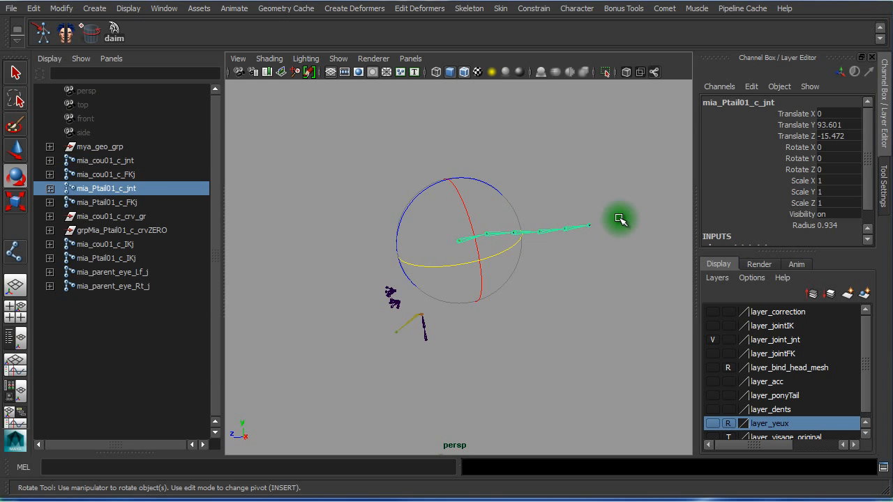
pyautogui.click(552, 342)
pyautogui.keyDown('alt'); pyautogui.moveTo(363, 320); pyautogui.dragTo(551, 322, button='right'); pyautogui.keyUp('alt')
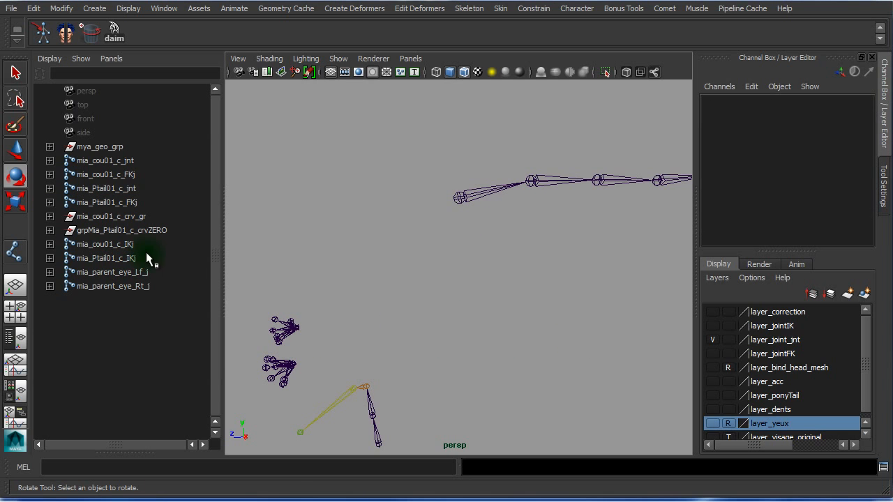
pyautogui.click(295, 323)
pyautogui.press('w')
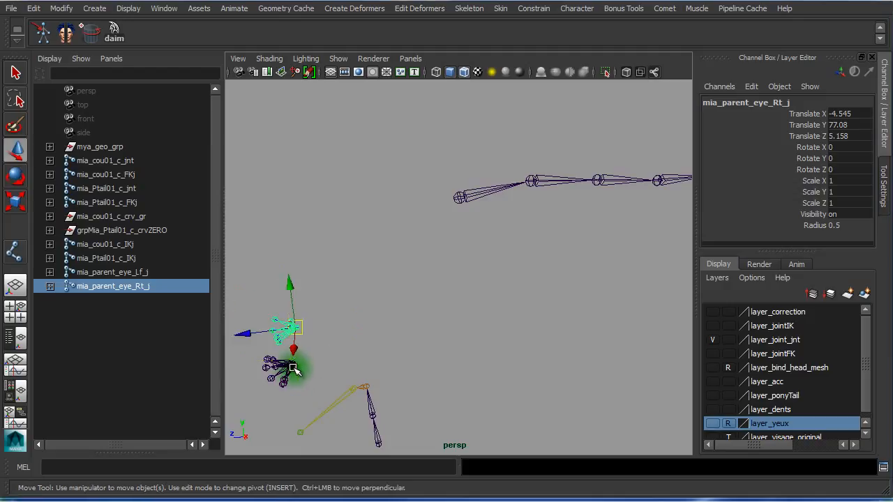
pyautogui.click(403, 341)
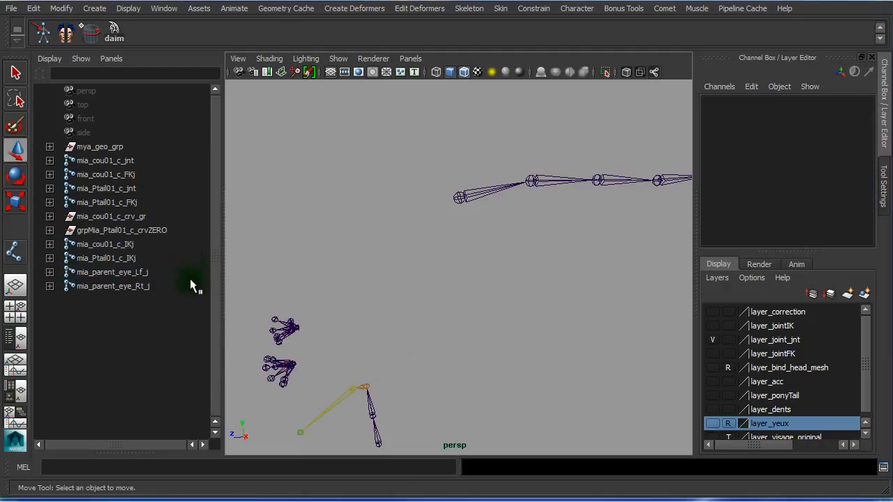
# Parent mia_parent_eye_Rt_j, mia_parent_eye_Lf_j and mia_Ptail01_c_jnt under mia_head_c_jnt, and clear the selection
pyautogui.click(99, 290)
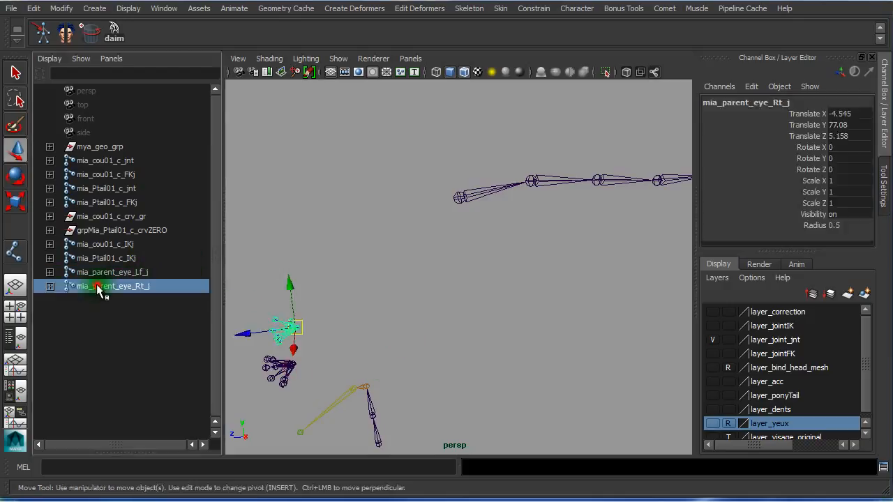
pyautogui.keyDown('ctrl'); pyautogui.click(141, 274); pyautogui.keyUp('ctrl')
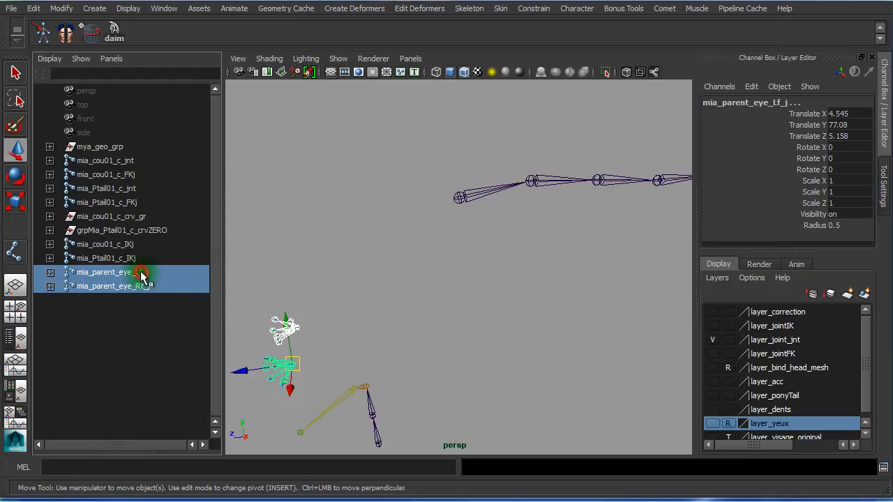
pyautogui.keyDown('ctrl'); pyautogui.click(125, 192); pyautogui.keyUp('ctrl')
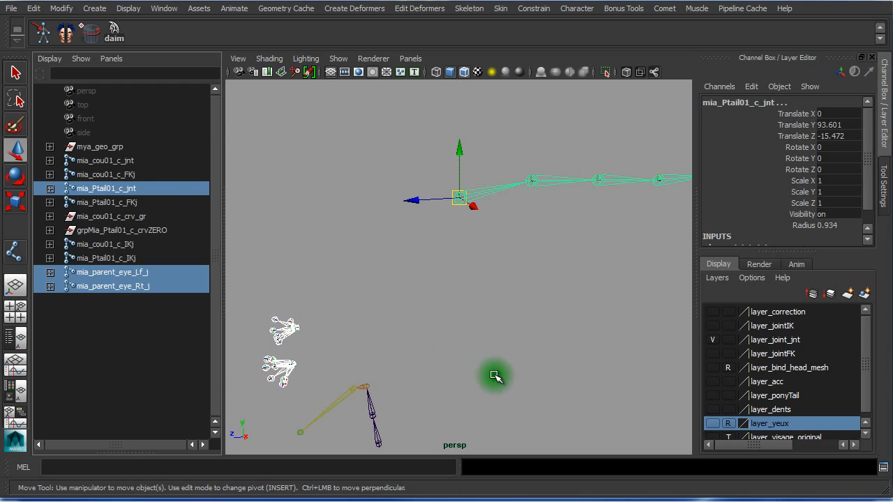
pyautogui.keyDown('alt'); pyautogui.moveTo(390, 361); pyautogui.dragTo(471, 364, button='right'); pyautogui.keyUp('alt')
pyautogui.keyDown('alt'); pyautogui.moveTo(472, 364); pyautogui.dragTo(552, 219, button='middle'); pyautogui.keyUp('alt')
pyautogui.keyDown('alt'); pyautogui.moveTo(351, 244); pyautogui.dragTo(444, 247, button='right'); pyautogui.keyUp('alt')
pyautogui.keyDown('shift'); pyautogui.click(370, 339); pyautogui.keyUp('shift')
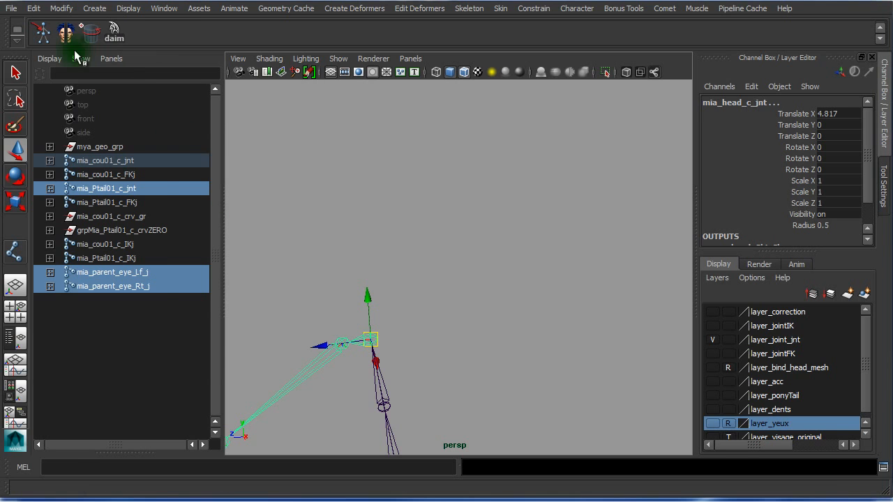
pyautogui.click(32, 7)
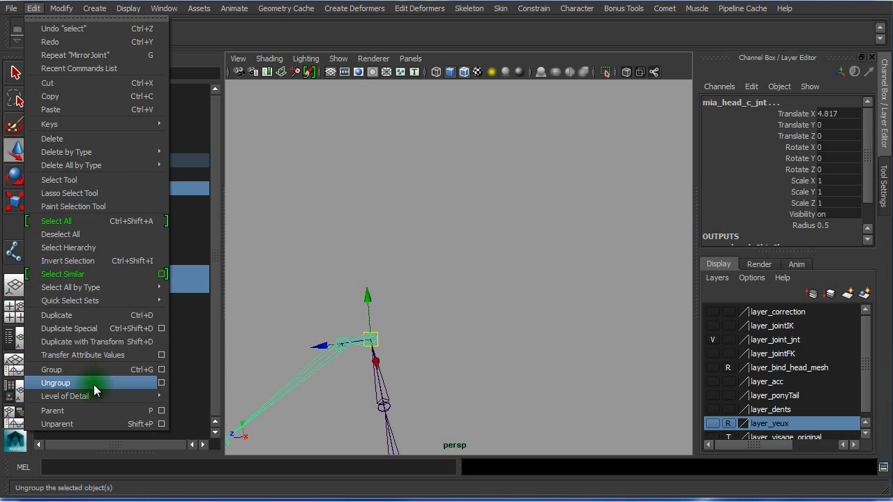
pyautogui.click(78, 410)
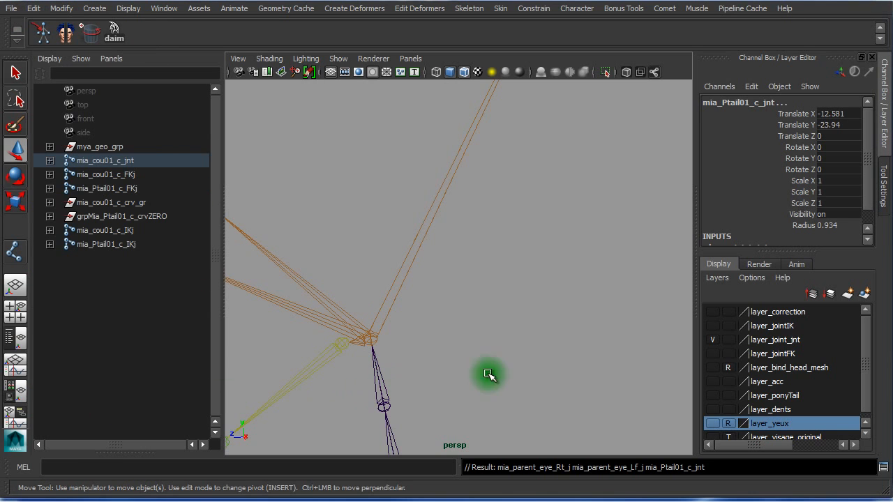
pyautogui.keyDown('alt'); pyautogui.moveTo(578, 372); pyautogui.dragTo(328, 338, button='right'); pyautogui.keyUp('alt')
pyautogui.click(540, 330)
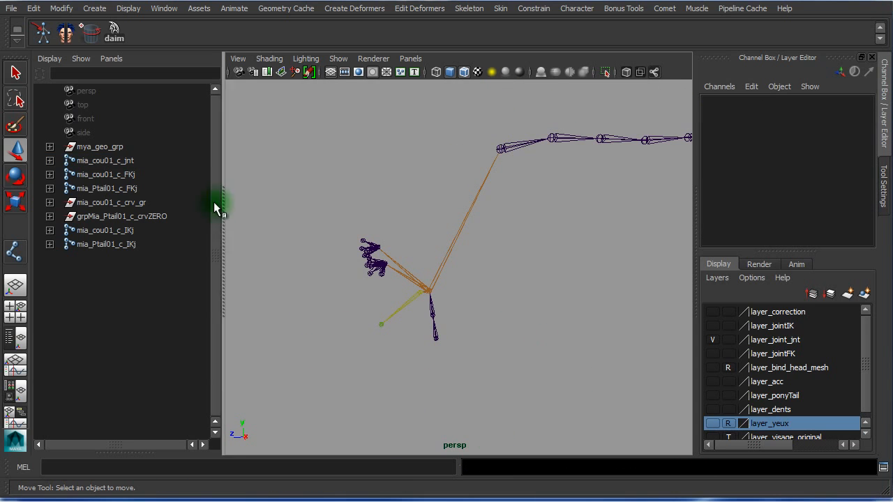
# Check the connected skeleton from the neck joints to mia_Ptail01_c_jnt, and show layer_ponyTail
pyautogui.click(430, 296)
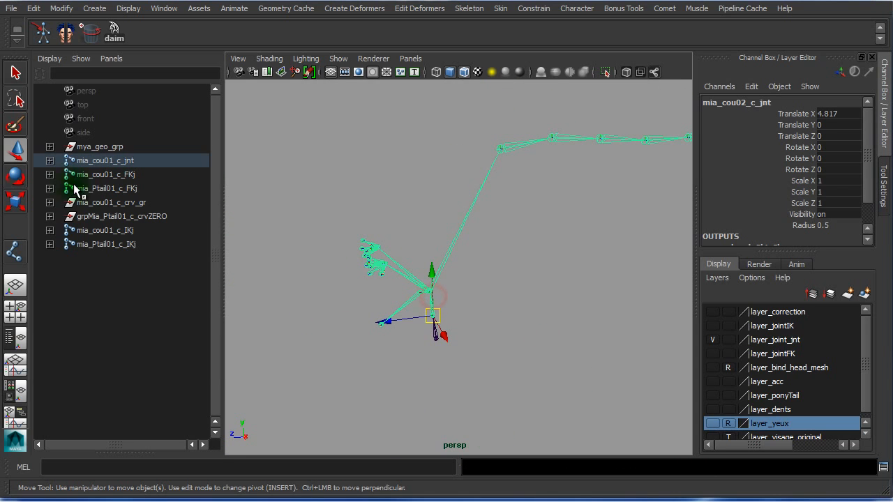
pyautogui.click(126, 166)
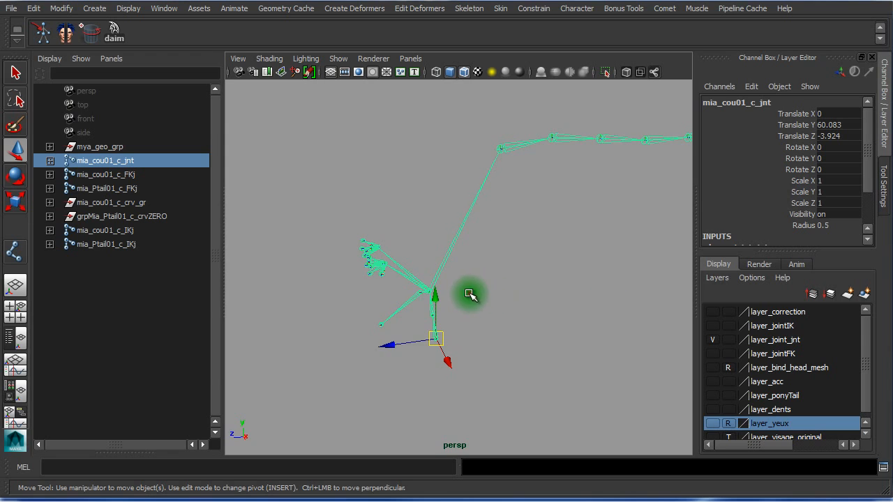
pyautogui.keyDown('alt'); pyautogui.moveTo(470, 294); pyautogui.dragTo(481, 268); pyautogui.keyUp('alt')
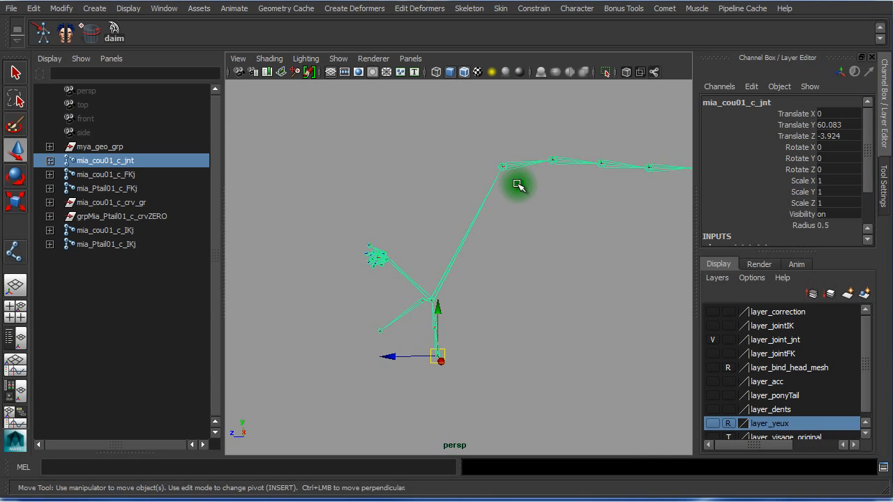
pyautogui.click(517, 213)
pyautogui.click(510, 166)
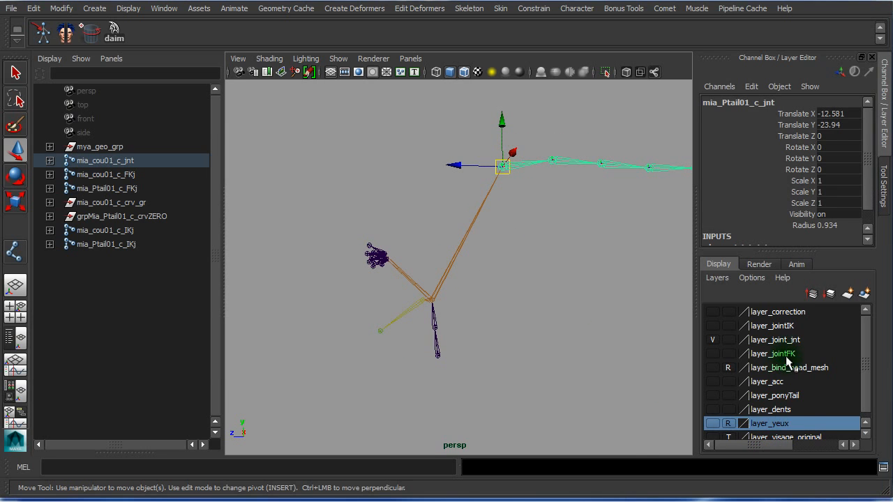
pyautogui.click(712, 395)
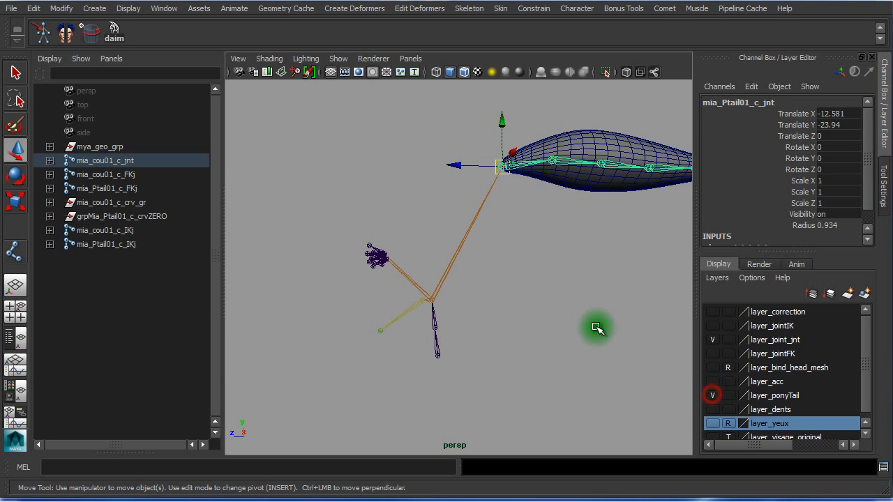
# Try rotating mia_Ptail02_c_jnt about -21.3 degrees around Z against the ponytail mesh, and undo the rotation
pyautogui.click(564, 144)
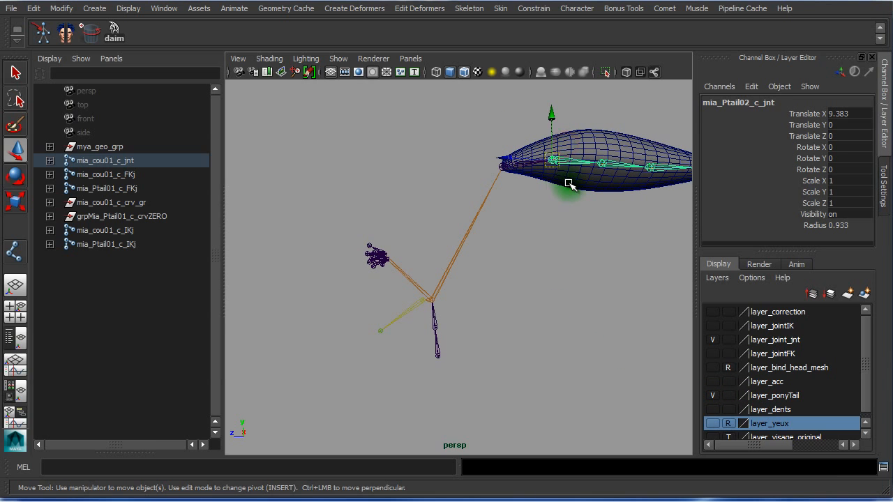
pyautogui.press('e')
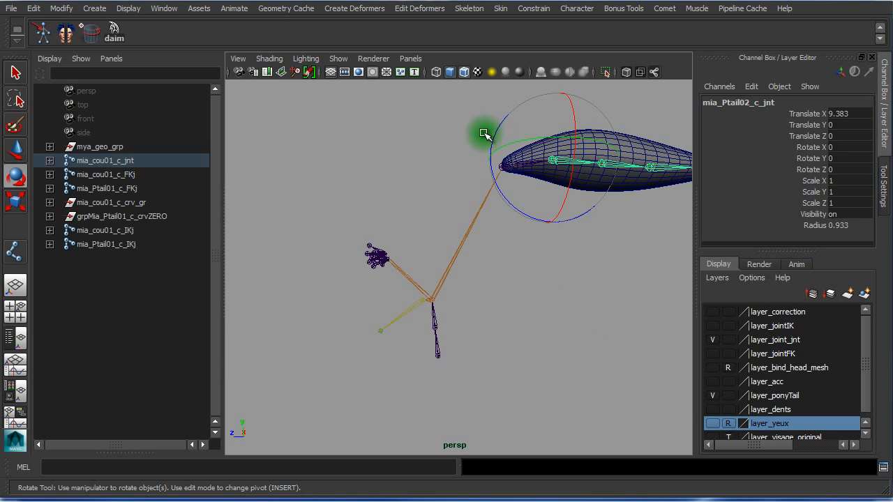
pyautogui.moveTo(491, 137); pyautogui.dragTo(492, 97)
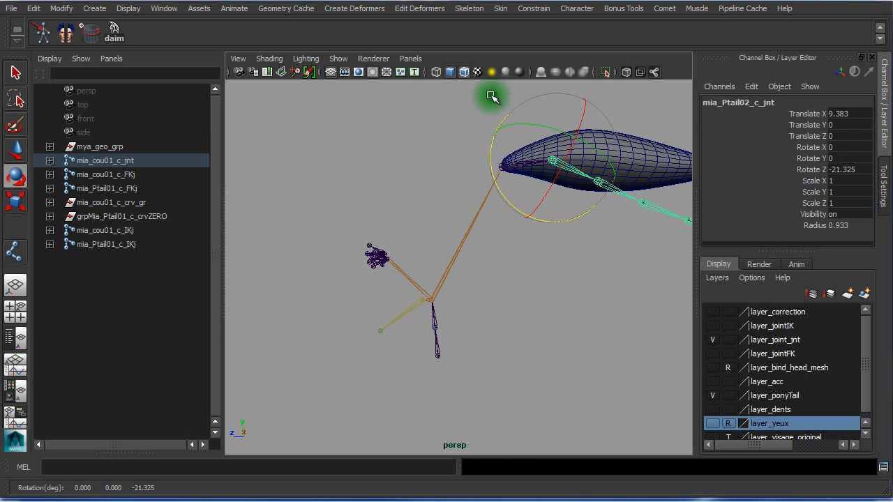
pyautogui.hotkey('ctrl', 'z')
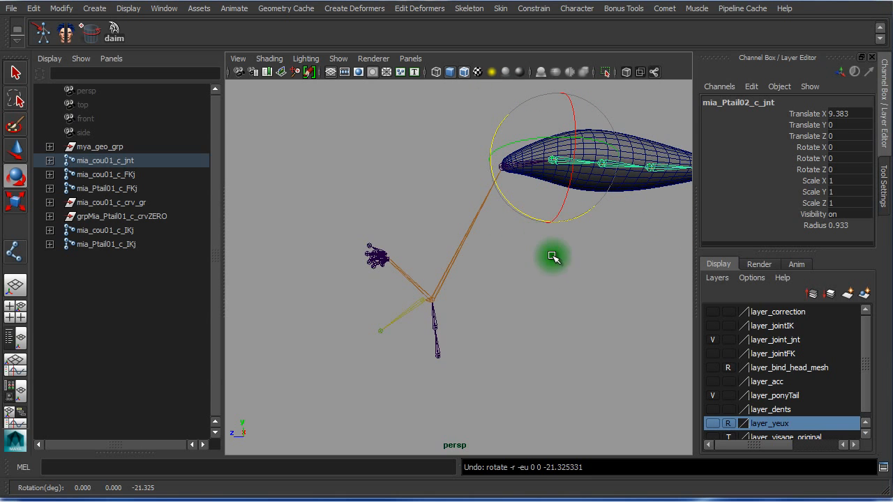
# Show layer_bind_head_mesh, rotate mia_jaw_c_jnt to about 3.5 degrees around Z to part the lips, and clear the selection
pyautogui.click(712, 368)
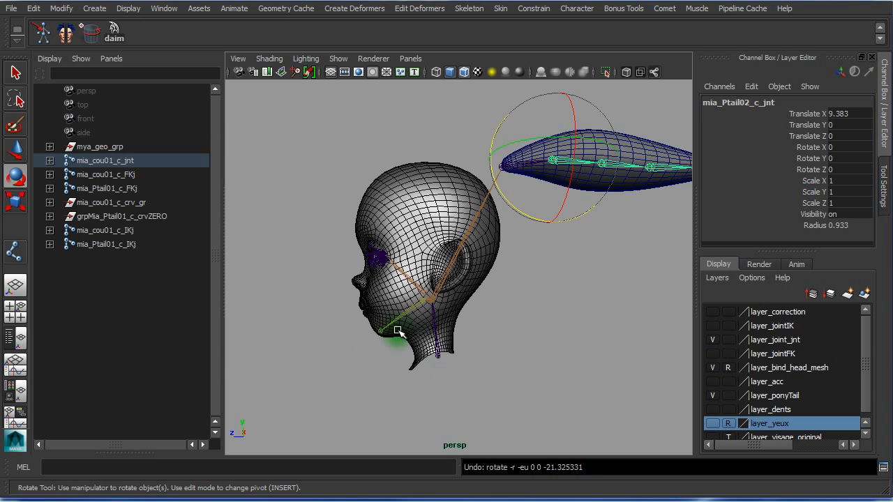
pyautogui.click(402, 309)
pyautogui.keyDown('alt'); pyautogui.moveTo(458, 355); pyautogui.dragTo(542, 356); pyautogui.keyUp('alt')
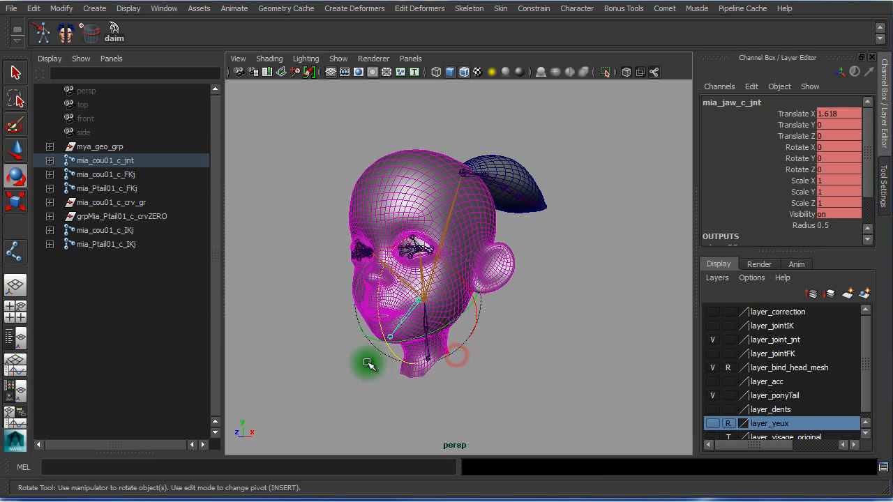
pyautogui.keyDown('alt'); pyautogui.moveTo(369, 363); pyautogui.dragTo(502, 359, button='right'); pyautogui.keyUp('alt')
pyautogui.keyDown('alt'); pyautogui.moveTo(502, 360); pyautogui.dragTo(502, 331); pyautogui.keyUp('alt')
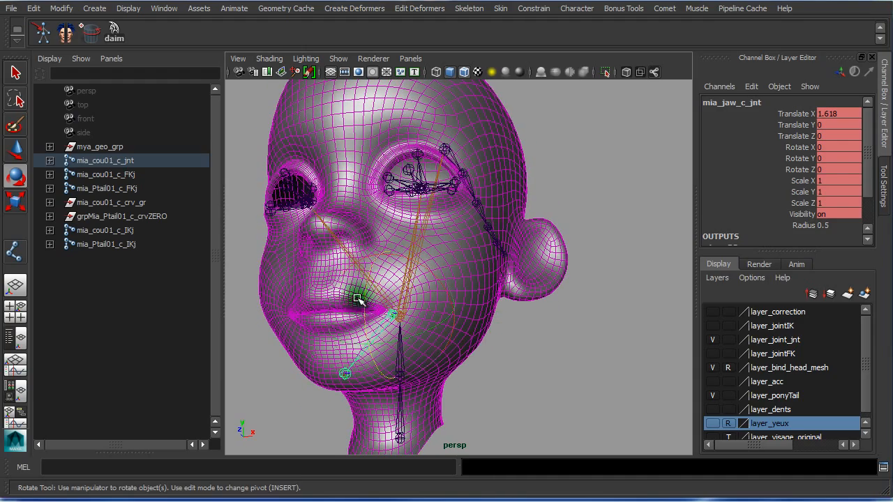
pyautogui.moveTo(365, 294)
pyautogui.mouseDown()
pyautogui.moveTo(365, 335)
pyautogui.moveTo(367, 298)
pyautogui.mouseUp()
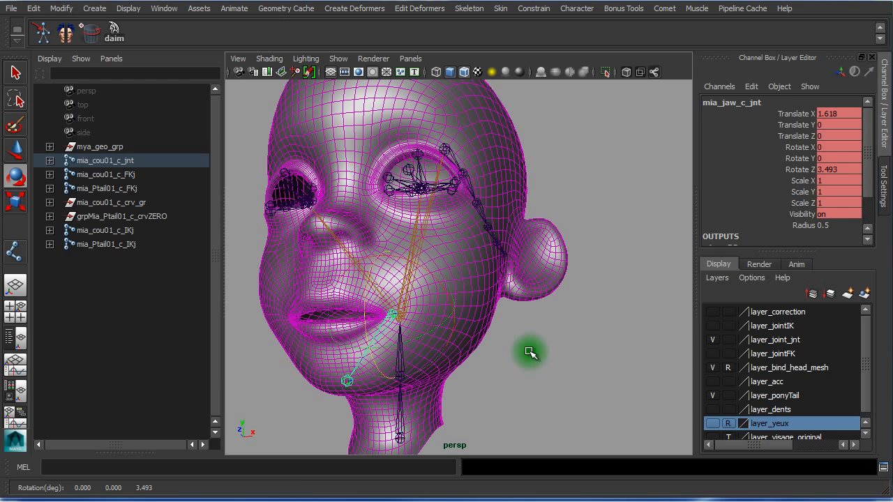
pyautogui.click(550, 385)
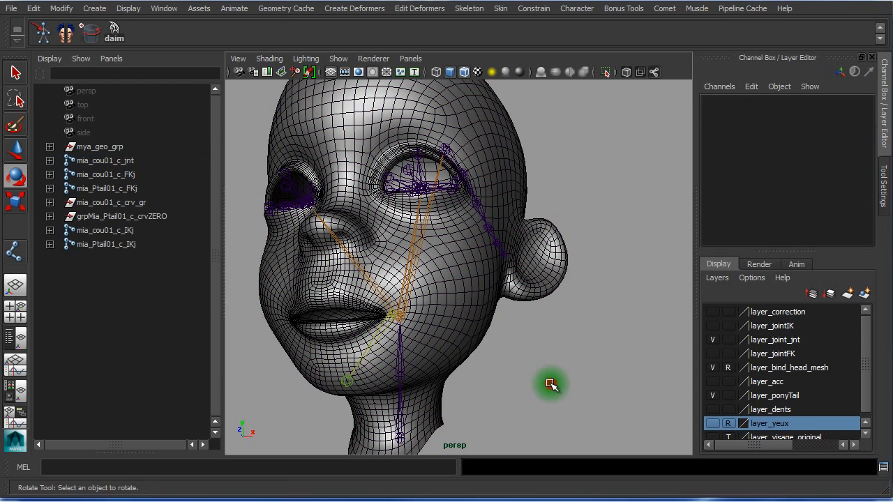
# Turn off wireframe on shaded and open the mouth wide by rotating mia_jaw_c_jnt to about 36.8 degrees around Z
pyautogui.click(462, 74)
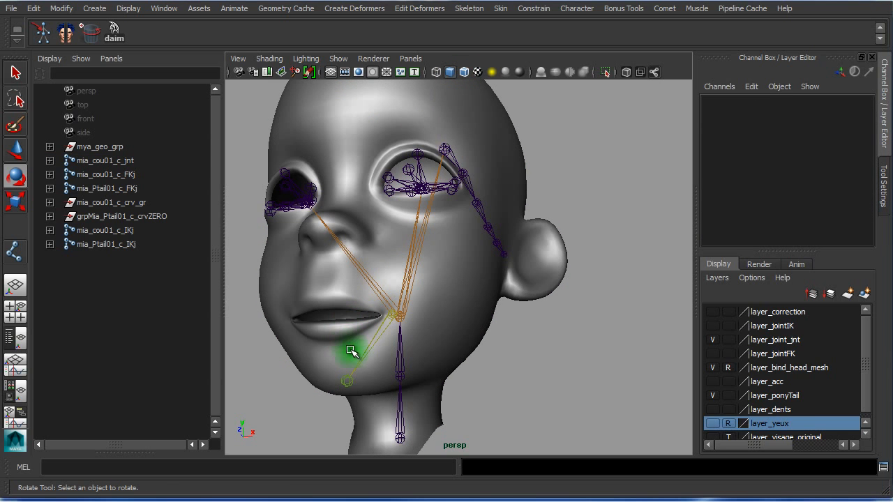
pyautogui.click(369, 356)
pyautogui.moveTo(368, 314); pyautogui.dragTo(490, 189)
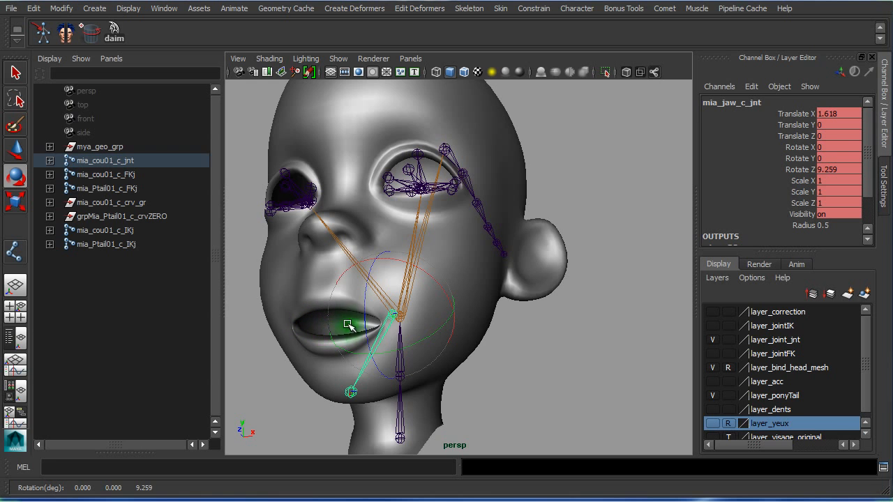
pyautogui.moveTo(349, 325); pyautogui.dragTo(383, 349)
pyautogui.keyDown('alt'); pyautogui.moveTo(512, 347); pyautogui.dragTo(412, 351); pyautogui.keyUp('alt')
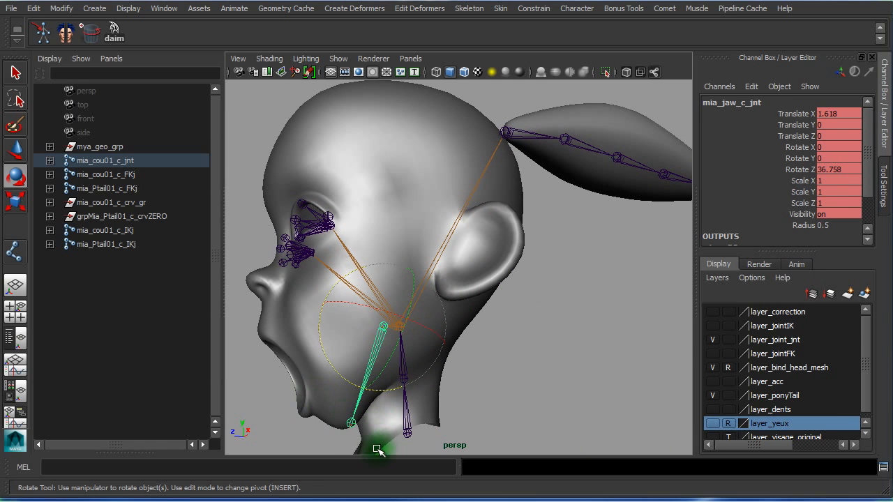
# Make layer_bind_head_mesh selectable and, with mya_head_BindMesh selected, try mirroring its skin weights and undo it
pyautogui.click(340, 137)
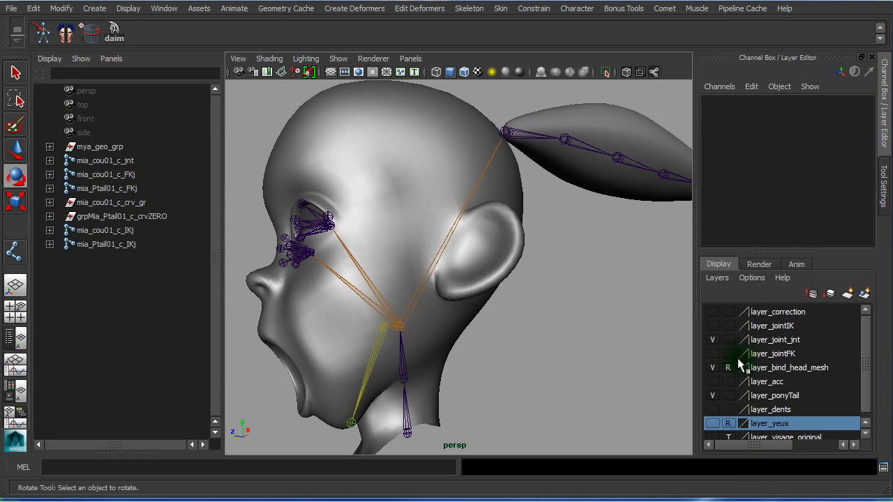
pyautogui.click(303, 160)
pyautogui.click(73, 42)
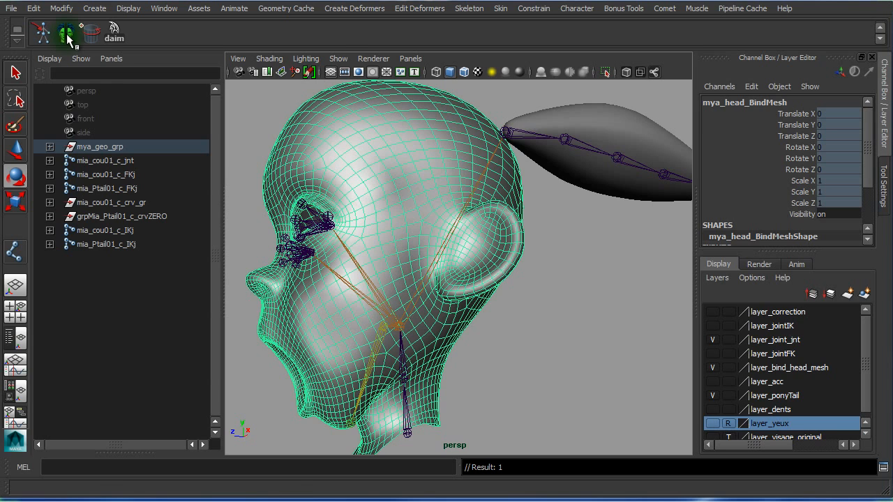
pyautogui.hotkey('ctrl', 'z')
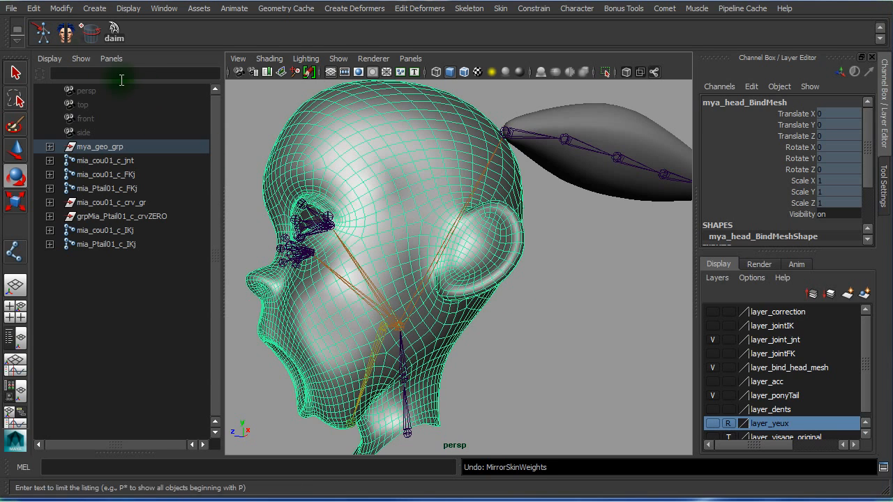
# Clear the selection, hide layer_bind_head_mesh, layer_ponyTail and layer_joint_jnt, and show layer_jointFK
pyautogui.click(527, 366)
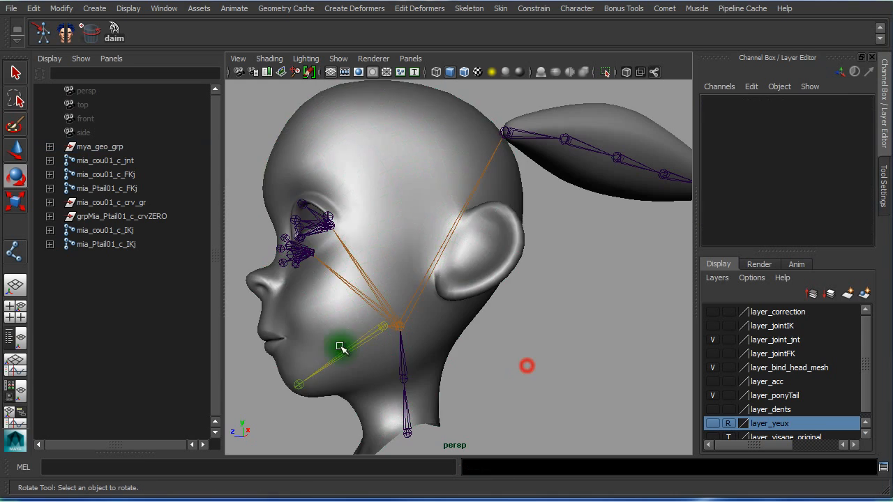
pyautogui.keyDown('alt'); pyautogui.moveTo(341, 347); pyautogui.dragTo(365, 314); pyautogui.keyUp('alt')
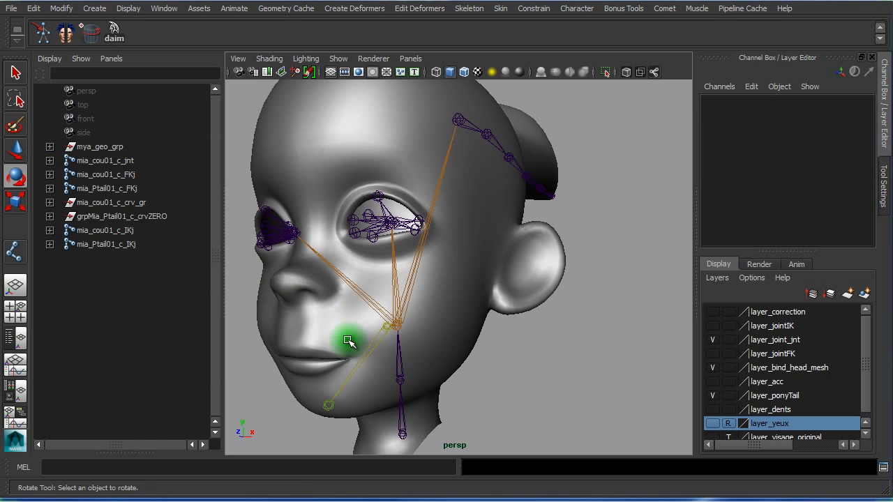
pyautogui.keyDown('alt'); pyautogui.moveTo(434, 320); pyautogui.dragTo(362, 312, button='right'); pyautogui.keyUp('alt')
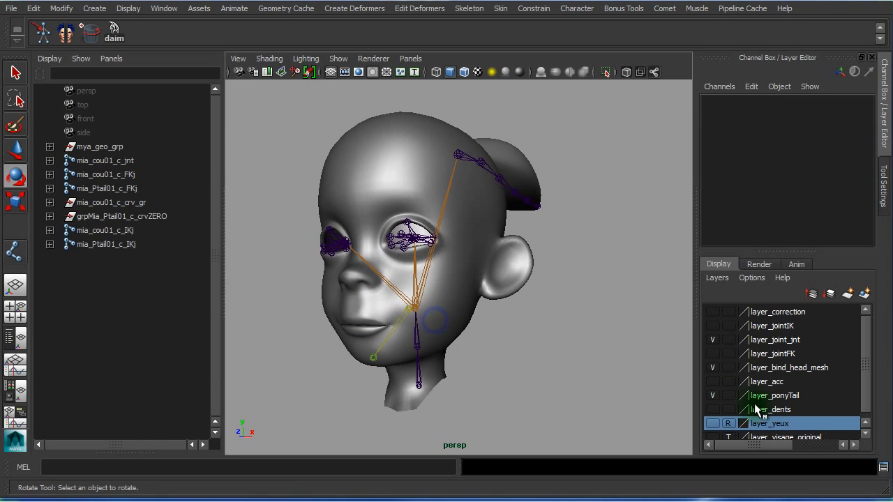
pyautogui.click(712, 368)
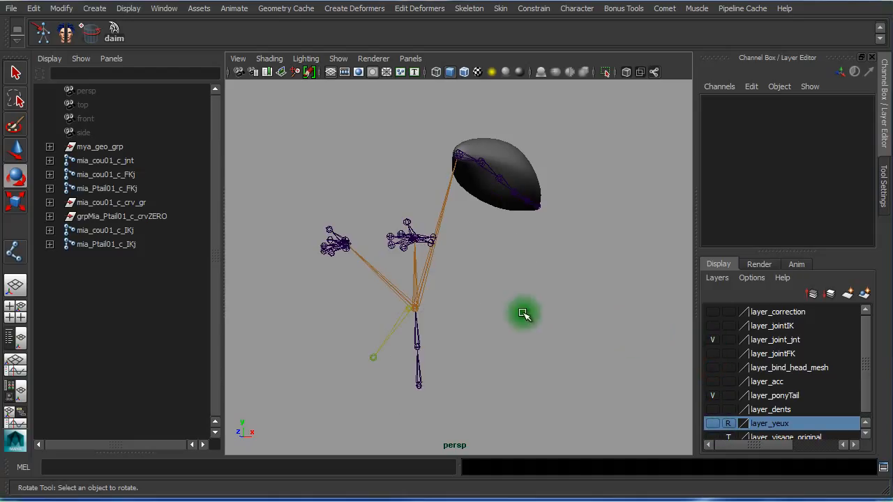
pyautogui.keyDown('alt'); pyautogui.moveTo(522, 313); pyautogui.dragTo(544, 307); pyautogui.keyUp('alt')
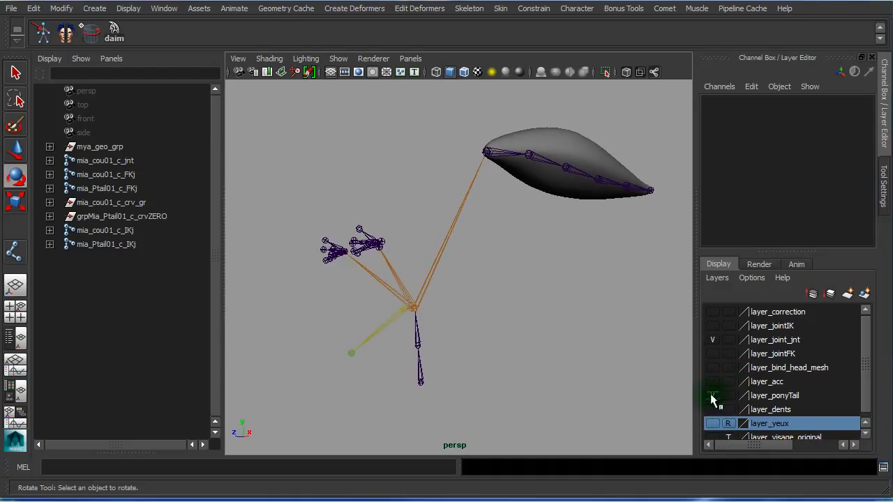
pyautogui.click(713, 395)
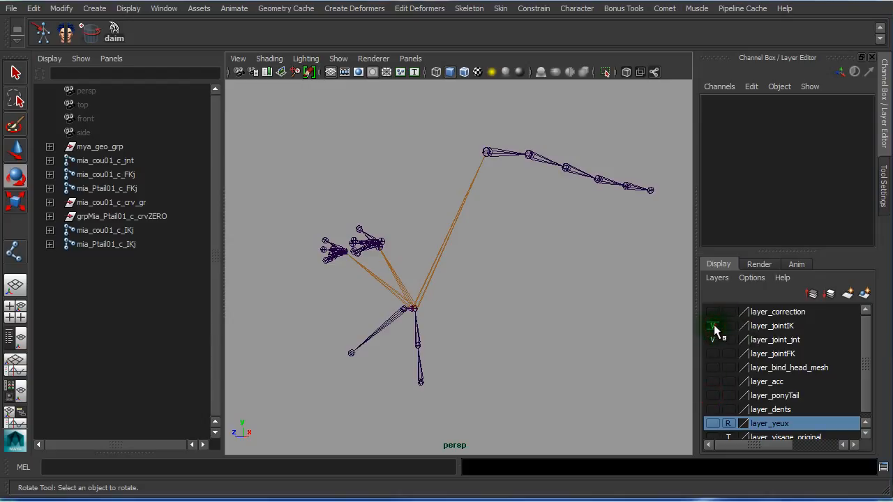
pyautogui.click(712, 340)
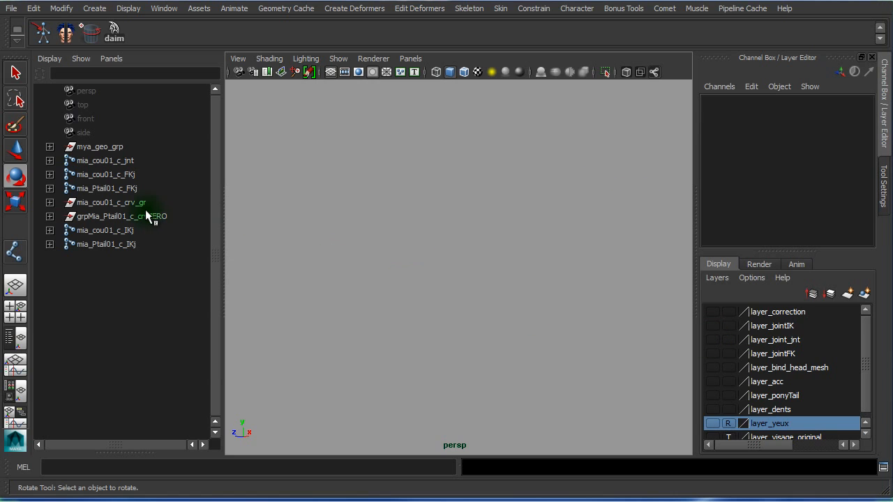
pyautogui.click(712, 354)
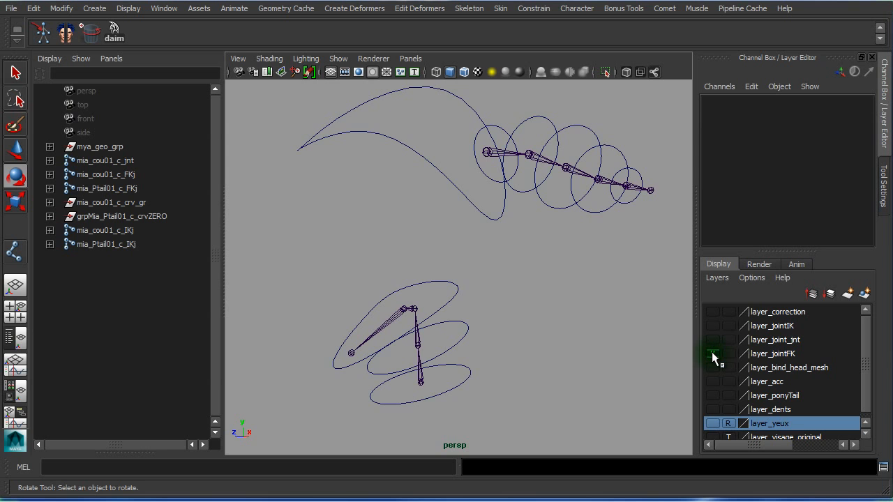
# Parent the ponytail root joint mia_Ptail01_c_FKj to the head joint mia_head_c_FKj and clear the selection
pyautogui.keyDown('alt'); pyautogui.moveTo(538, 272); pyautogui.dragTo(480, 286); pyautogui.keyUp('alt')
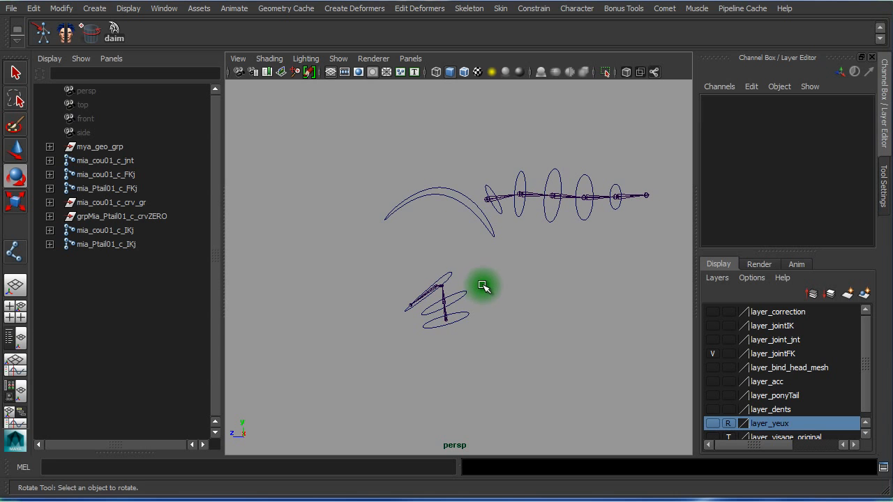
pyautogui.keyDown('alt'); pyautogui.moveTo(484, 286); pyautogui.dragTo(582, 300, button='right'); pyautogui.keyUp('alt')
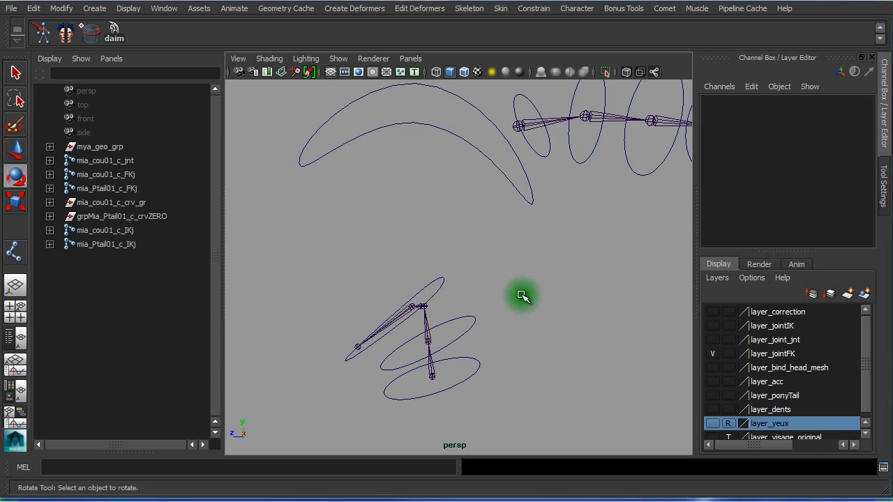
pyautogui.keyDown('alt'); pyautogui.moveTo(522, 297); pyautogui.dragTo(514, 321, button='middle'); pyautogui.keyUp('alt')
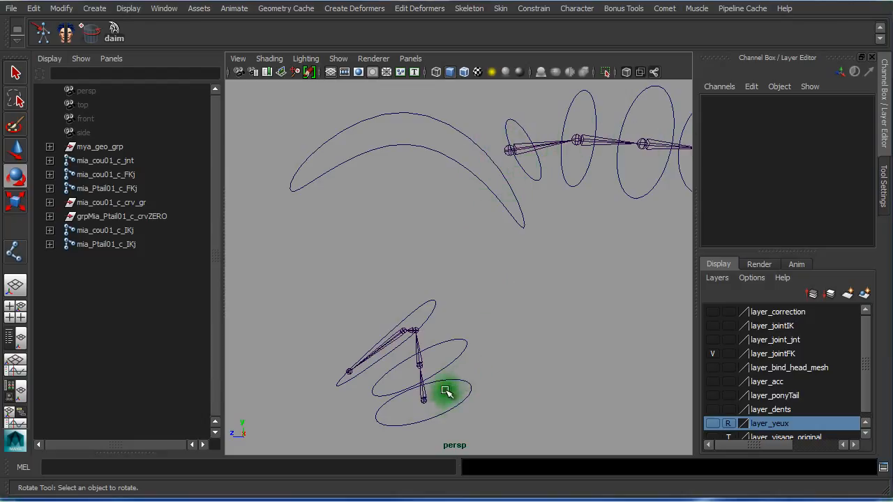
pyautogui.click(507, 154)
pyautogui.keyDown('alt'); pyautogui.moveTo(427, 321); pyautogui.dragTo(511, 317, button='right'); pyautogui.keyUp('alt')
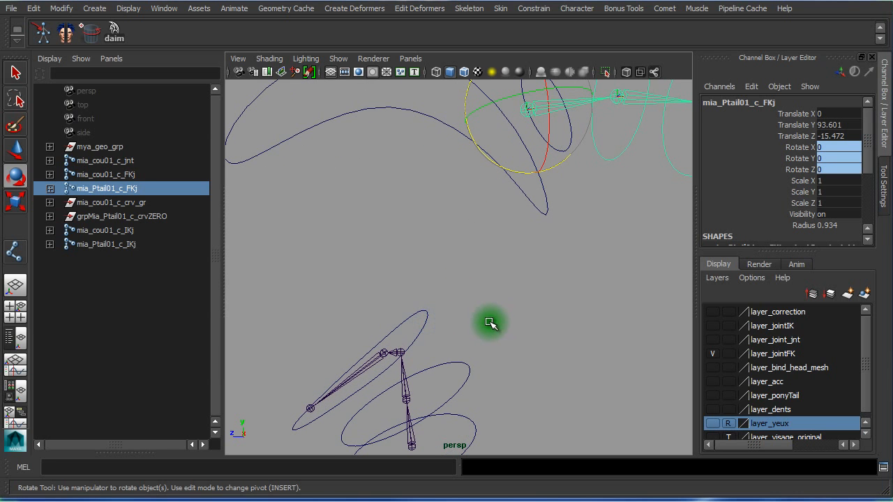
pyautogui.keyDown('shift'); pyautogui.click(402, 351); pyautogui.keyUp('shift')
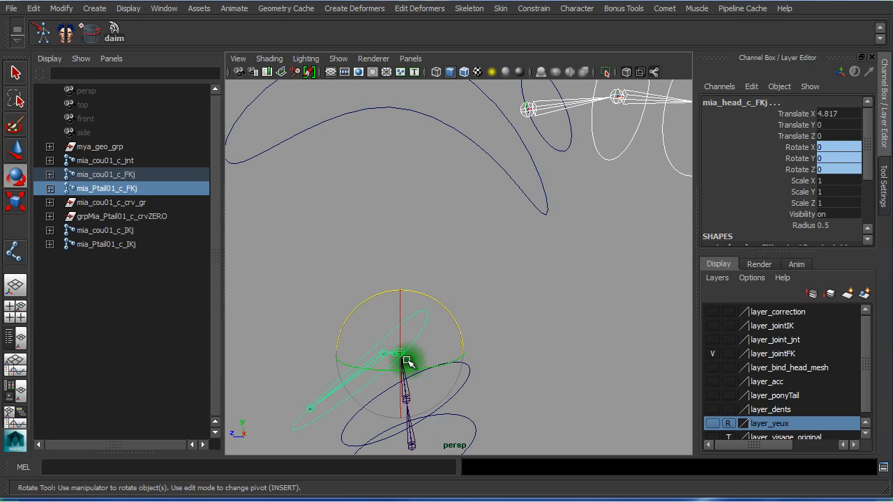
pyautogui.press('p')
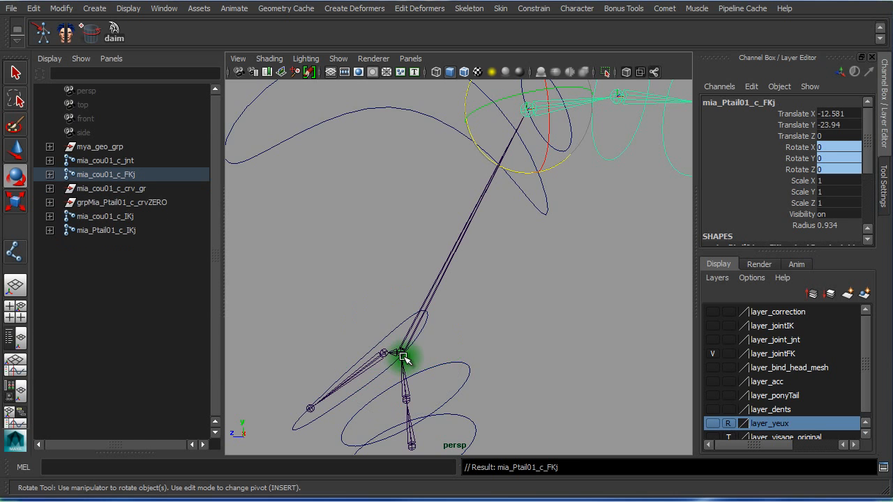
pyautogui.click(624, 309)
# Parent the ponytail control group grpMia_Ptail01_c_crvZERO to mia_head_c_FKj and clear the selection
pyautogui.keyDown('alt'); pyautogui.moveTo(507, 275); pyautogui.dragTo(371, 265); pyautogui.keyUp('alt')
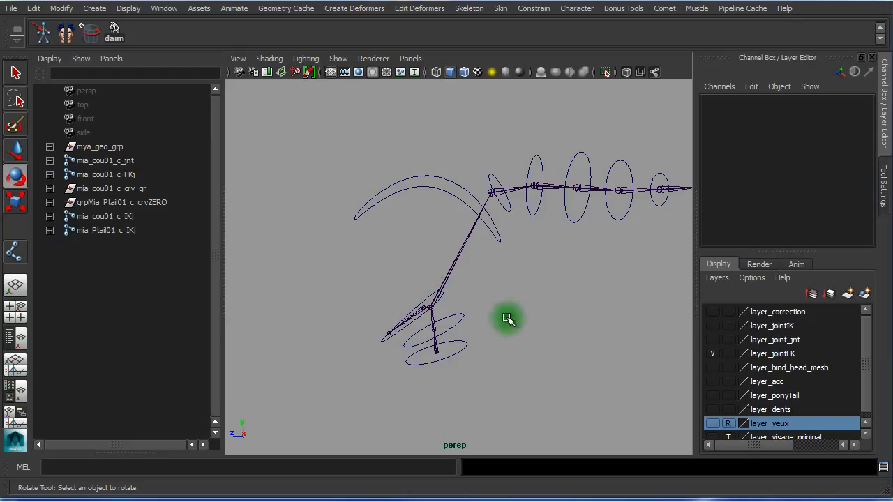
pyautogui.click(512, 210)
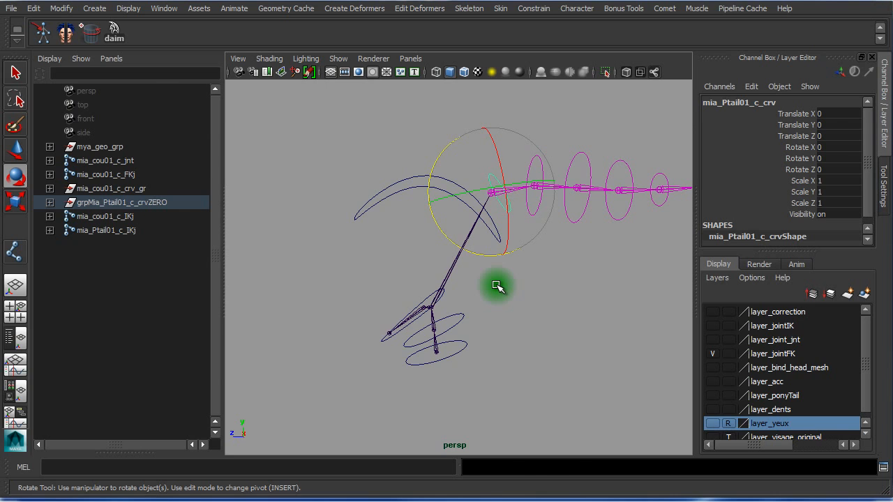
pyautogui.press('Up')
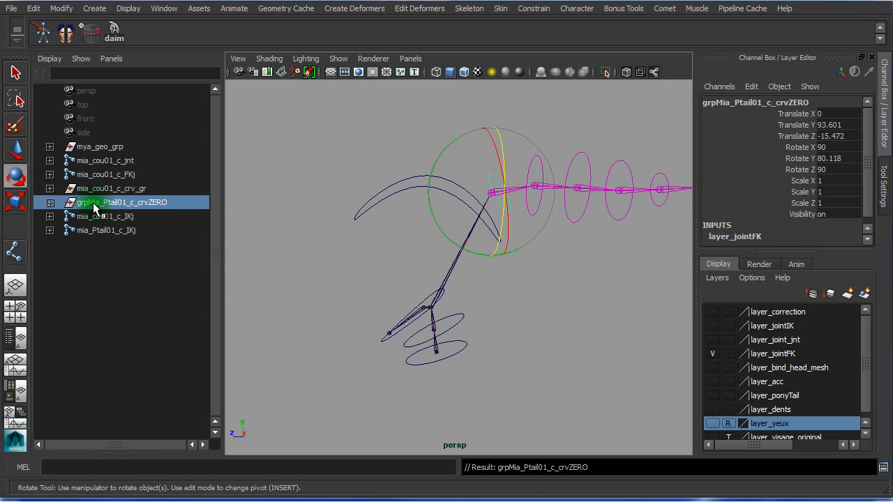
pyautogui.click(128, 203)
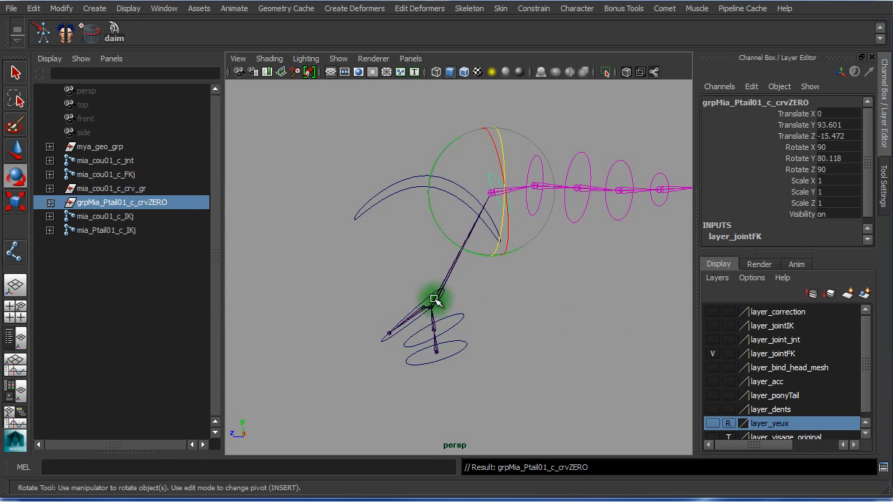
pyautogui.keyDown('alt'); pyautogui.moveTo(452, 303); pyautogui.dragTo(599, 311, button='right'); pyautogui.keyUp('alt')
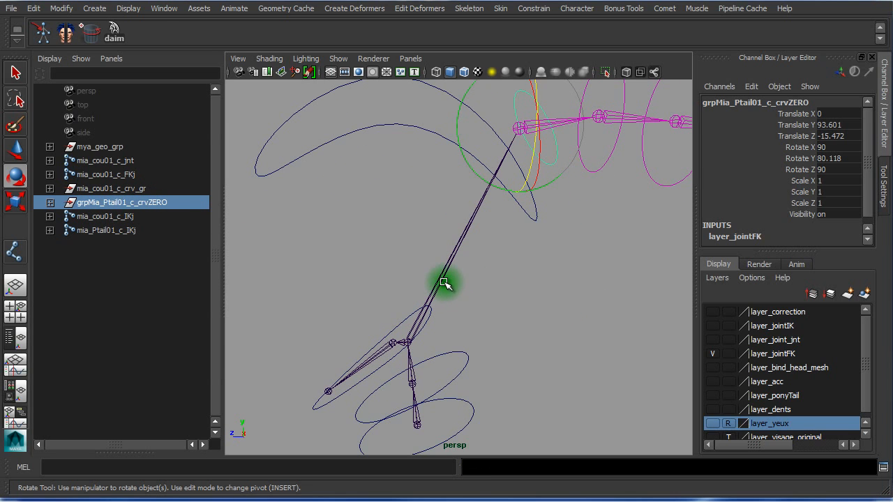
pyautogui.click(454, 260)
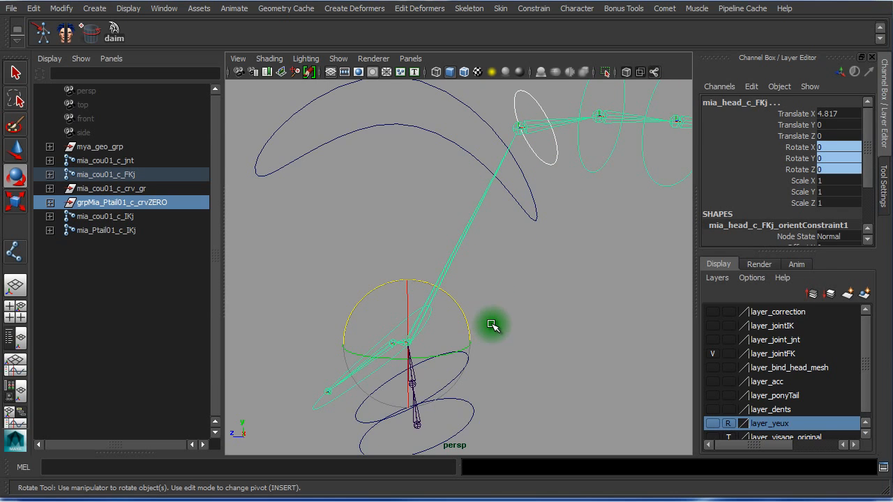
pyautogui.press('p')
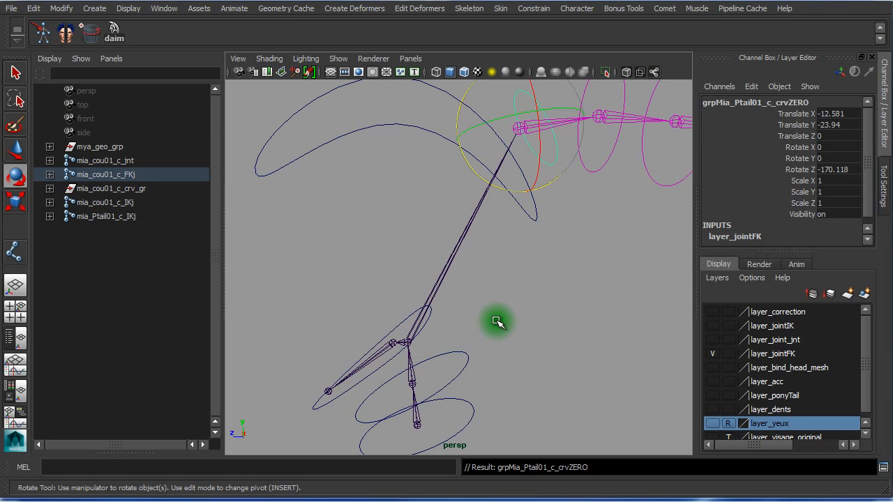
pyautogui.click(507, 193)
# Try rotating the joint mia_head_c_FKj directly with the attached ponytail chain, and clear the selection
pyautogui.keyDown('alt'); pyautogui.moveTo(604, 317); pyautogui.dragTo(475, 301); pyautogui.keyUp('alt')
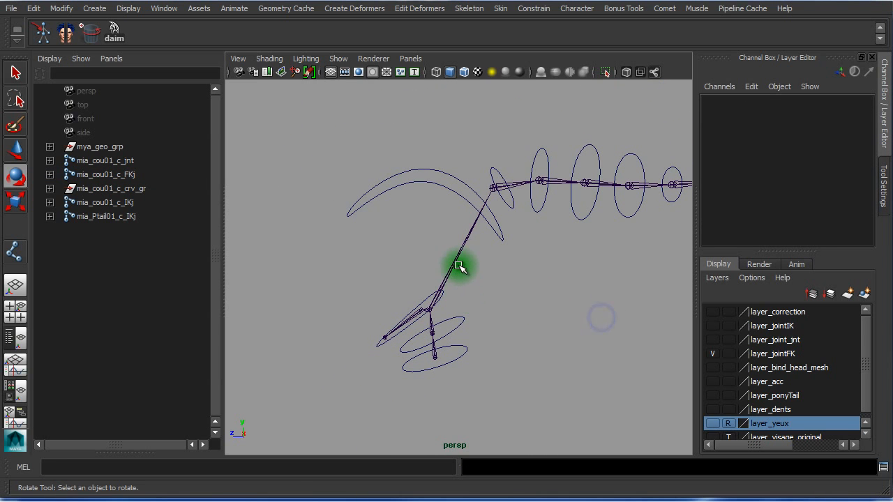
pyautogui.click(454, 256)
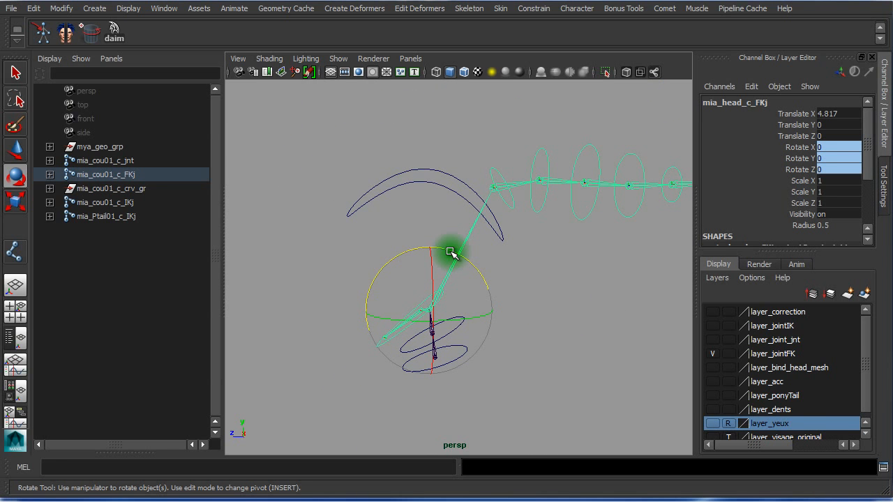
pyautogui.moveTo(451, 252)
pyautogui.mouseDown()
pyautogui.moveTo(427, 241)
pyautogui.moveTo(455, 275)
pyautogui.mouseUp()
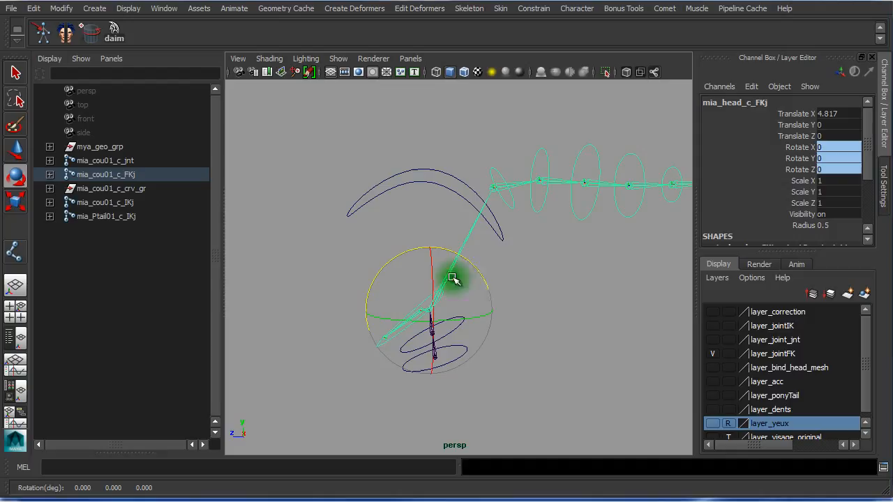
pyautogui.click(562, 309)
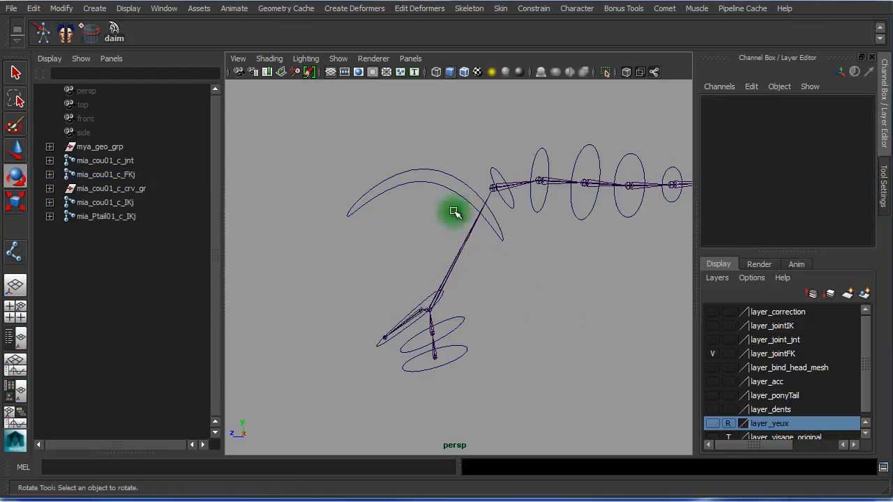
# Select the head control curve mia_head_c_crv and show layer_bind_head_mesh
pyautogui.moveTo(430, 151); pyautogui.dragTo(430, 208)
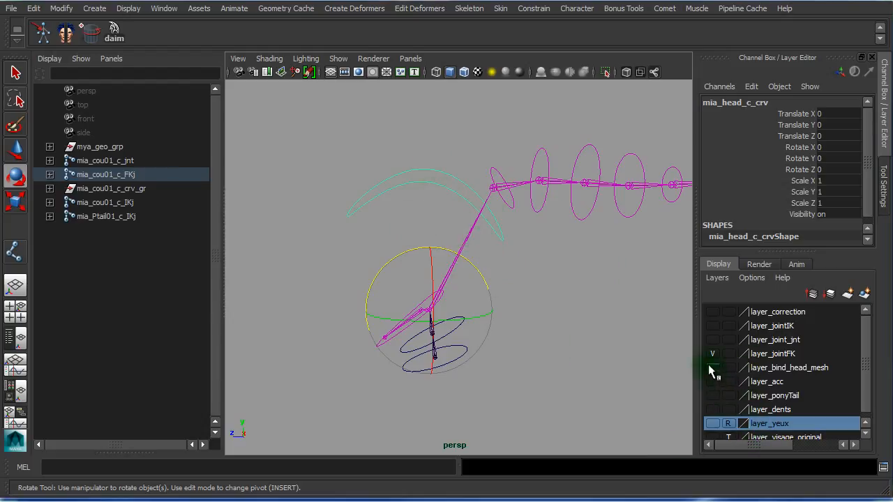
pyautogui.click(712, 369)
pyautogui.keyDown('alt'); pyautogui.moveTo(397, 294); pyautogui.dragTo(364, 264); pyautogui.keyUp('alt')
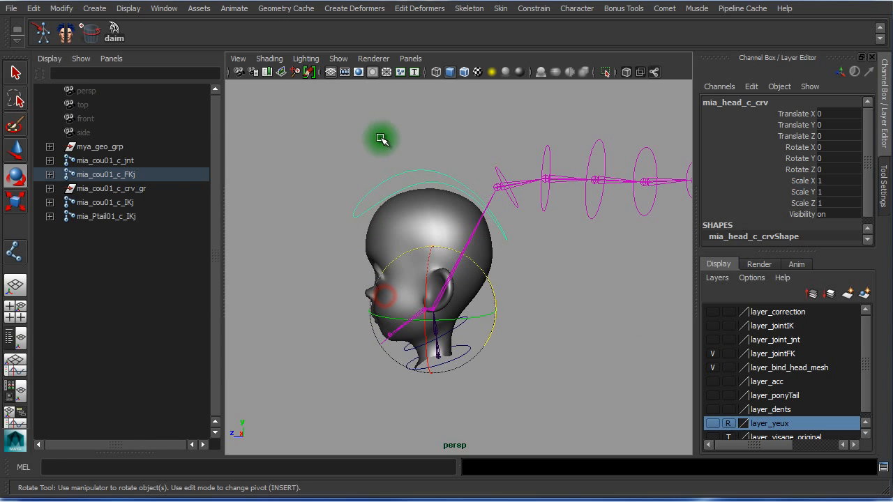
pyautogui.keyDown('alt'); pyautogui.moveTo(417, 200); pyautogui.dragTo(411, 175); pyautogui.keyUp('alt')
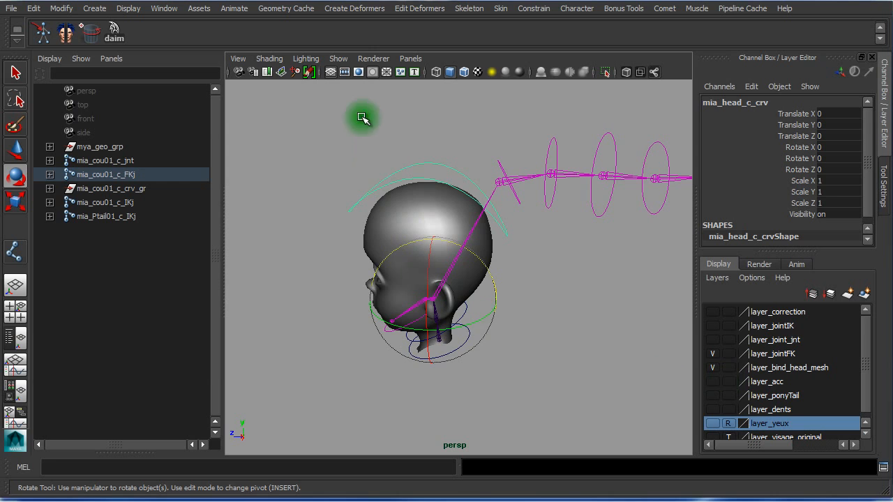
pyautogui.keyDown('alt'); pyautogui.moveTo(525, 289); pyautogui.dragTo(535, 273); pyautogui.keyUp('alt')
# Try rotating mia_head_c_crv about 25.2 degrees around Z to test the ponytail following the head, and undo the rotation
pyautogui.press('w')
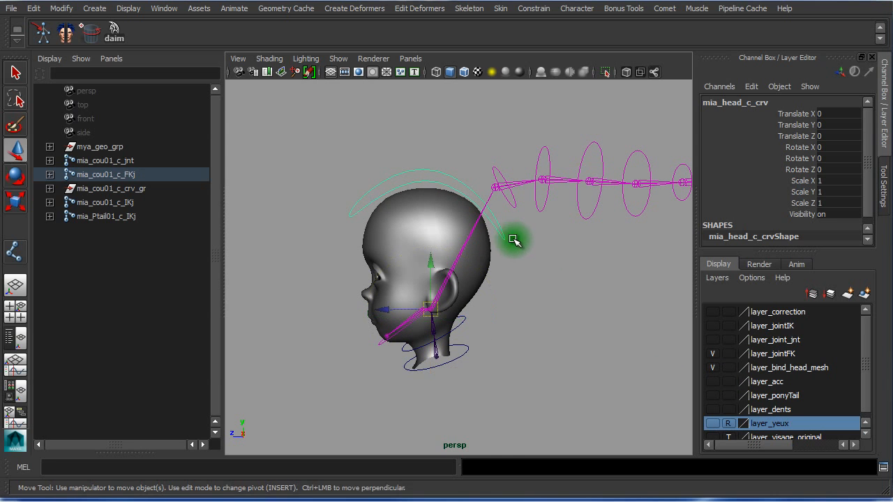
pyautogui.press('e')
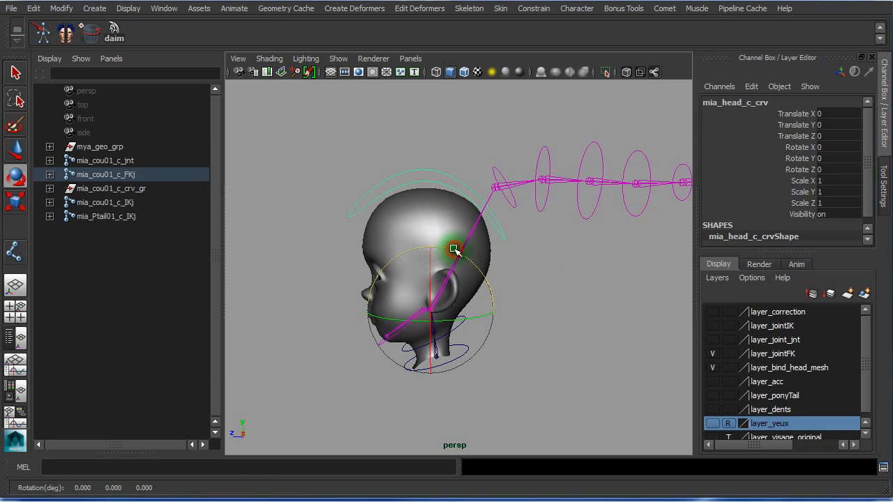
pyautogui.moveTo(454, 249); pyautogui.dragTo(425, 242)
pyautogui.keyDown('alt'); pyautogui.moveTo(588, 250); pyautogui.dragTo(431, 236, button='right'); pyautogui.keyUp('alt')
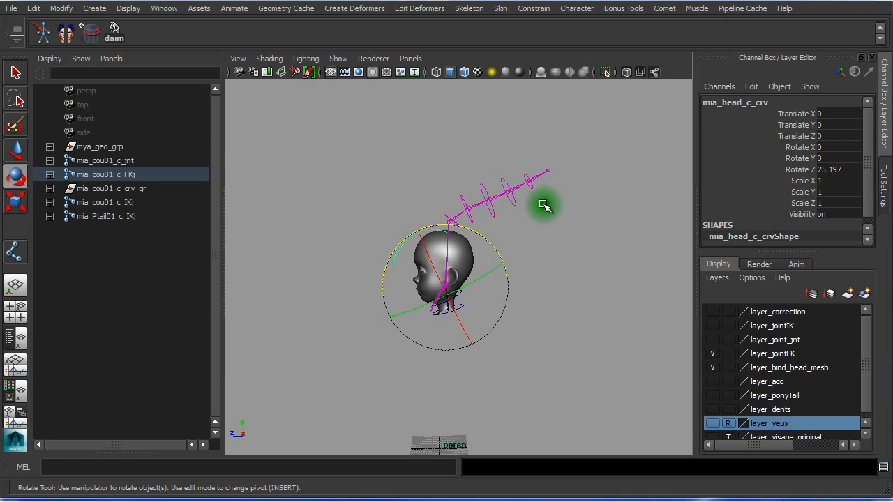
pyautogui.hotkey('ctrl', 'z')
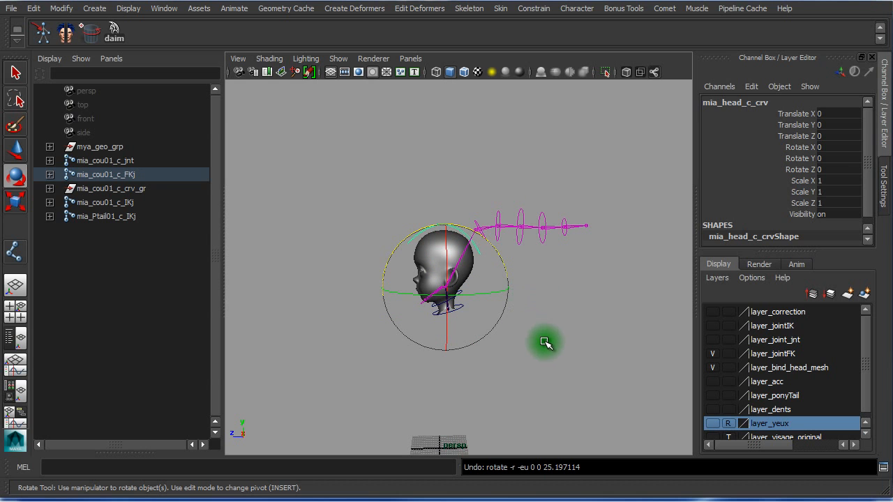
# Try rotating the base neck control mia_cou01_c_crv about 10 degrees around Z with the head mesh shown and hidden, and undo the changes
pyautogui.keyDown('alt'); pyautogui.moveTo(488, 335); pyautogui.dragTo(648, 355, button='right'); pyautogui.keyUp('alt')
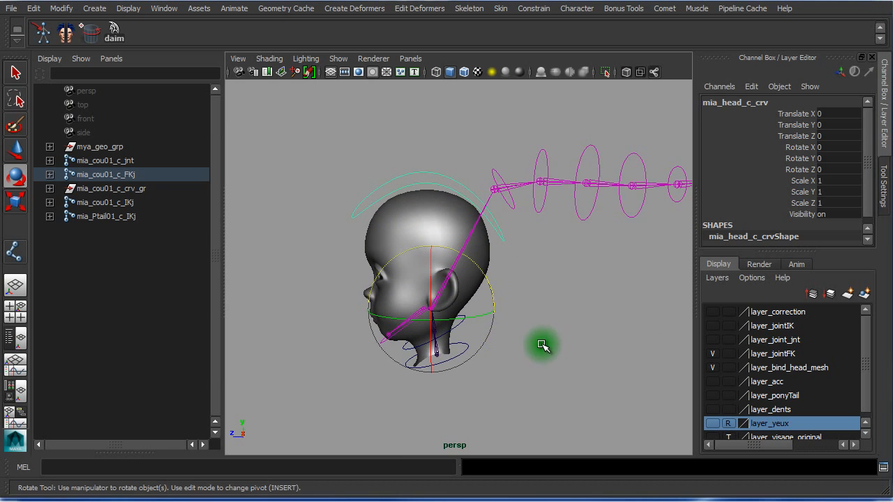
pyautogui.keyDown('alt'); pyautogui.moveTo(543, 344); pyautogui.dragTo(481, 351, button='middle'); pyautogui.keyUp('alt')
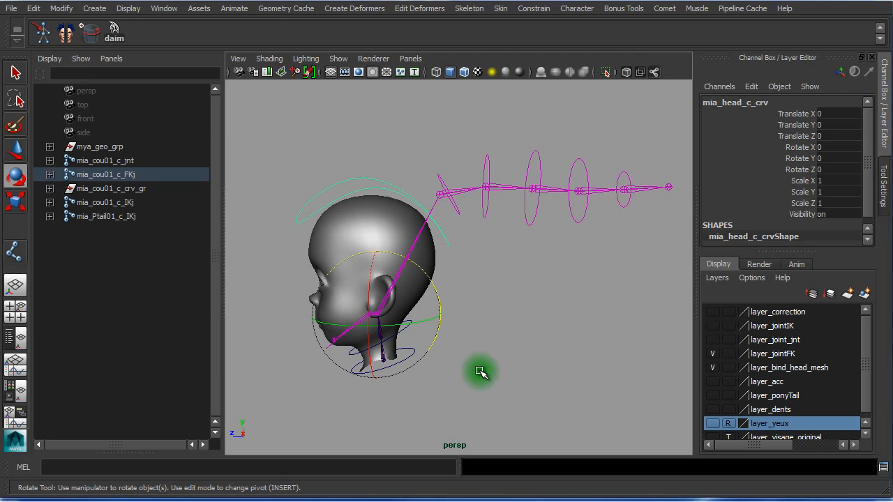
pyautogui.click(480, 372)
pyautogui.click(414, 356)
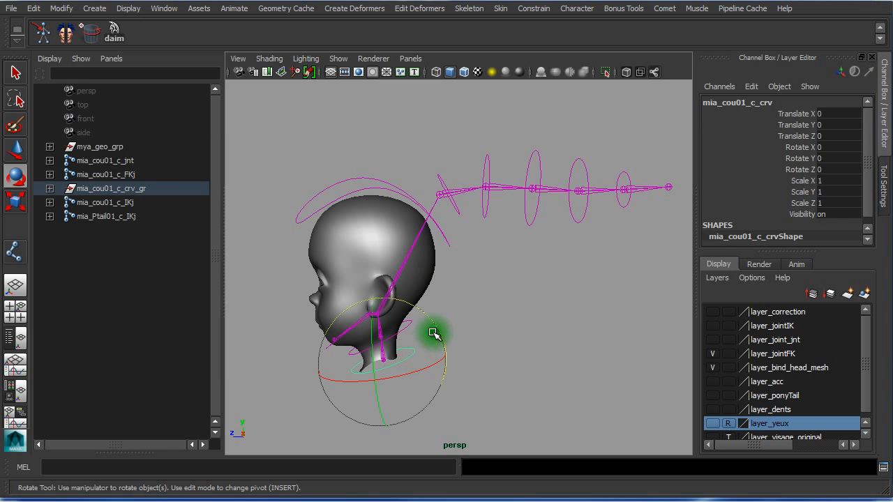
pyautogui.moveTo(435, 328)
pyautogui.mouseDown()
pyautogui.moveTo(431, 319)
pyautogui.moveTo(447, 357)
pyautogui.moveTo(411, 309)
pyautogui.moveTo(447, 370)
pyautogui.moveTo(421, 318)
pyautogui.mouseUp()
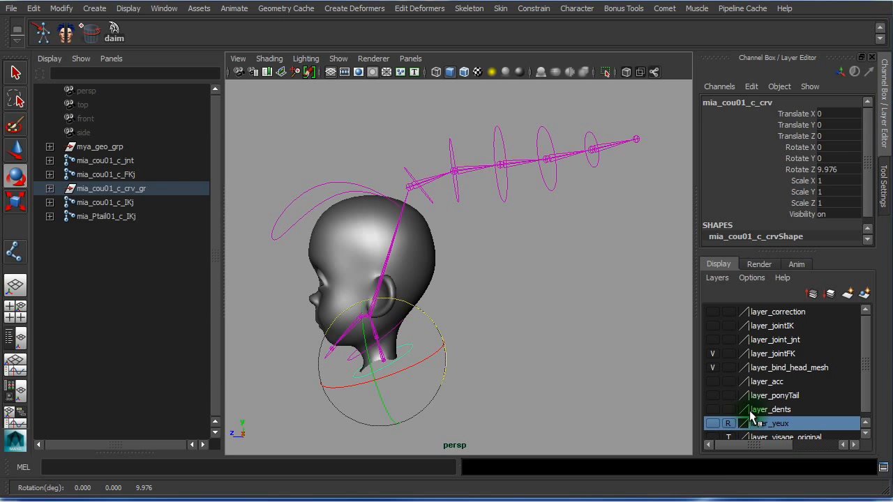
pyautogui.click(712, 369)
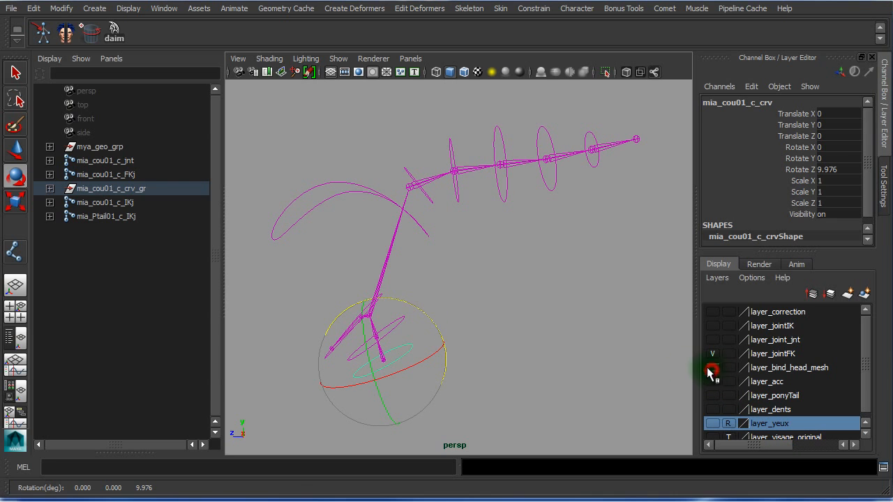
pyautogui.moveTo(435, 322)
pyautogui.mouseDown()
pyautogui.moveTo(427, 316)
pyautogui.moveTo(450, 329)
pyautogui.mouseUp()
pyautogui.hotkey('ctrl', 'z')
pyautogui.hotkey('ctrl', 'z')
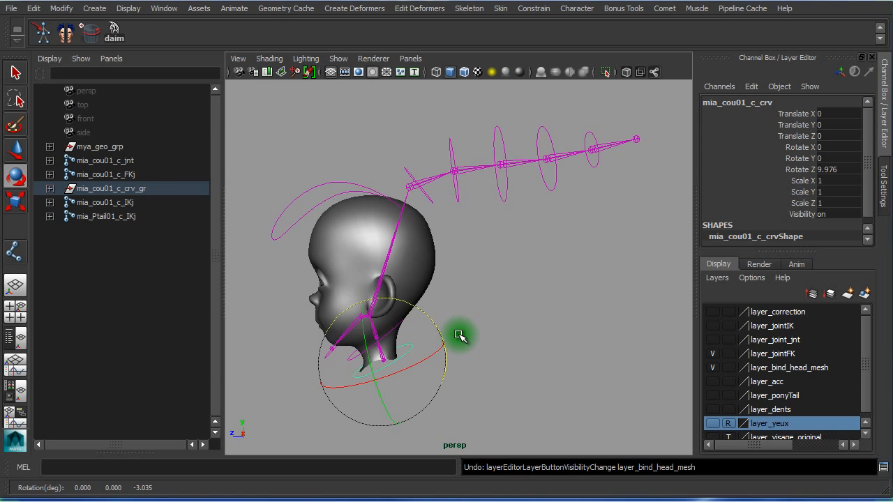
pyautogui.hotkey('ctrl', 'z')
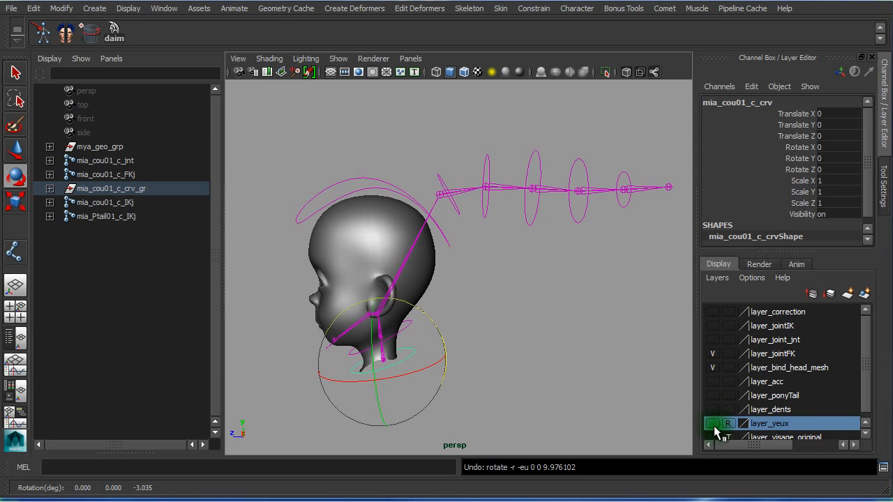
# Hide layer_bind_head_mesh, try rotating the upper neck control curve, undo the rotation and clear the selection
pyautogui.click(713, 367)
pyautogui.click(496, 321)
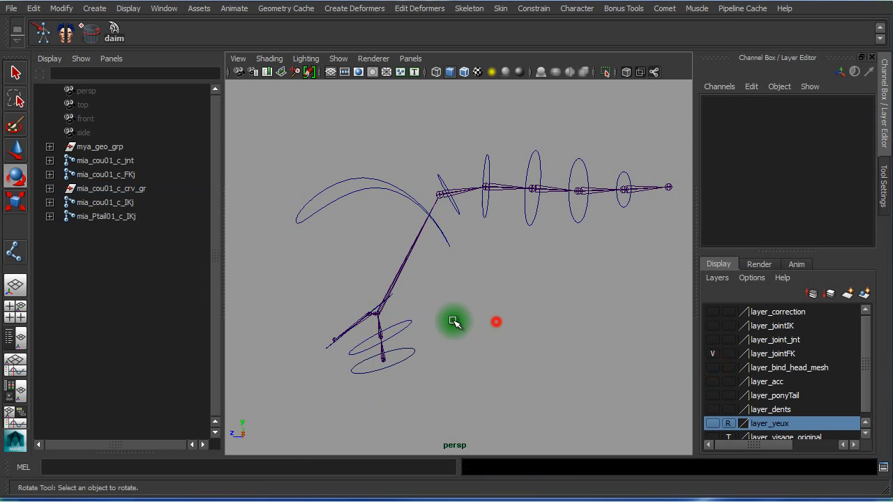
pyautogui.click(404, 322)
pyautogui.moveTo(423, 290)
pyautogui.mouseDown()
pyautogui.moveTo(434, 309)
pyautogui.moveTo(423, 282)
pyautogui.moveTo(457, 307)
pyautogui.moveTo(413, 274)
pyautogui.moveTo(409, 286)
pyautogui.mouseUp()
pyautogui.hotkey('ctrl', 'z')
pyautogui.click(520, 327)
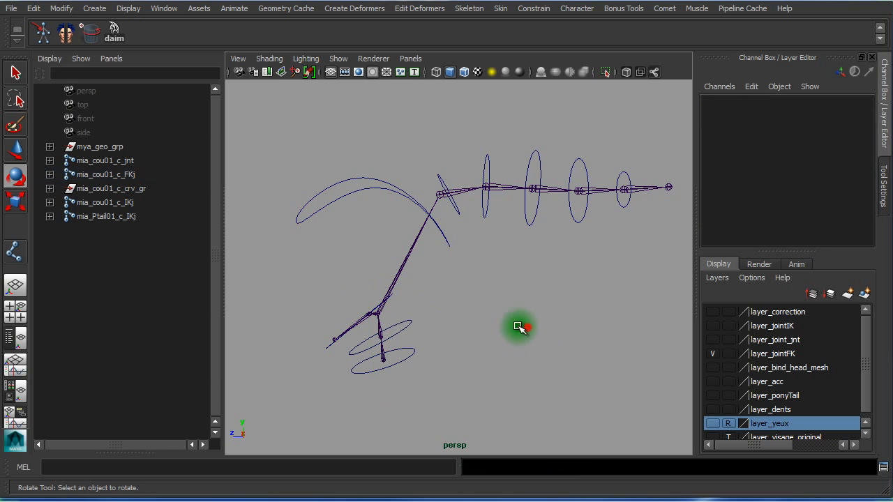
# Try rotating the jaw control mia_jaw_c_crv about 31.4 degrees around Z, undo the rotation, and clear the selection
pyautogui.click(325, 344)
pyautogui.keyDown('alt'); pyautogui.moveTo(487, 362); pyautogui.dragTo(552, 376); pyautogui.keyUp('alt')
pyautogui.keyDown('alt'); pyautogui.moveTo(458, 338); pyautogui.dragTo(419, 307); pyautogui.keyUp('alt')
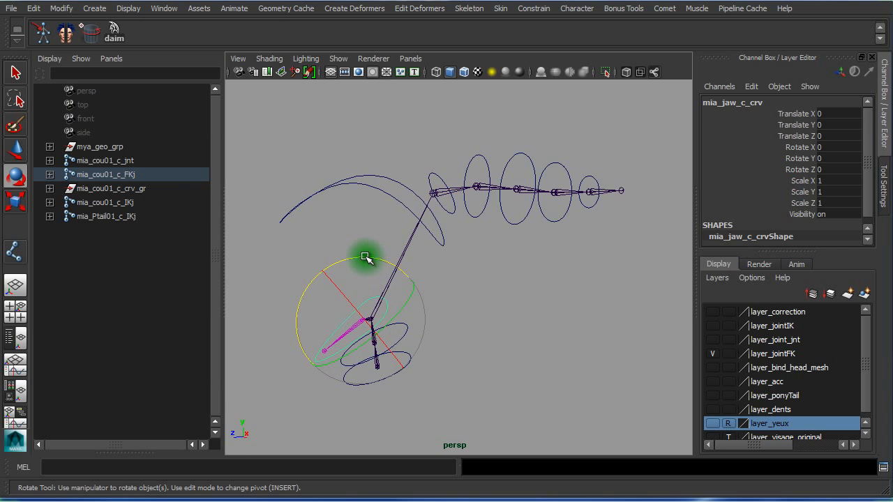
pyautogui.moveTo(366, 258); pyautogui.dragTo(342, 281)
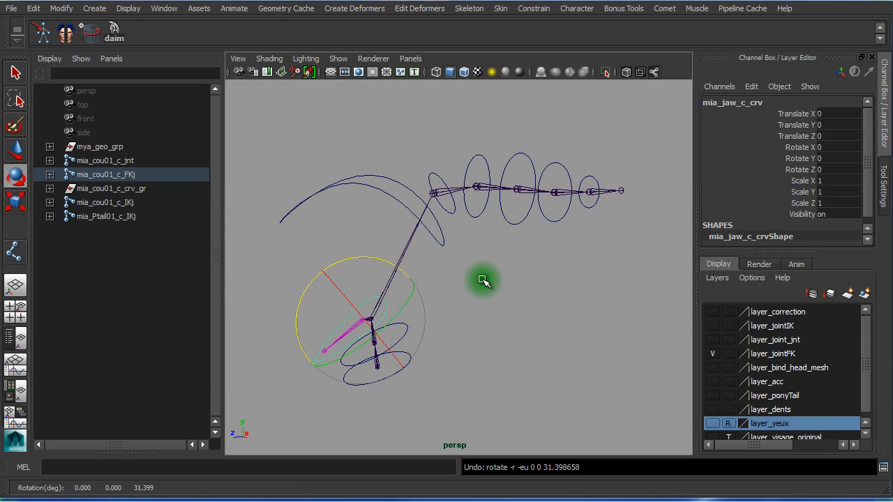
pyautogui.click(395, 190)
pyautogui.click(513, 258)
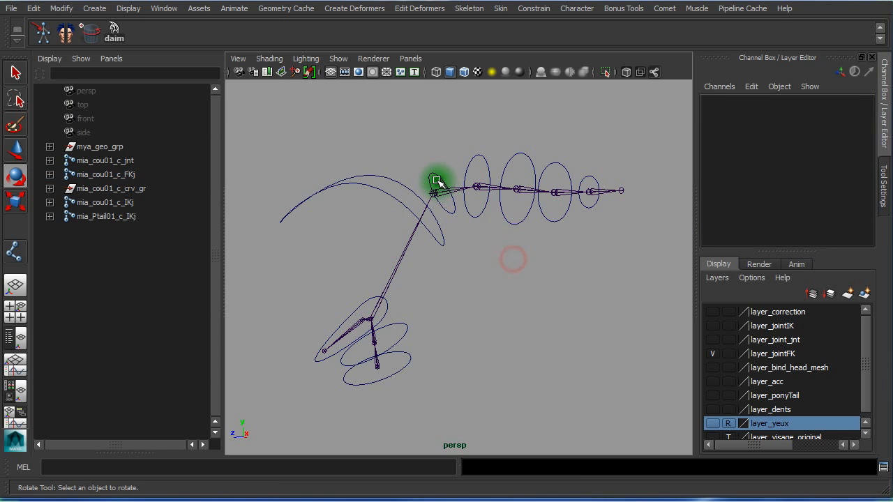
# Try rotating the first ponytail control mia_Ptail01_c_crv about 18.2 degrees around Z, and undo the rotation
pyautogui.click(434, 186)
pyautogui.moveTo(388, 139); pyautogui.dragTo(393, 166)
pyautogui.hotkey('ctrl', 'z')
pyautogui.hotkey('ctrl', 'z')
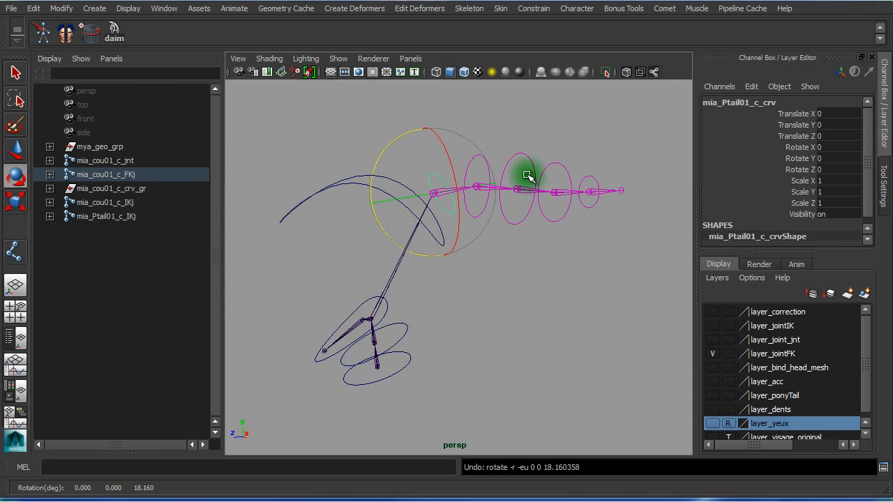
# Try rotating the second ponytail control mia_Ptail02_c_crv about -3 degrees around Z, and undo the rotation
pyautogui.click(504, 122)
pyautogui.click(473, 158)
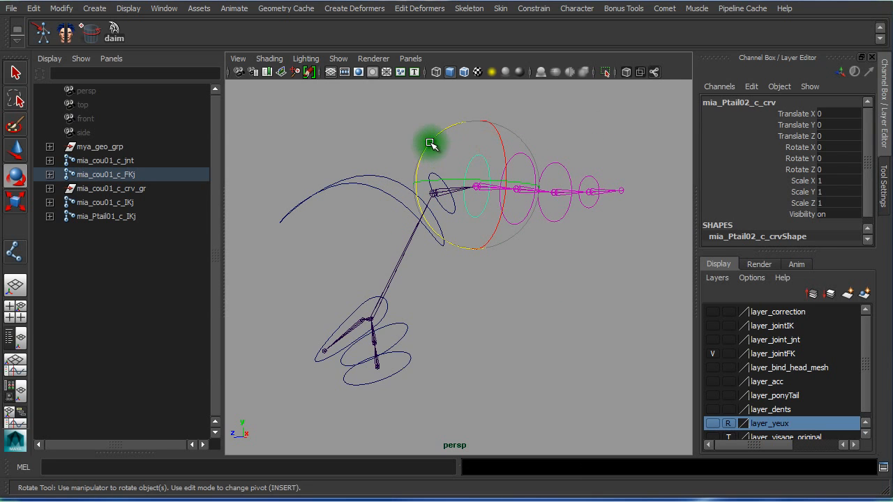
pyautogui.moveTo(426, 144); pyautogui.dragTo(419, 165)
pyautogui.hotkey('ctrl', 'z')
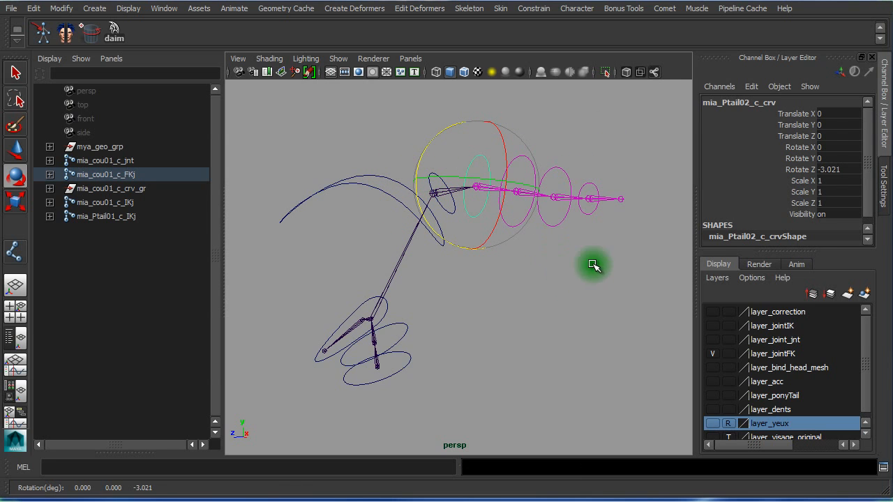
pyautogui.hotkey('ctrl', 'z')
# Try rotating the third ponytail control mia_Ptail03_c_crv about -10.2 degrees around Z, and undo the rotation
pyautogui.click(540, 137)
pyautogui.click(513, 159)
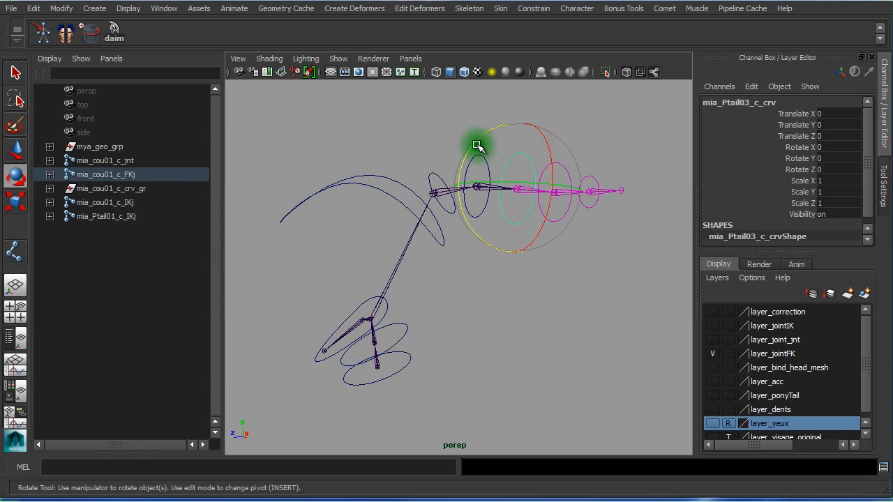
pyautogui.moveTo(478, 146)
pyautogui.mouseDown()
pyautogui.moveTo(463, 167)
pyautogui.moveTo(468, 154)
pyautogui.mouseUp()
pyautogui.hotkey('ctrl', 'z')
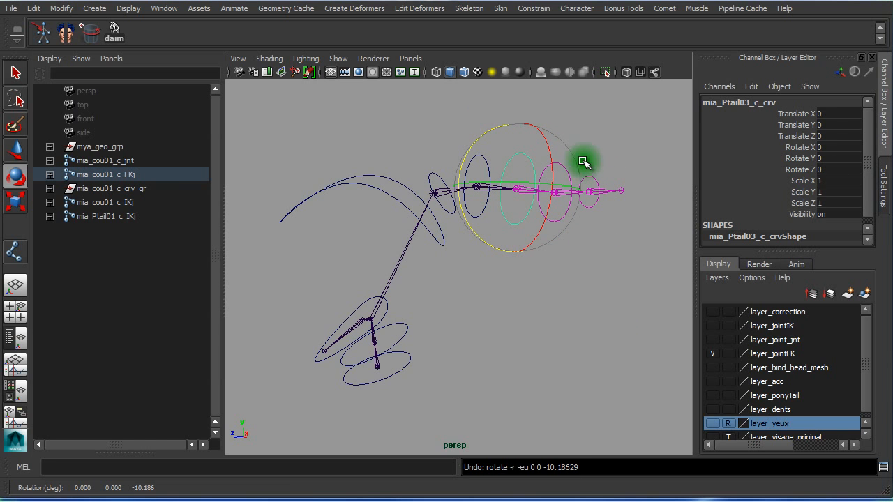
# Try rotating the fourth ponytail control and mia_Ptail05_c_crv, the latter about 51.2 degrees around Z, undoing each rotation
pyautogui.click(592, 139)
pyautogui.moveTo(587, 143); pyautogui.dragTo(546, 169)
pyautogui.moveTo(513, 144); pyautogui.dragTo(544, 149)
pyautogui.hotkey('ctrl', 'z')
pyautogui.click(605, 311)
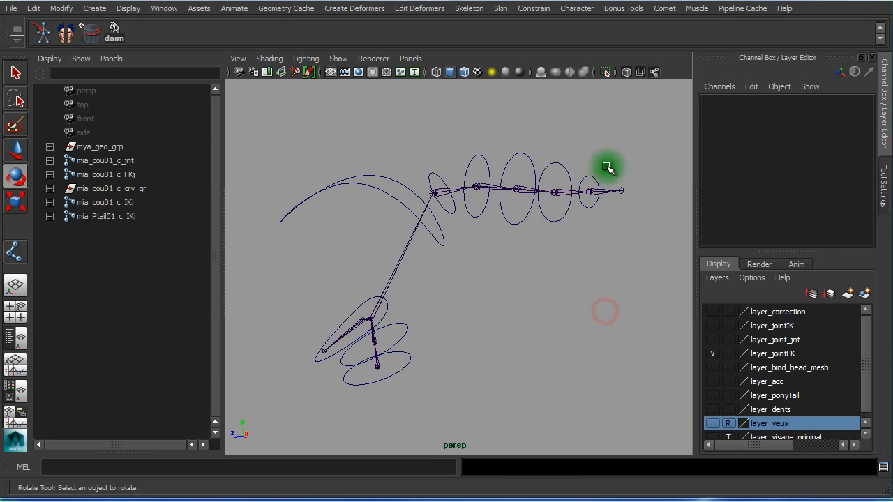
pyautogui.moveTo(608, 165); pyautogui.dragTo(534, 223)
pyautogui.hotkey('ctrl', 'z')
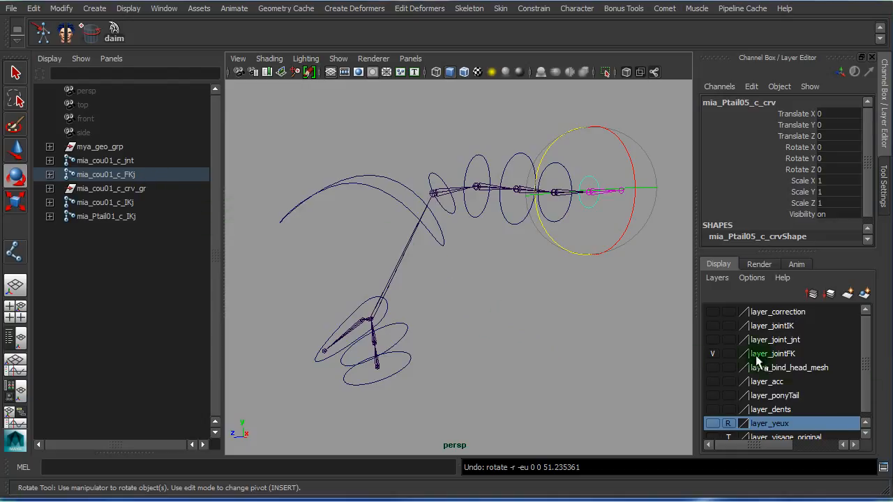
# Hide layer_jointFK, clear the selection, and show layer_jointIK
pyautogui.click(712, 354)
pyautogui.click(602, 347)
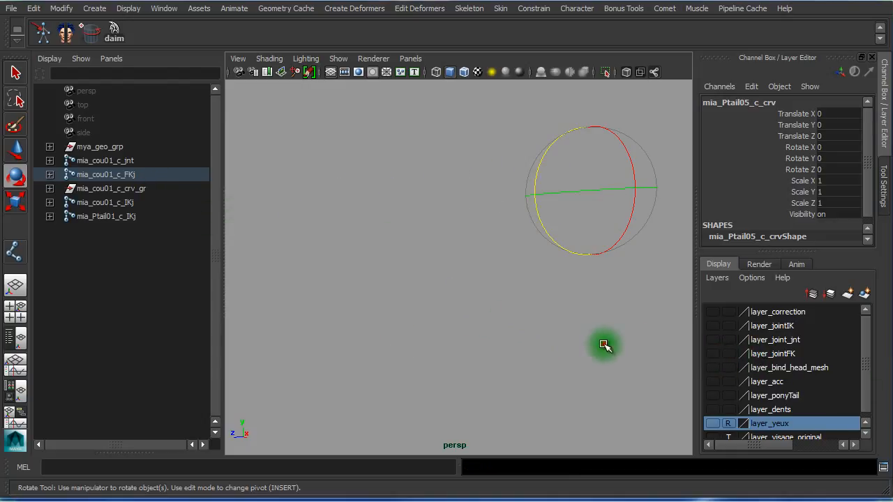
pyautogui.click(792, 327)
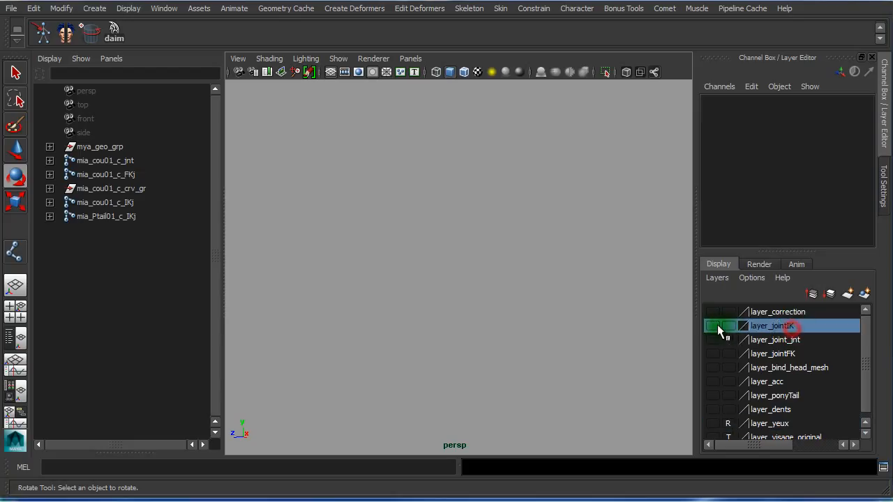
pyautogui.click(712, 326)
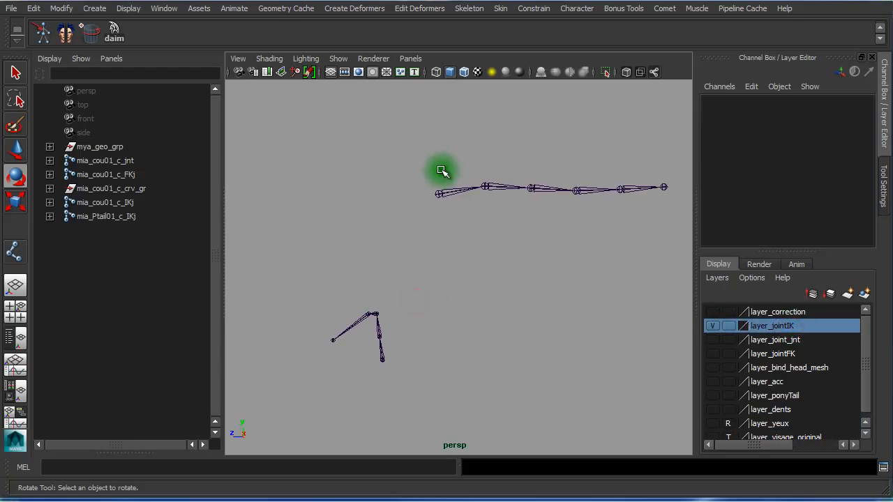
# Parent the ponytail root joint mia_Ptail01_c_IKj to mia_head_c_IKj and clear the selection
pyautogui.click(441, 196)
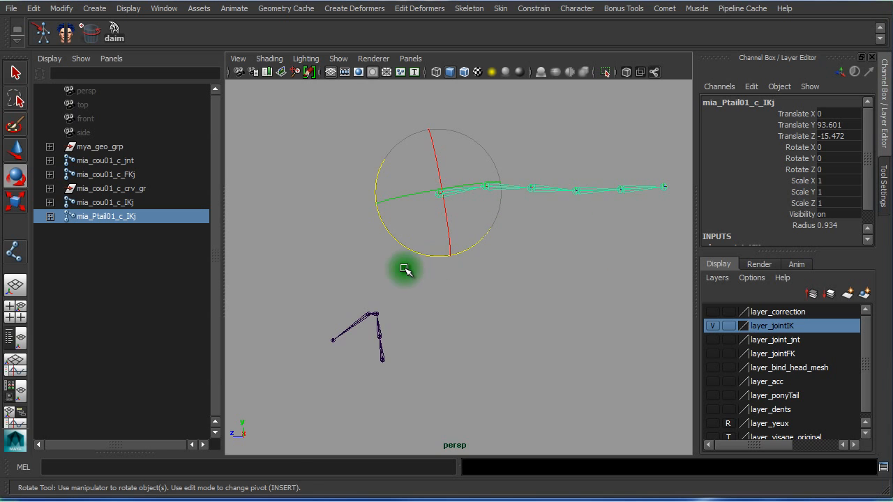
pyautogui.keyDown('alt'); pyautogui.moveTo(404, 267); pyautogui.dragTo(521, 284, button='right'); pyautogui.keyUp('alt')
pyautogui.keyDown('alt'); pyautogui.moveTo(521, 284); pyautogui.dragTo(586, 241, button='middle'); pyautogui.keyUp('alt')
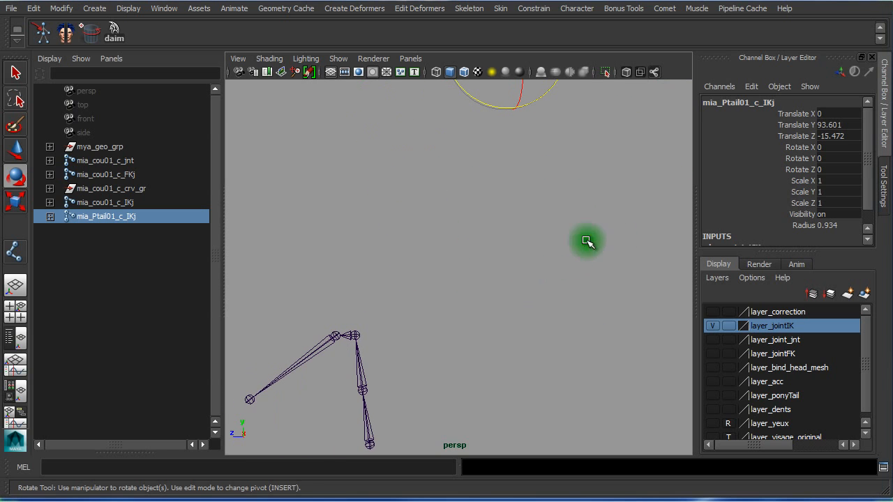
pyautogui.click(354, 338)
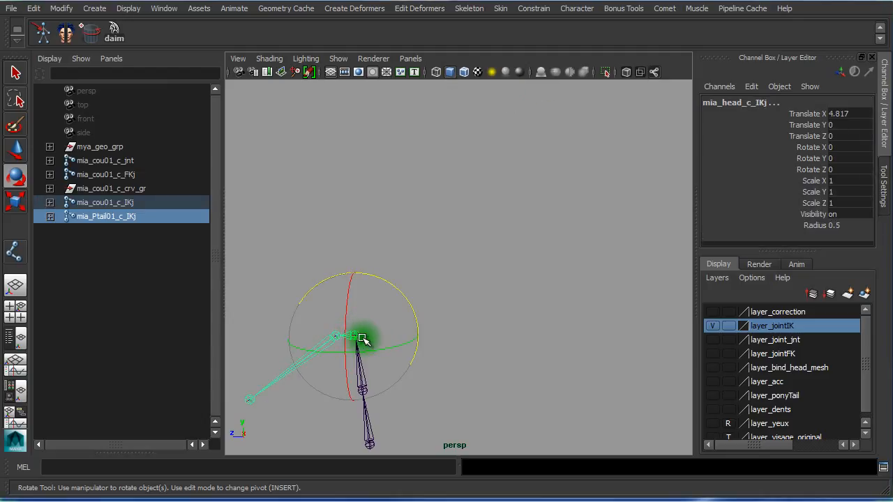
pyautogui.click(33, 9)
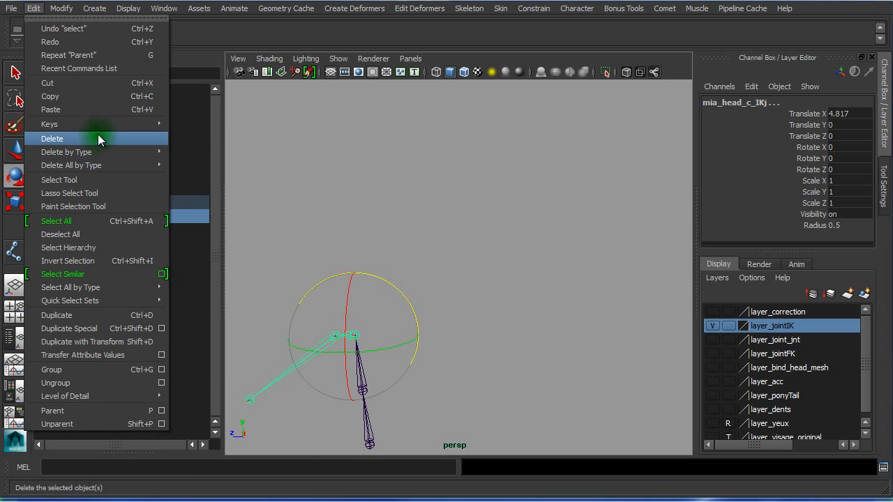
pyautogui.click(144, 412)
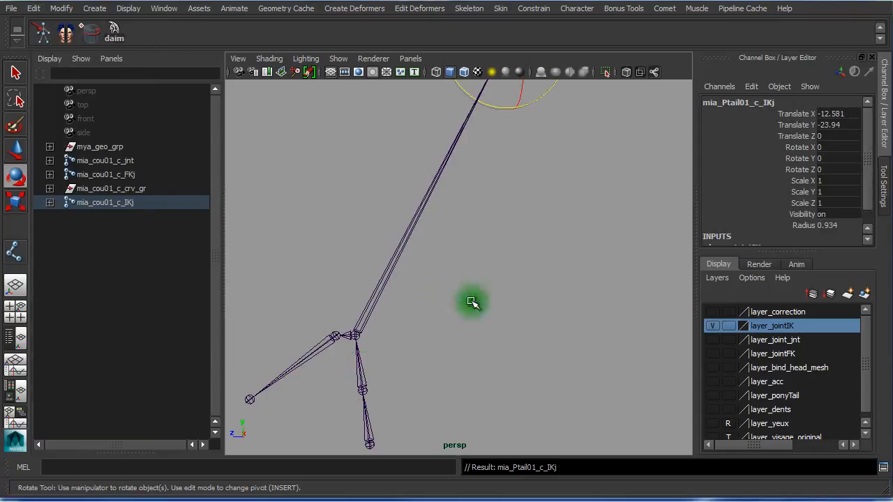
pyautogui.click(598, 303)
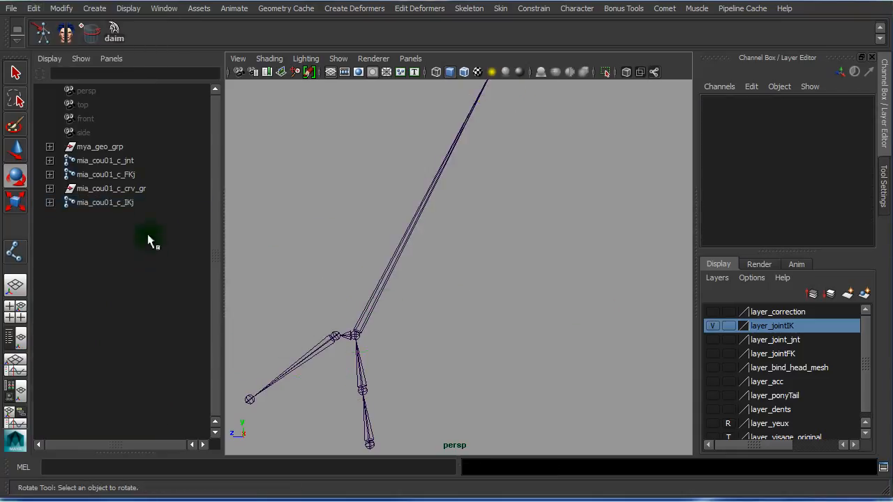
# Review the top-level rig nodes by selecting mia_cou01_c_crv_gr, mia_cou01_c_FKj, mia_cou01_c_IKj and mia_cou01_c_jnt in turn, and clear the selection
pyautogui.click(113, 188)
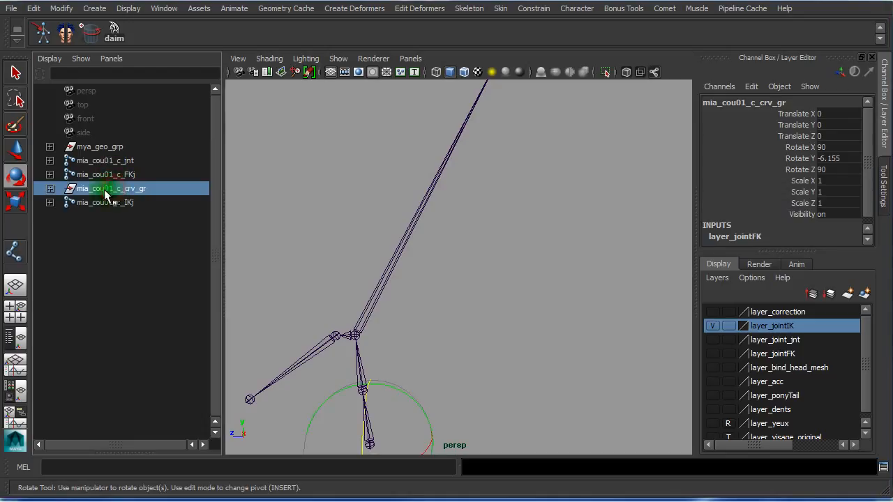
pyautogui.click(139, 176)
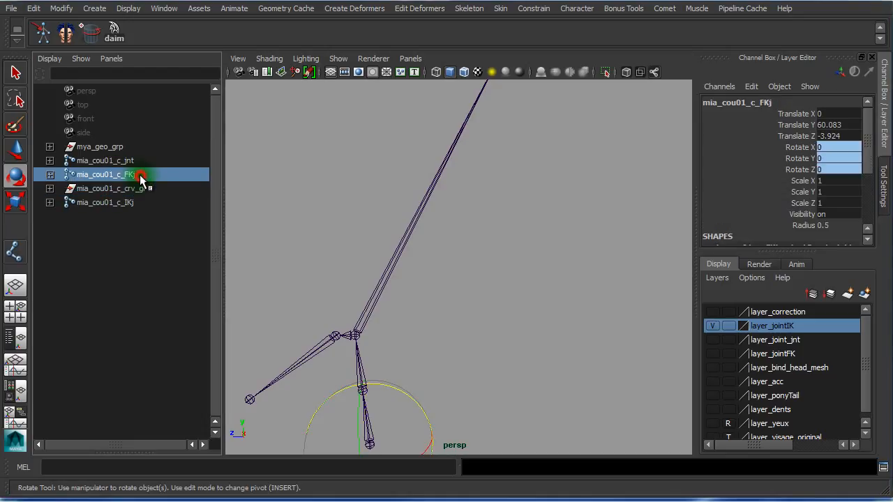
pyautogui.click(114, 203)
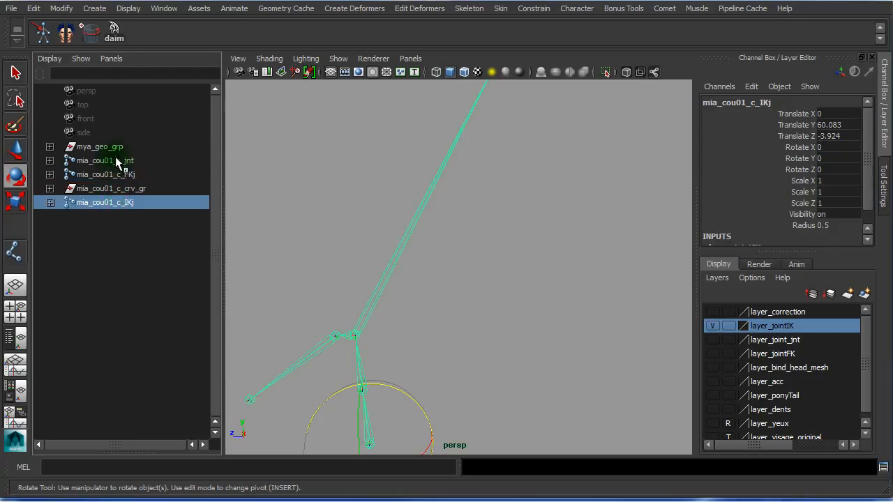
pyautogui.click(119, 162)
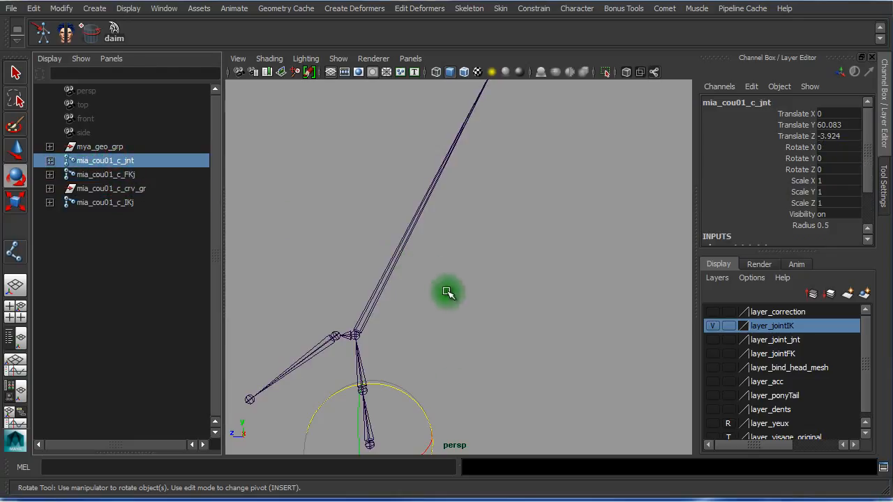
pyautogui.keyDown('alt'); pyautogui.moveTo(562, 266); pyautogui.dragTo(296, 192, button='right'); pyautogui.keyUp('alt')
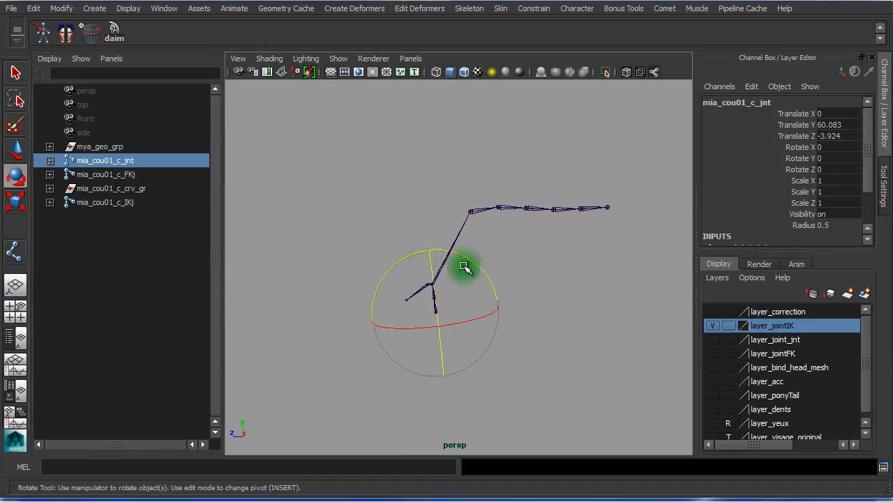
pyautogui.click(557, 279)
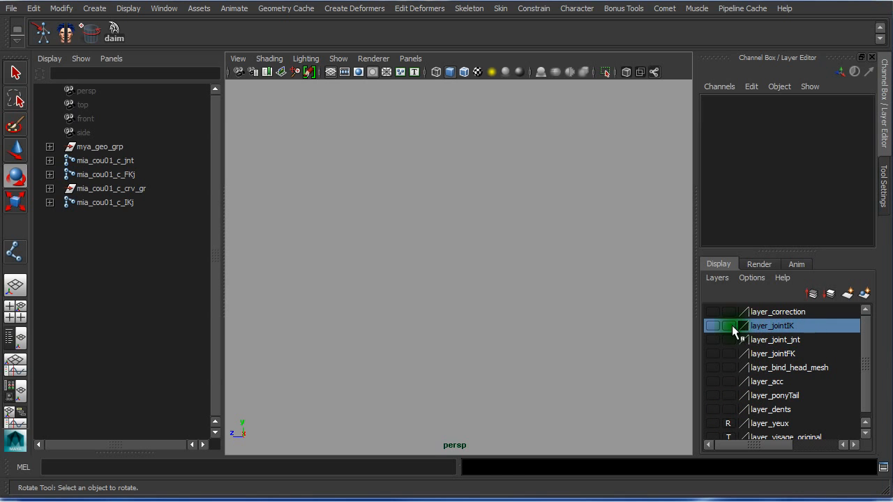
# Show layer_joint_jnt to examine the eye joint clusters and their connections to the head joint, and hide the layer again
pyautogui.click(712, 340)
pyautogui.keyDown('alt'); pyautogui.moveTo(433, 286); pyautogui.dragTo(500, 291); pyautogui.keyUp('alt')
pyautogui.keyDown('alt'); pyautogui.moveTo(356, 288); pyautogui.dragTo(704, 305, button='right'); pyautogui.keyUp('alt')
pyautogui.keyDown('alt'); pyautogui.moveTo(395, 290); pyautogui.dragTo(783, 281, button='middle'); pyautogui.keyUp('alt')
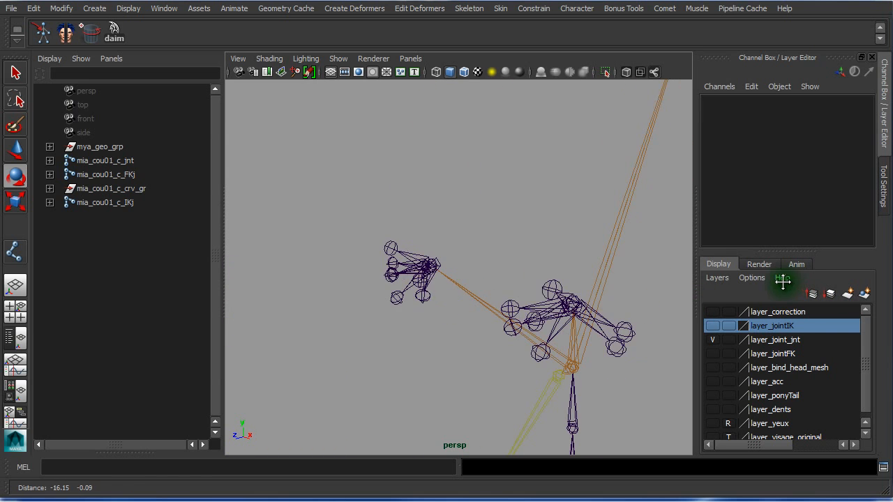
pyautogui.keyDown('alt'); pyautogui.moveTo(403, 300); pyautogui.dragTo(359, 297); pyautogui.keyUp('alt')
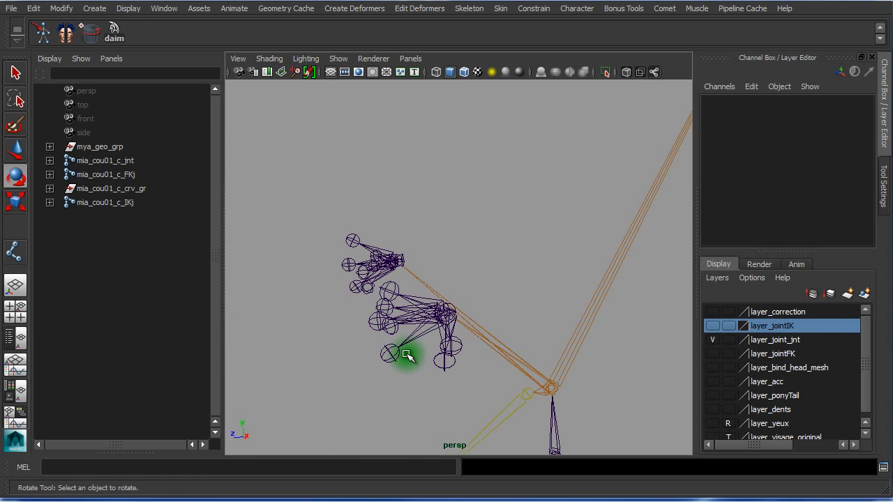
pyautogui.keyDown('alt'); pyautogui.moveTo(436, 359); pyautogui.dragTo(442, 359); pyautogui.keyUp('alt')
pyautogui.click(712, 340)
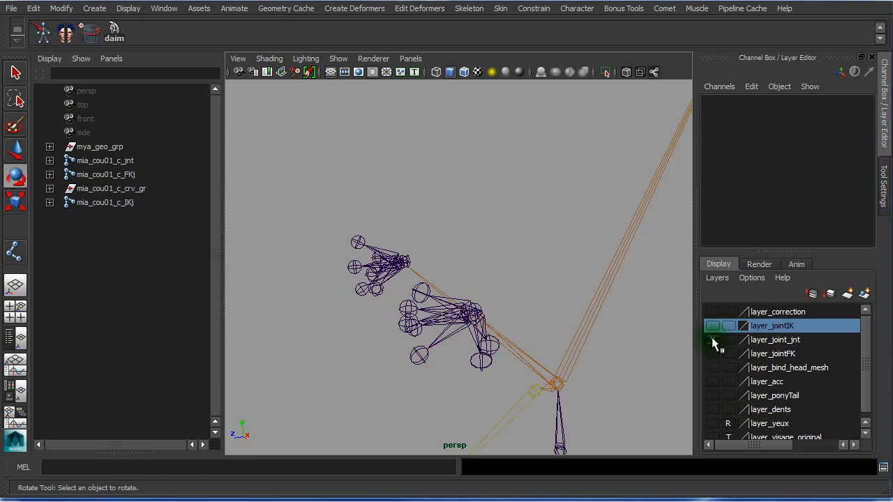